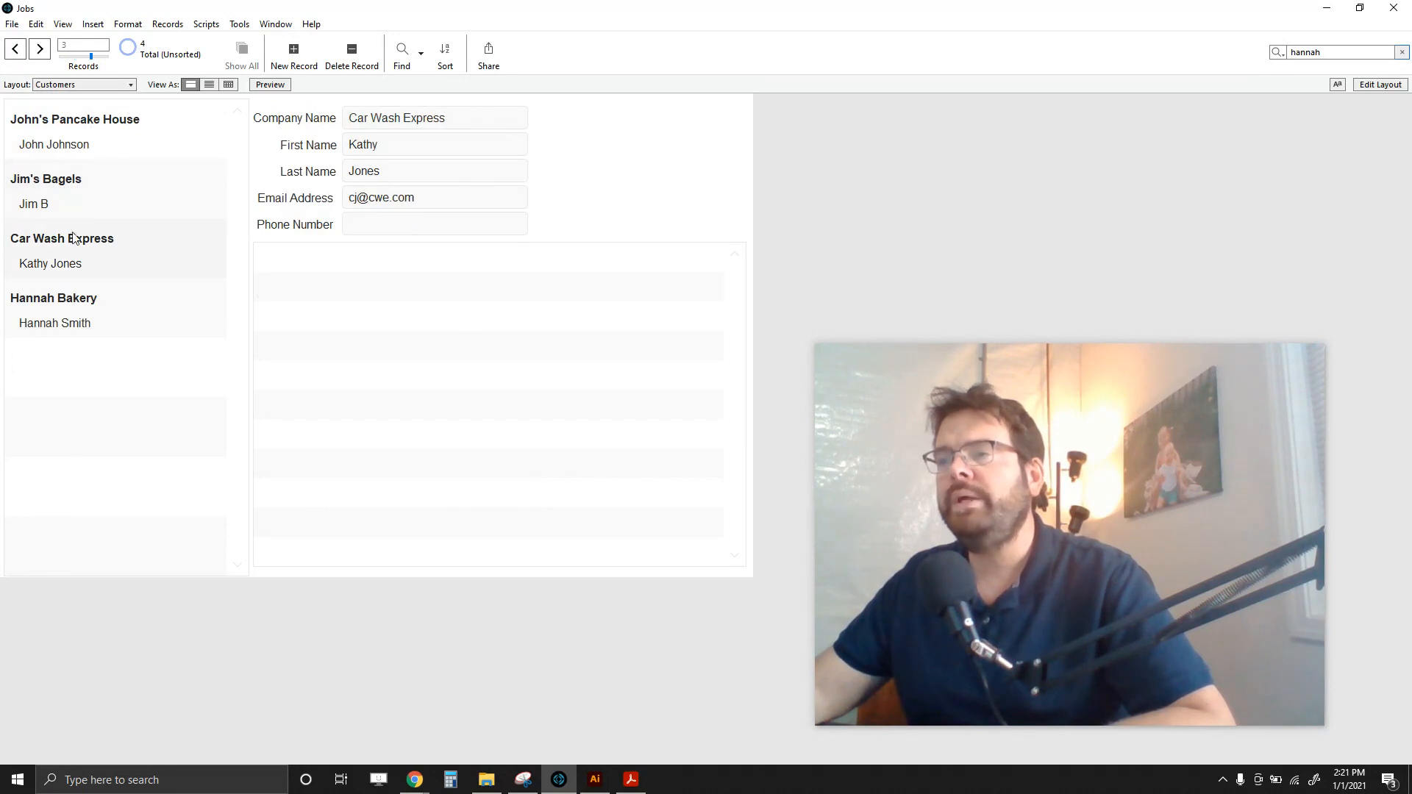
Step: Open the Jim's Bagels customer record, check the Jobs layout, and return to the Customers layout
click(83, 196)
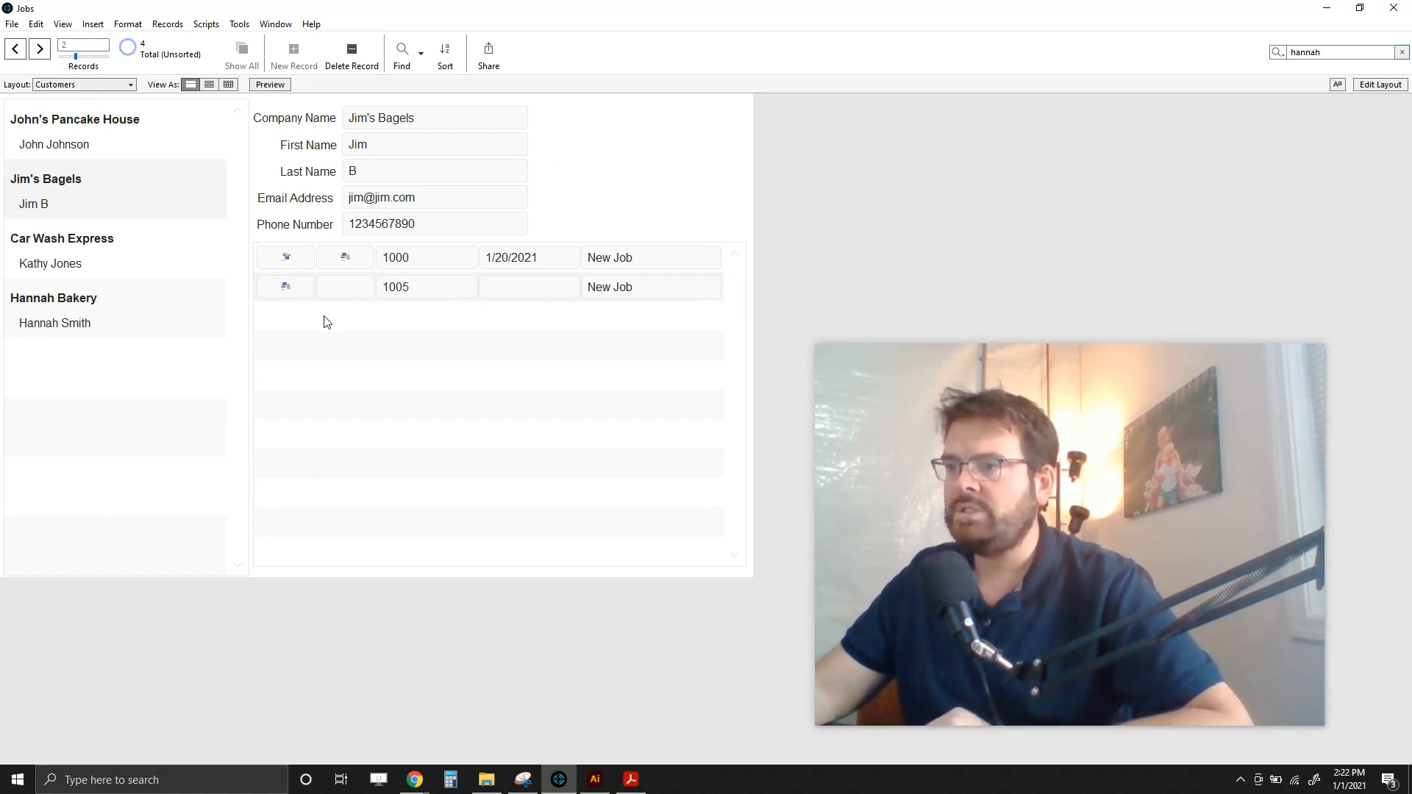
click(74, 84)
click(60, 101)
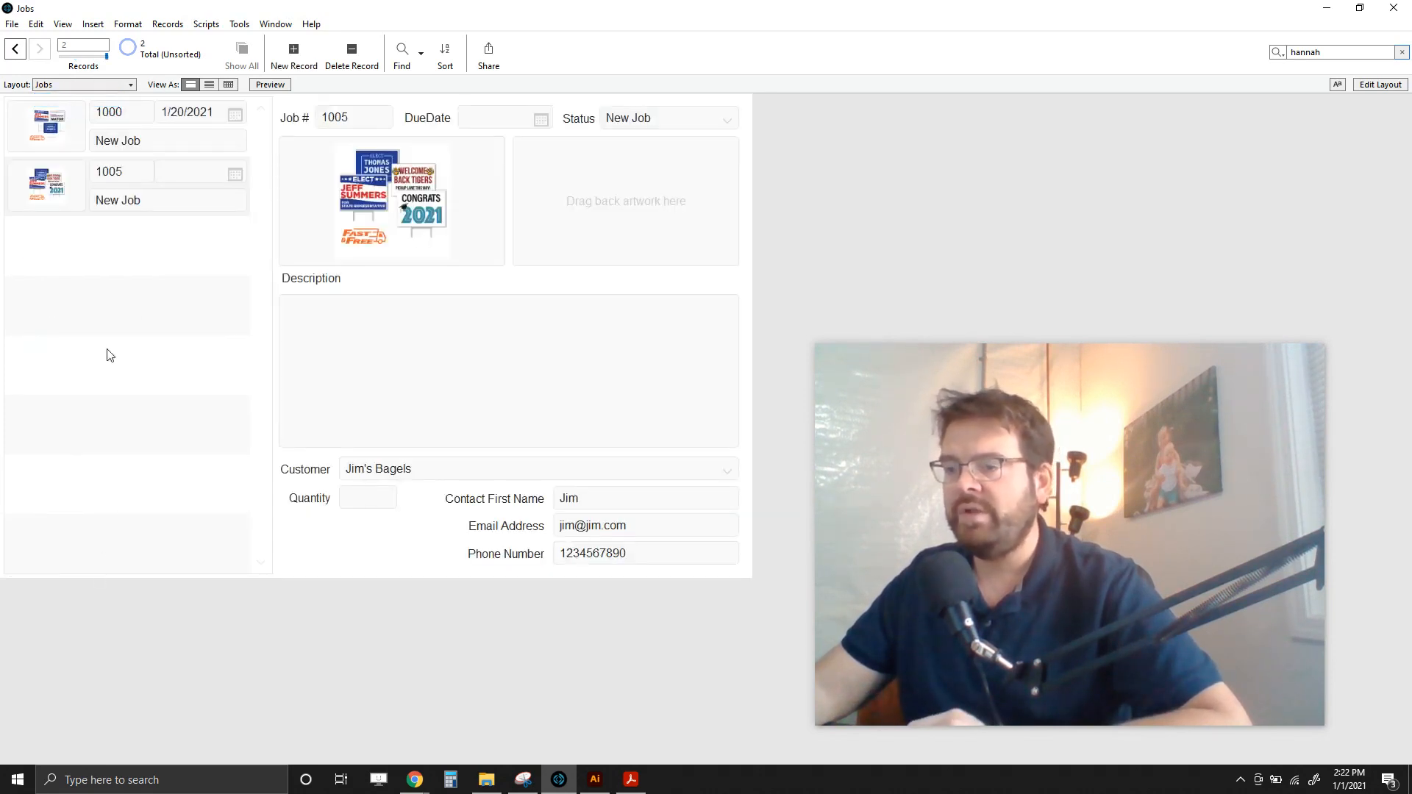
click(126, 85)
click(74, 116)
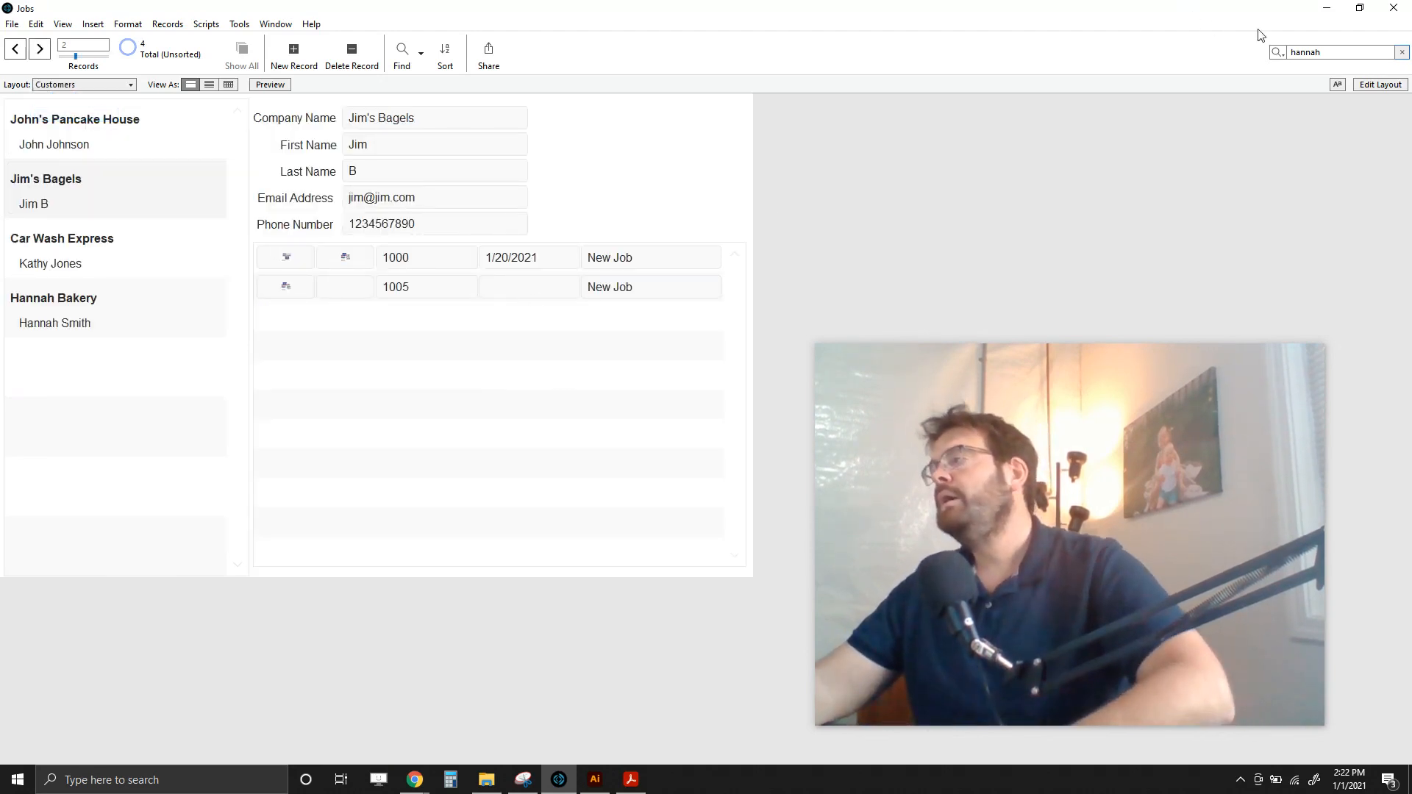
Step: Inspect the artwork container fields in the jobs portal of the Customers layout in layout editing, and return to the record
click(1380, 84)
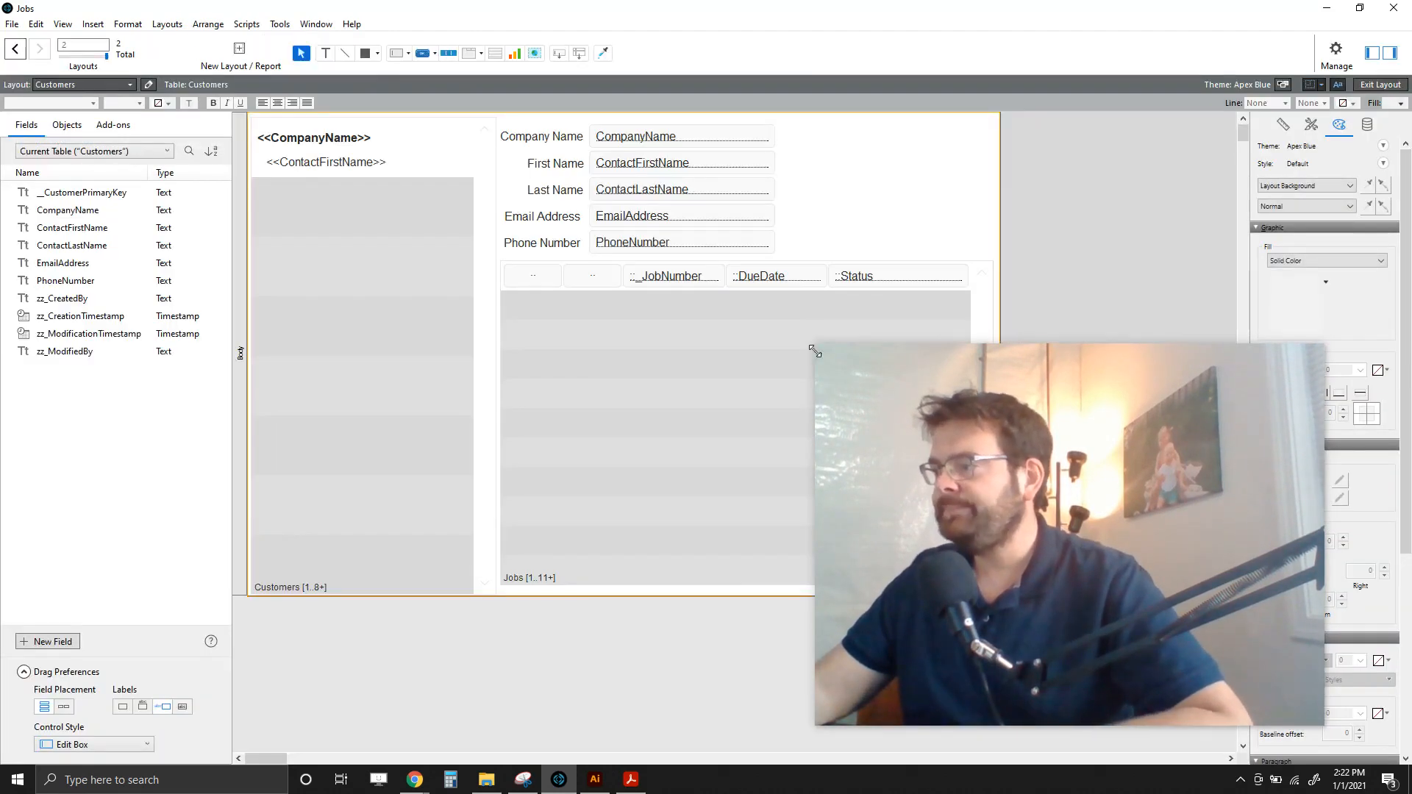
drag(815, 351, 1127, 581)
drag(1210, 610, 1105, 590)
click(1103, 368)
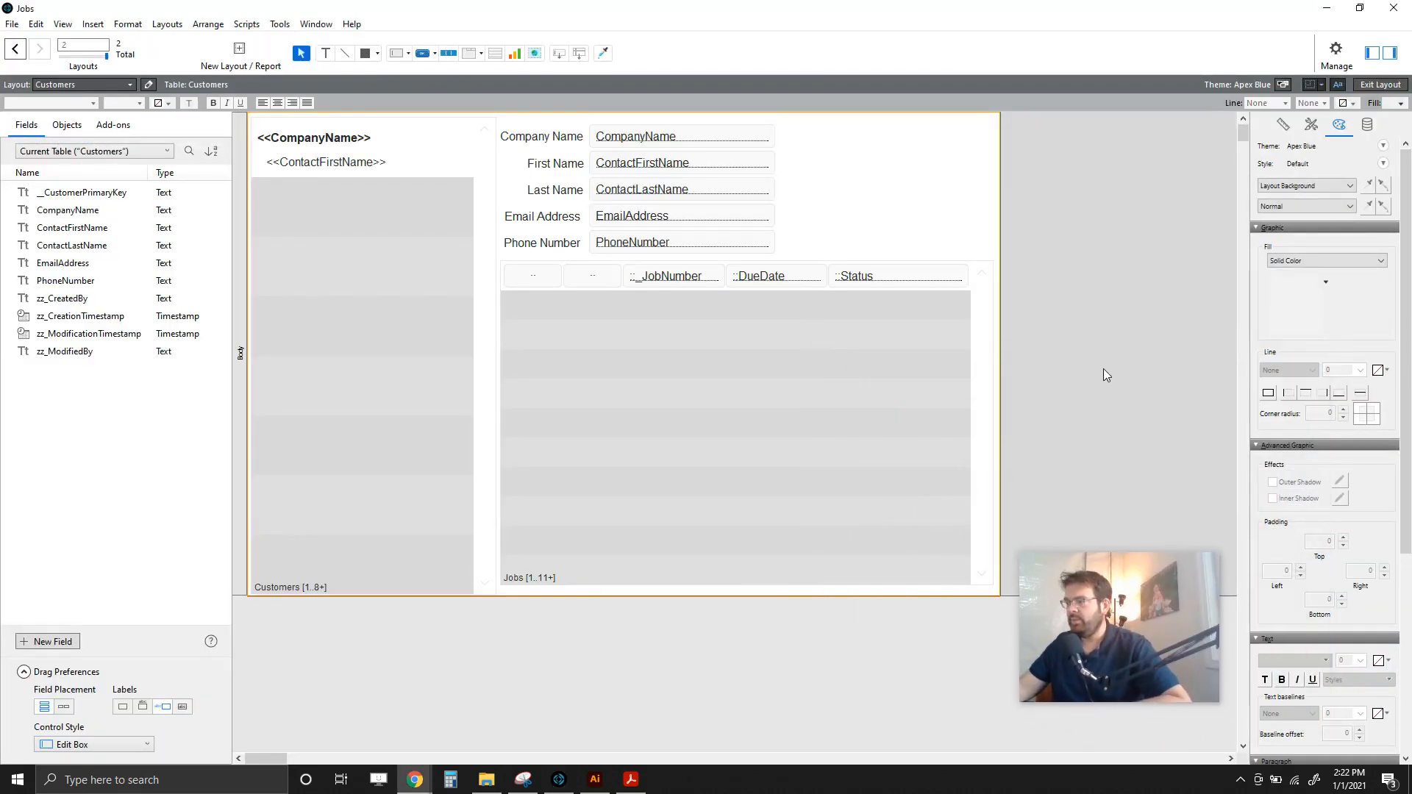
click(534, 276)
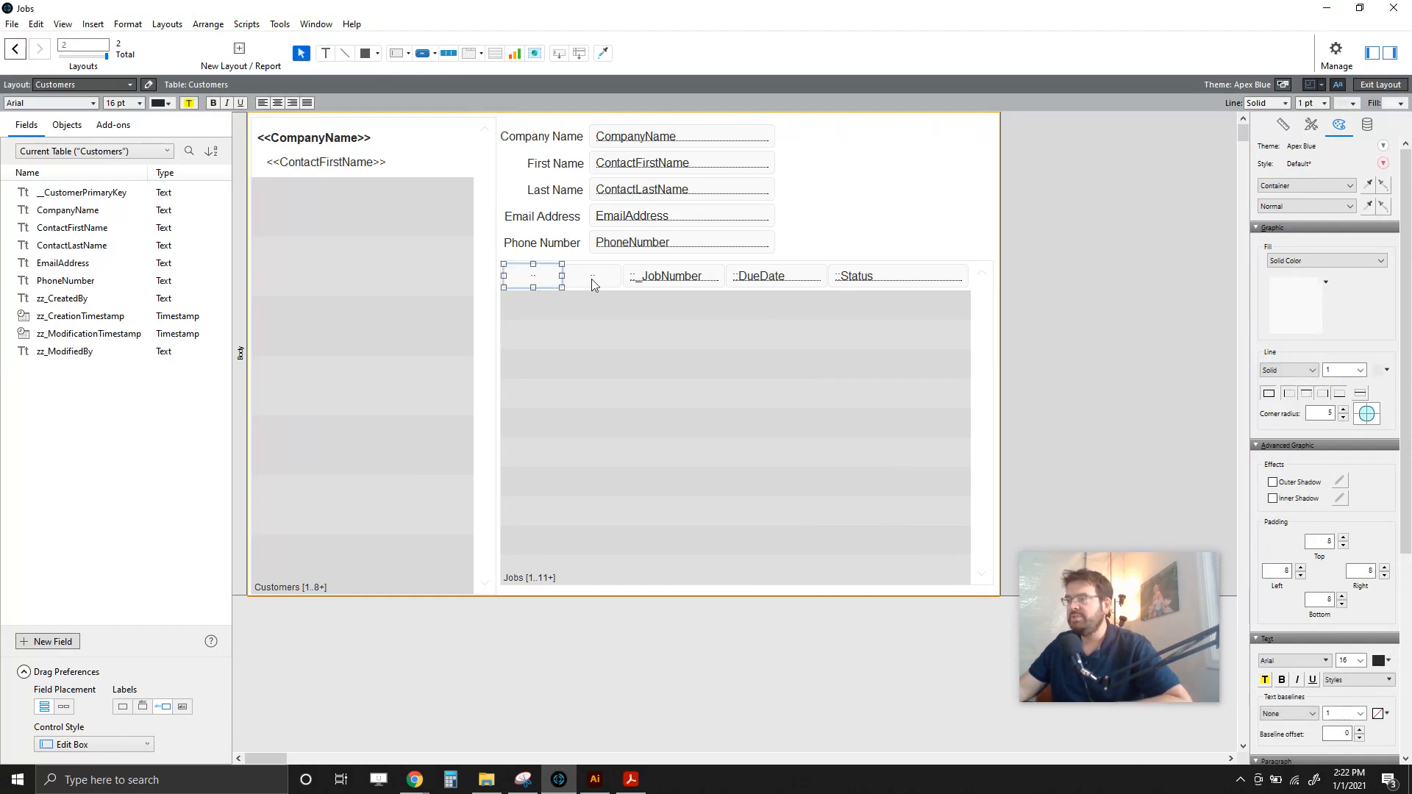
click(1055, 212)
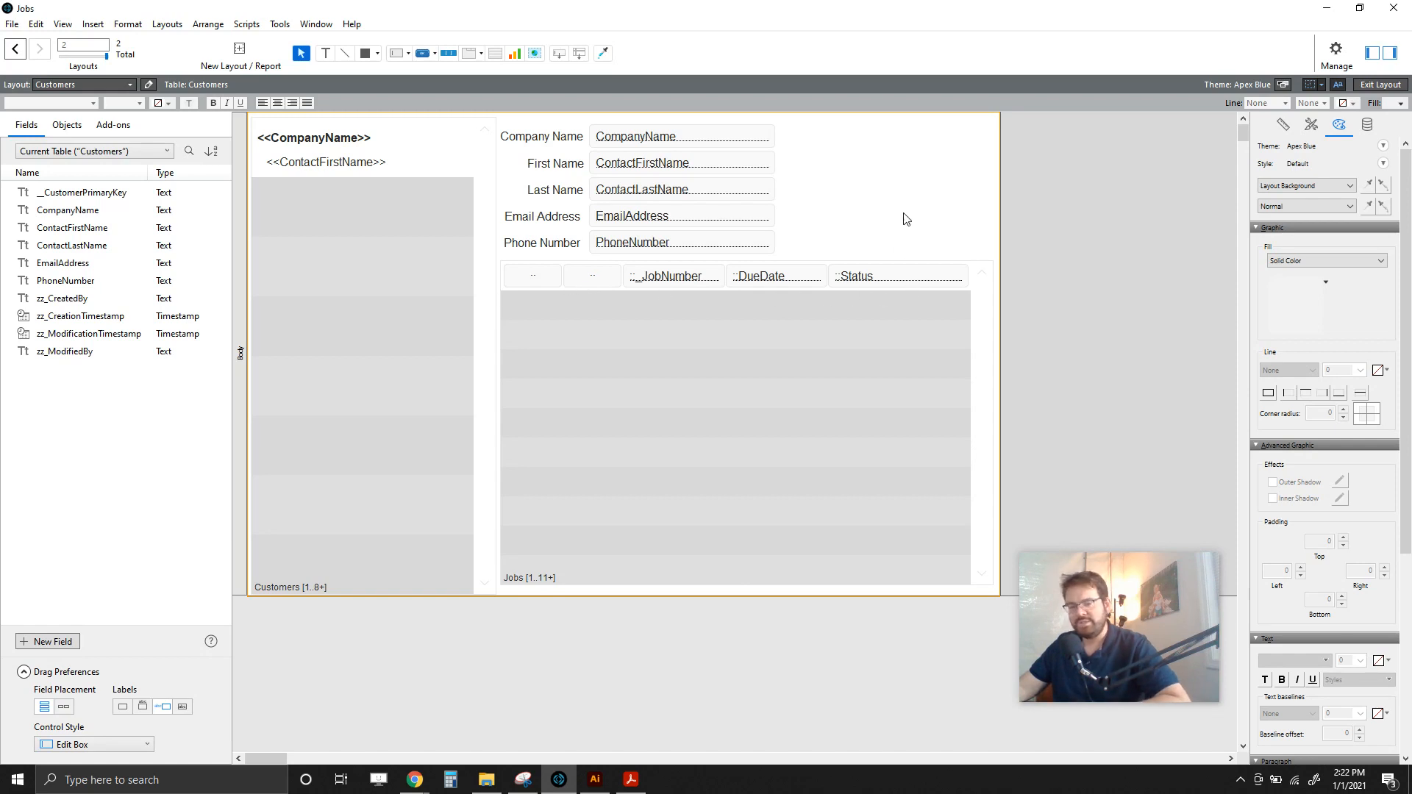
click(1378, 86)
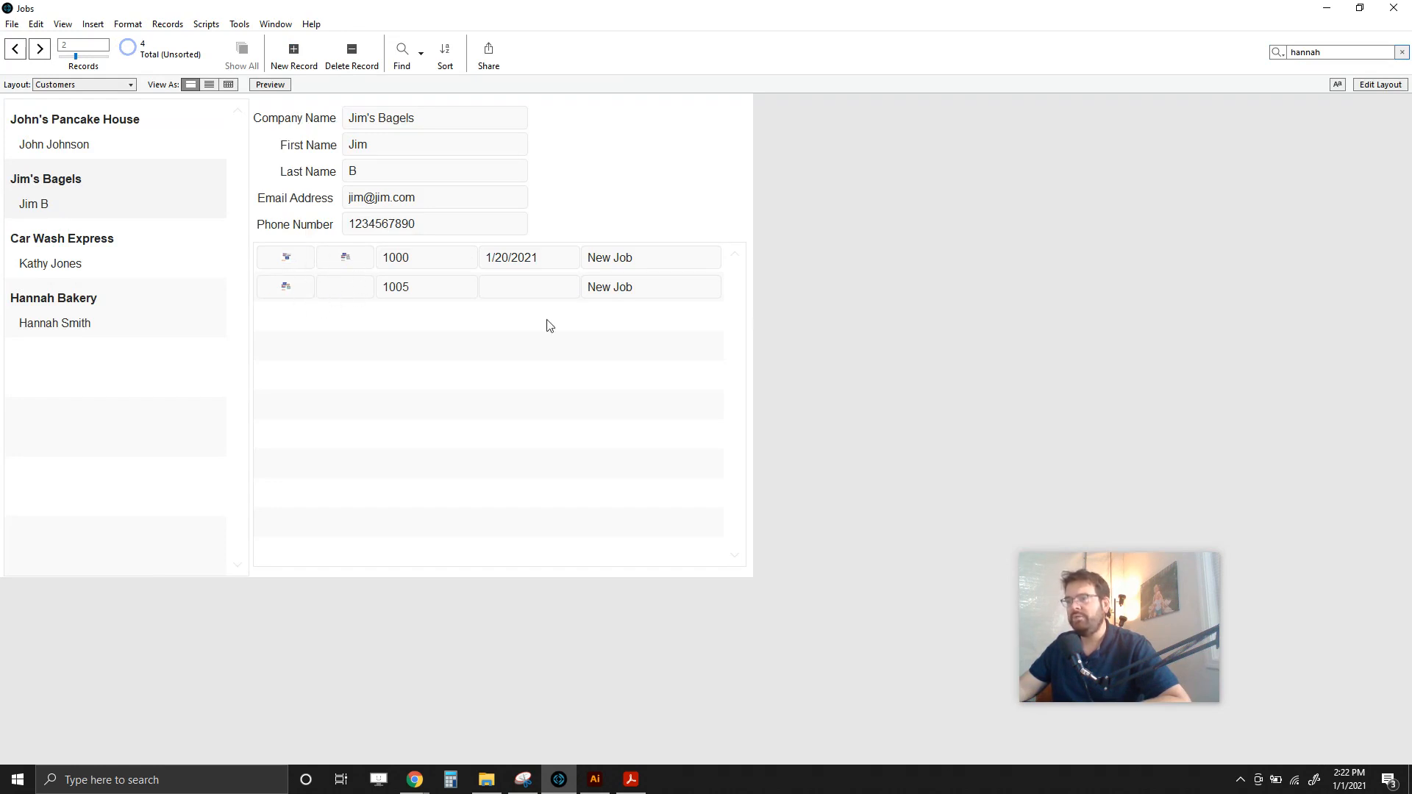
Step: Set the padding of both artwork container fields in the jobs portal to 0 on all sides and save the layout
click(1381, 85)
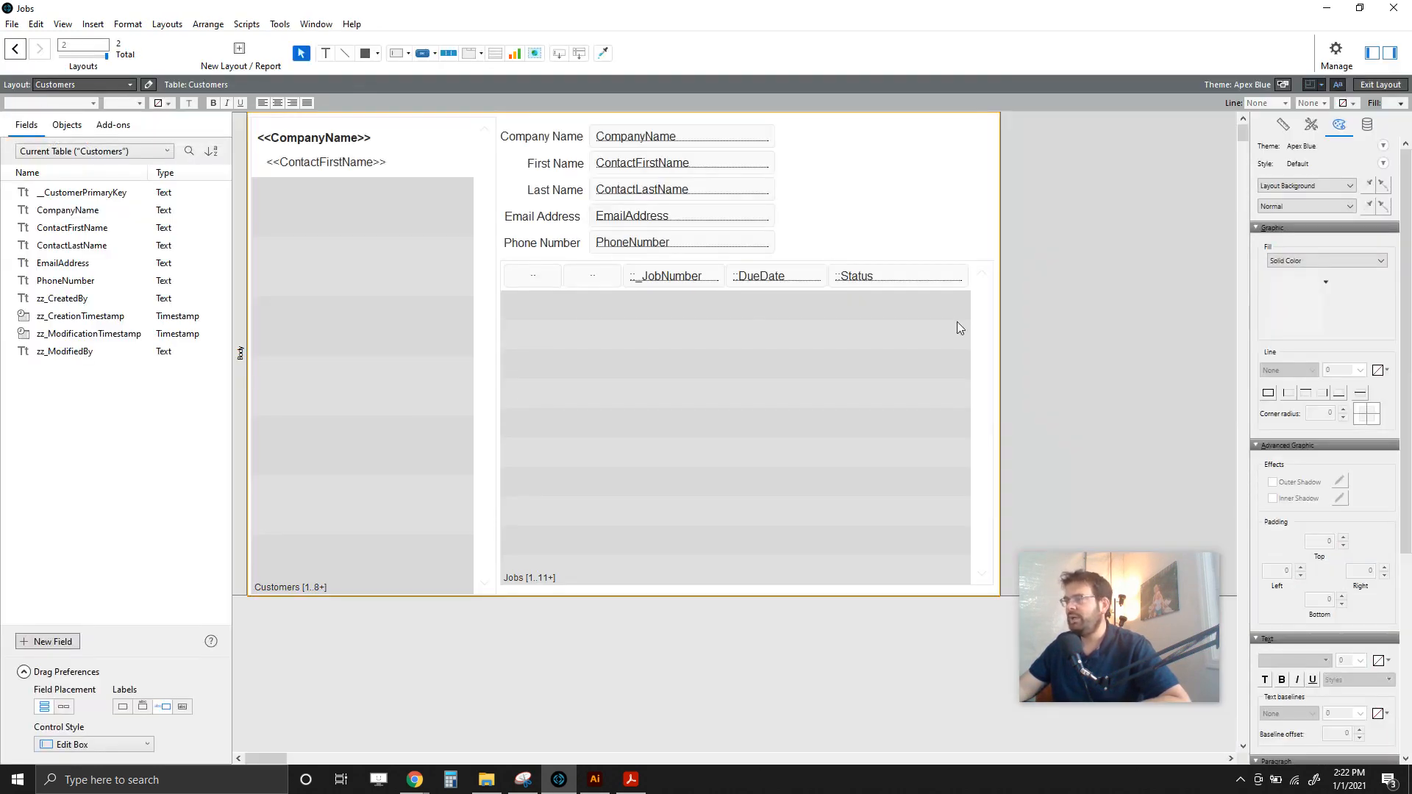
click(534, 274)
shift+click(594, 280)
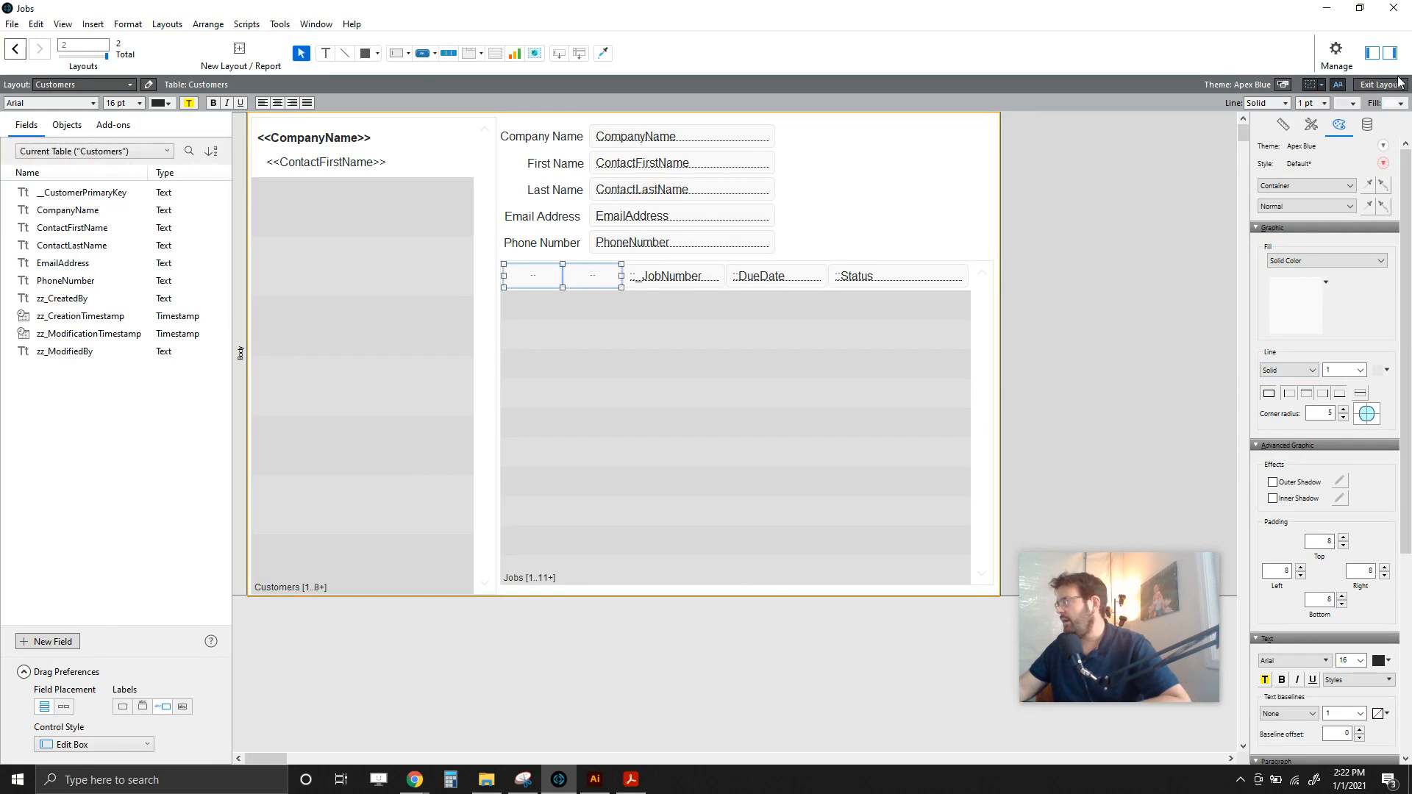
click(1372, 122)
click(1342, 125)
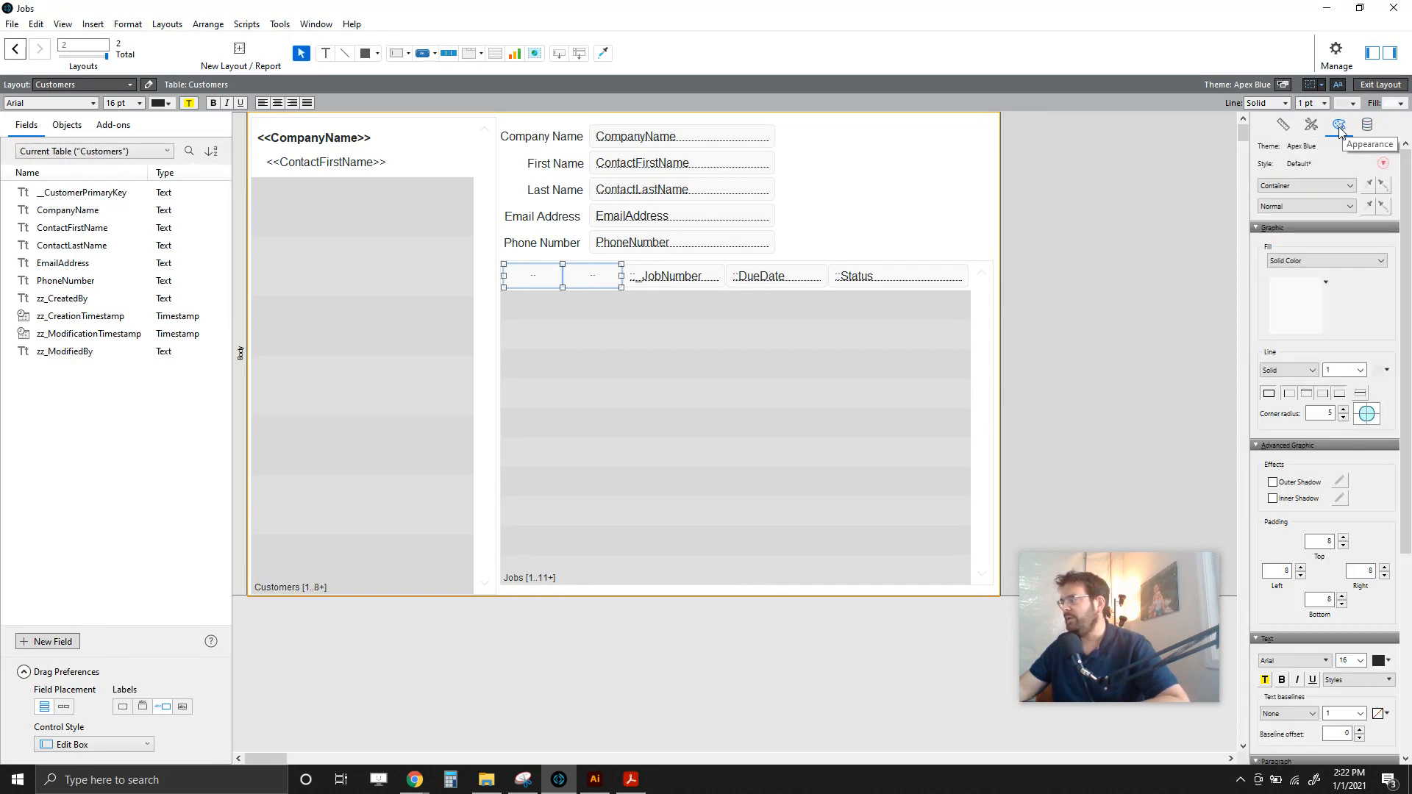
click(1326, 541)
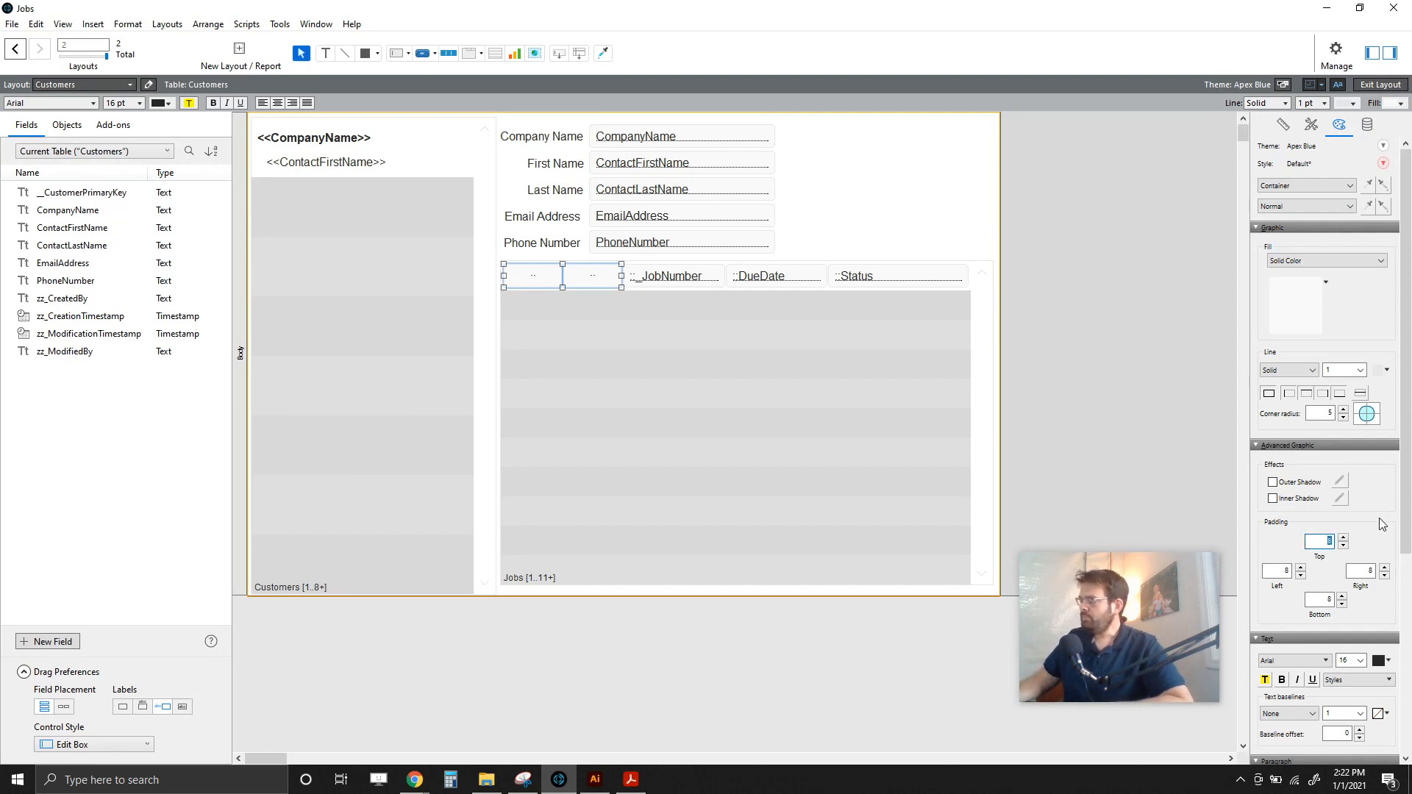
scroll(1368, 517, down, 3)
scroll(1368, 518, up, 1)
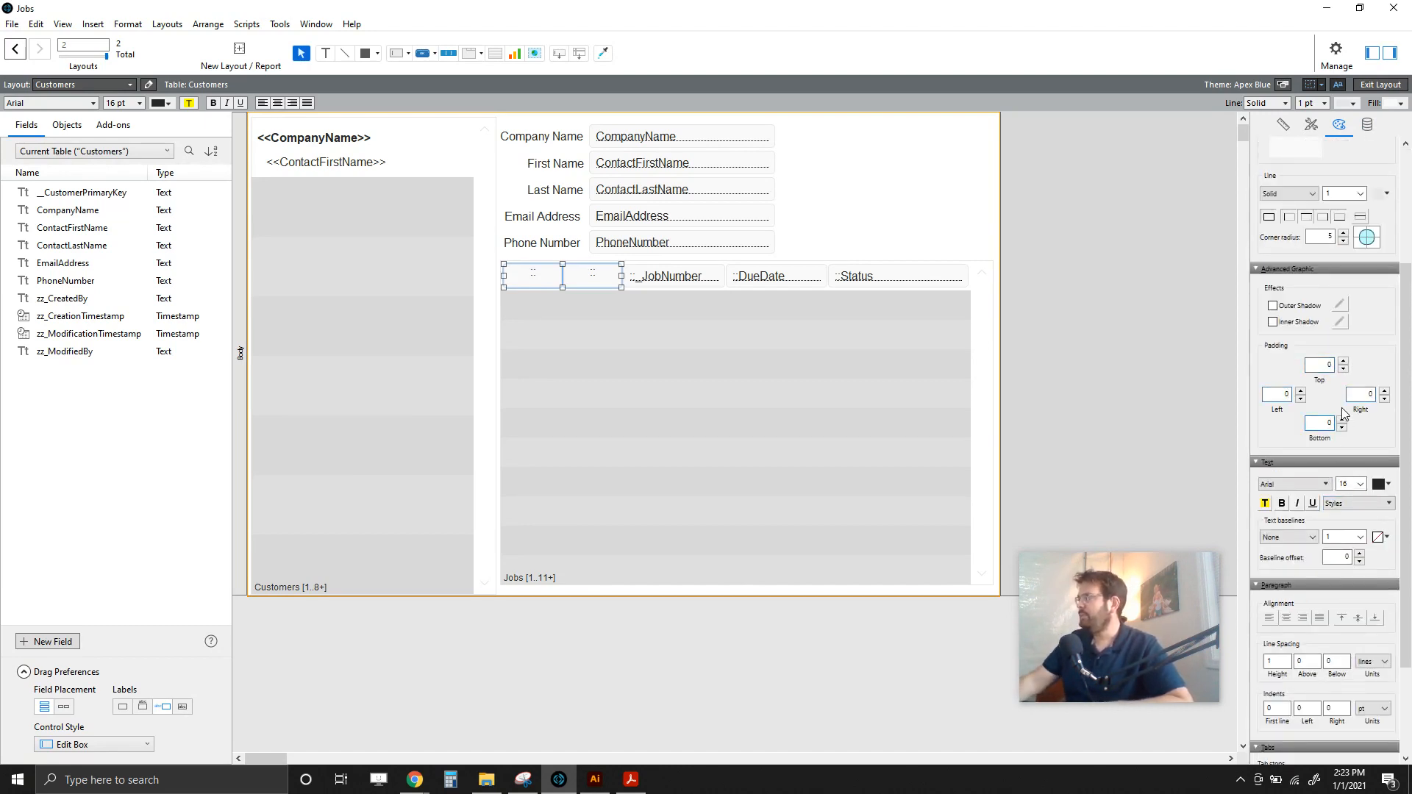
click(1134, 281)
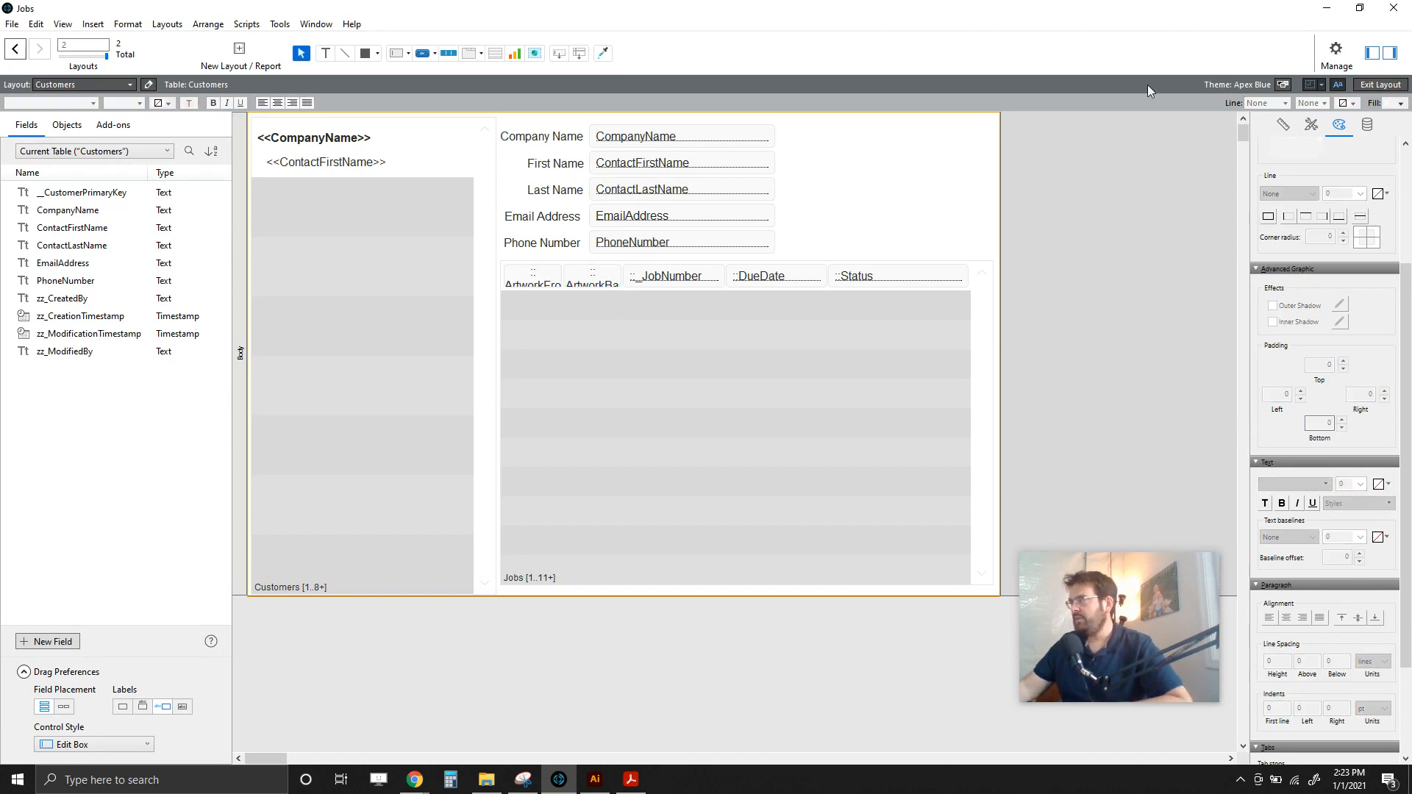
click(1368, 87)
click(753, 385)
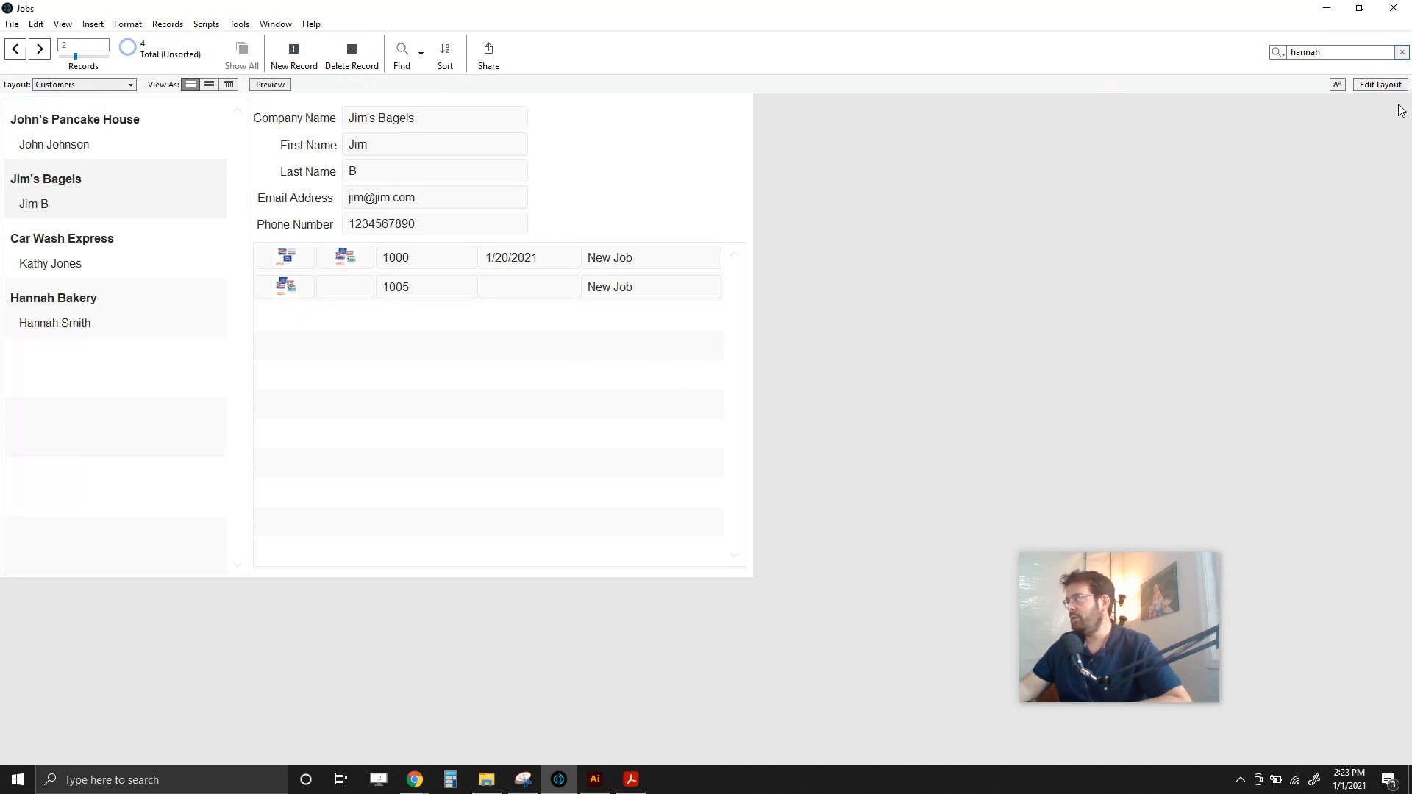
Step: Set the jobs portal on the Customers layout to 7 rows and increase its row height to fill the available space
click(1381, 84)
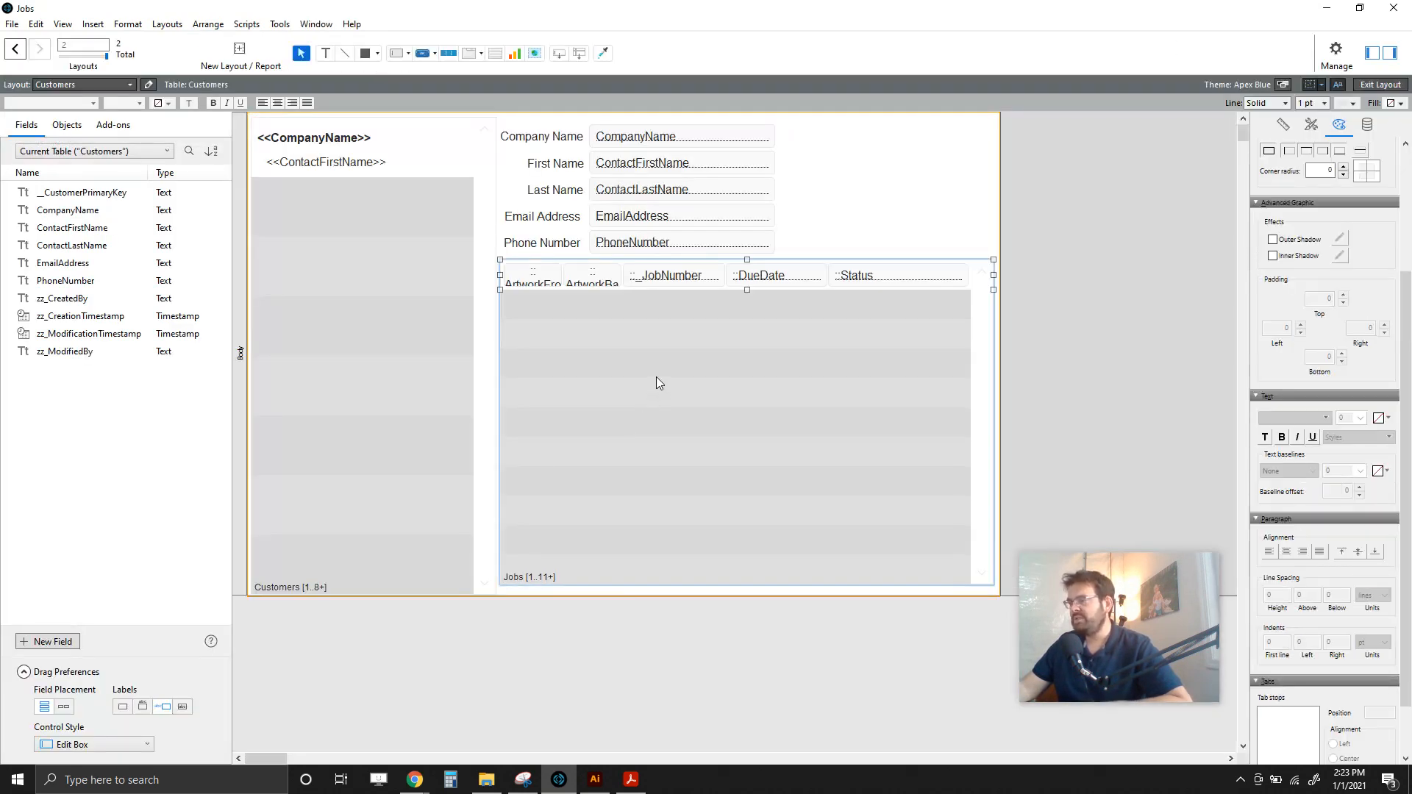
double_click(656, 377)
double_click(795, 404)
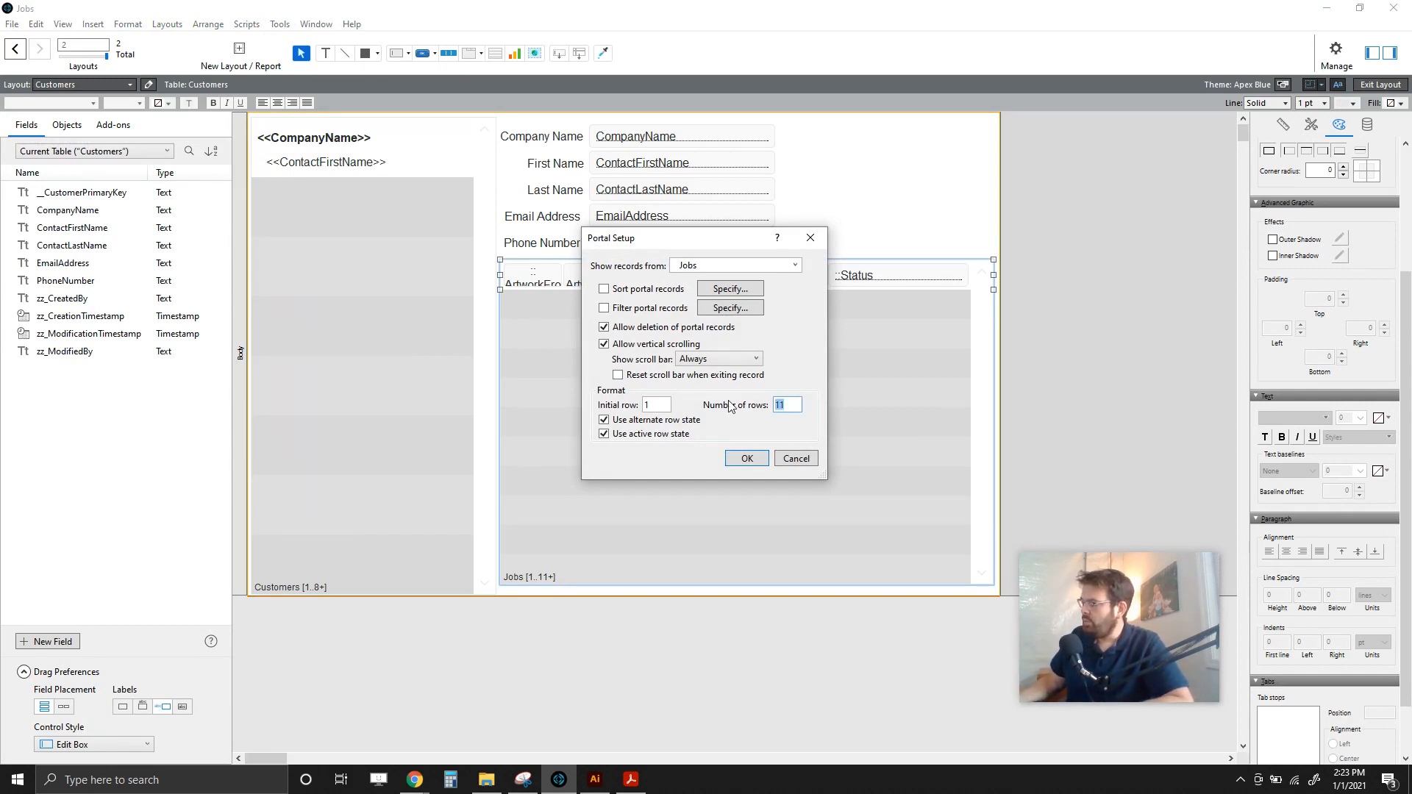
text(7)
click(746, 458)
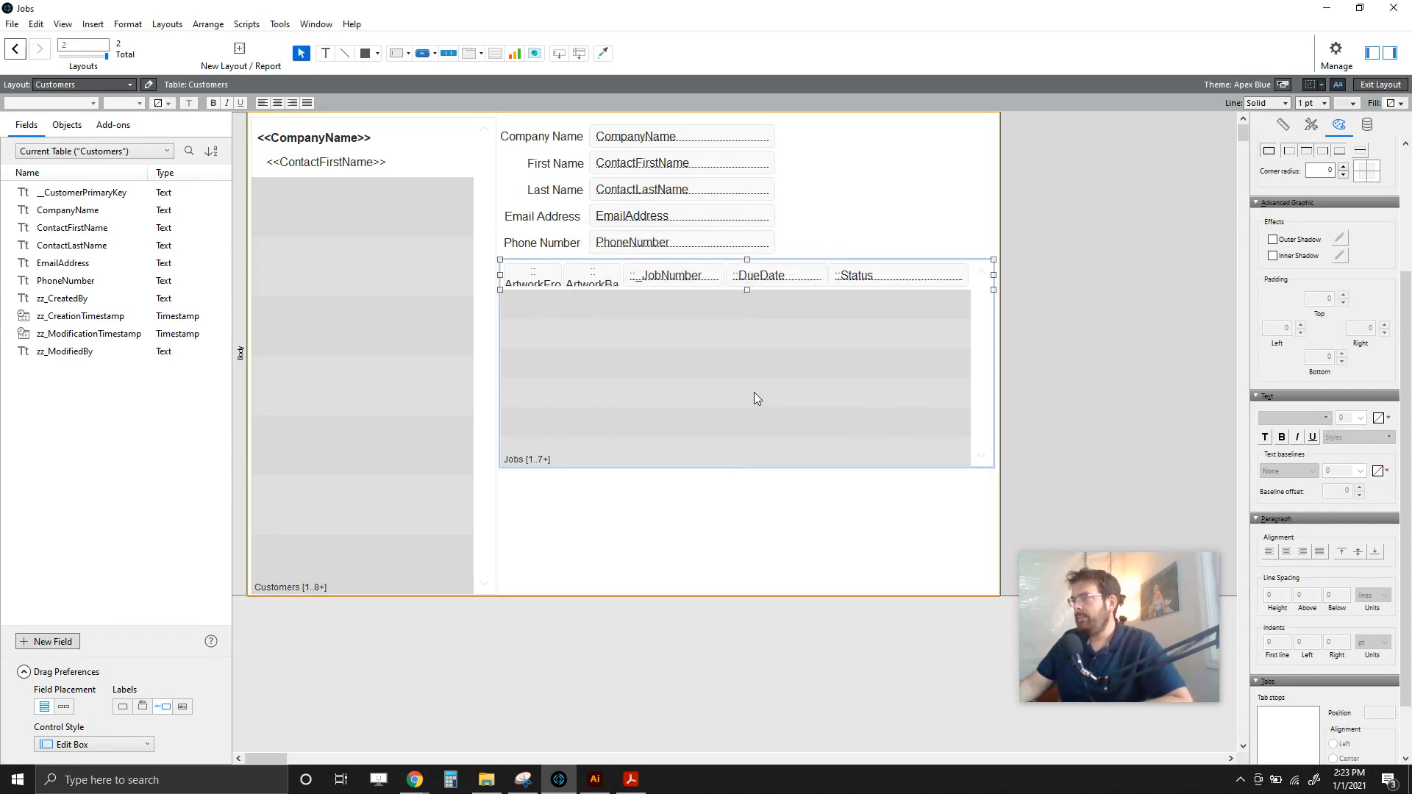
drag(746, 289, 749, 307)
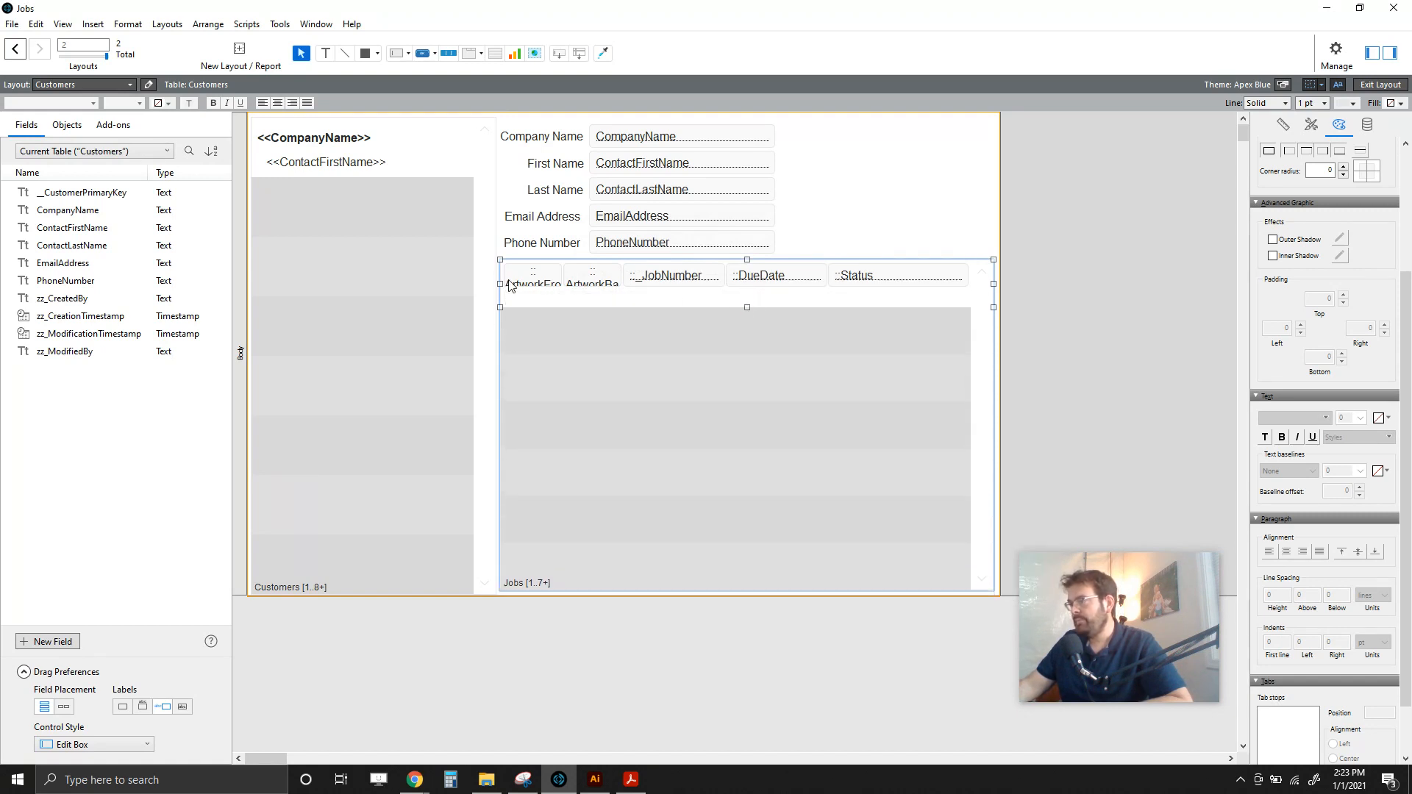
Step: Stretch both artwork fields in the portal row to about 54 pt high and save the layout
click(534, 281)
shift+click(590, 284)
drag(562, 287, 563, 303)
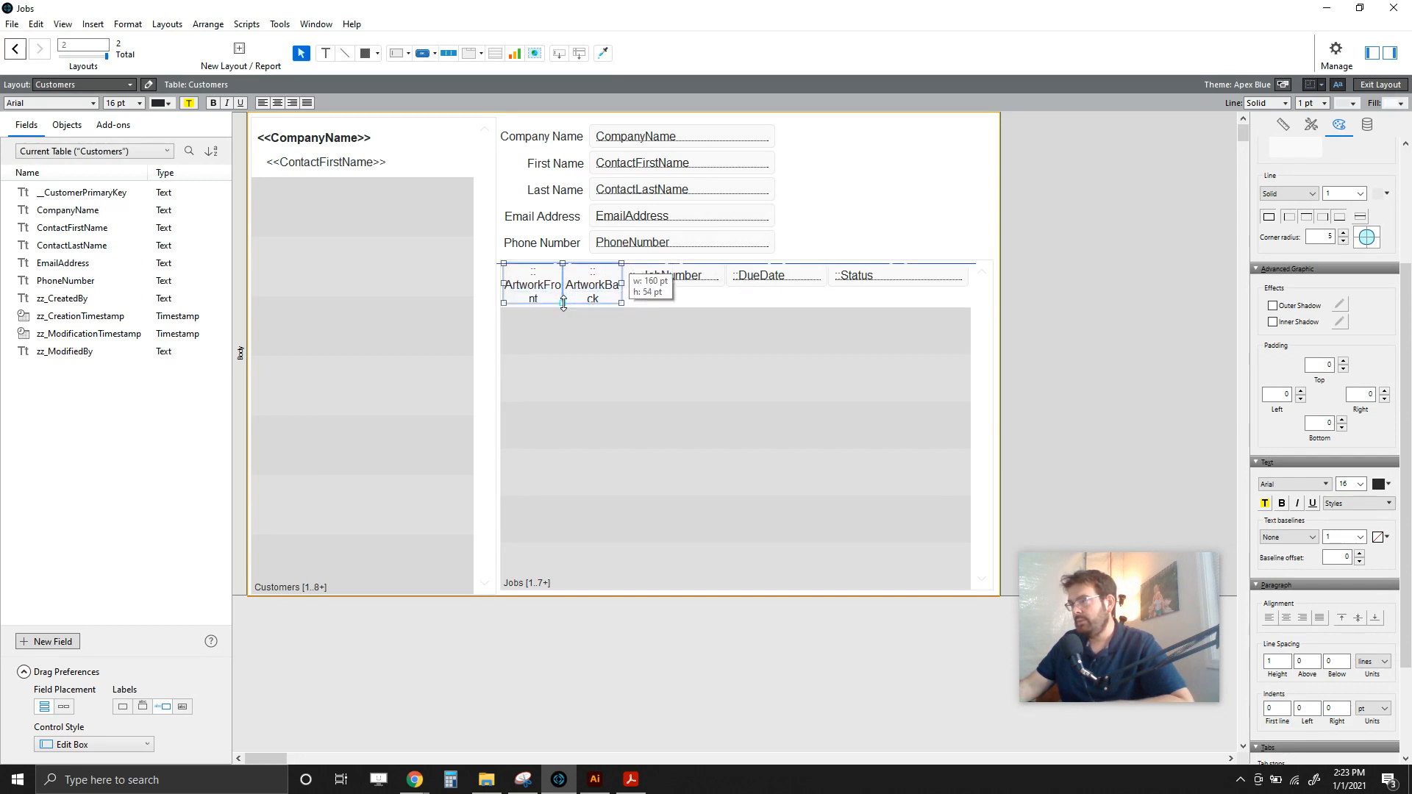
click(835, 198)
click(1376, 83)
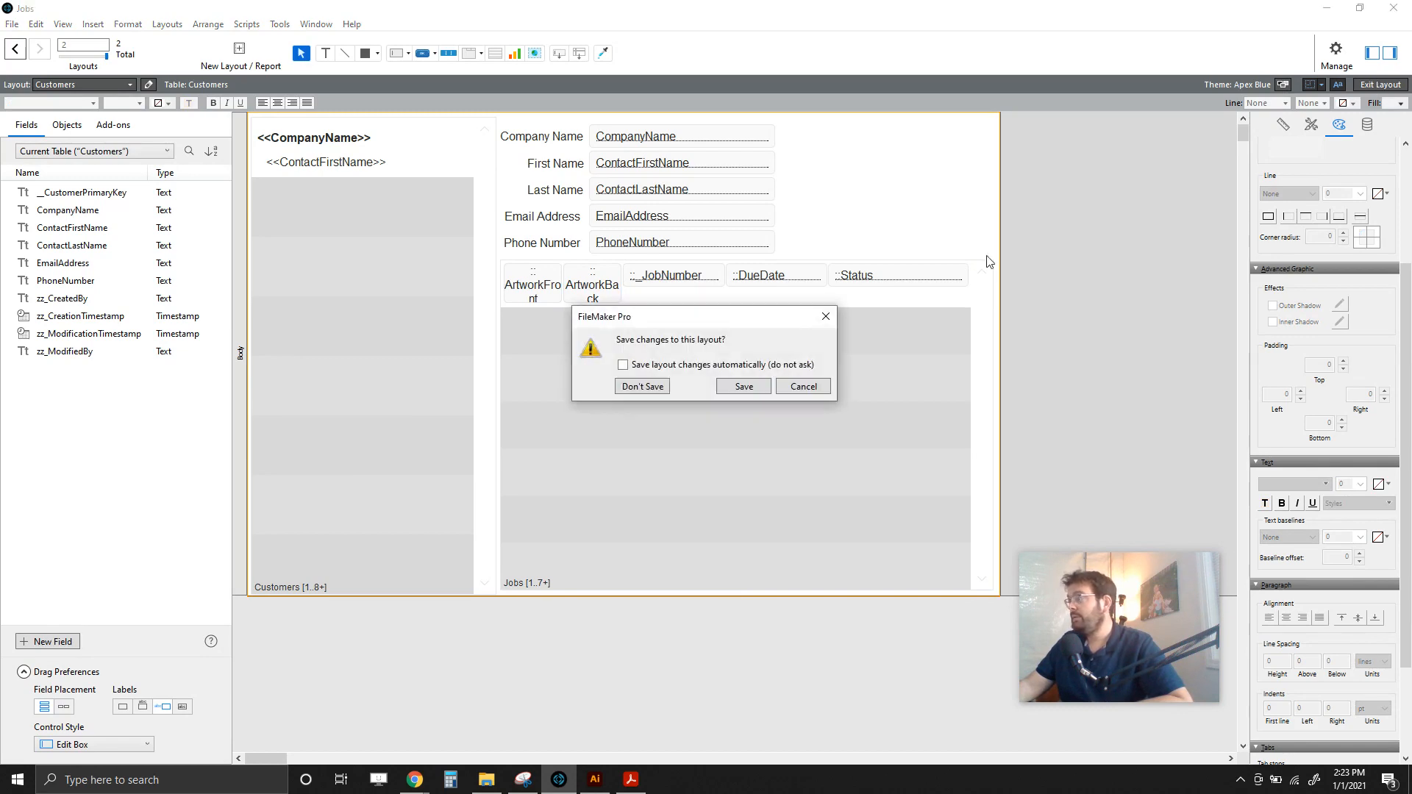
click(743, 387)
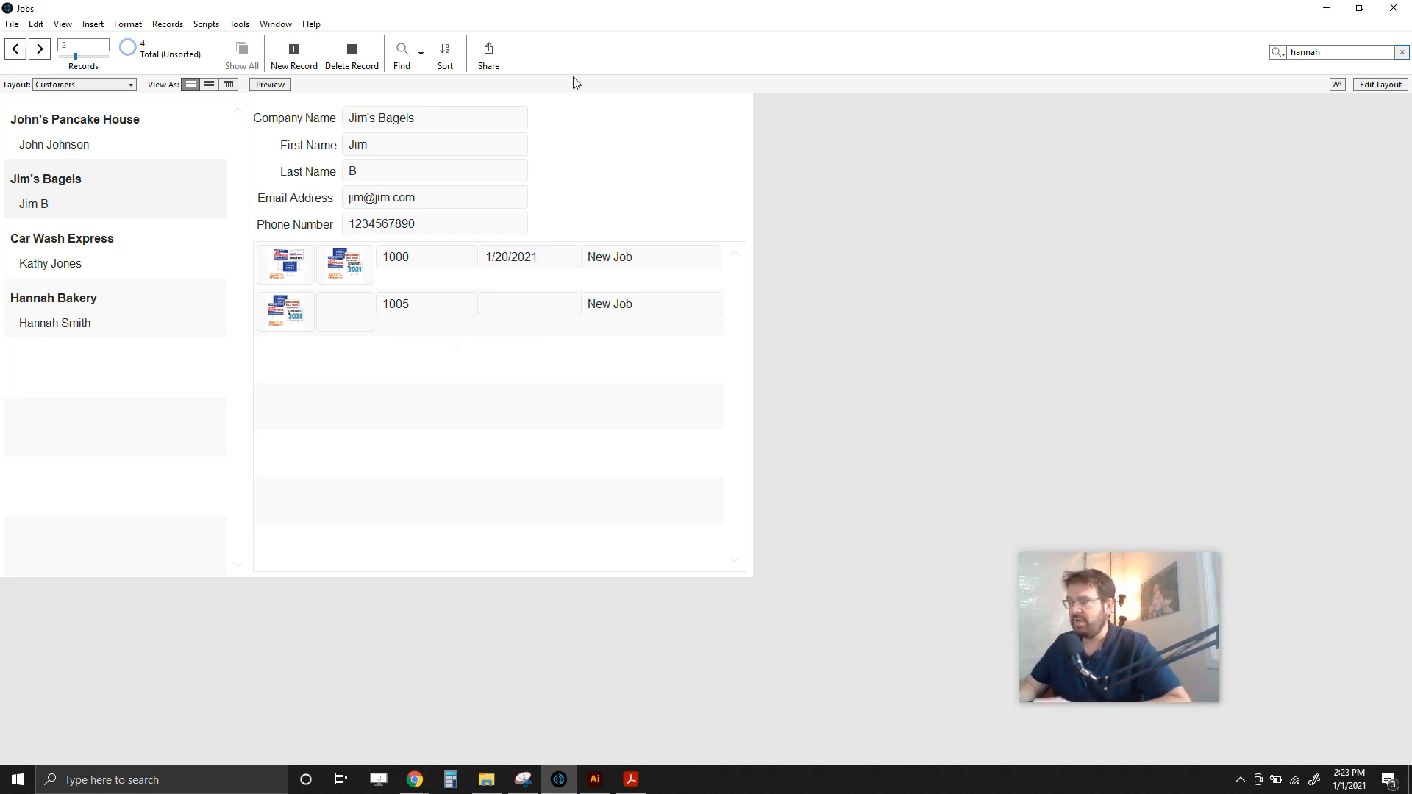
Step: Quit FileMaker Pro and duplicate the Jobs database file on the desktop
click(1381, 85)
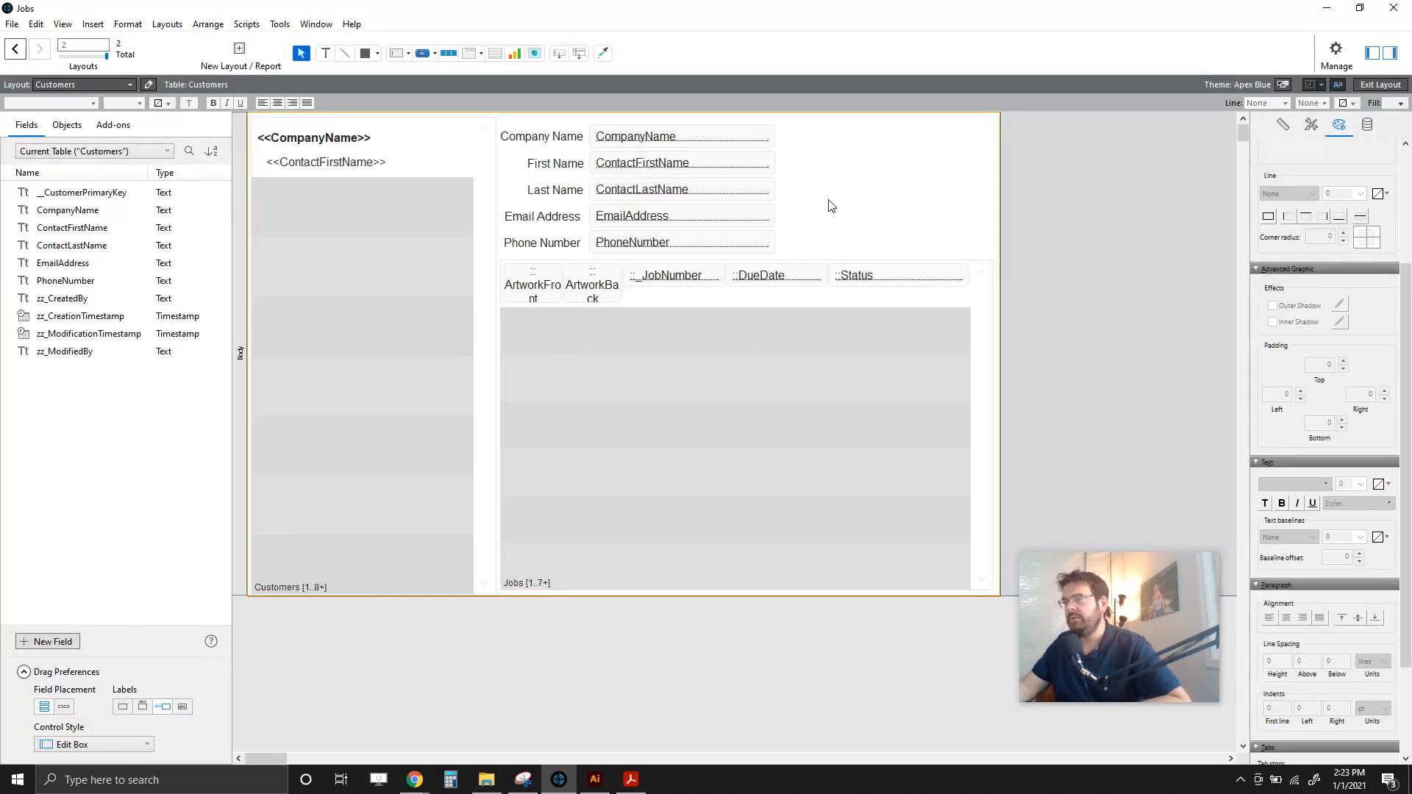
click(12, 23)
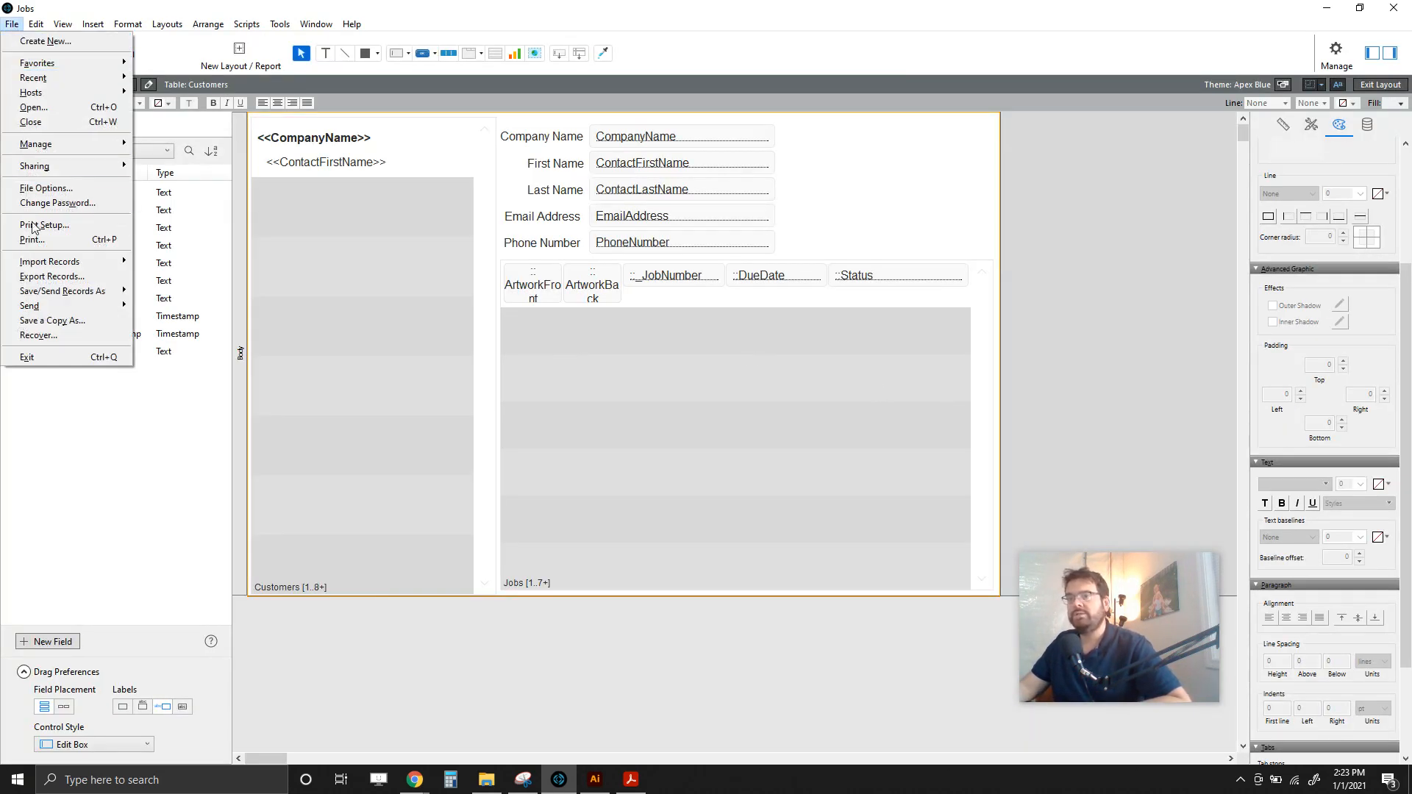
click(52, 356)
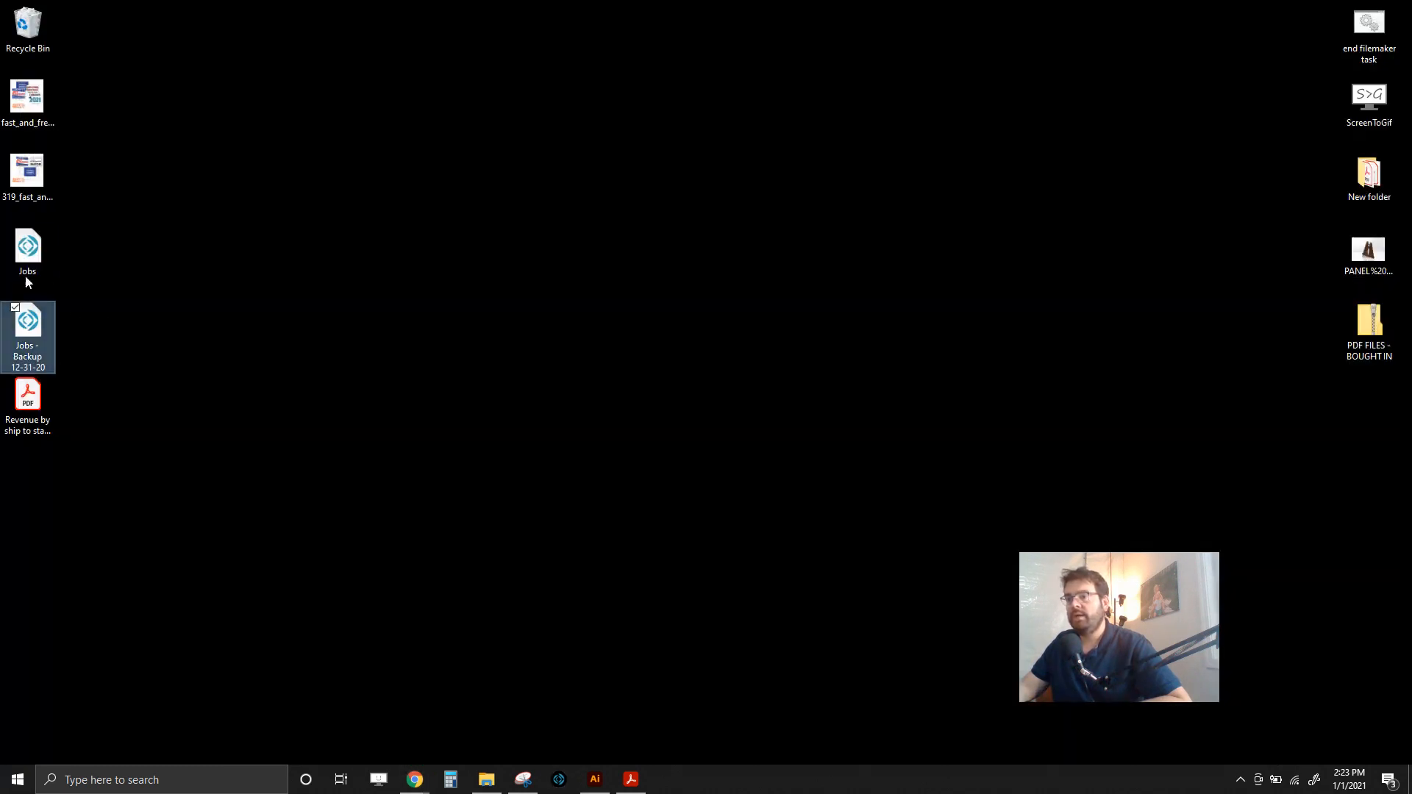
click(31, 246)
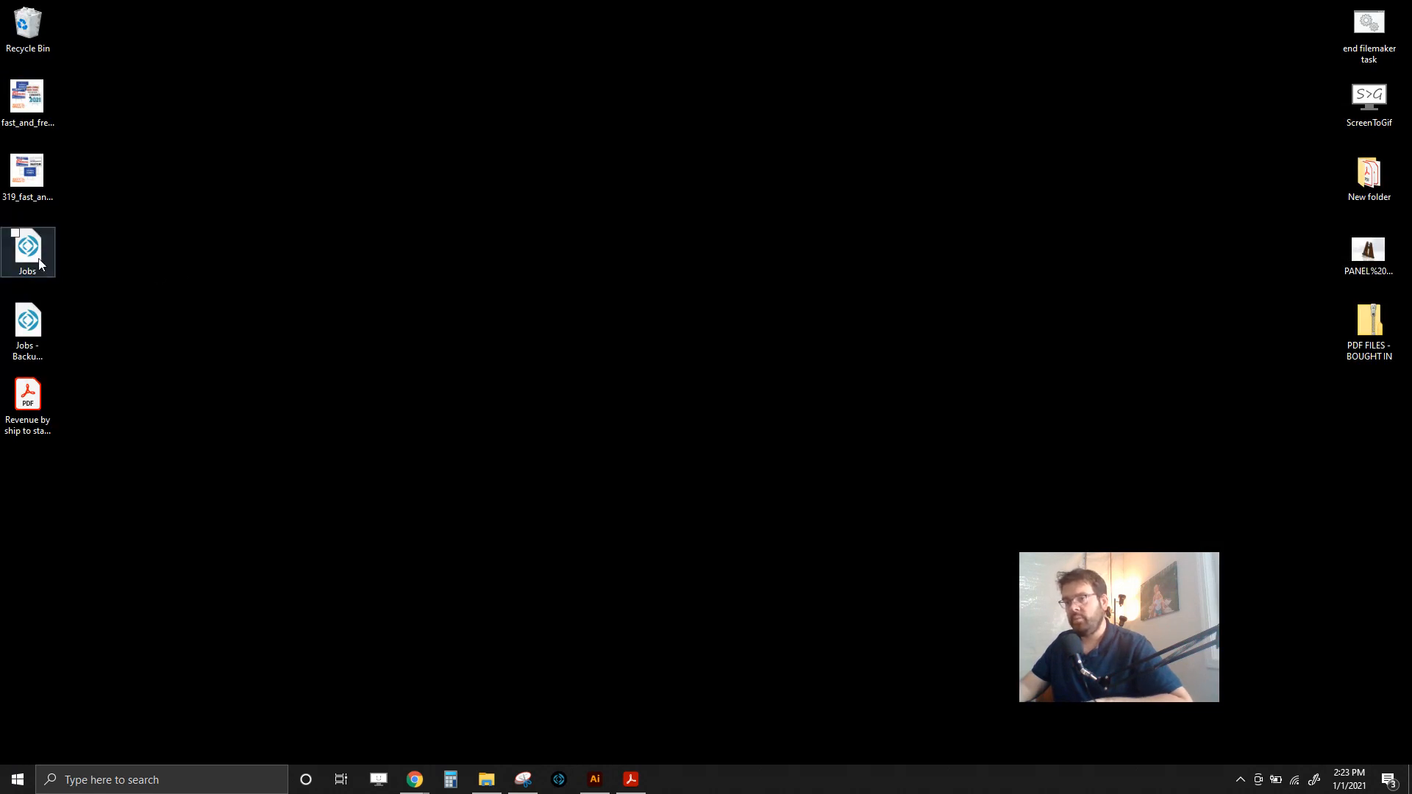
key(ctrl+c)
key(ctrl+v)
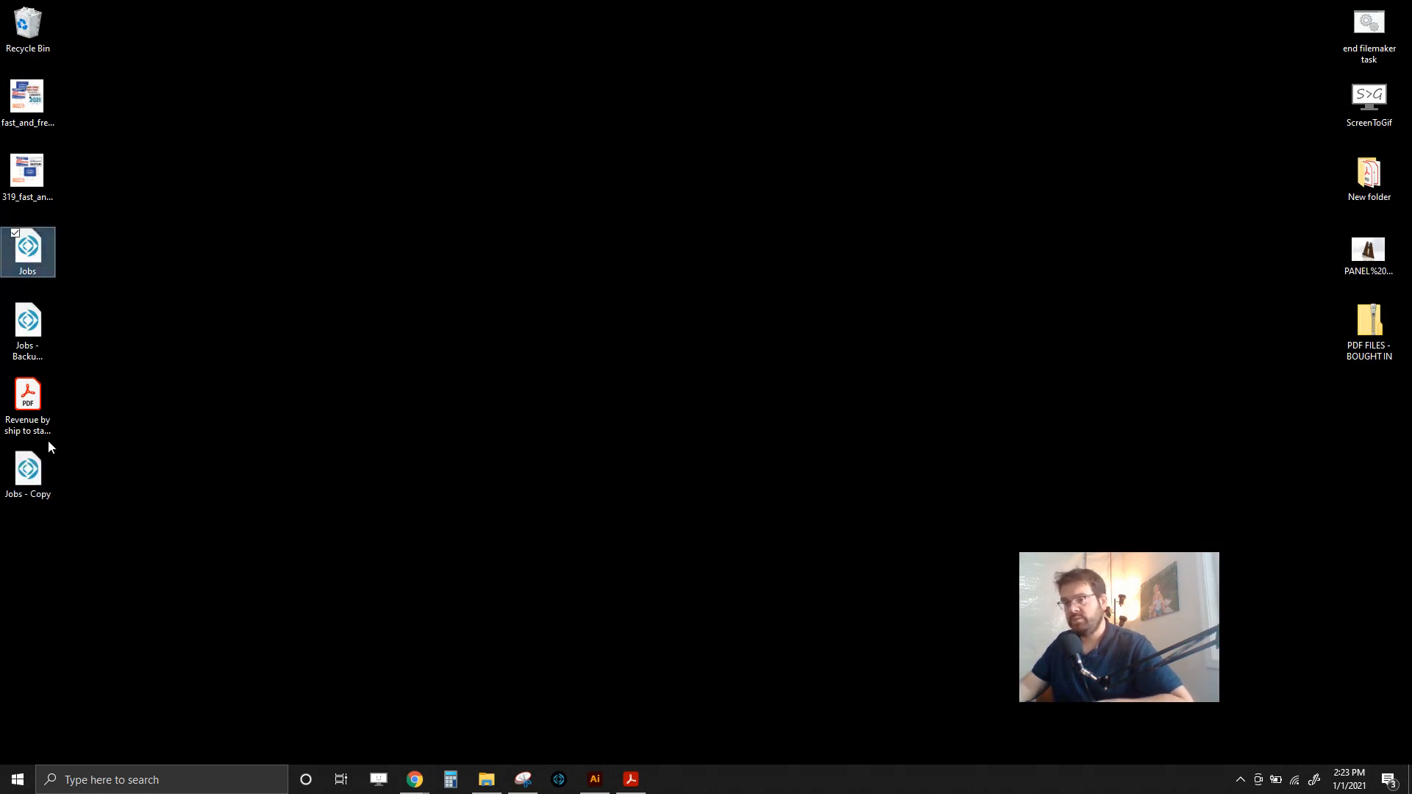
Step: Rename the copied database file to Jobs - 1-1-2021
click(44, 485)
click(48, 493)
drag(31, 494, 59, 492)
key(BackSpace)
text(1-1)
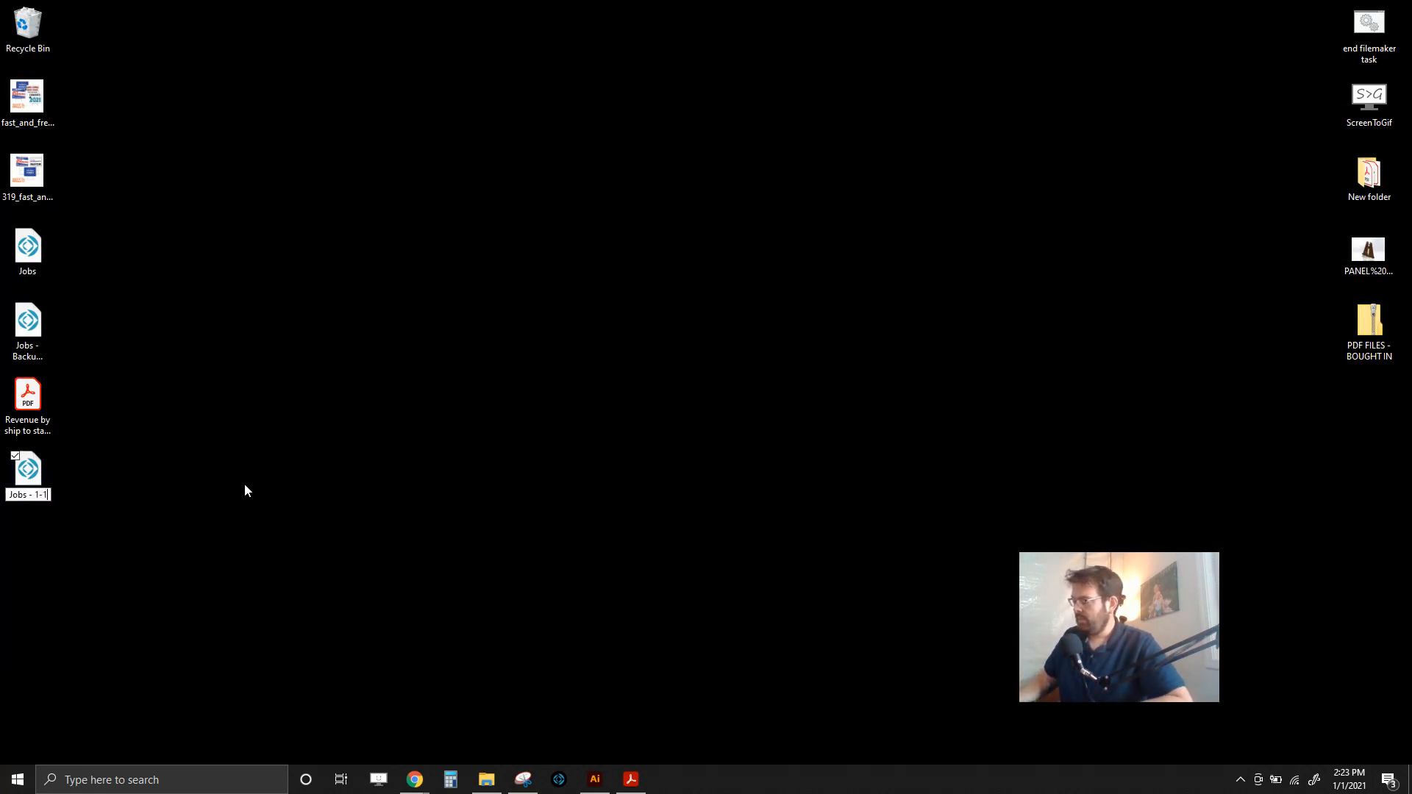
text(-2021)
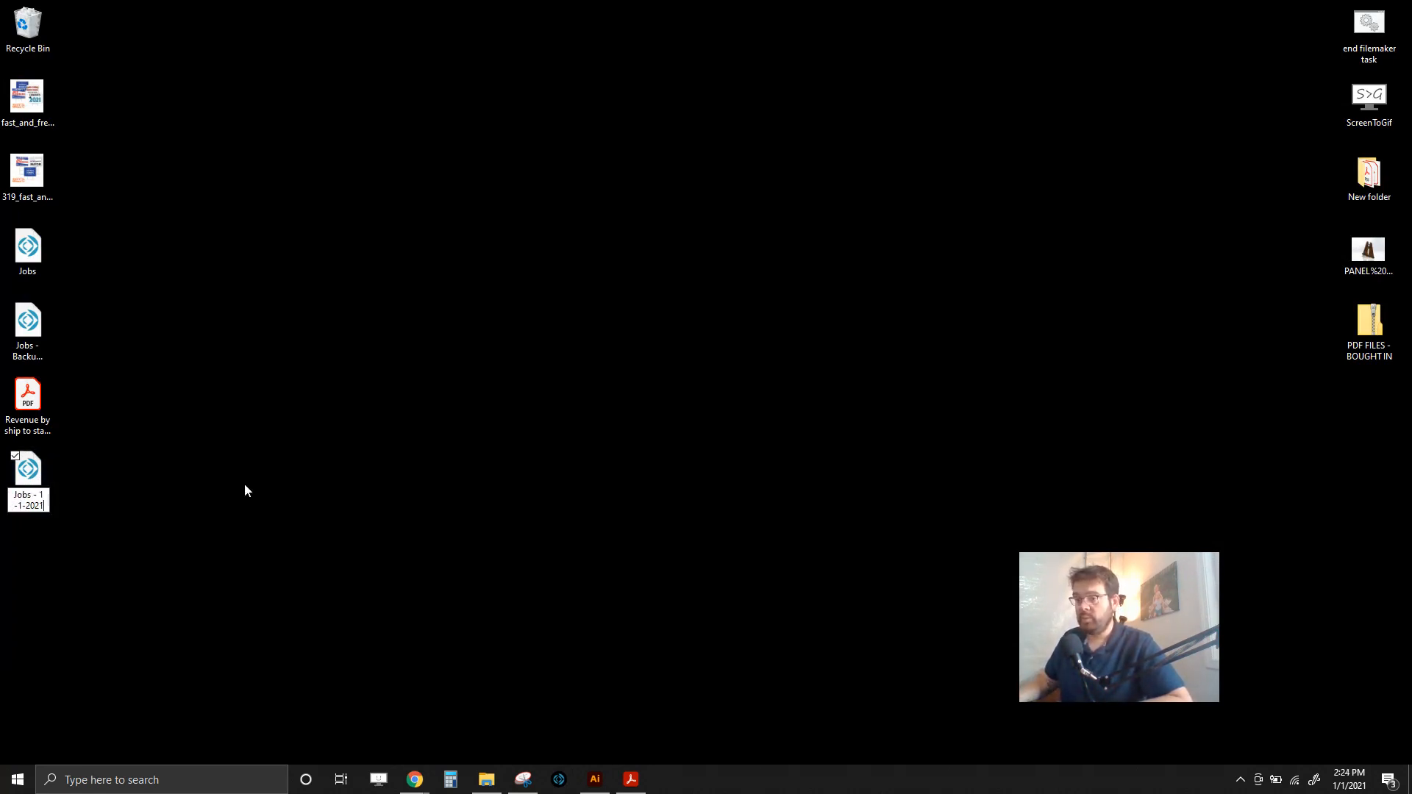
key(Return)
click(181, 412)
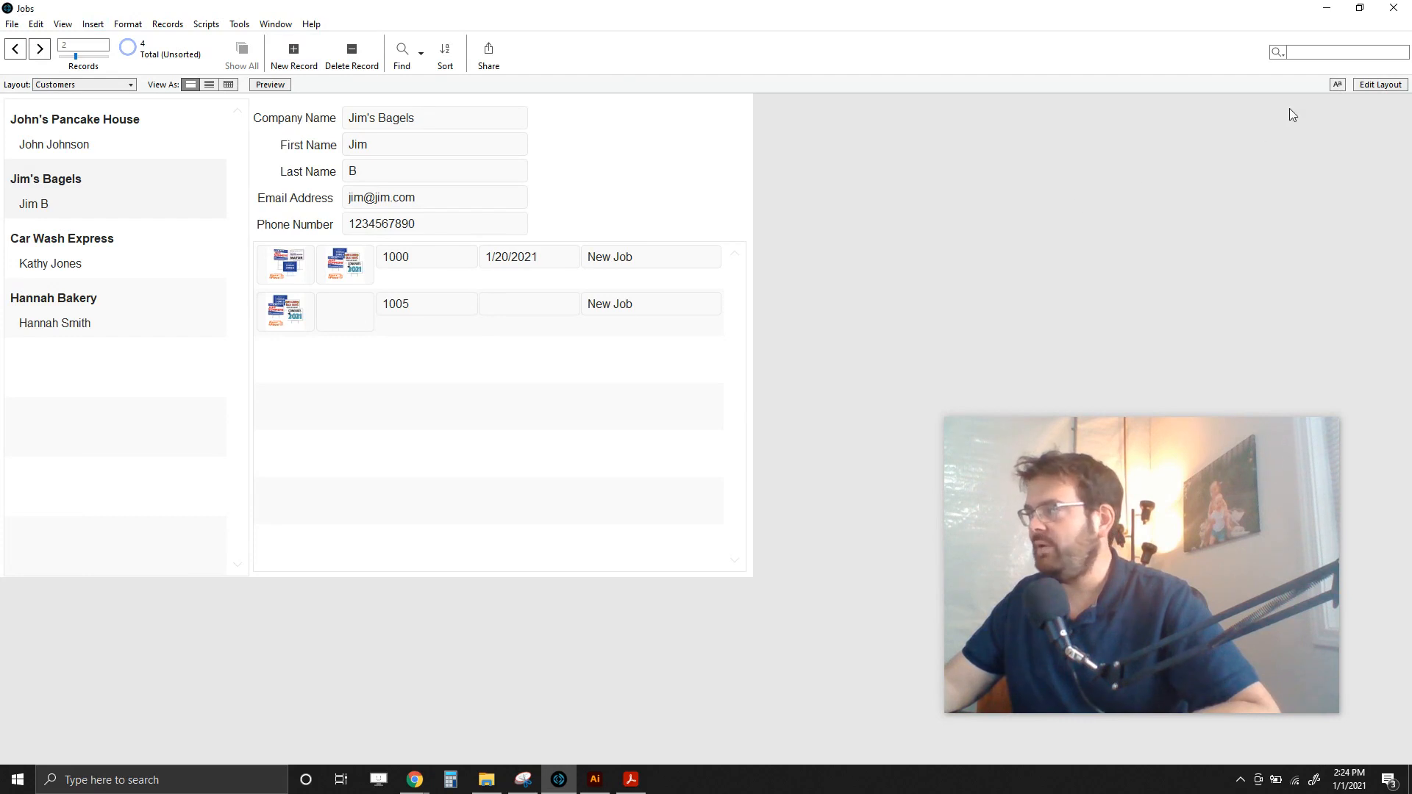
Step: Edit the Customers layout and narrow the Status field in the jobs portal slightly from its right edge
click(1374, 86)
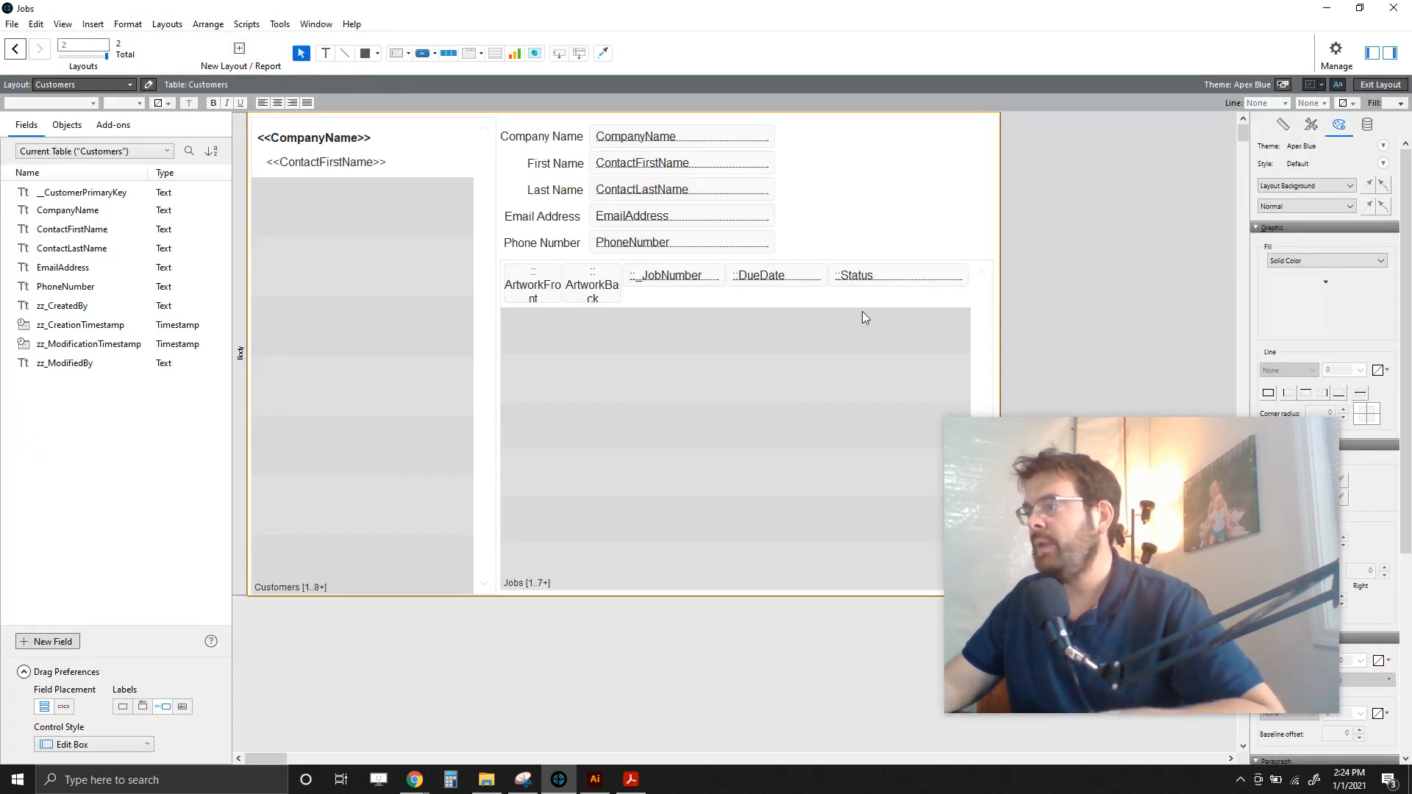
click(693, 286)
click(771, 285)
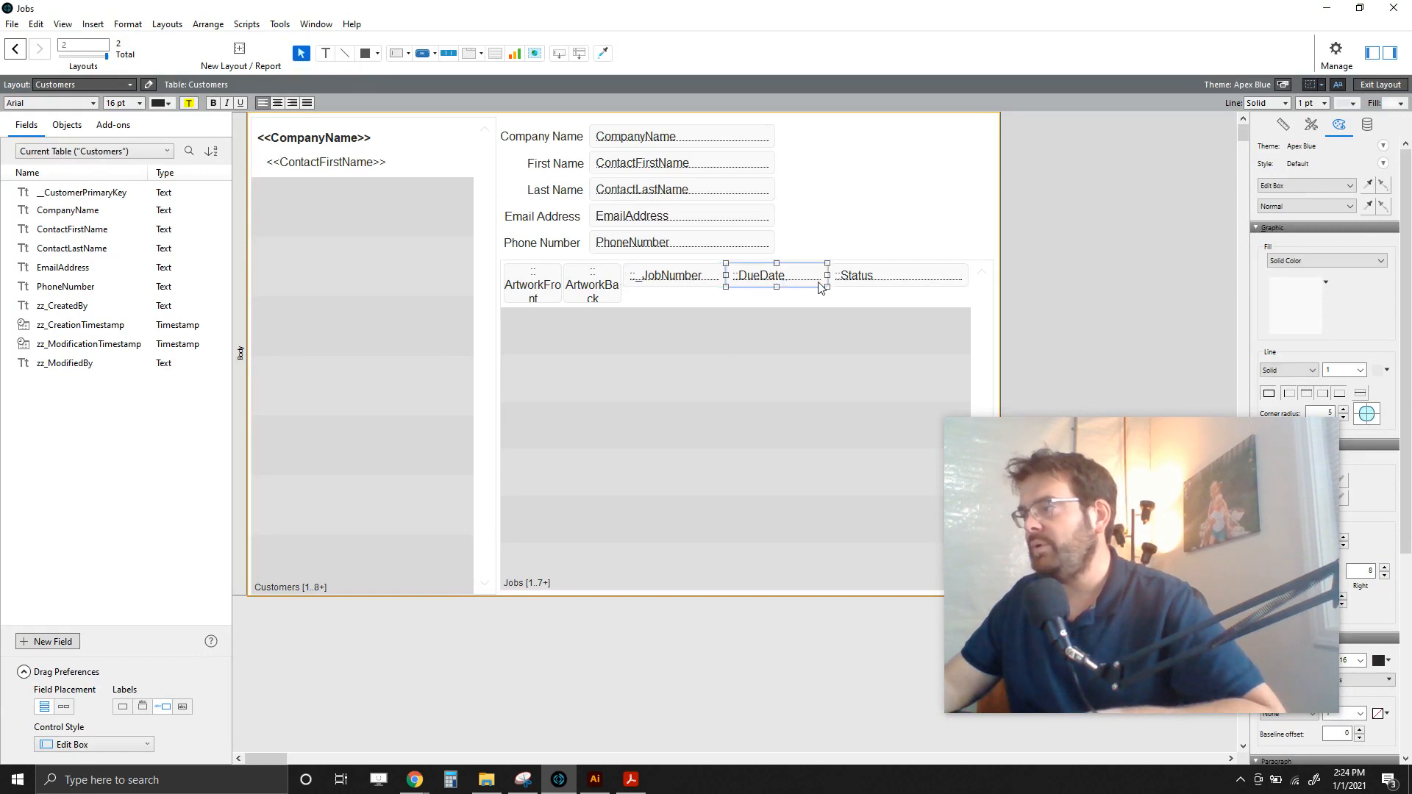
click(674, 281)
click(883, 282)
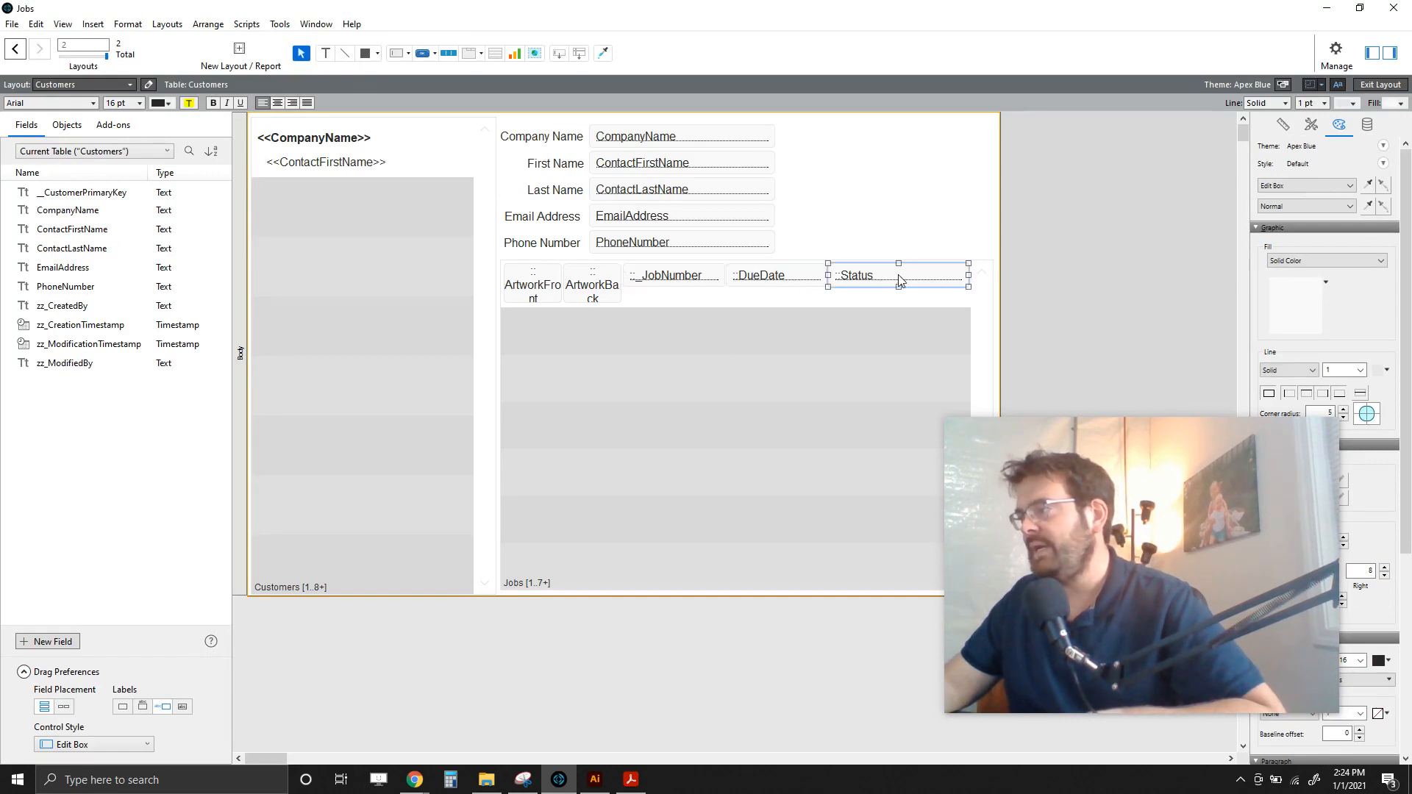
drag(969, 276, 953, 275)
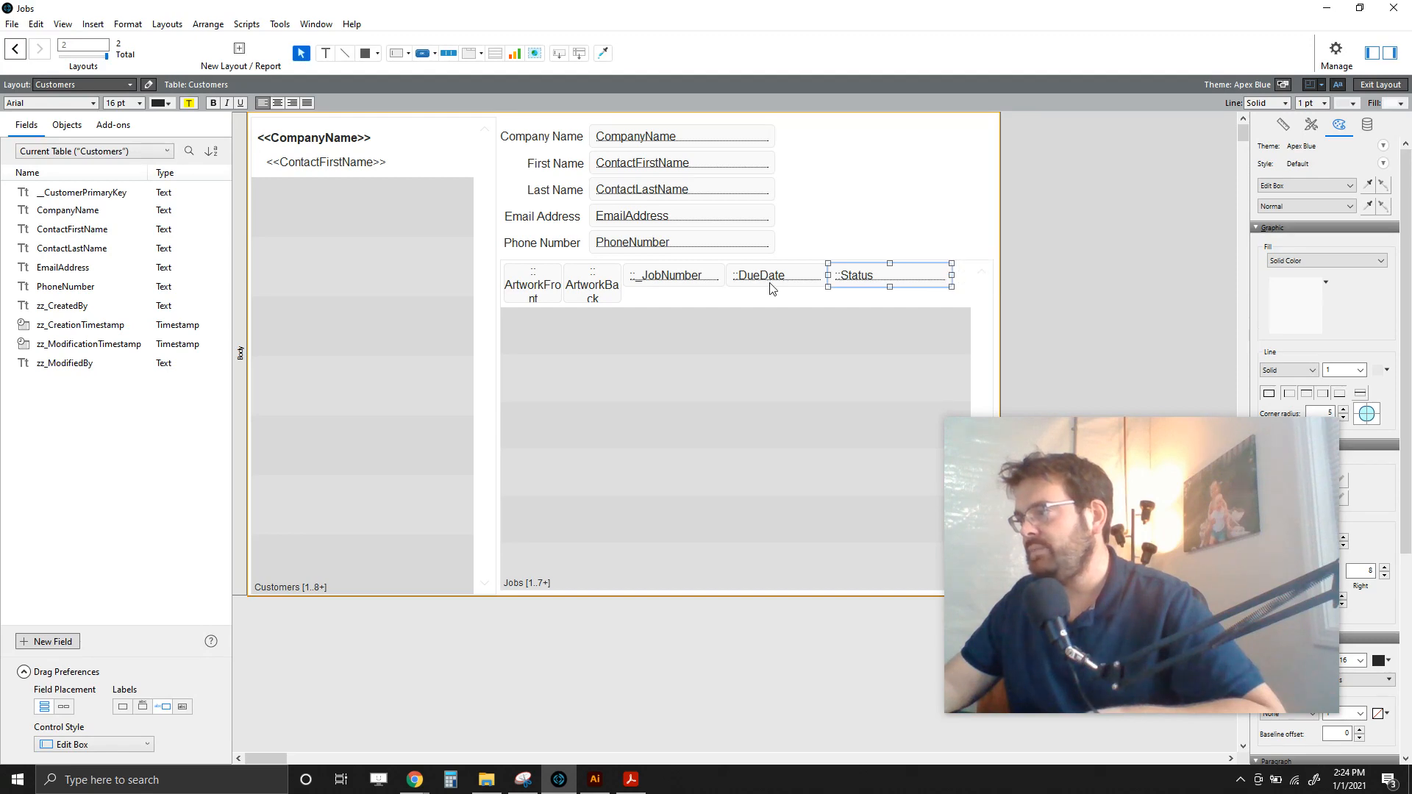
Step: Narrow the ArtworkFront and ArtworkBack fields in the jobs portal slightly from their right edge
click(556, 284)
shift+click(605, 287)
drag(621, 283, 613, 283)
shift+click(672, 284)
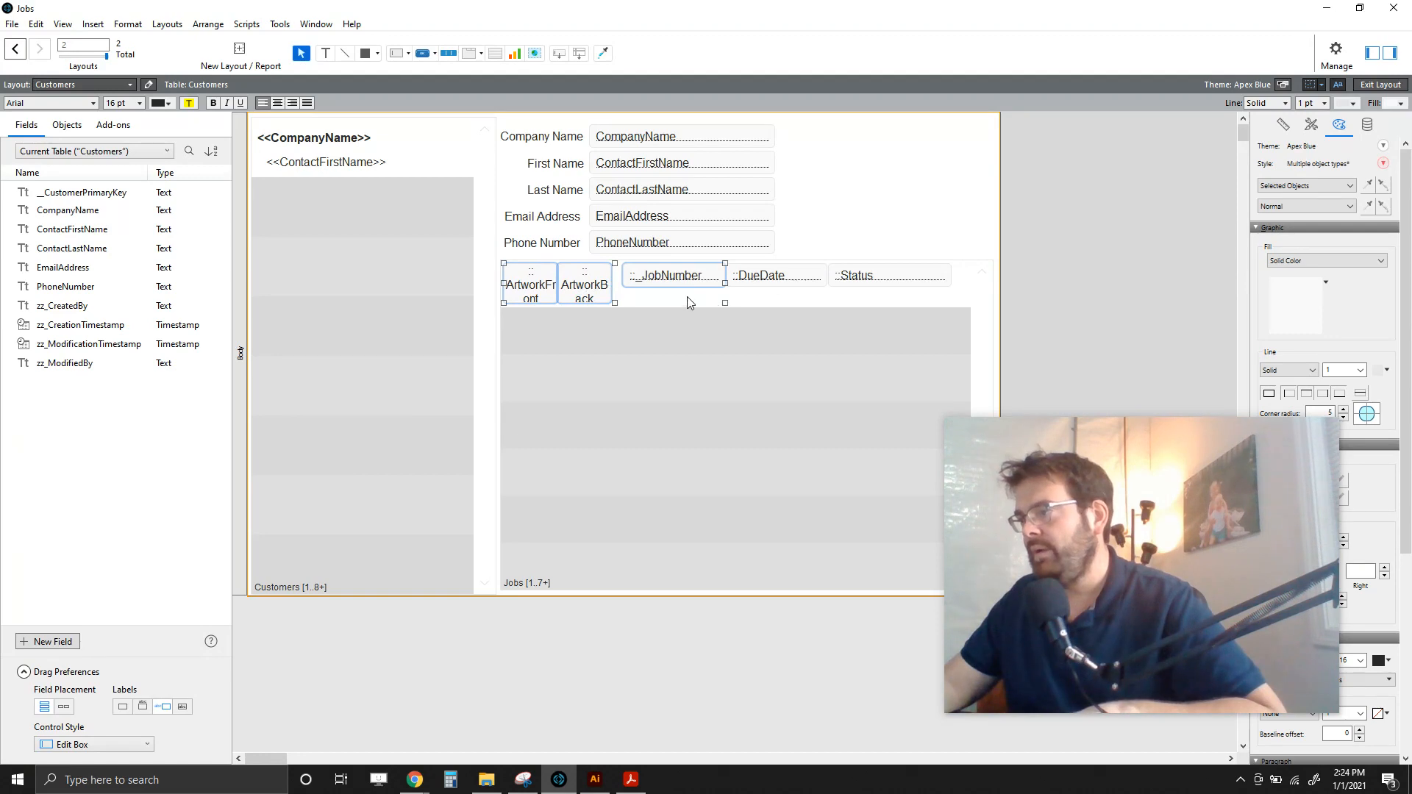
Step: Nudge the JobNumber, DueDate and Status fields together to the left until they sit beside the ArtworkBack field
click(660, 273)
shift+click(816, 275)
shift+click(844, 277)
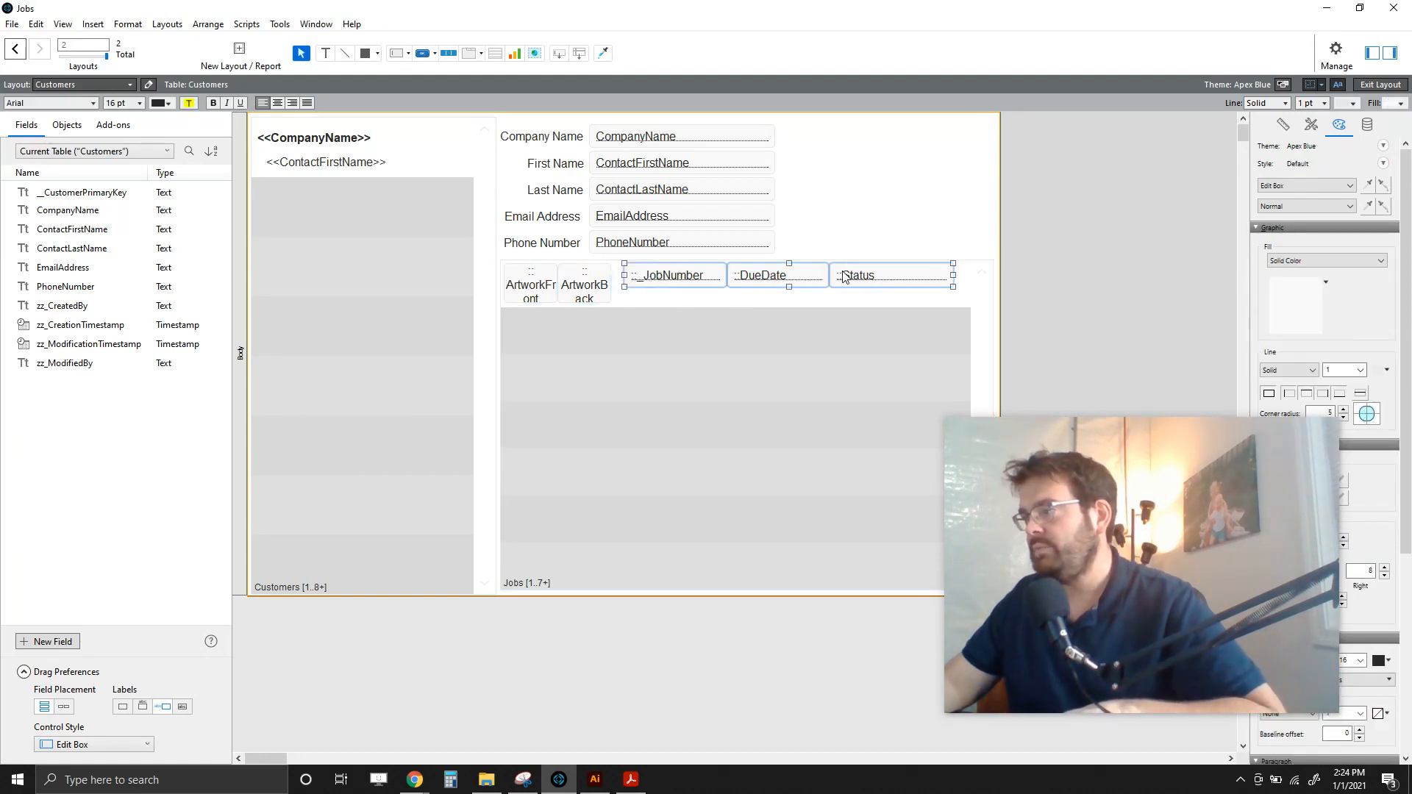
key(Left)
key(Left)
key(Left)
key(Left)
key(Left)
key(Left)
key(Left)
key(Left)
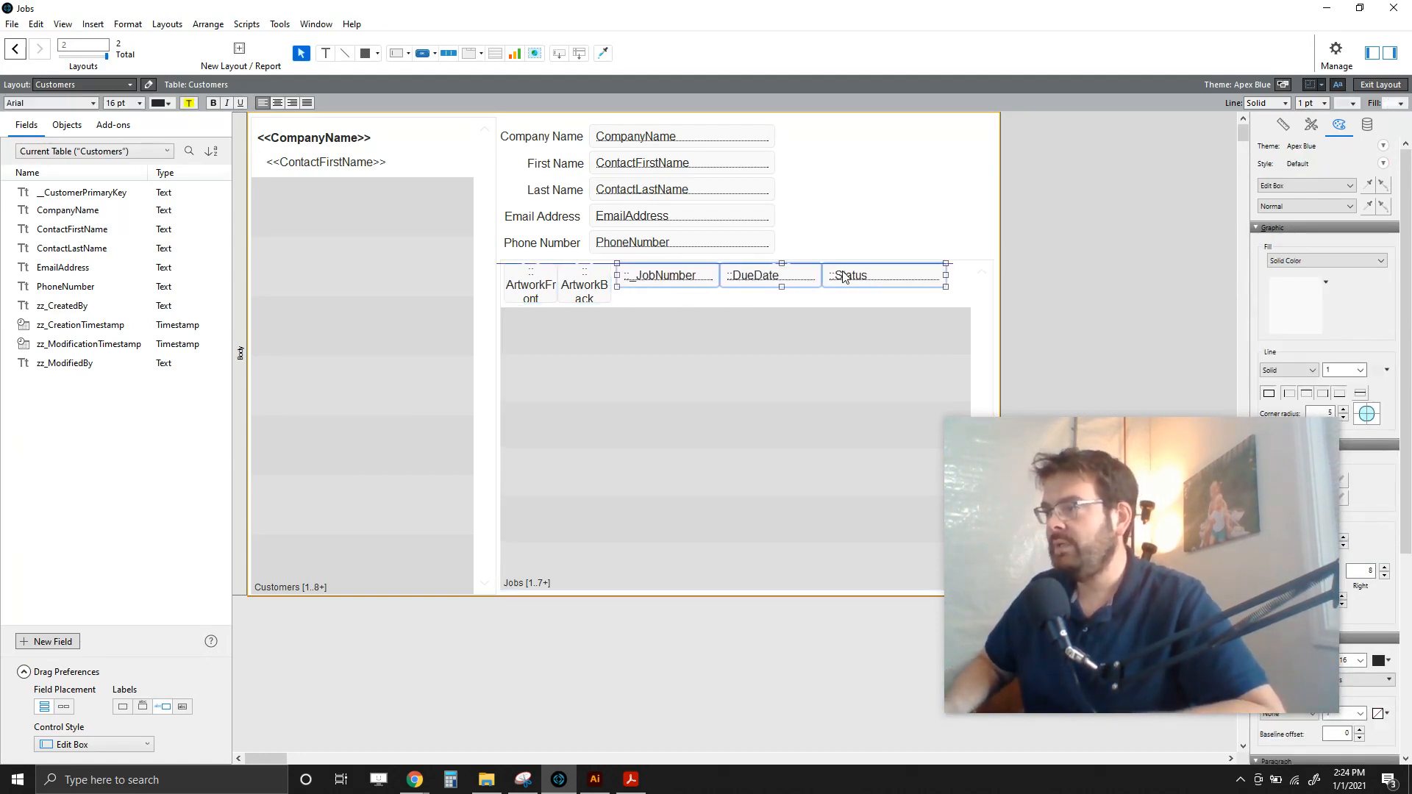
key(Left)
key(Left)
key(Left)
key(Left)
key(Left)
key(Left)
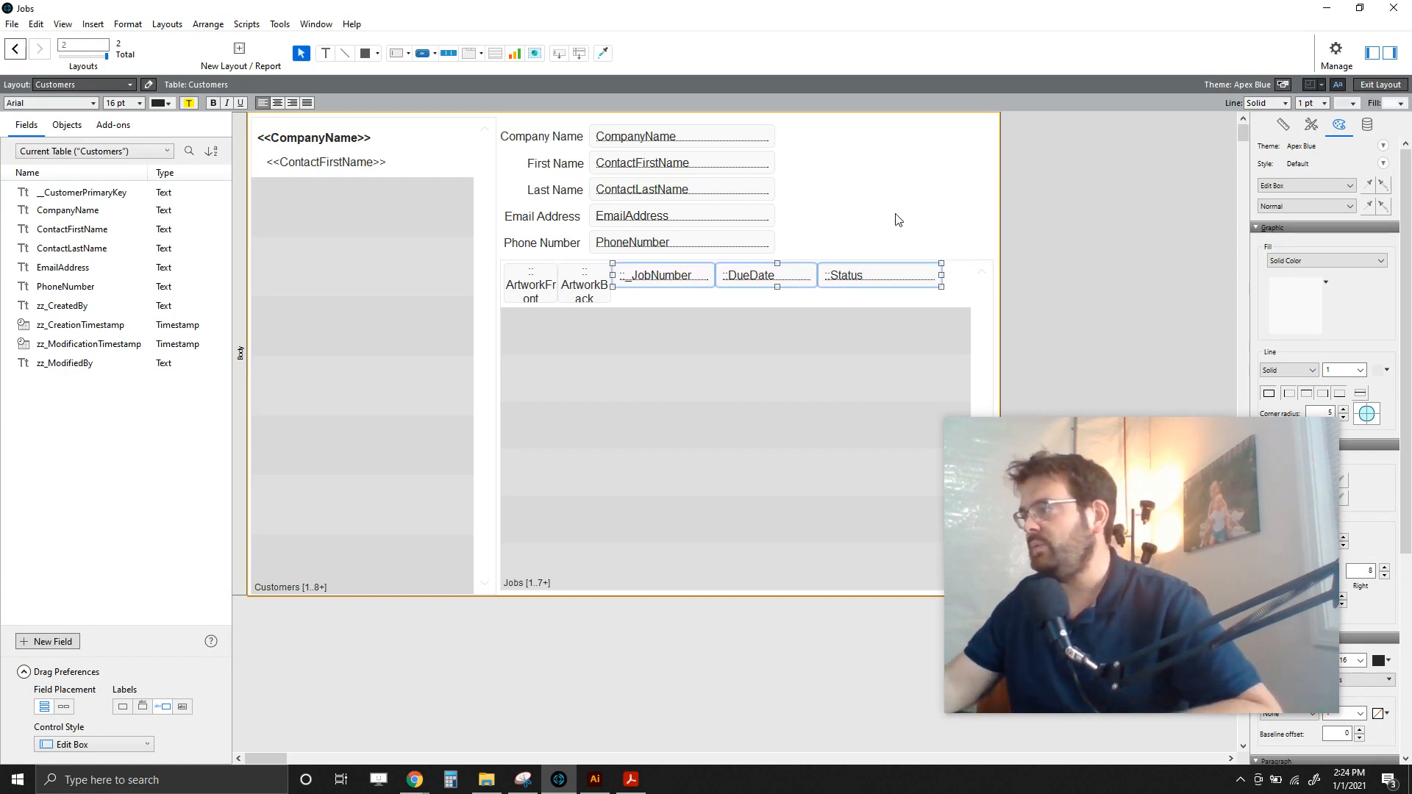
click(898, 219)
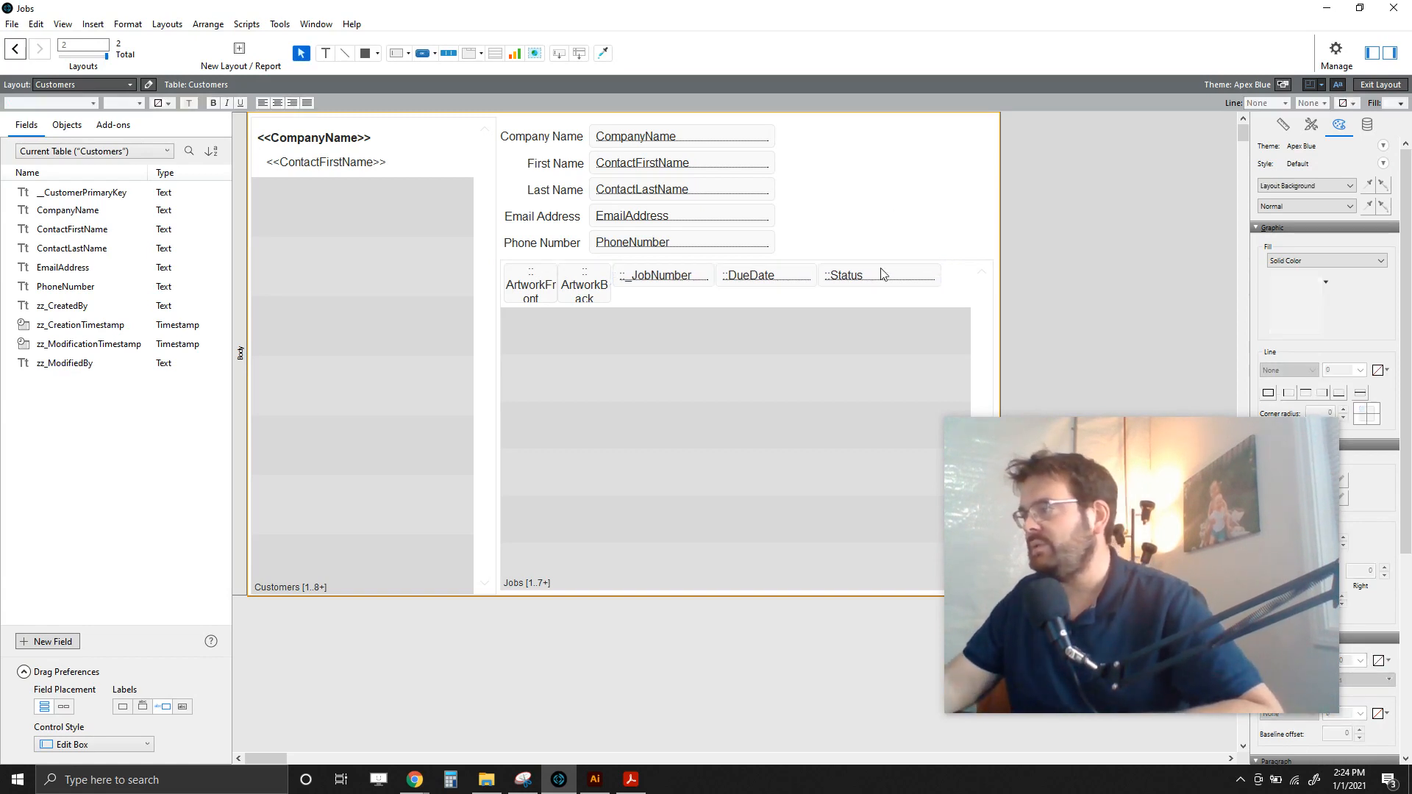
click(424, 54)
drag(889, 160, 909, 176)
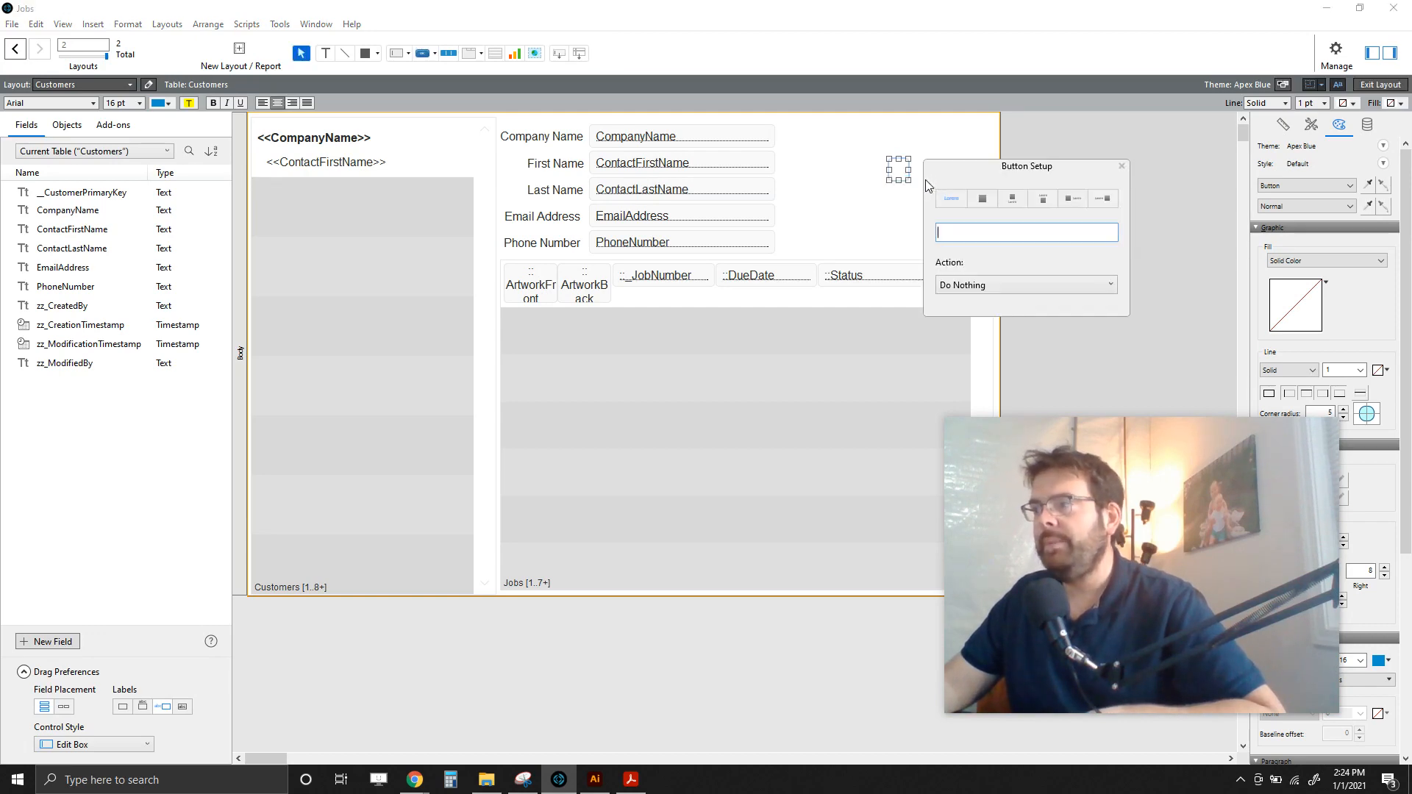
drag(1027, 165, 1055, 165)
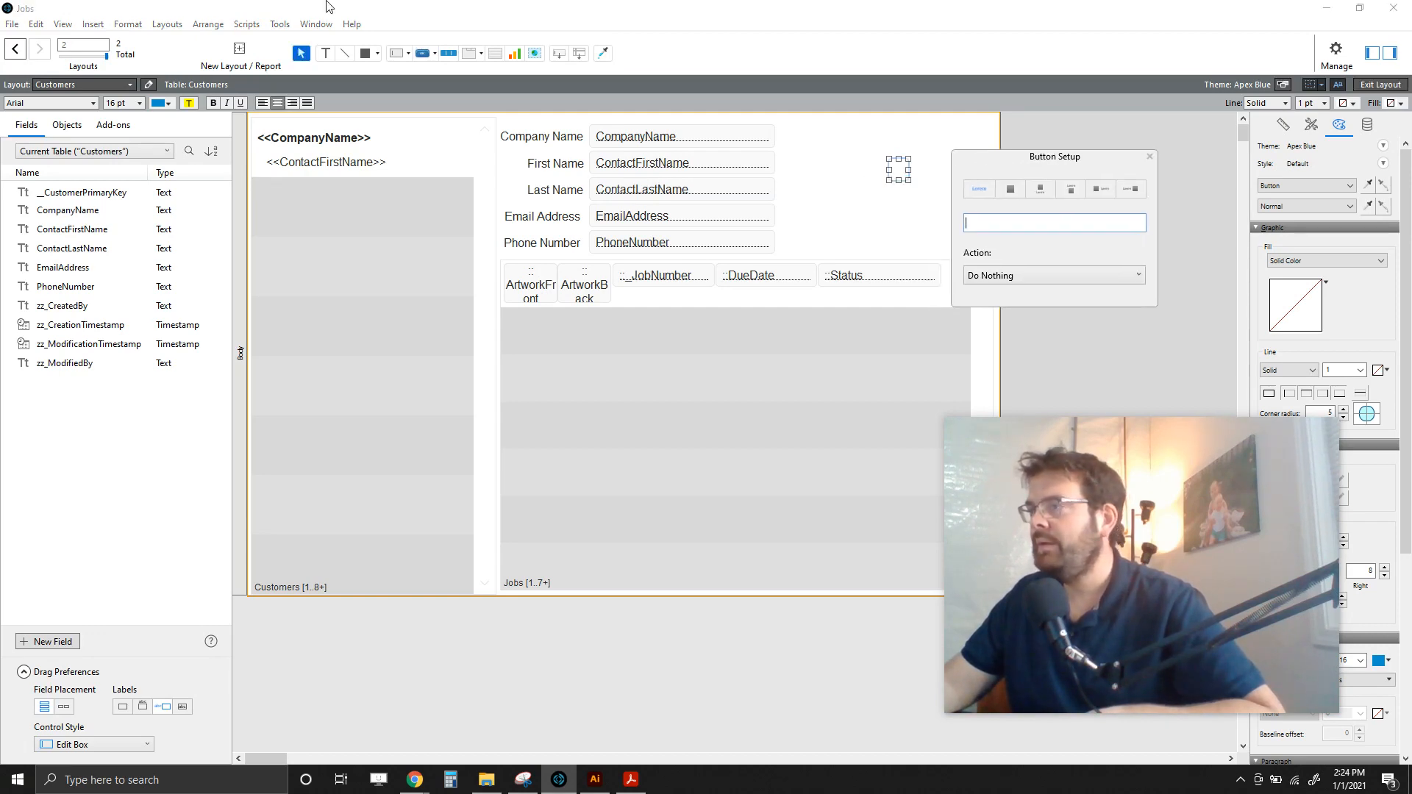
click(1149, 157)
click(937, 172)
click(895, 169)
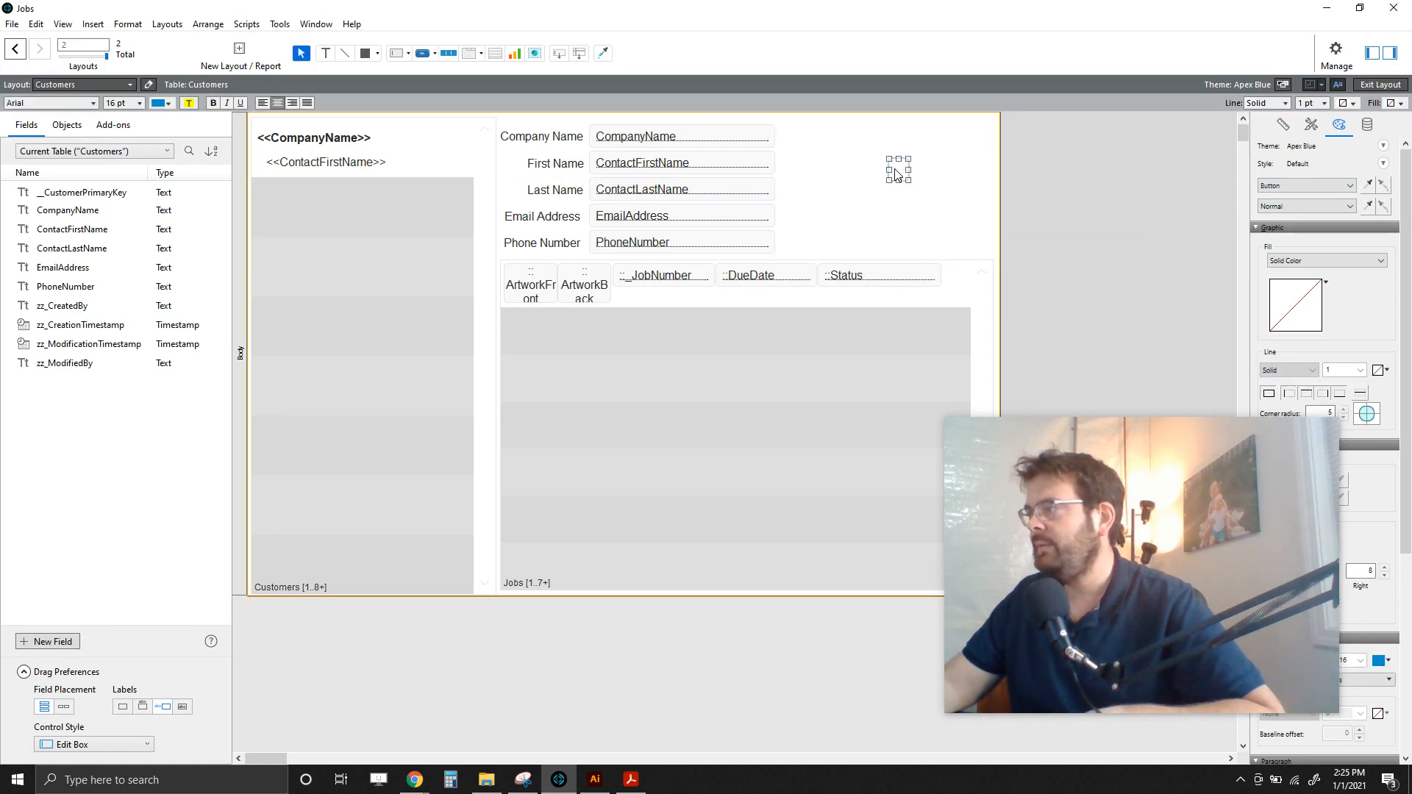
key(Delete)
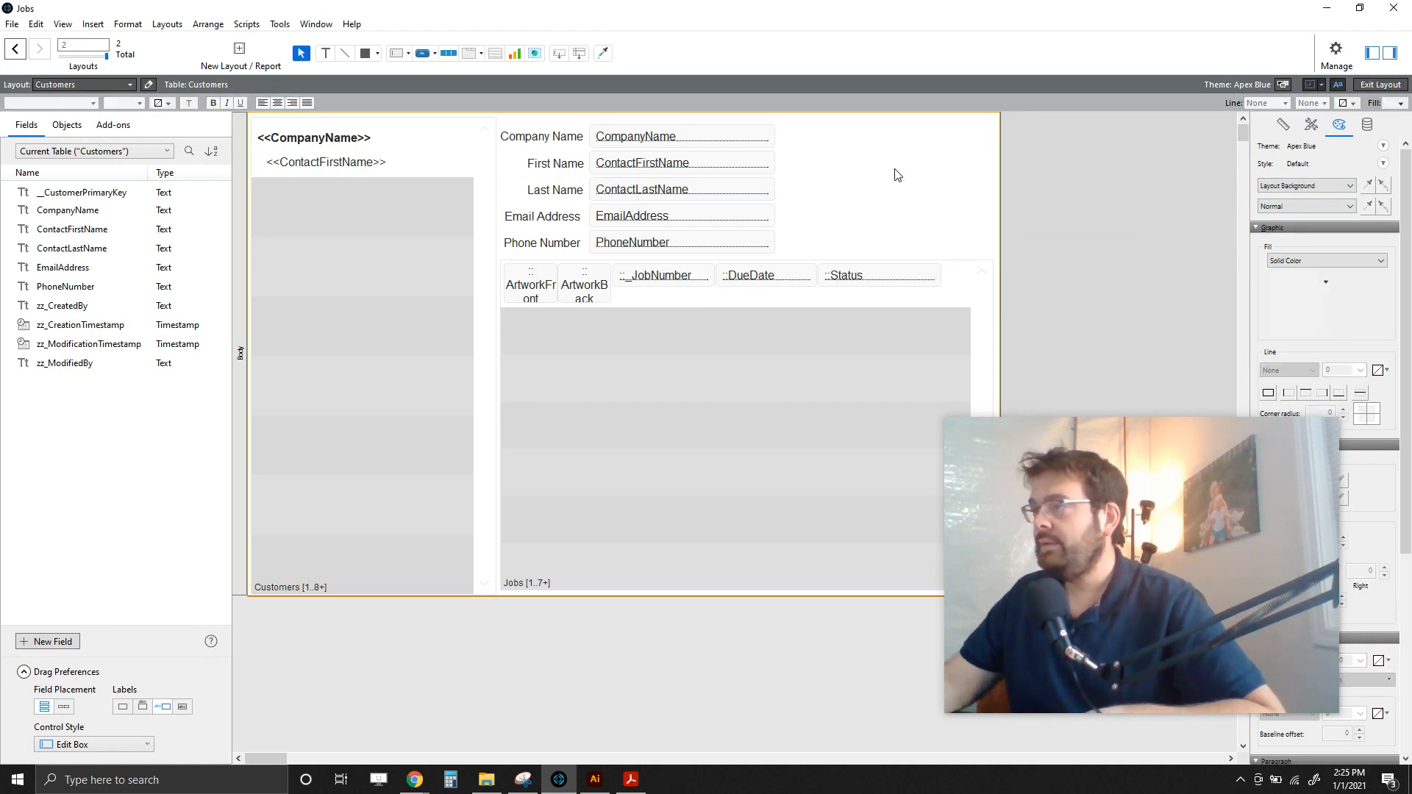
Step: Draw a narrow button right of the Status field in the portal row and give it the solid pencil icon without a label
click(423, 54)
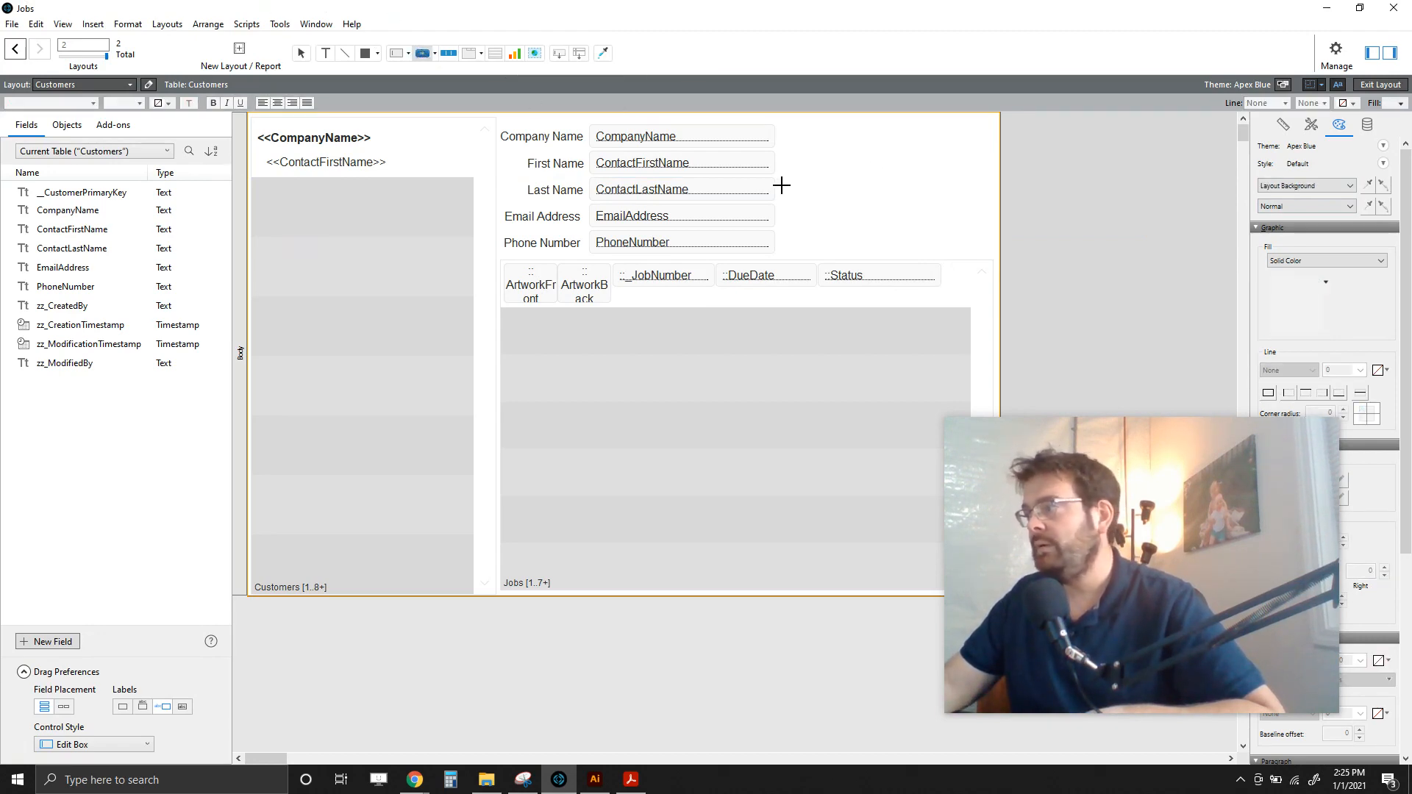
drag(943, 264, 964, 304)
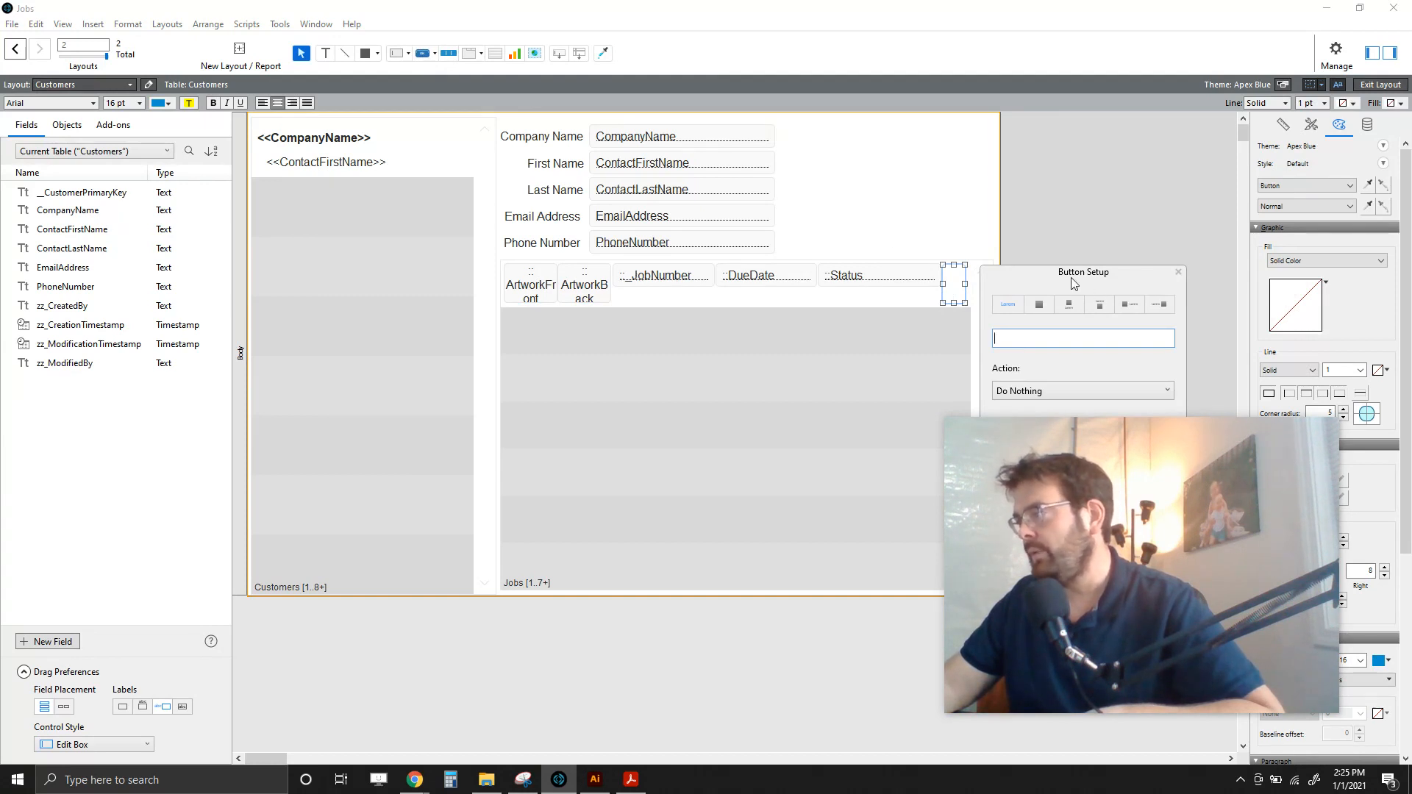
drag(1074, 283, 1086, 124)
click(1074, 139)
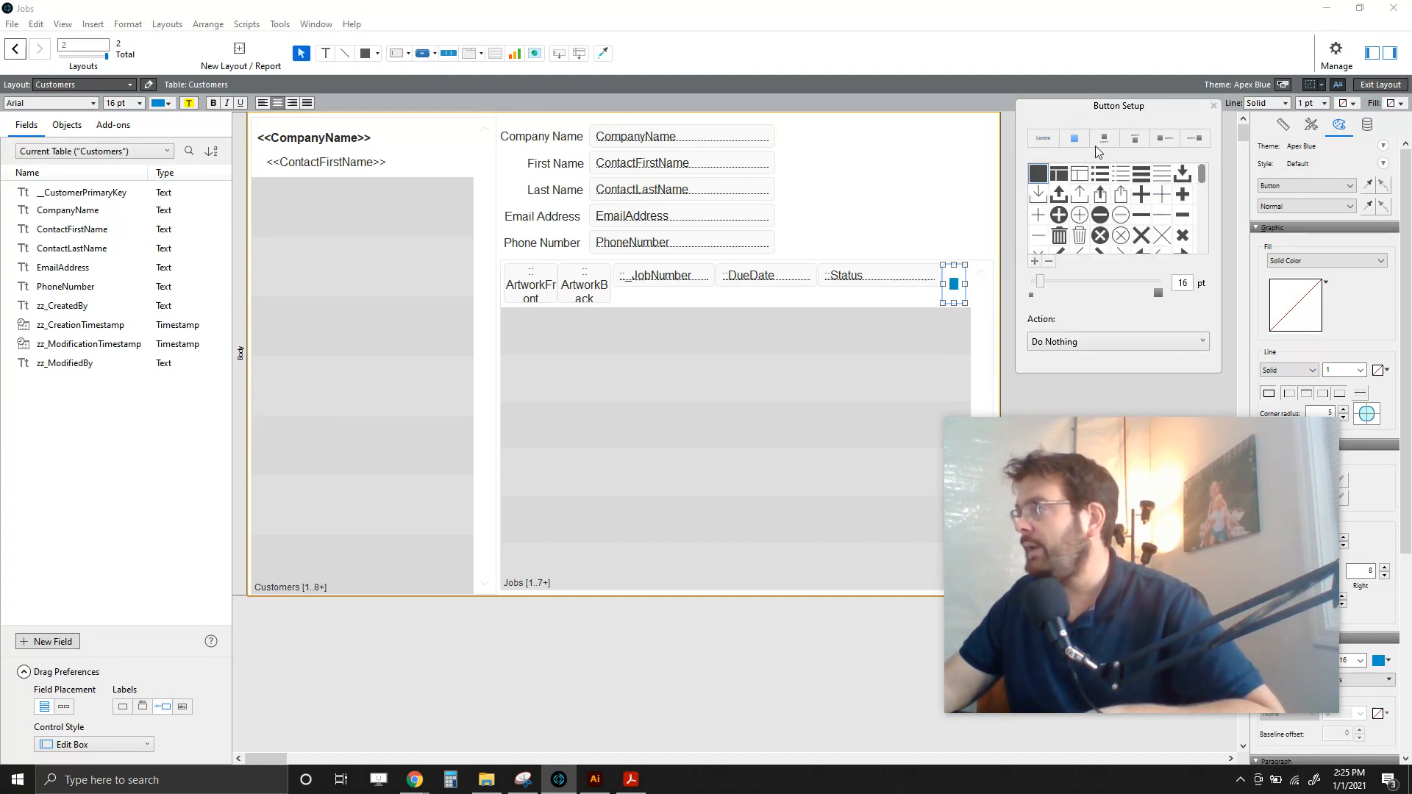
drag(1206, 175, 1202, 204)
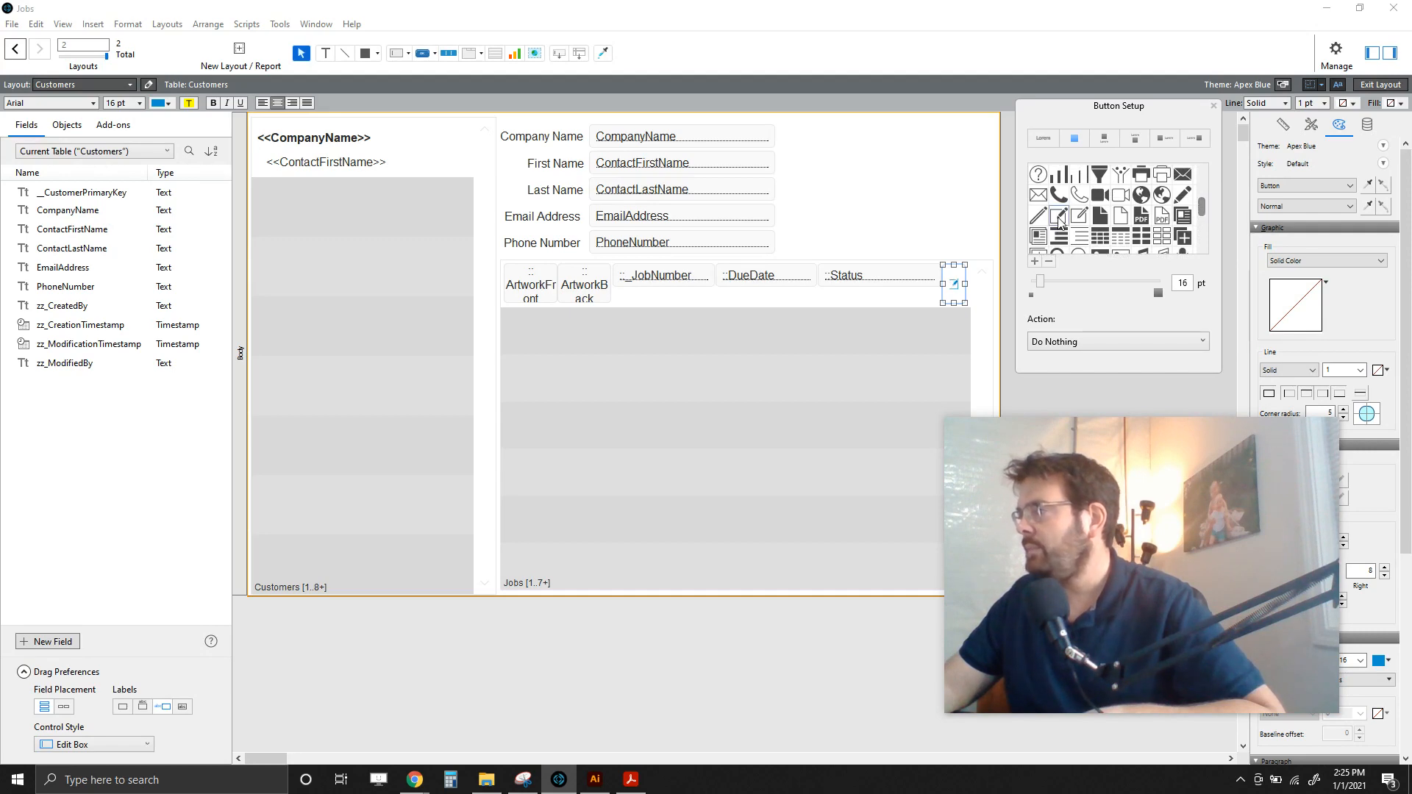
click(1183, 195)
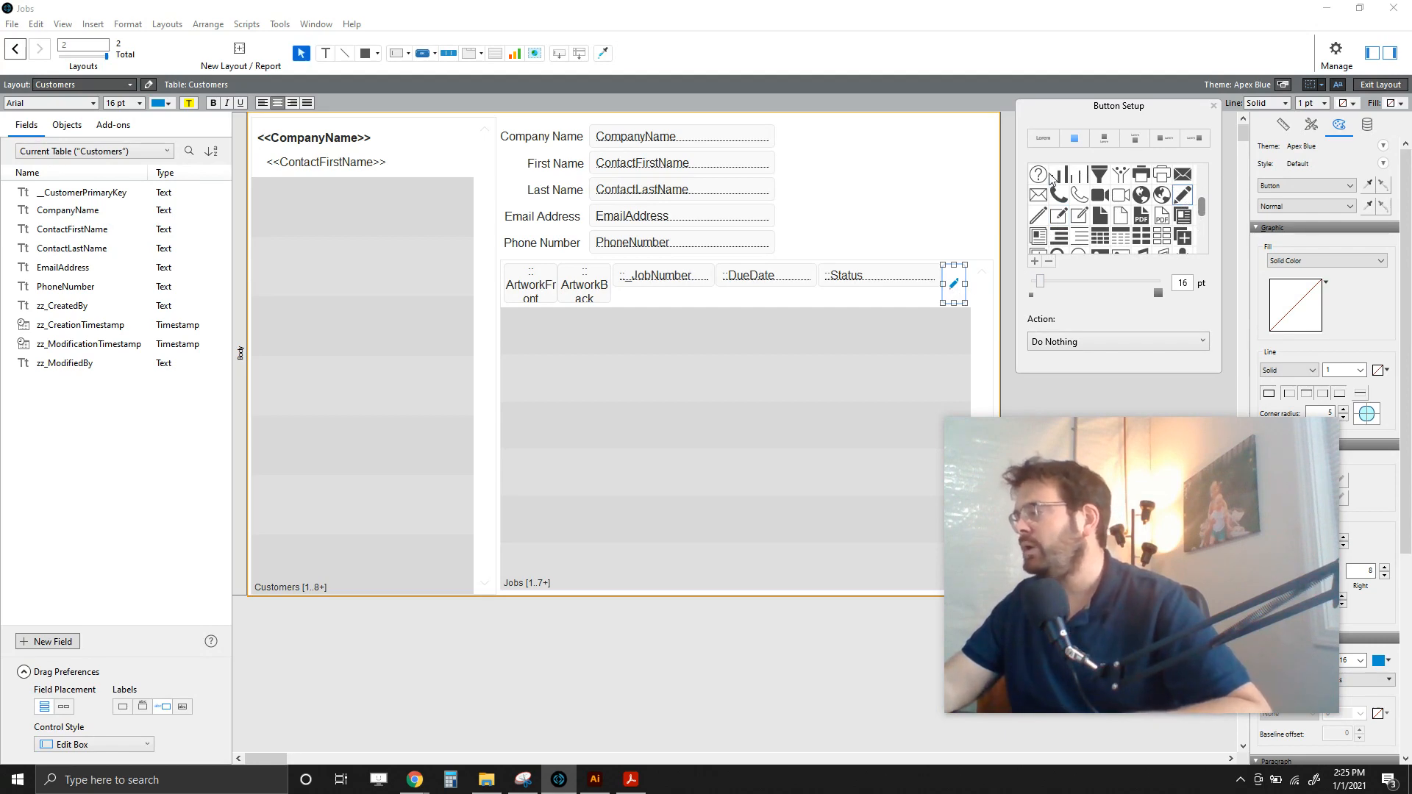
Step: Set the pencil button's action to a single step and choose Go to Related Record
click(1084, 343)
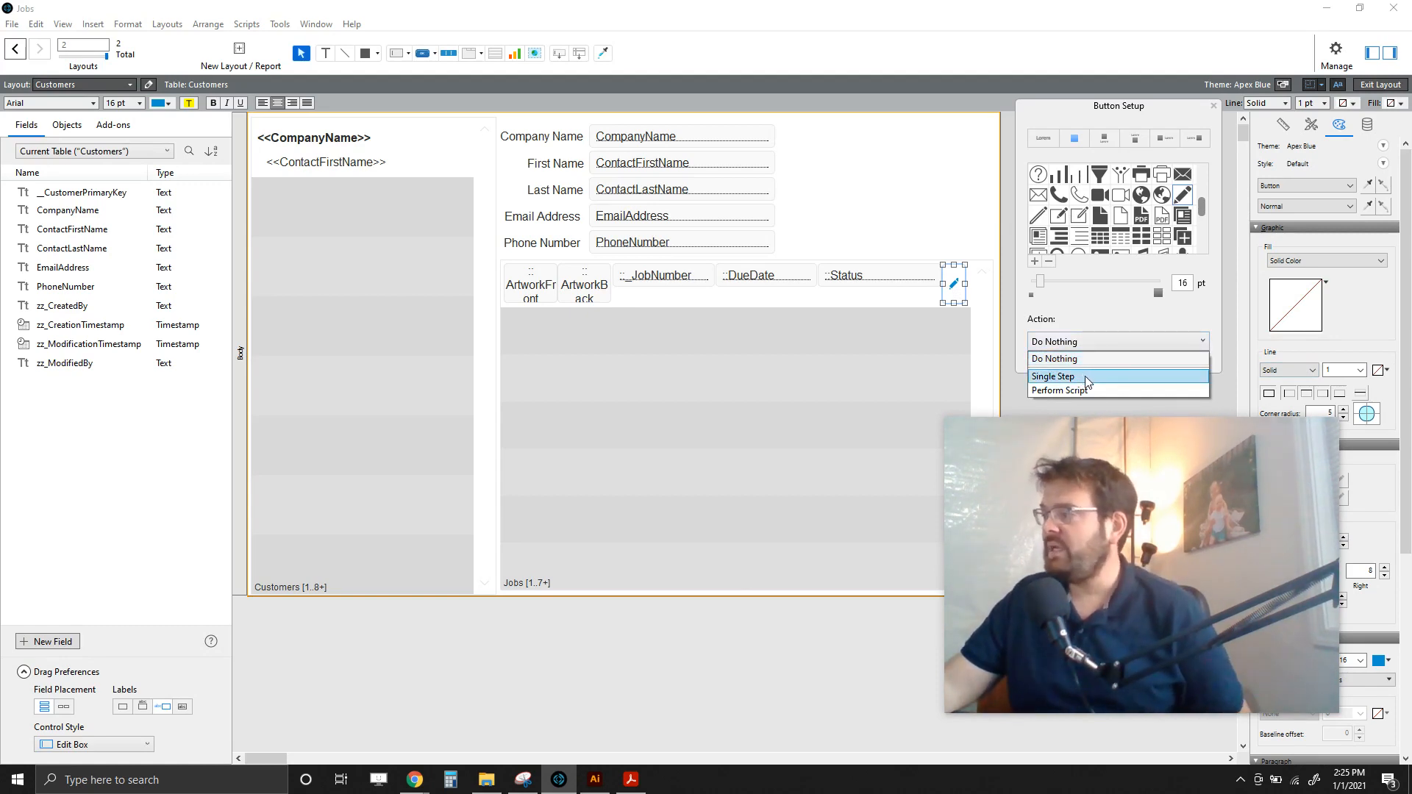
click(1084, 377)
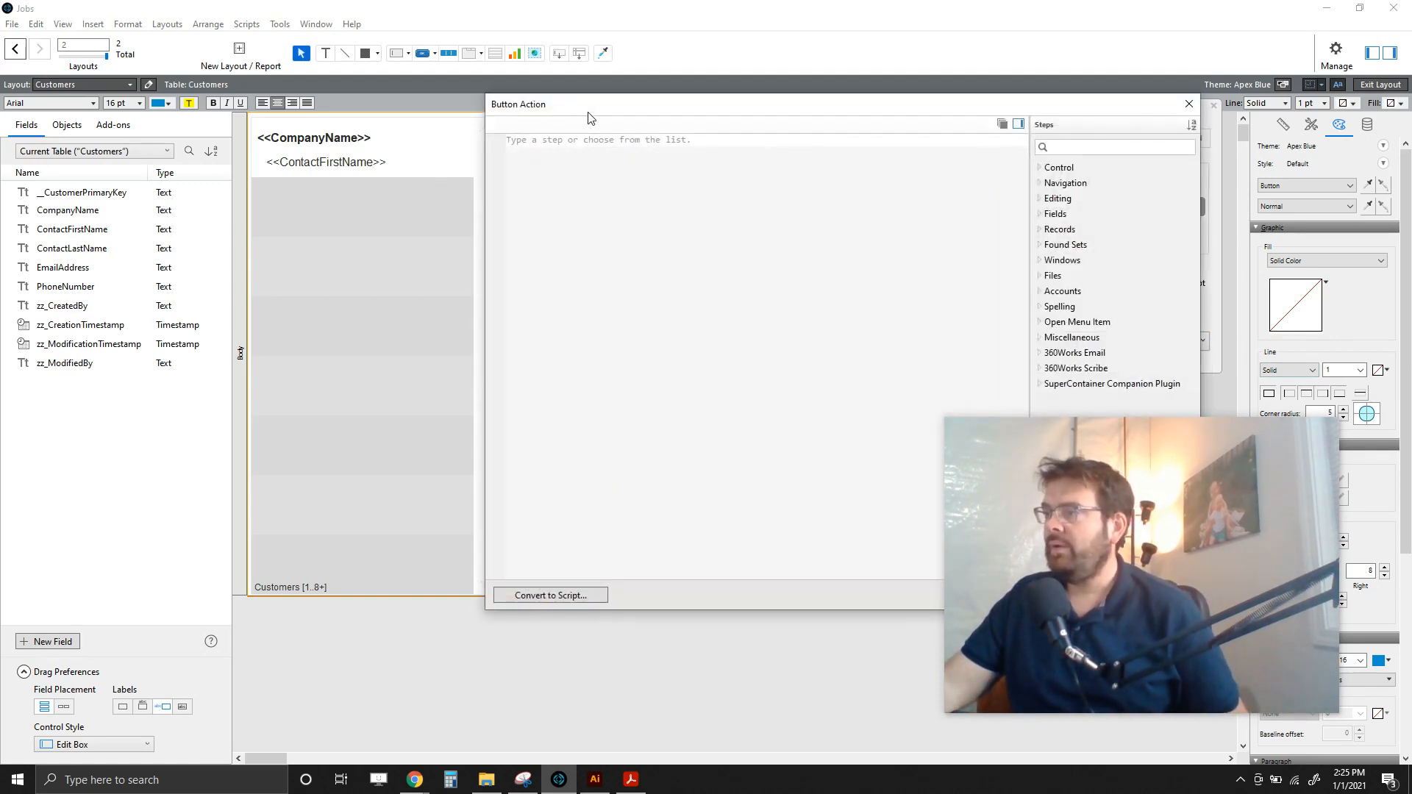
drag(598, 106, 262, 119)
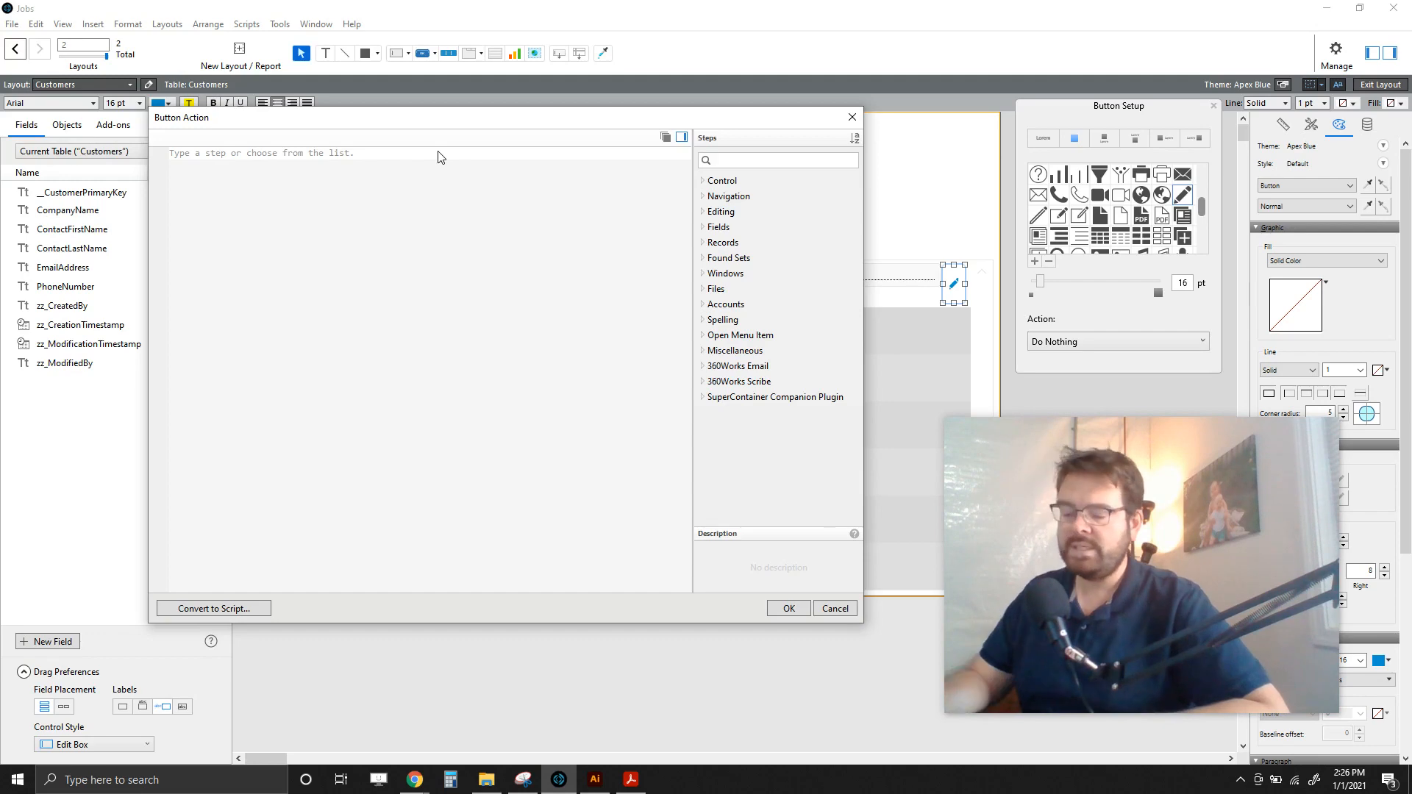
text(Go t)
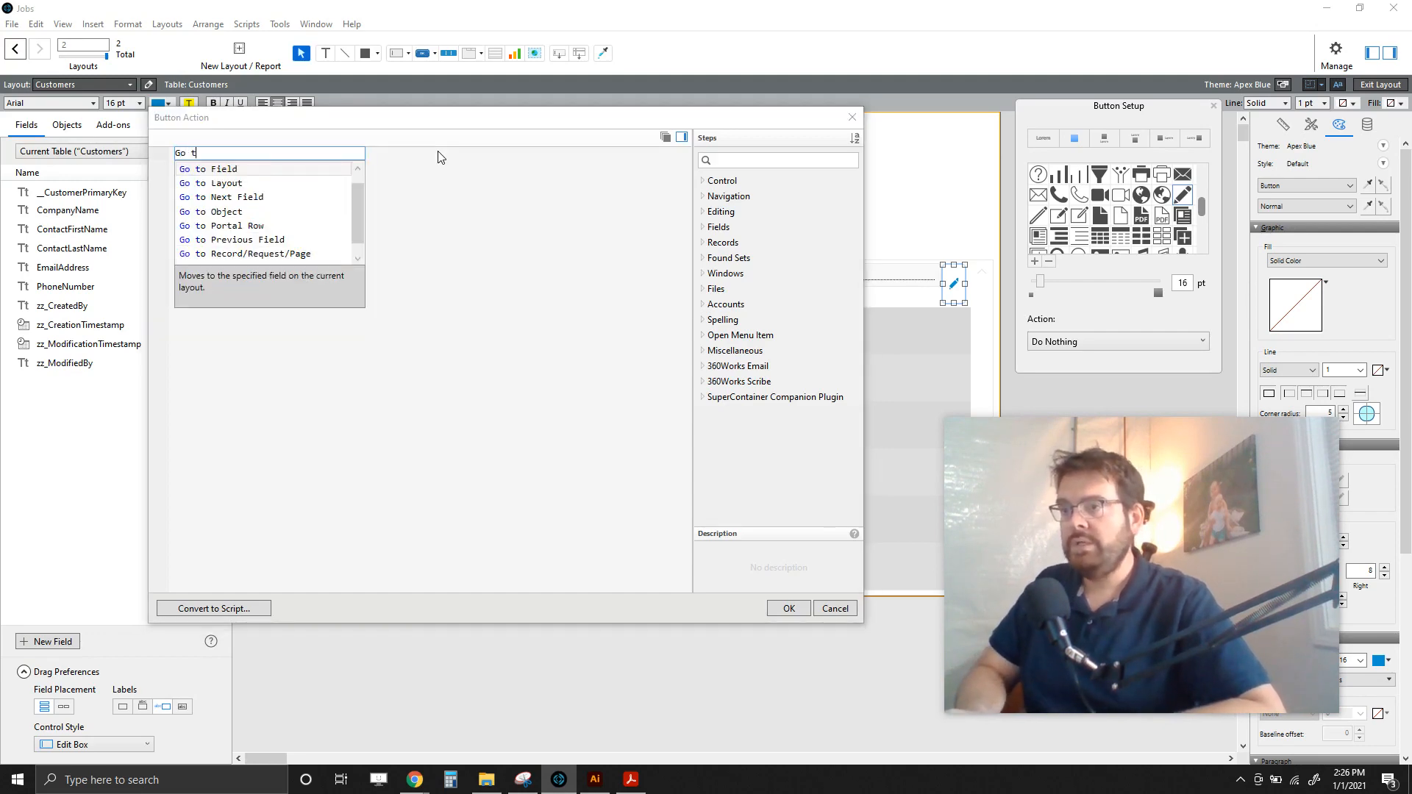
text(o rela)
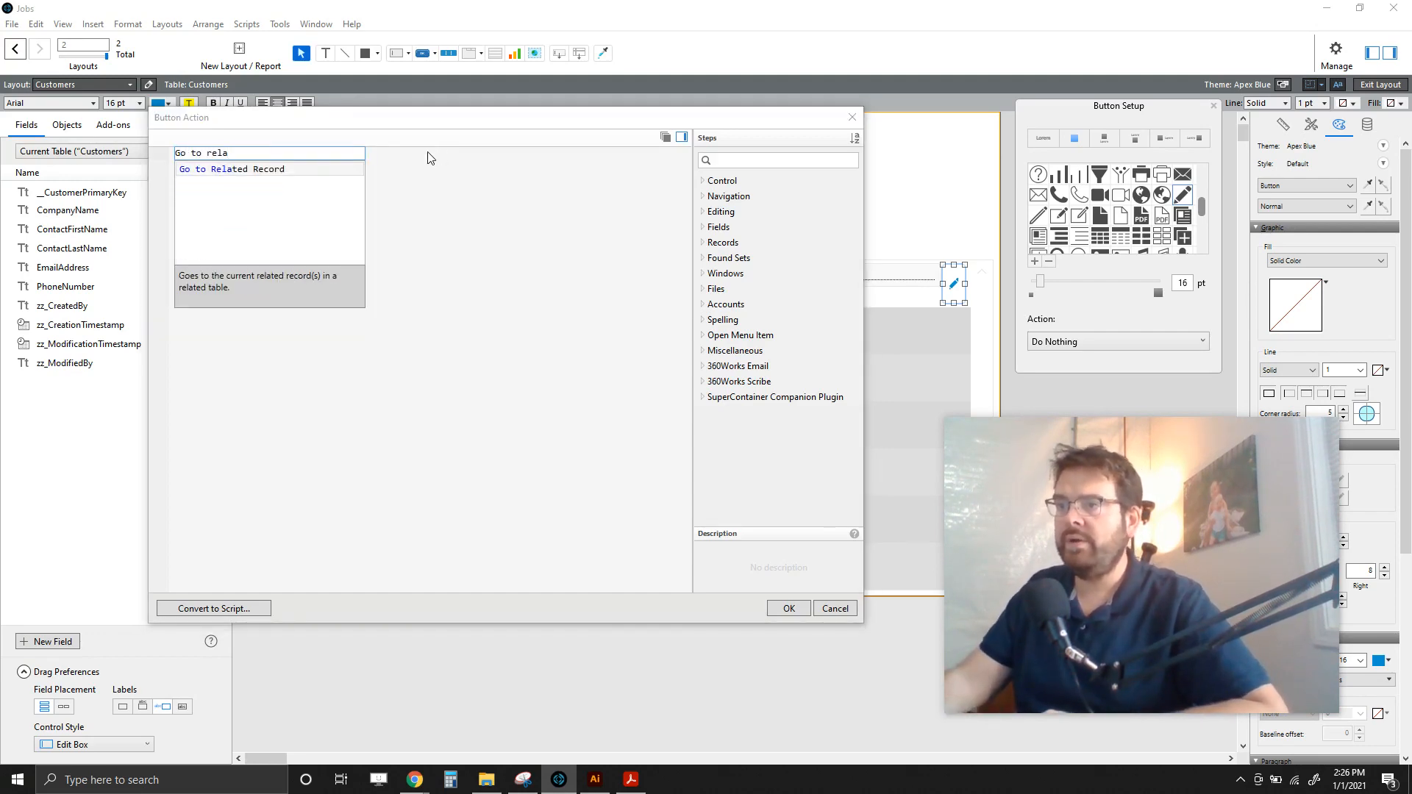
click(309, 171)
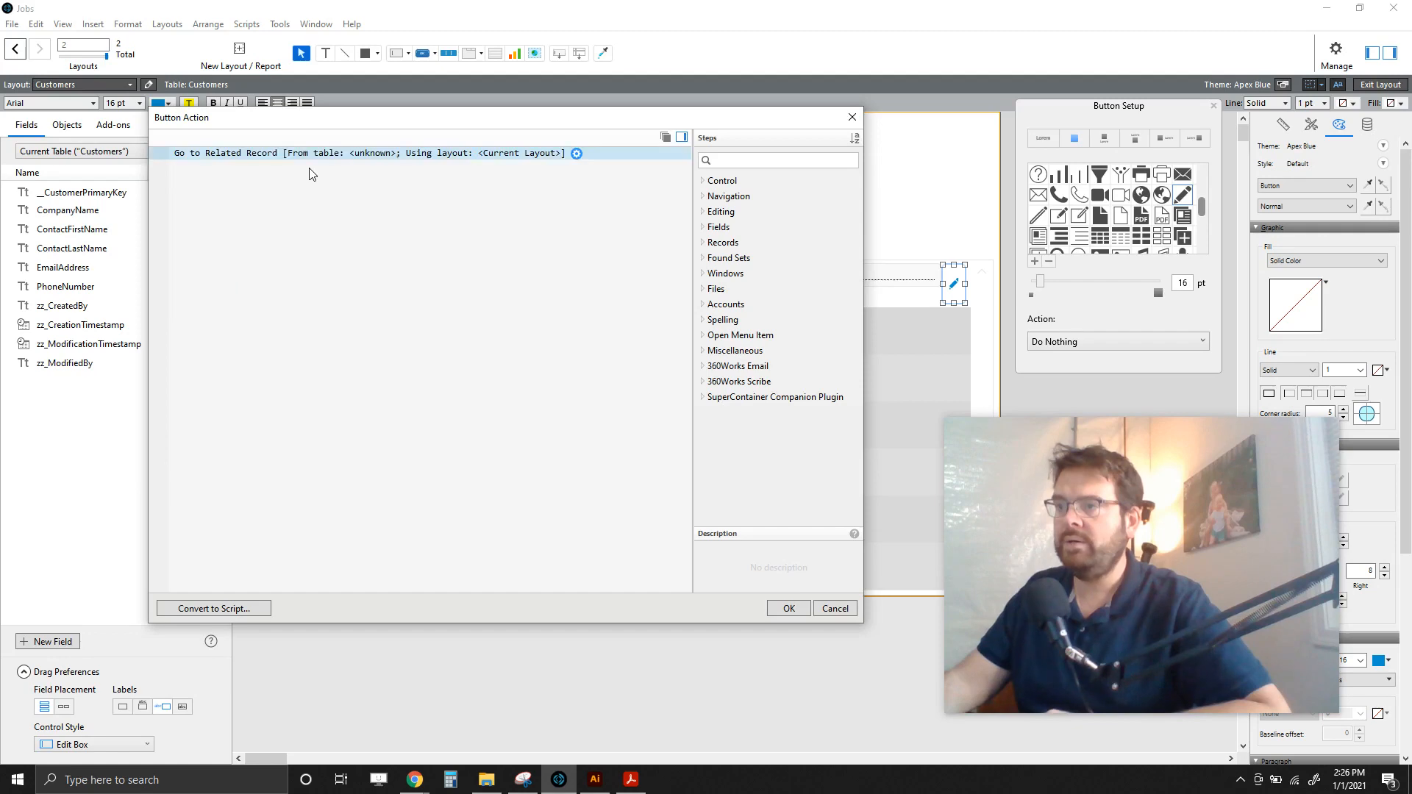
Step: Set Go to Related Record to get the record from the Jobs table and show it using the Jobs layout
click(577, 154)
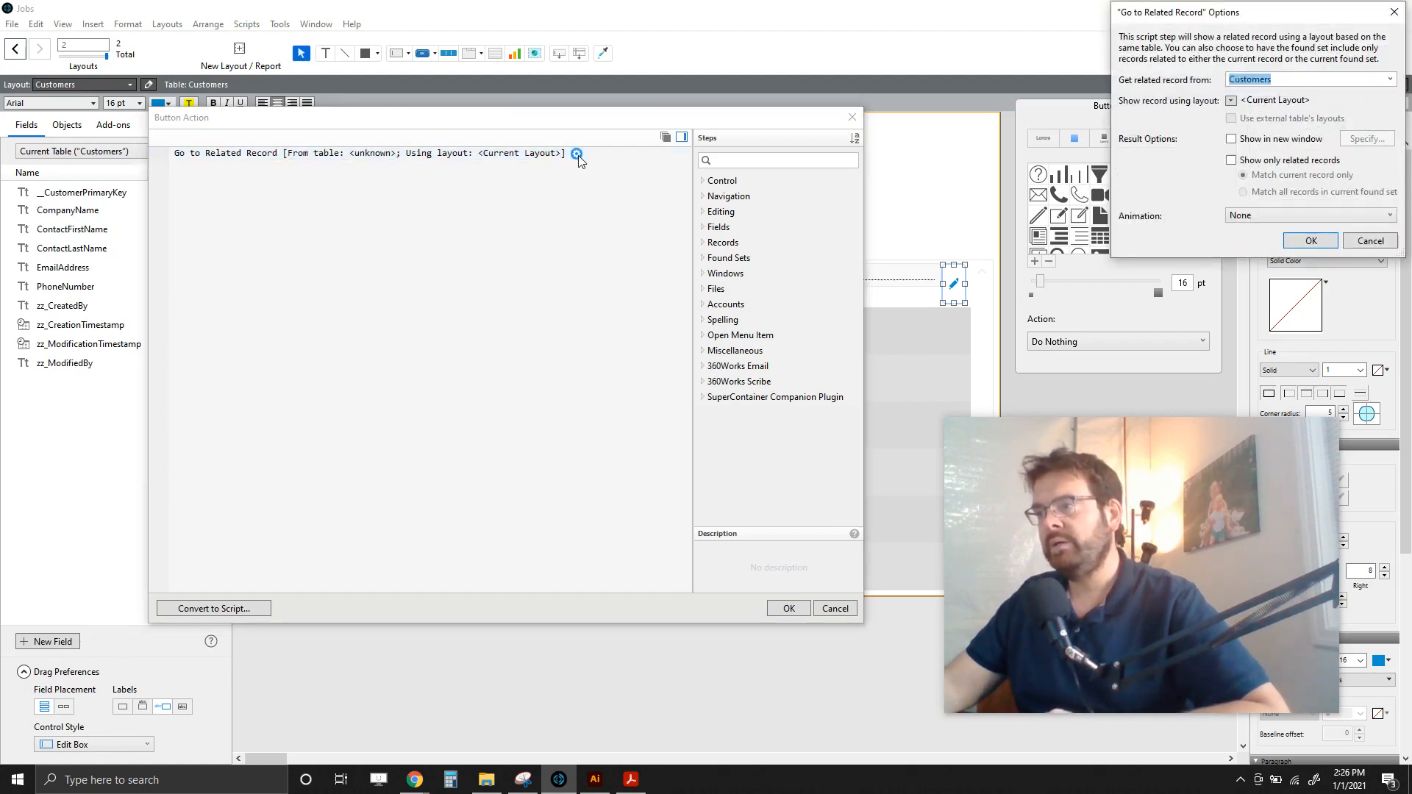
drag(1245, 18, 395, 243)
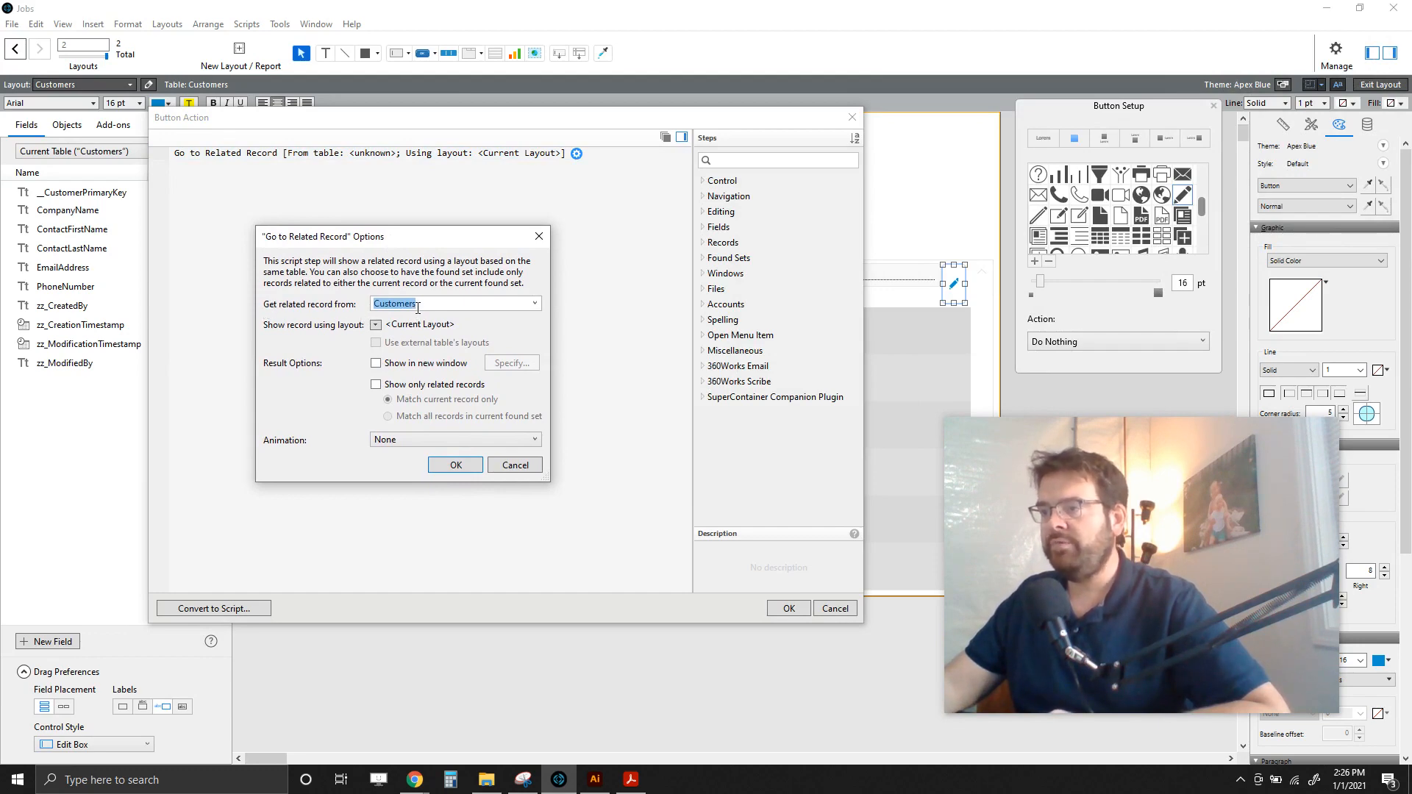
click(536, 304)
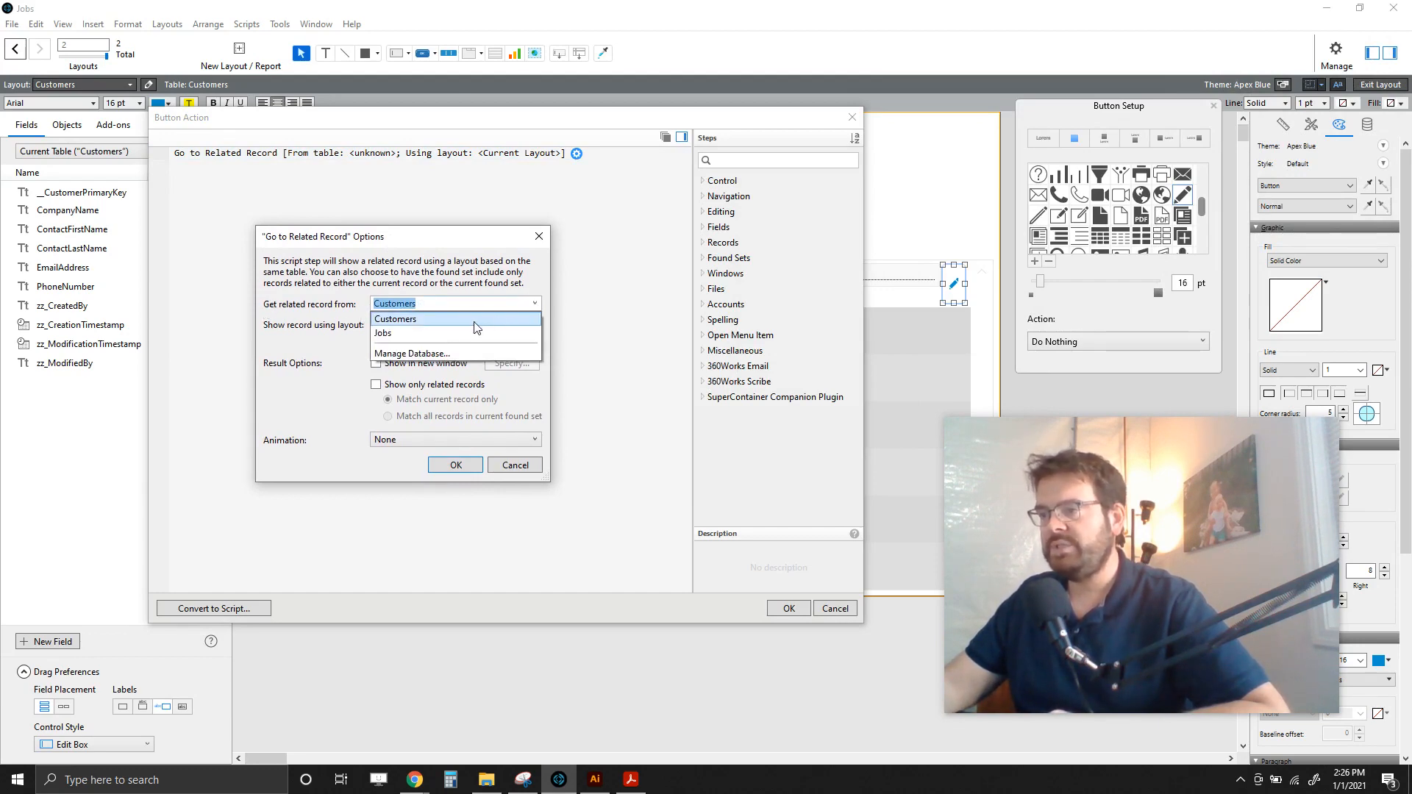
click(389, 334)
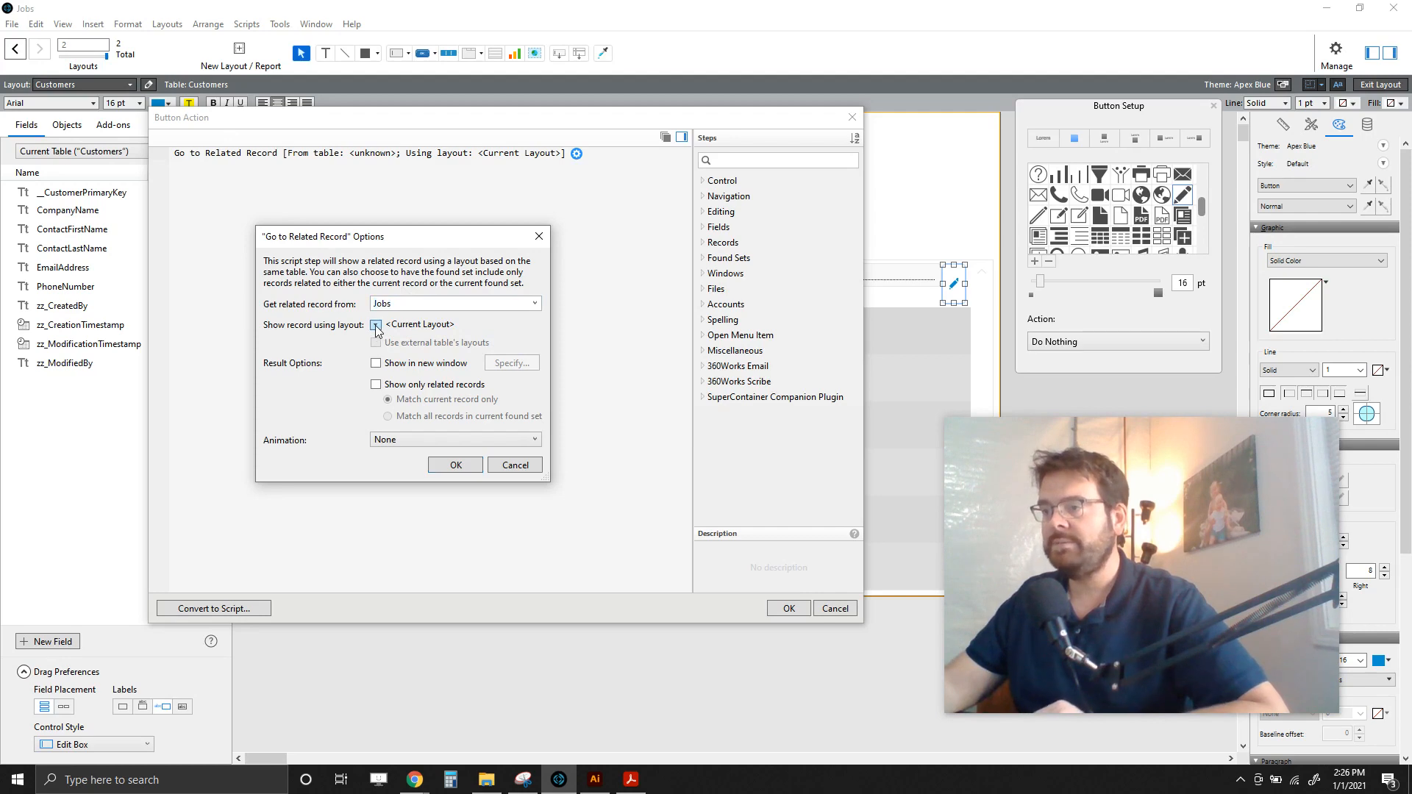
click(376, 324)
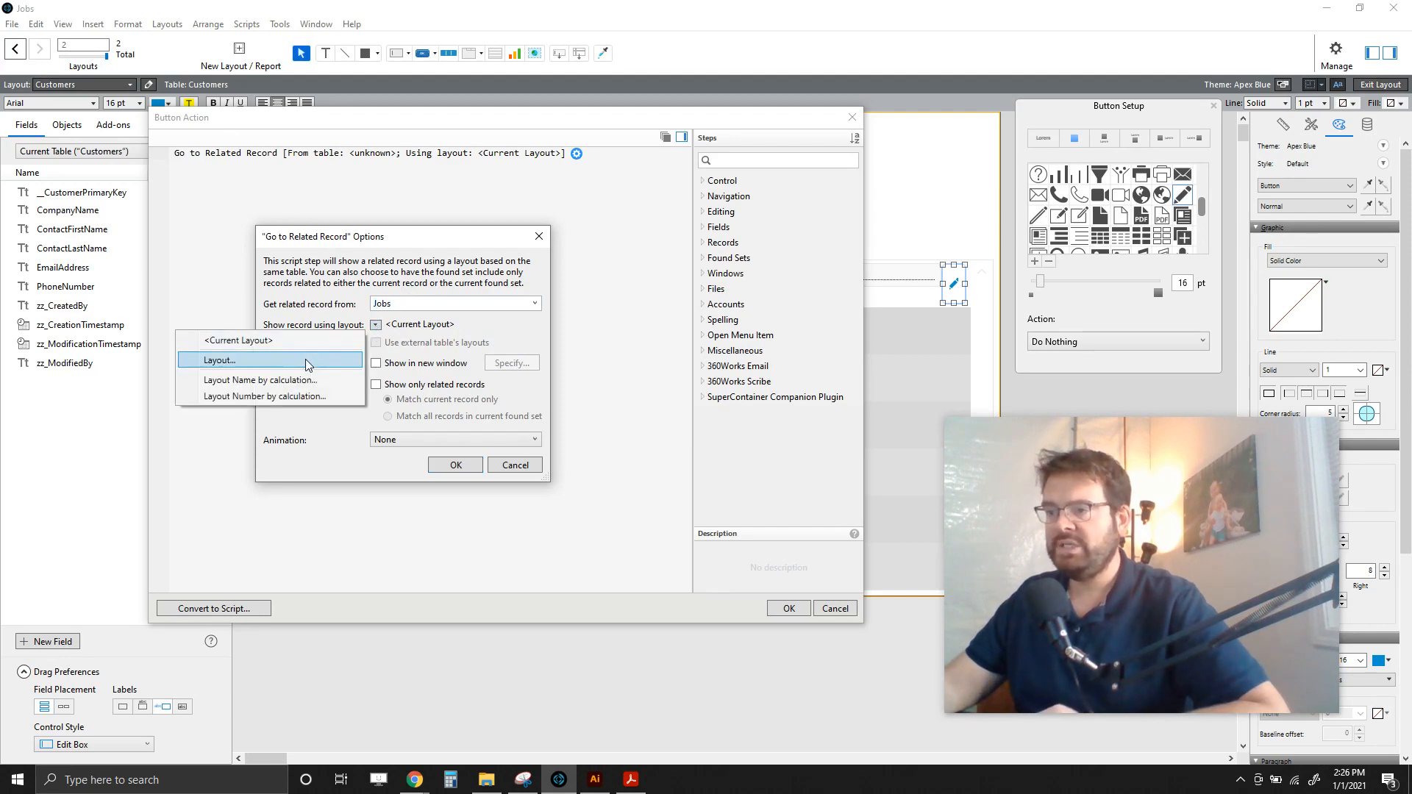
click(306, 359)
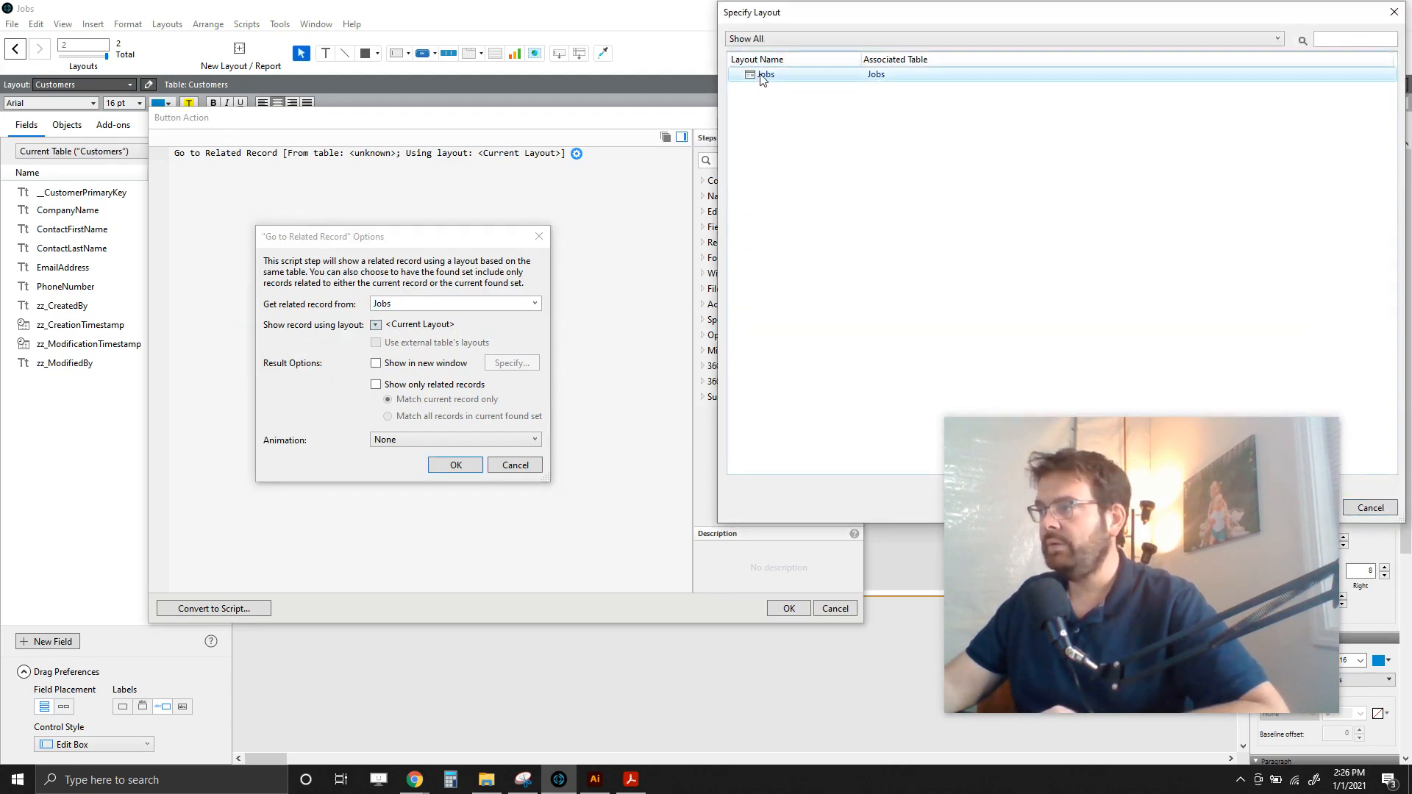
click(760, 74)
drag(822, 14, 332, 83)
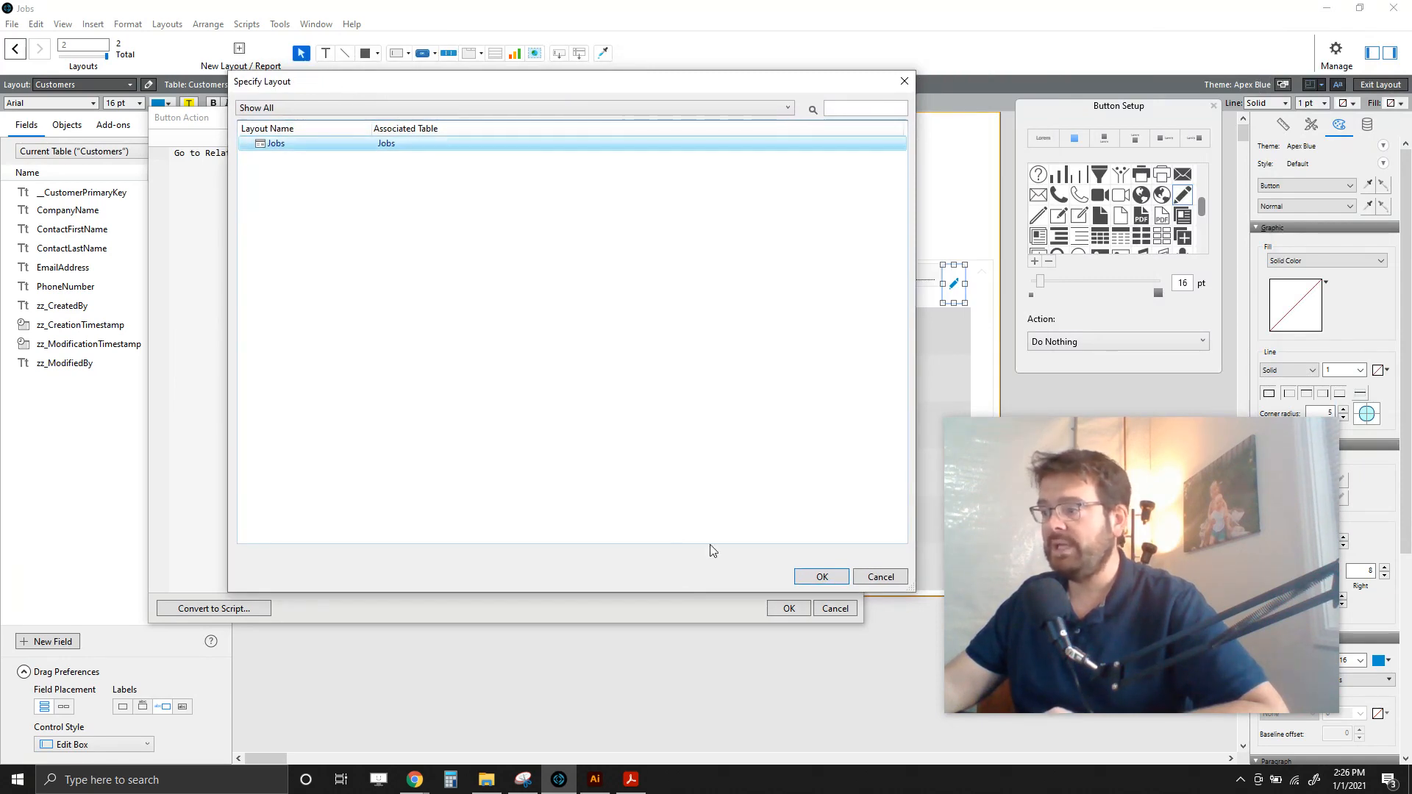
click(822, 578)
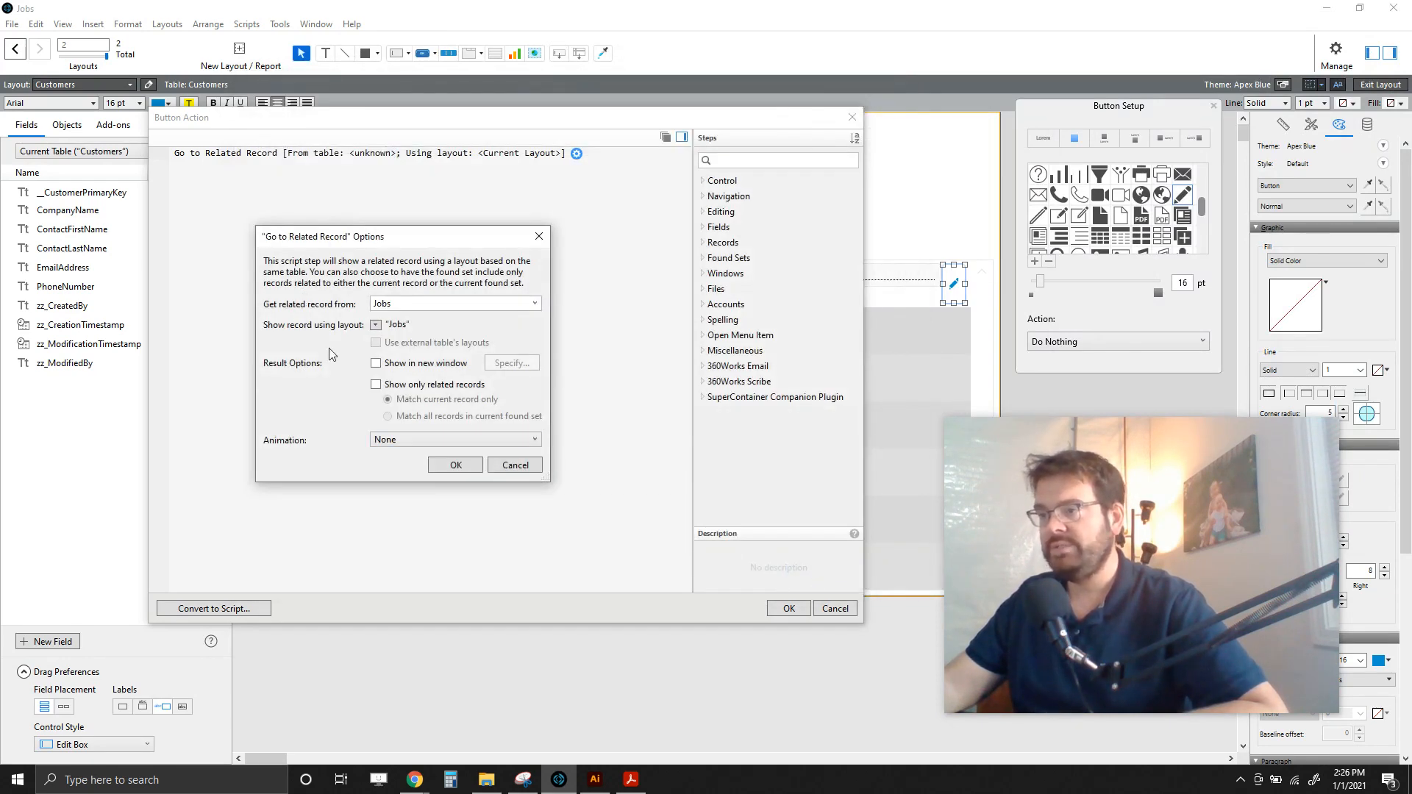
Step: Show the record in a new window named "Jobs", 20 pt from top and left, with Minimize, Menu Bar and Toolbars disabled
click(377, 363)
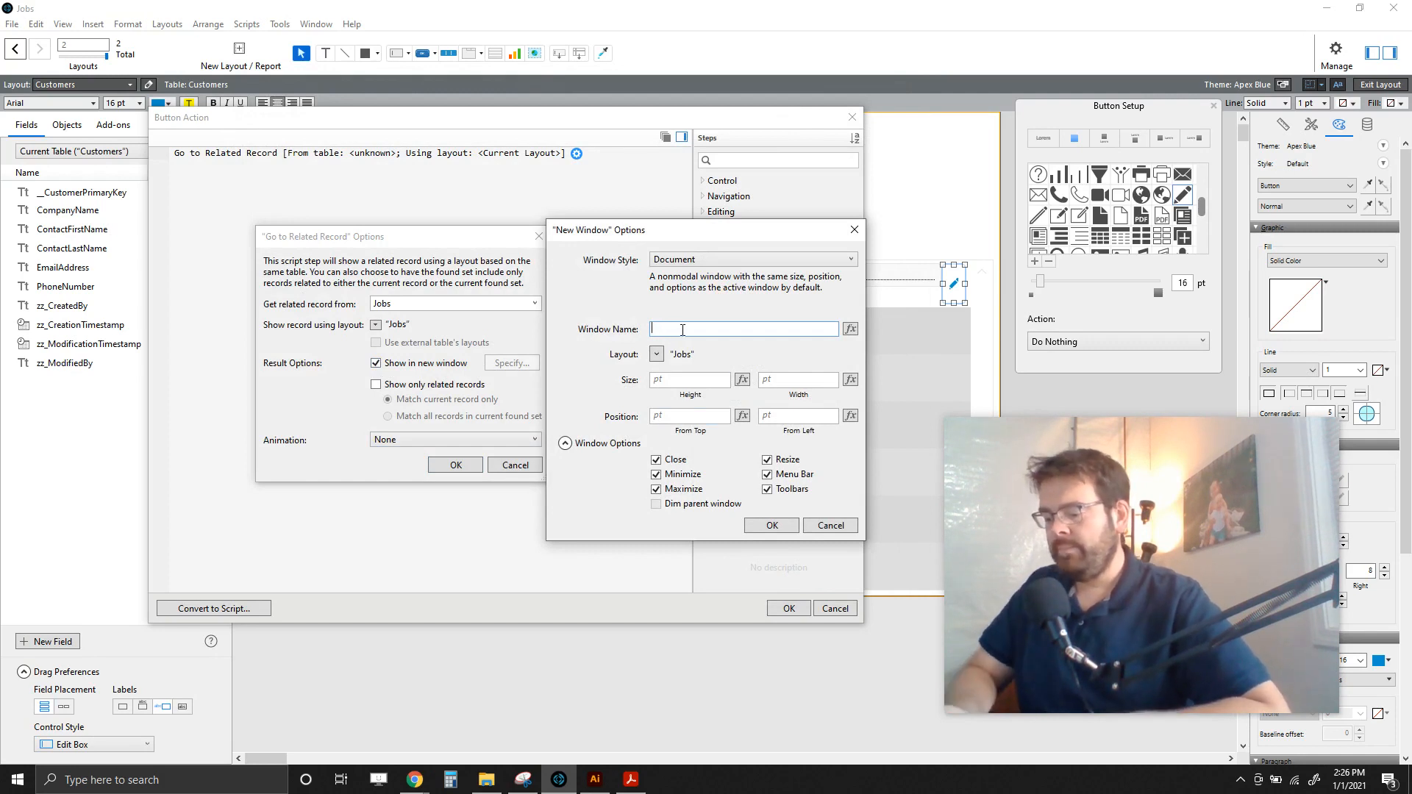
text(Jobs)
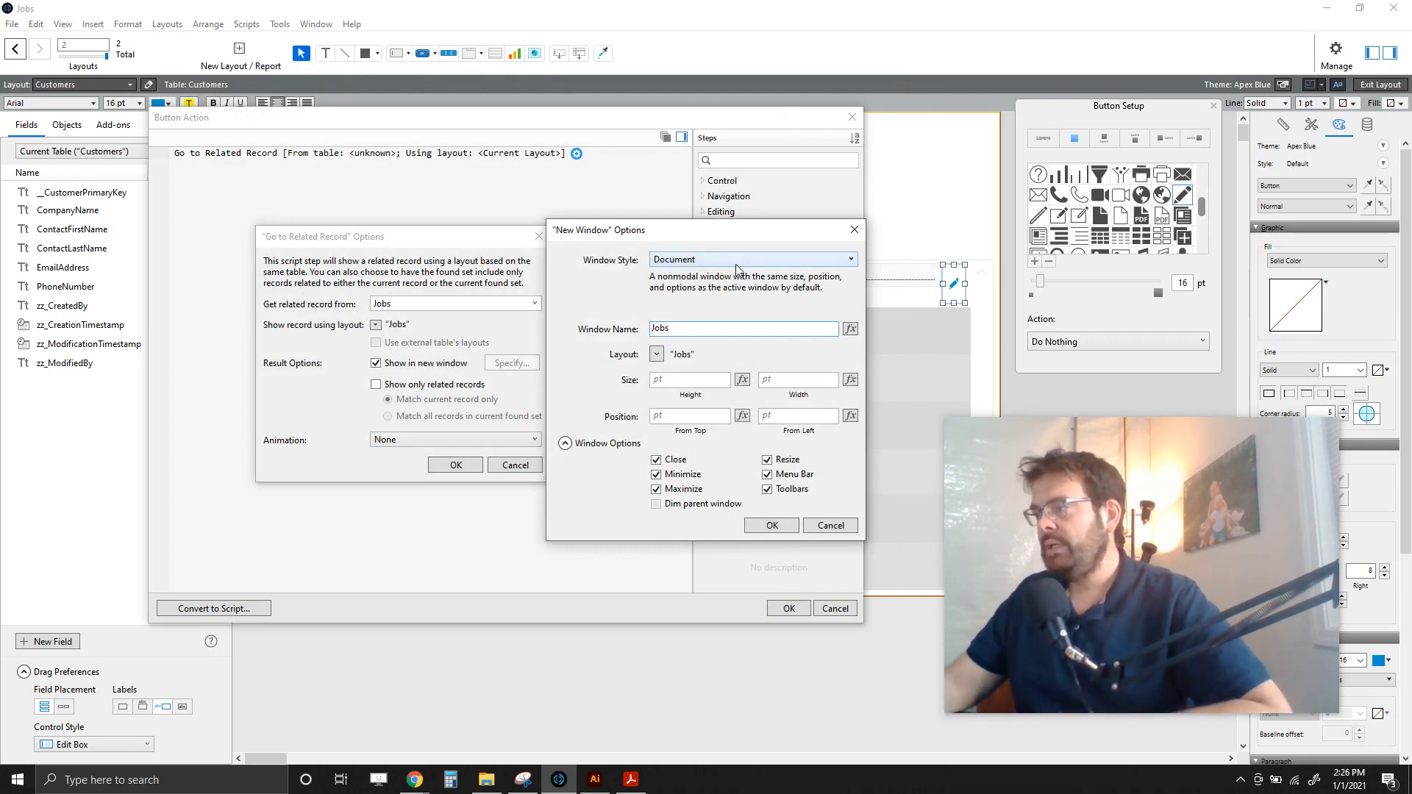
click(672, 380)
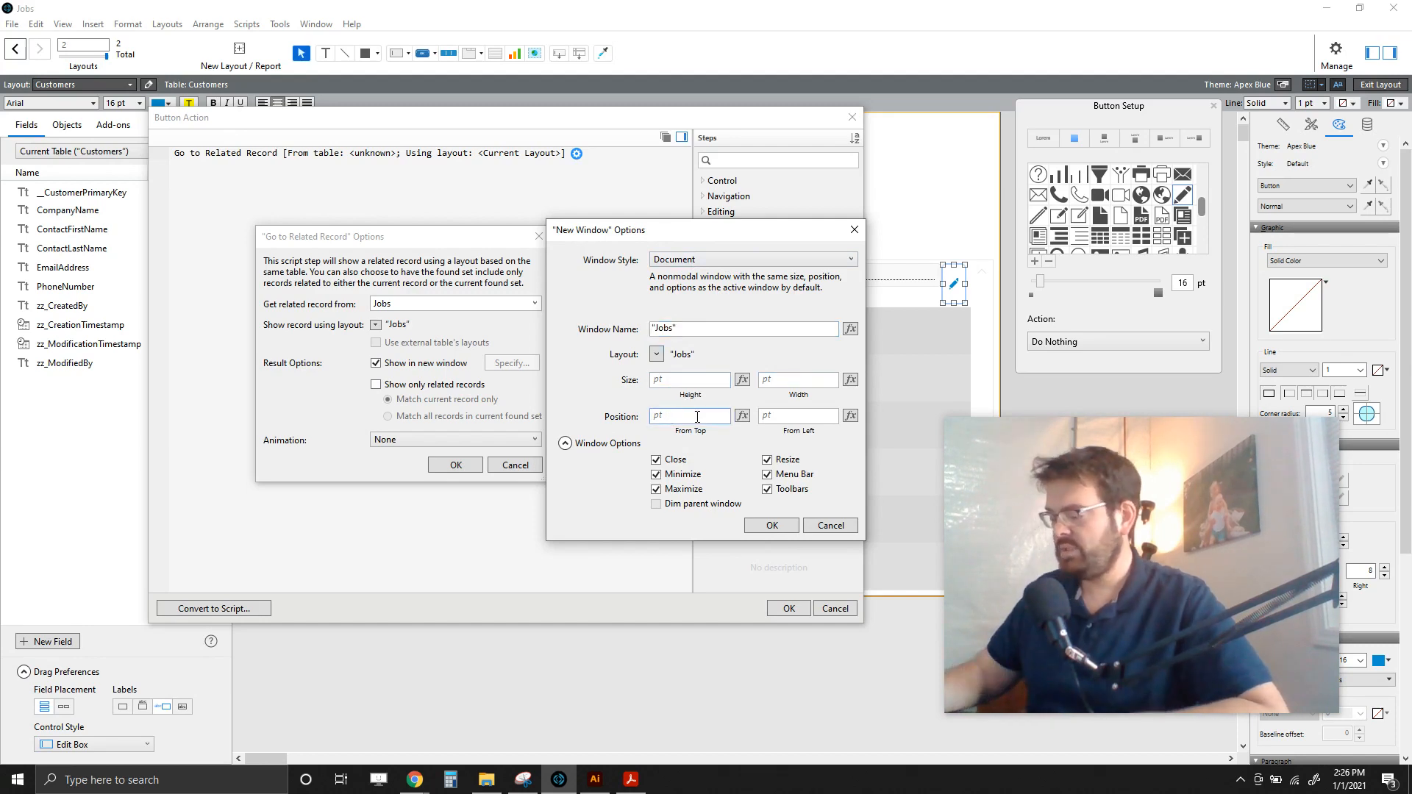
text(20)
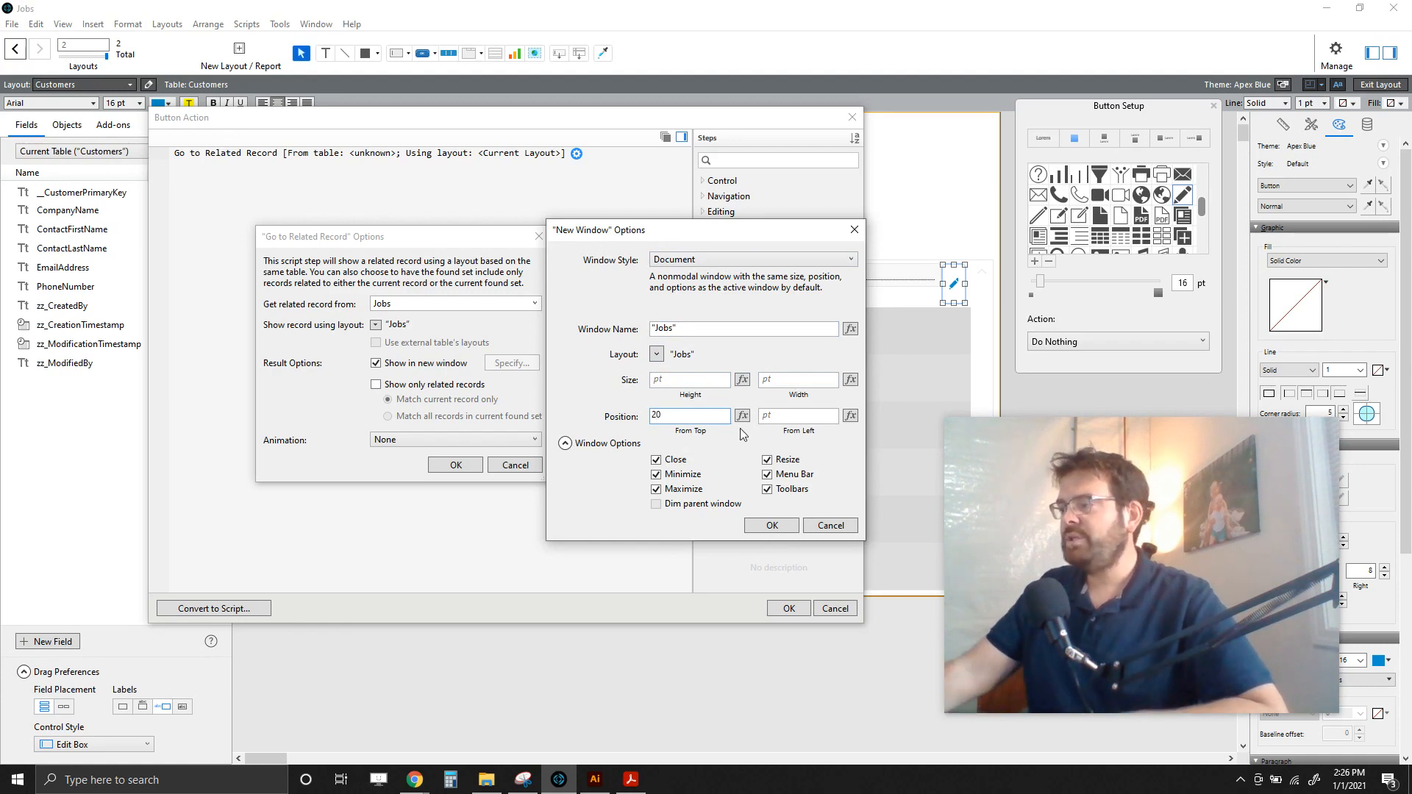
click(769, 415)
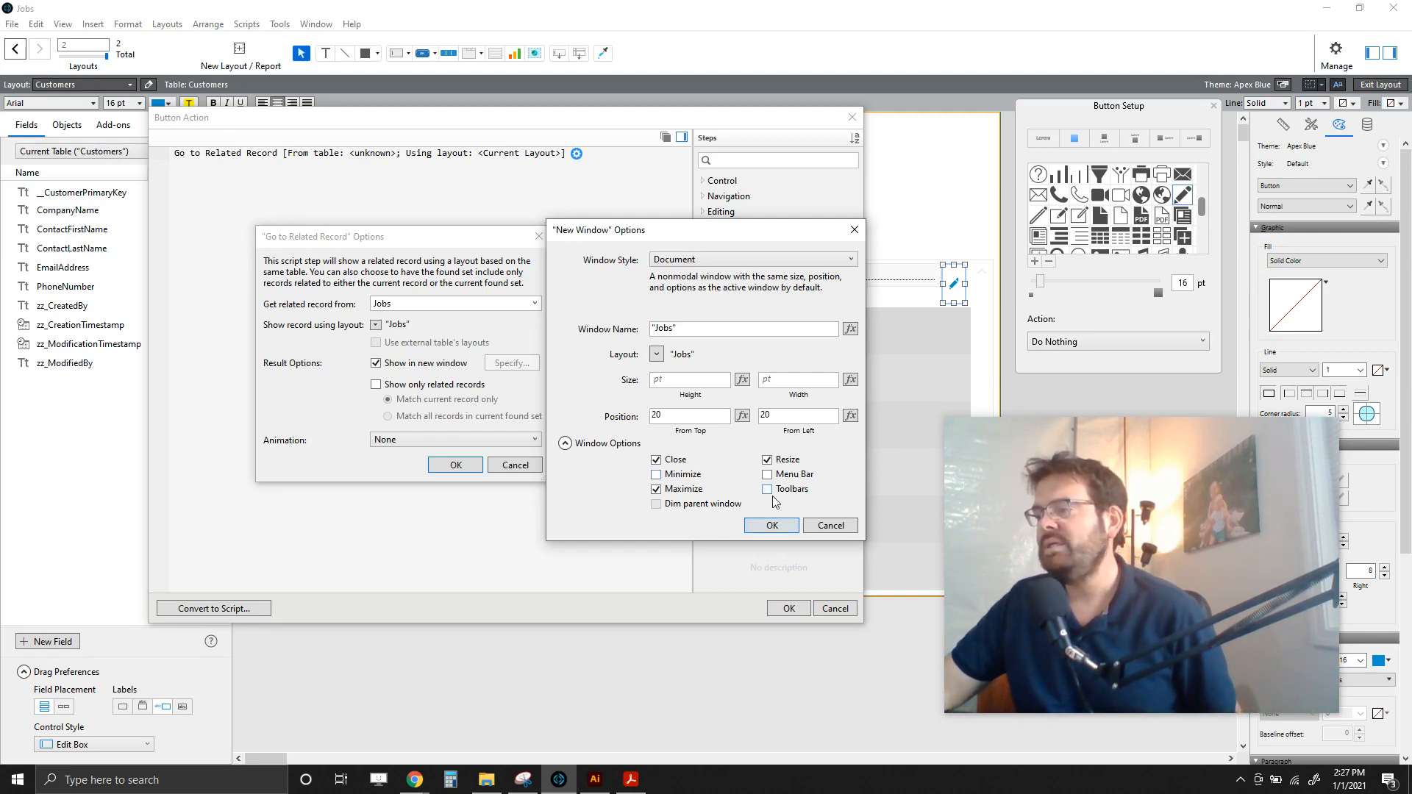
click(771, 526)
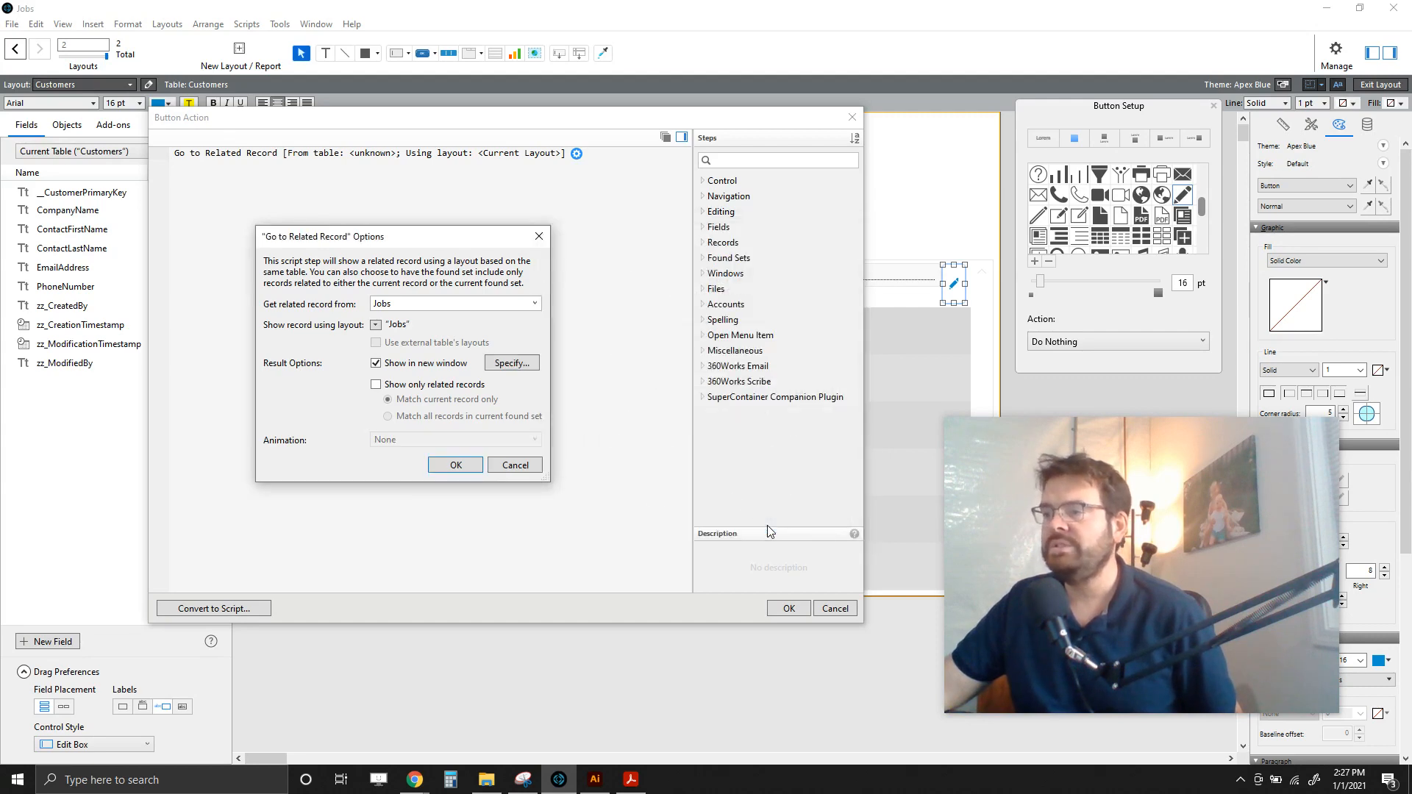
Step: Limit Go to Related Record to related records matching the current record only, and accept the pencil button's action
click(379, 386)
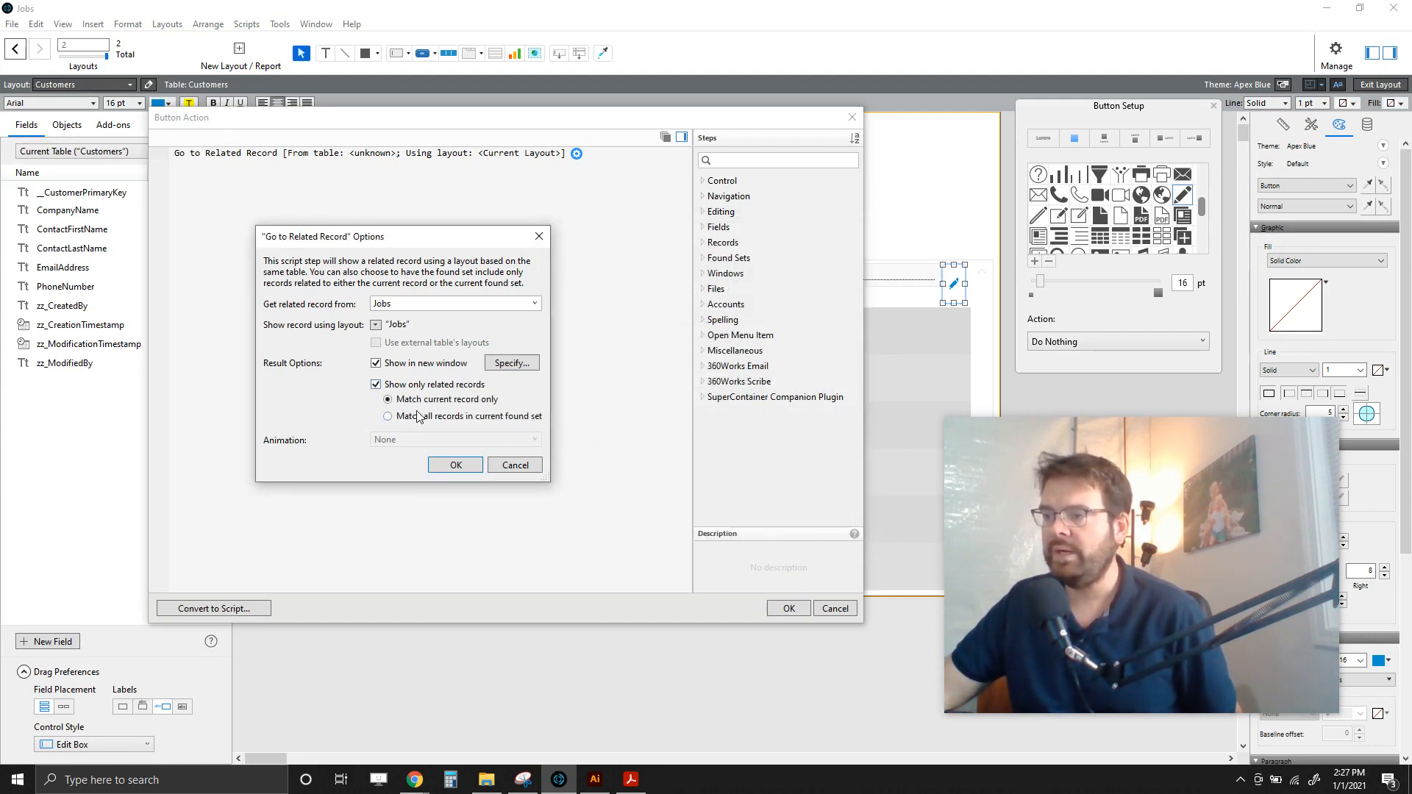
click(464, 464)
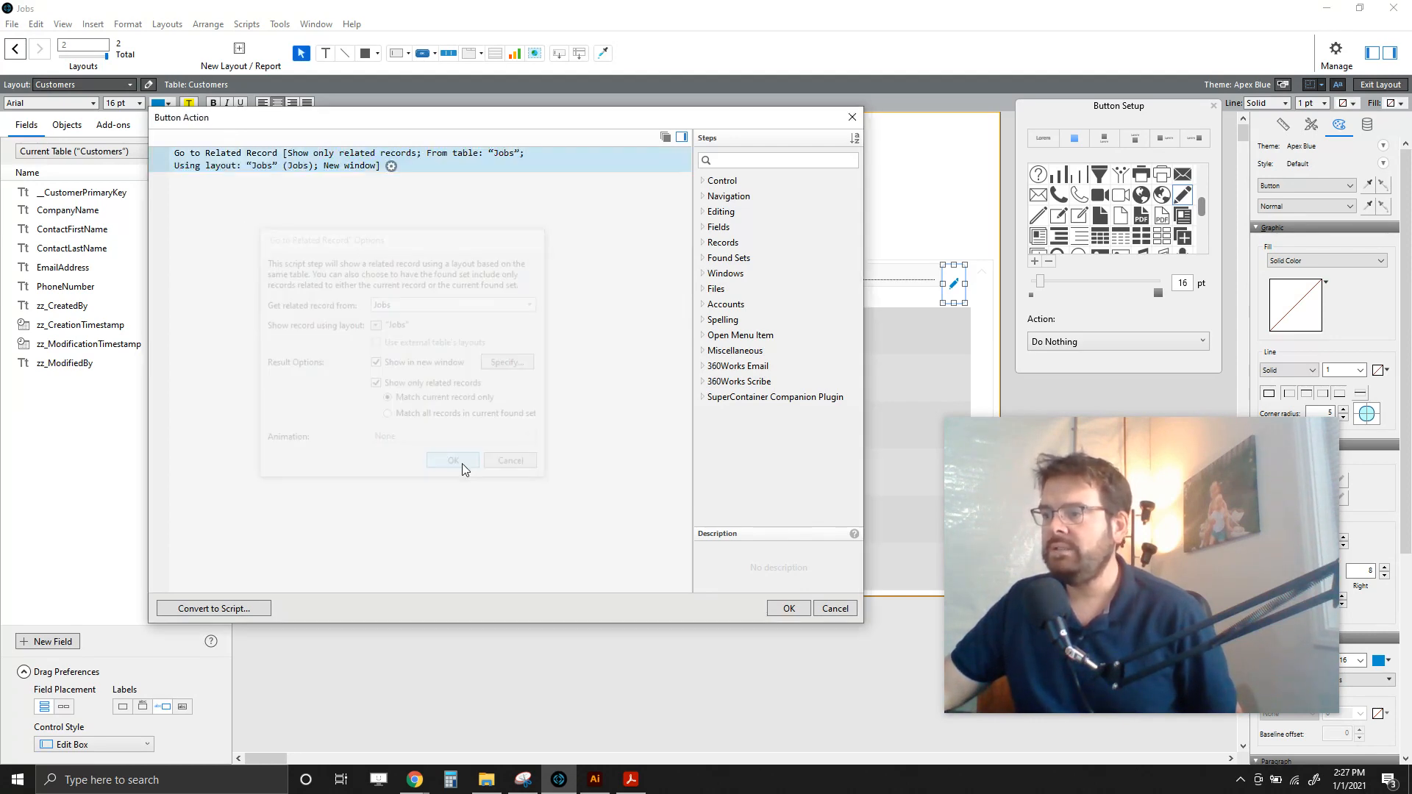
click(785, 608)
click(862, 220)
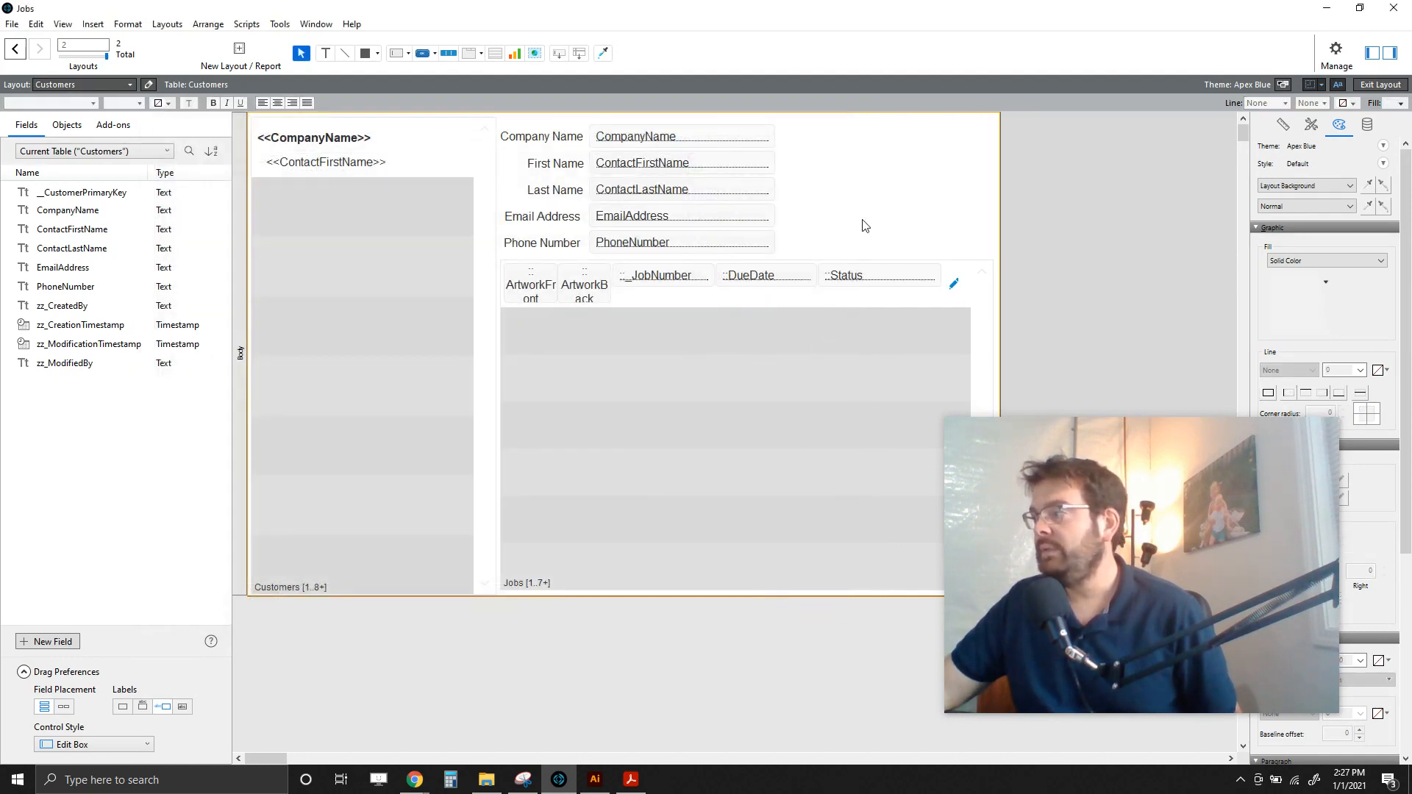
Step: Set the pencil button's padding to 0 on all four sides
click(950, 279)
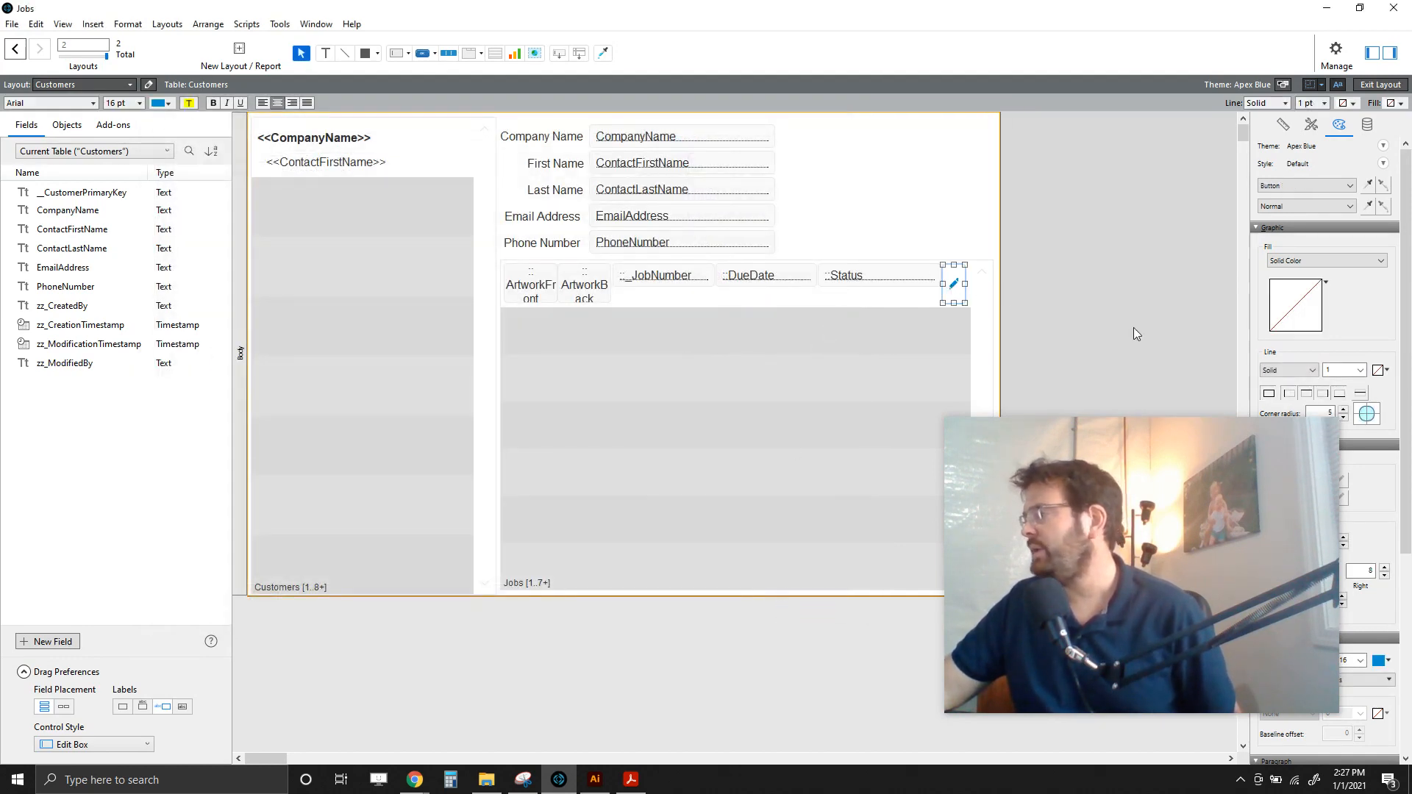
drag(1112, 461, 990, 455)
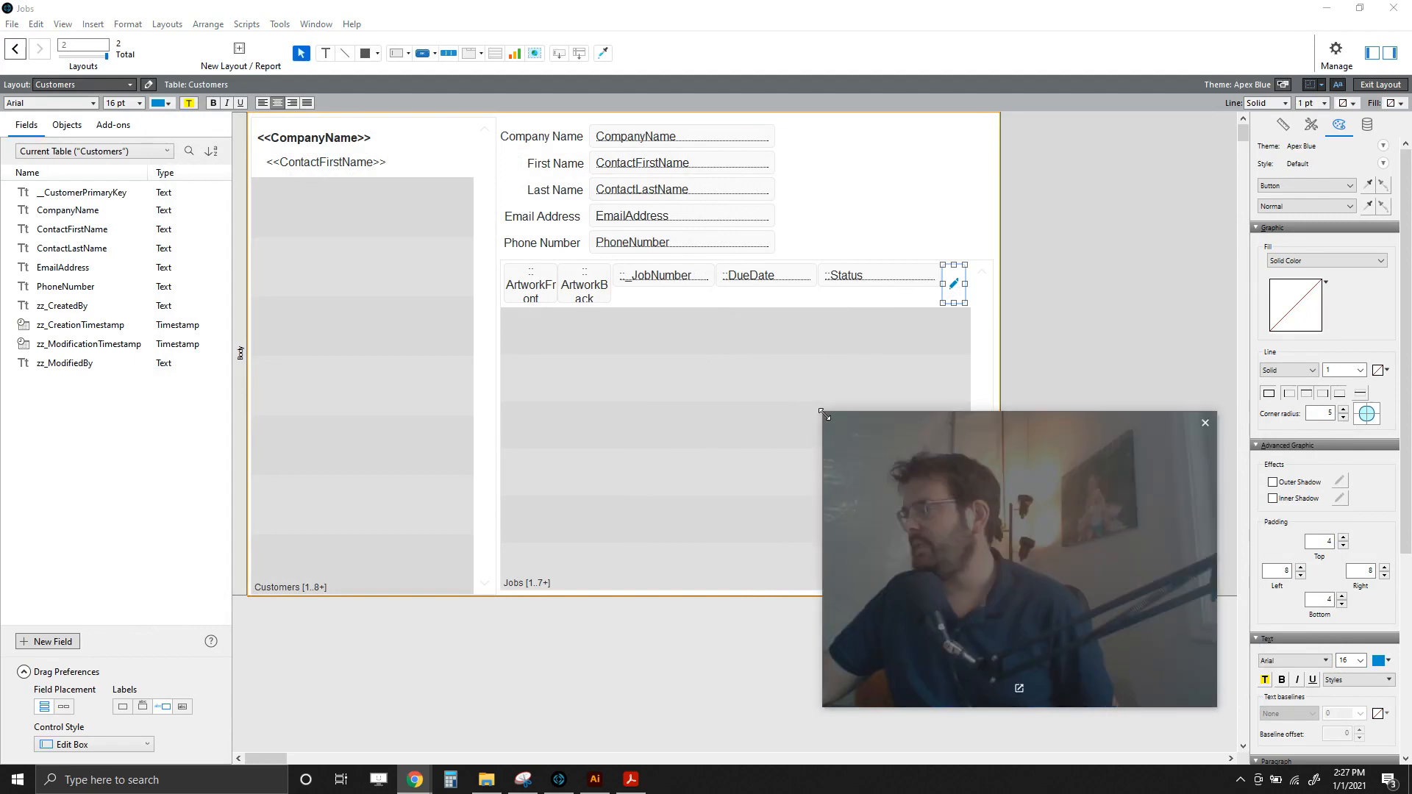
drag(823, 412, 913, 481)
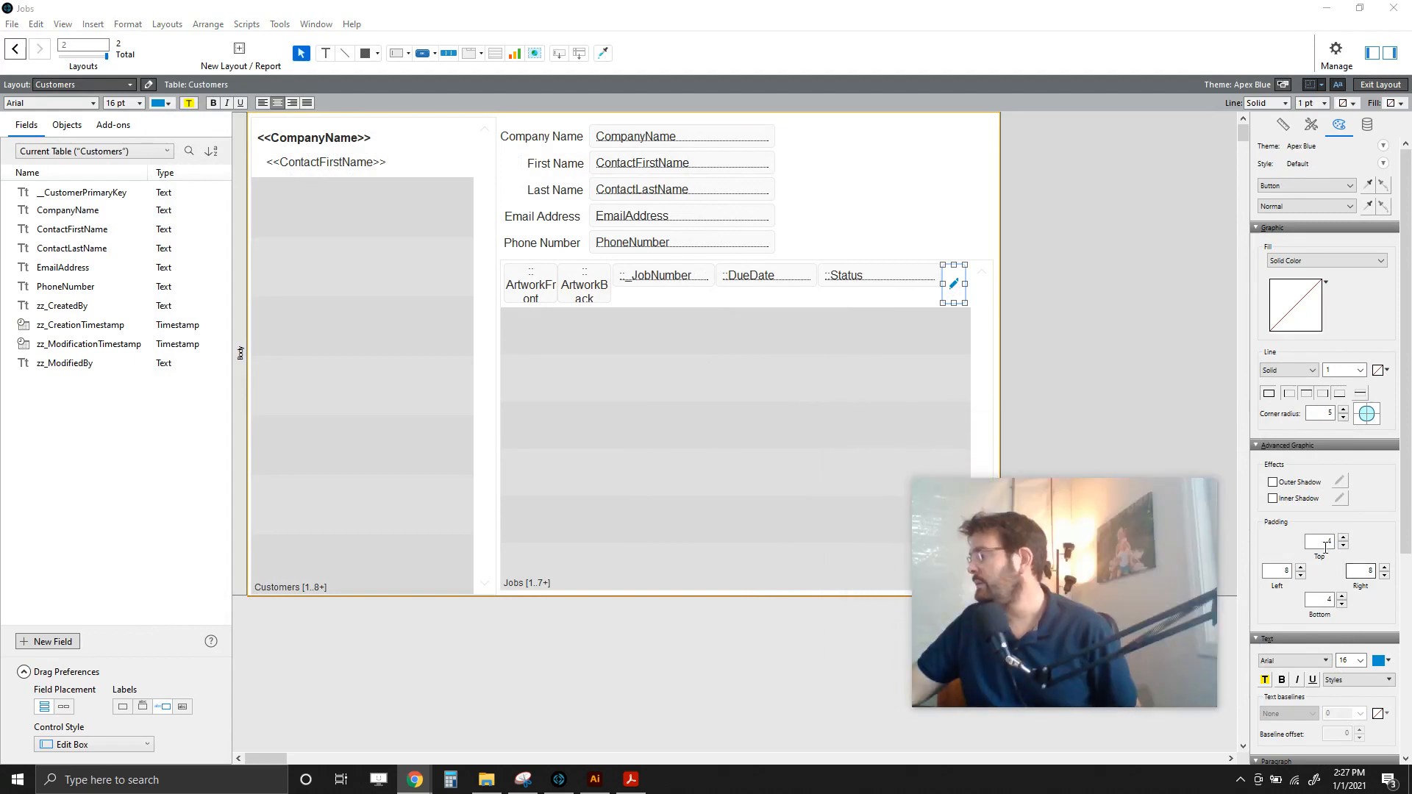
click(1321, 541)
text(0)
key(Tab)
text(0)
key(Tab)
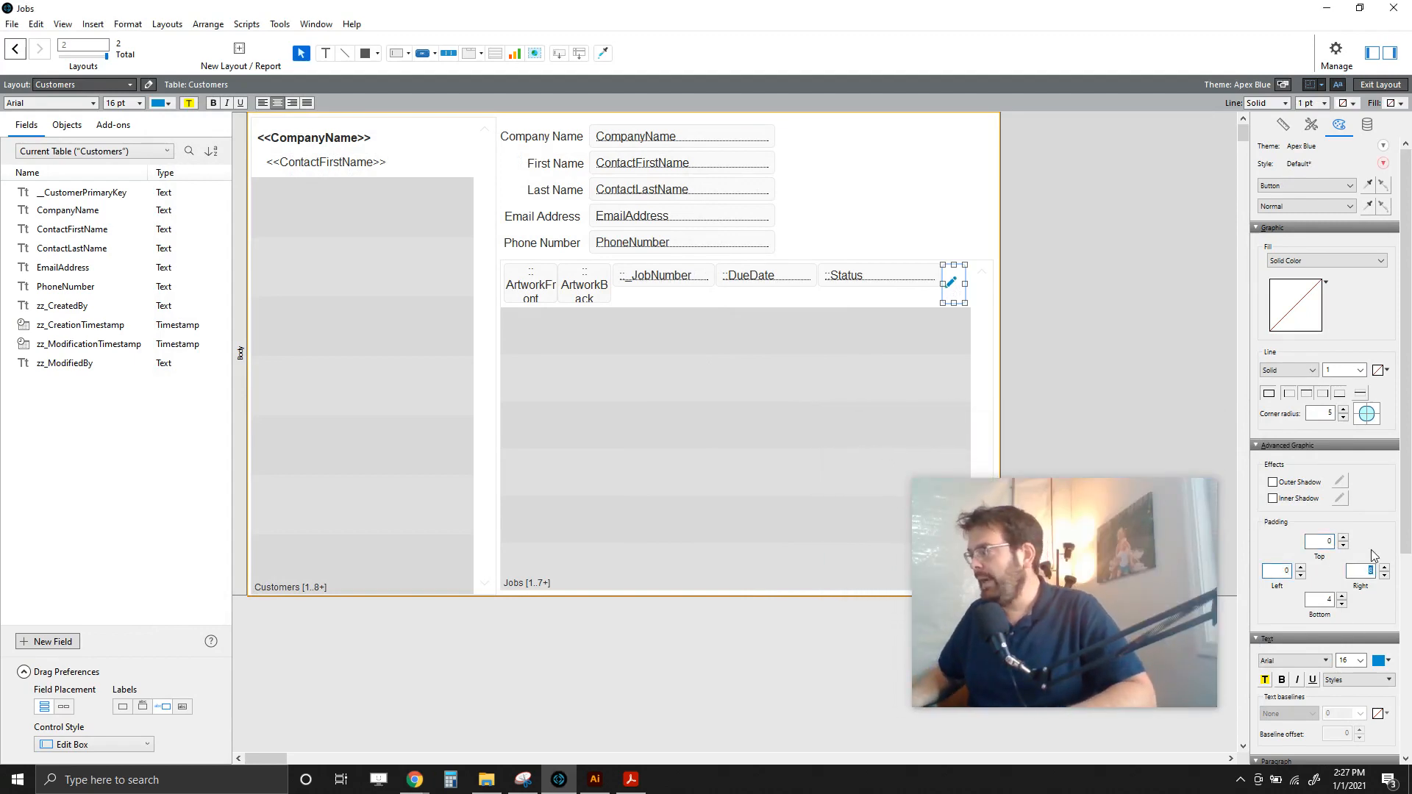
text(0)
key(Tab)
text(0)
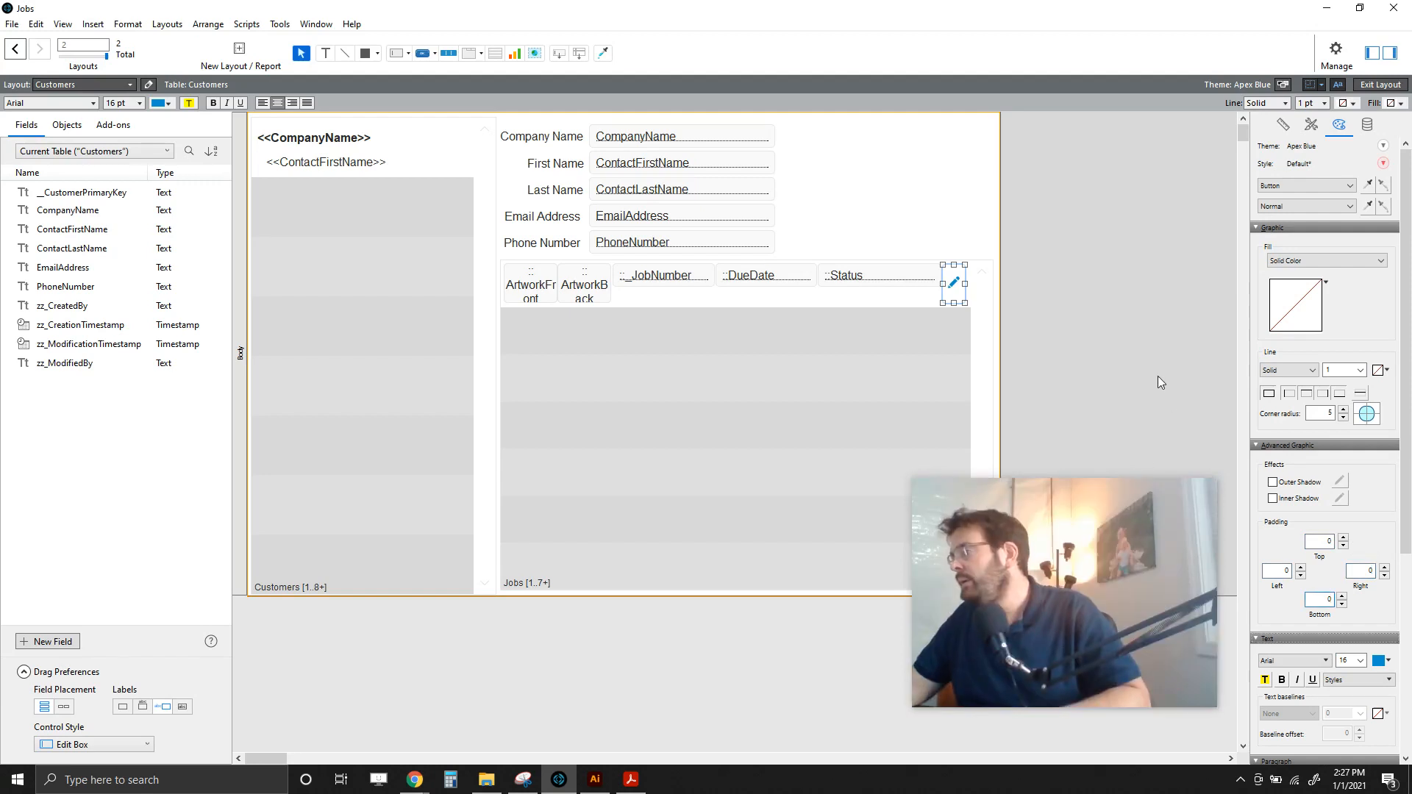
Step: Shorten the Status field slightly in the portal row and widen the pencil button into the freed space
click(985, 308)
click(953, 284)
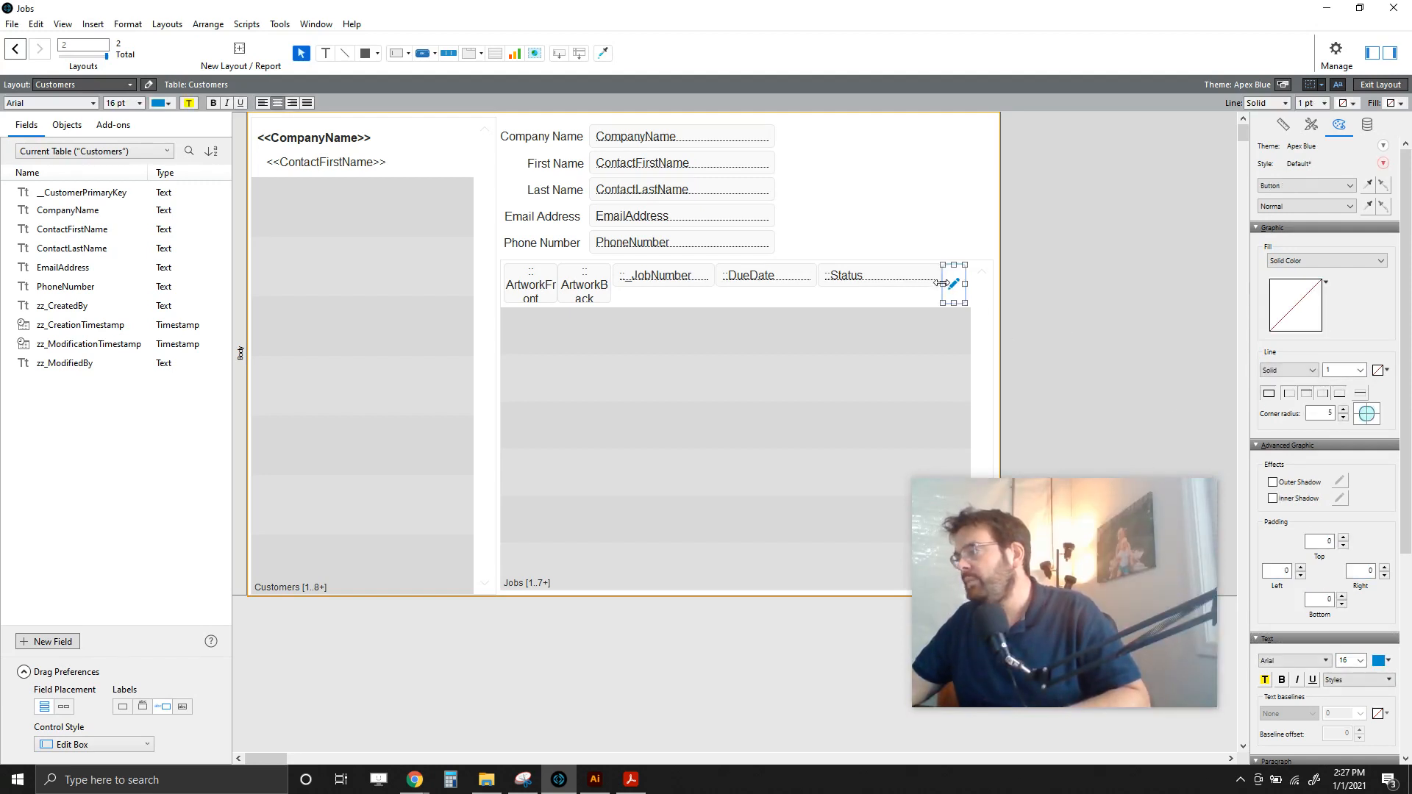
drag(965, 283, 955, 288)
click(979, 304)
click(879, 283)
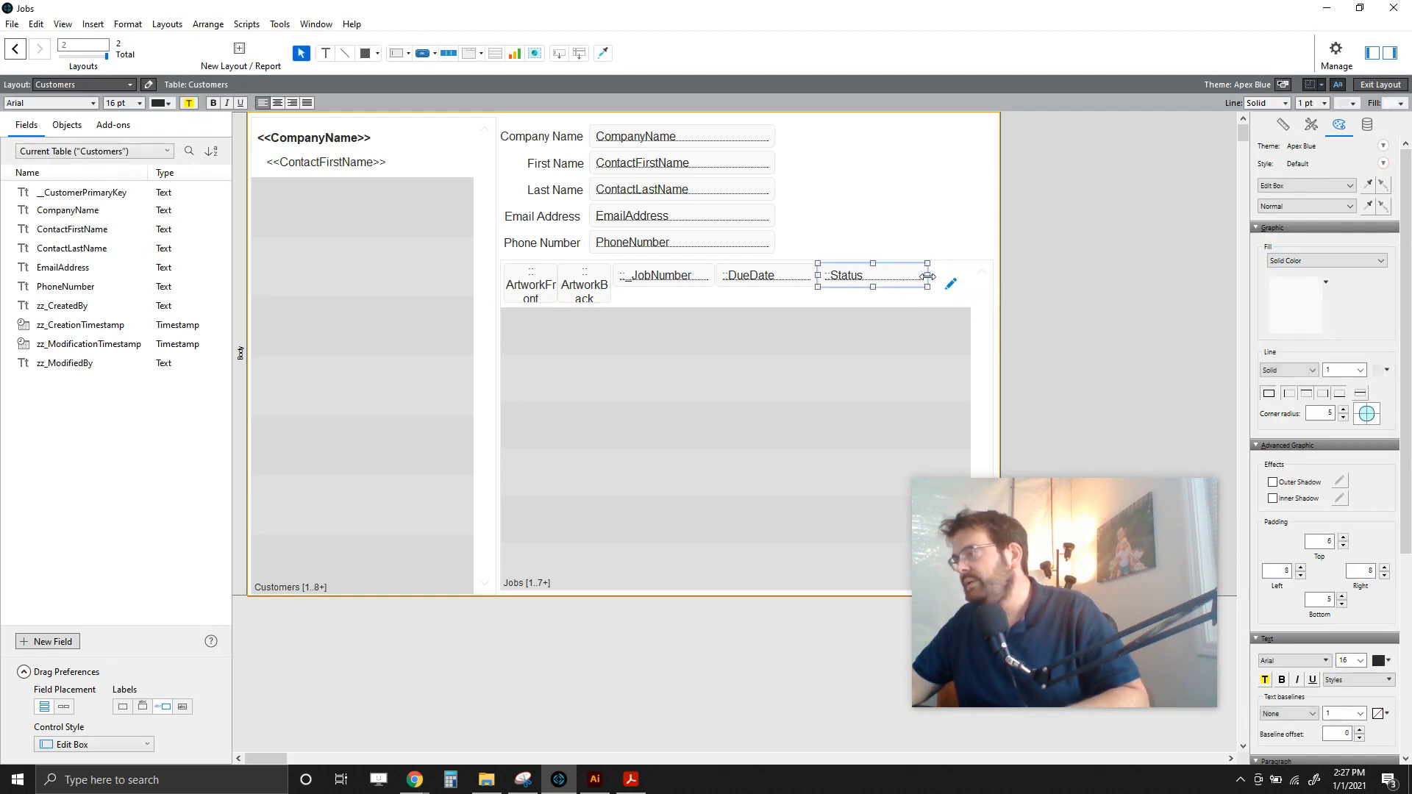
click(951, 290)
drag(953, 306, 953, 302)
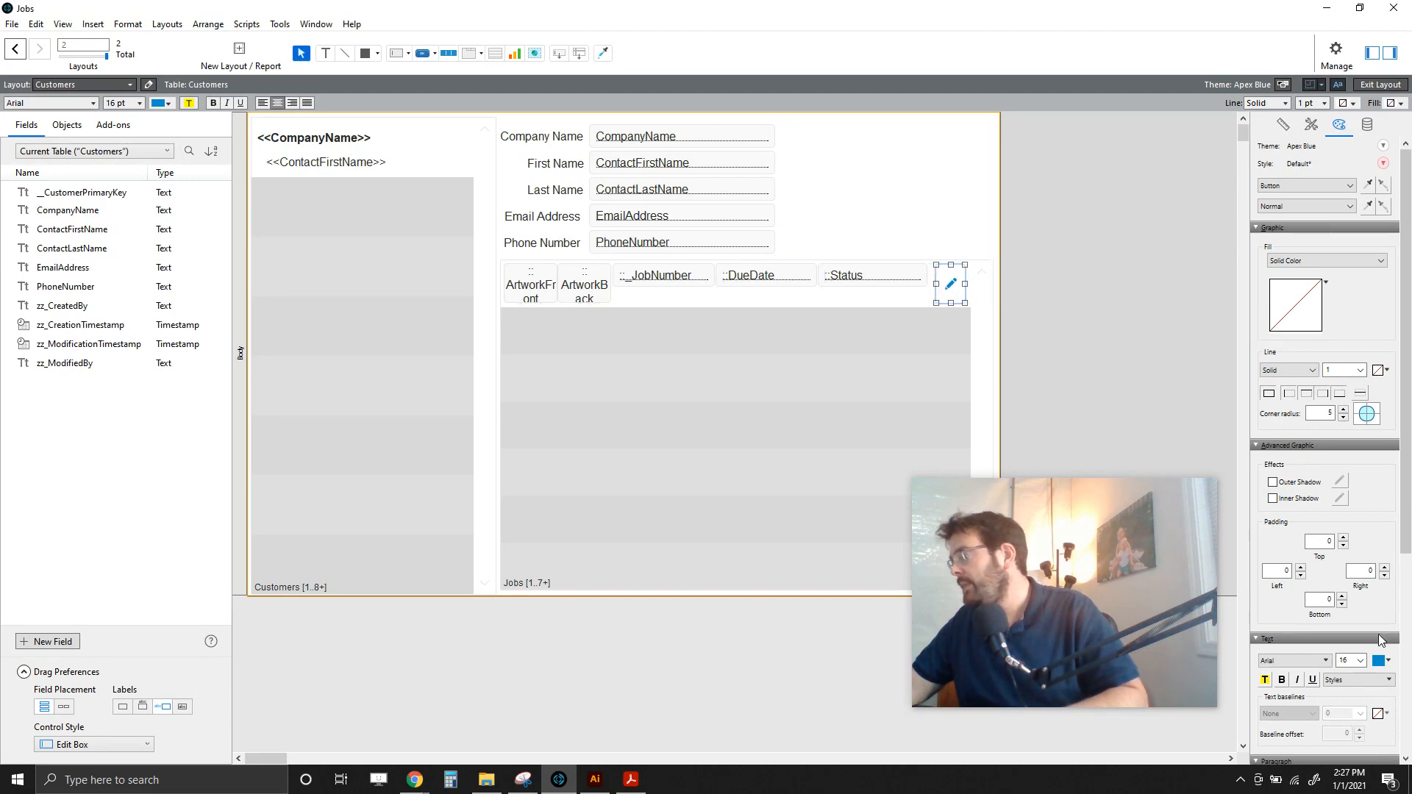
Step: Center the pencil icon horizontally and vertically within its button
scroll(1333, 548, down, 5)
click(1287, 486)
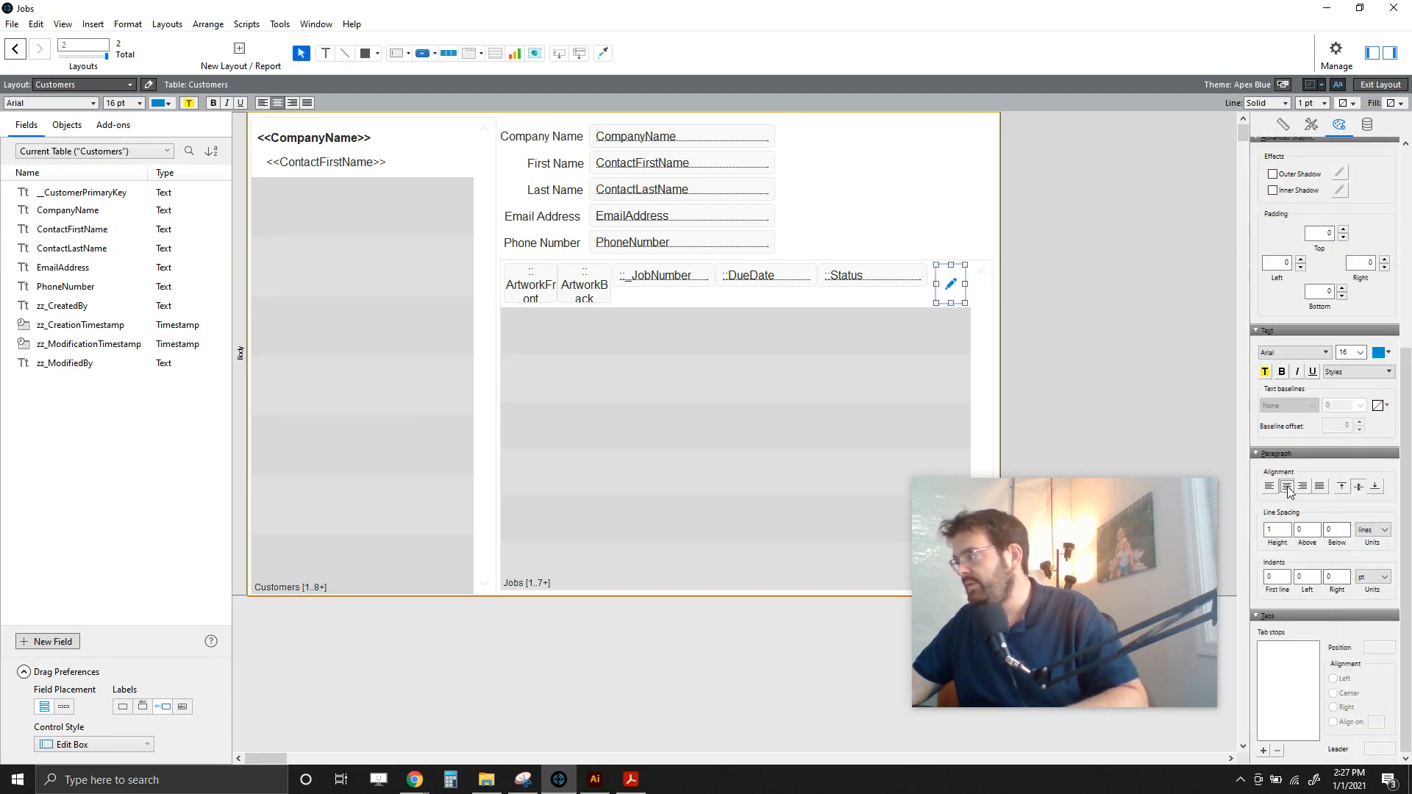
click(1359, 489)
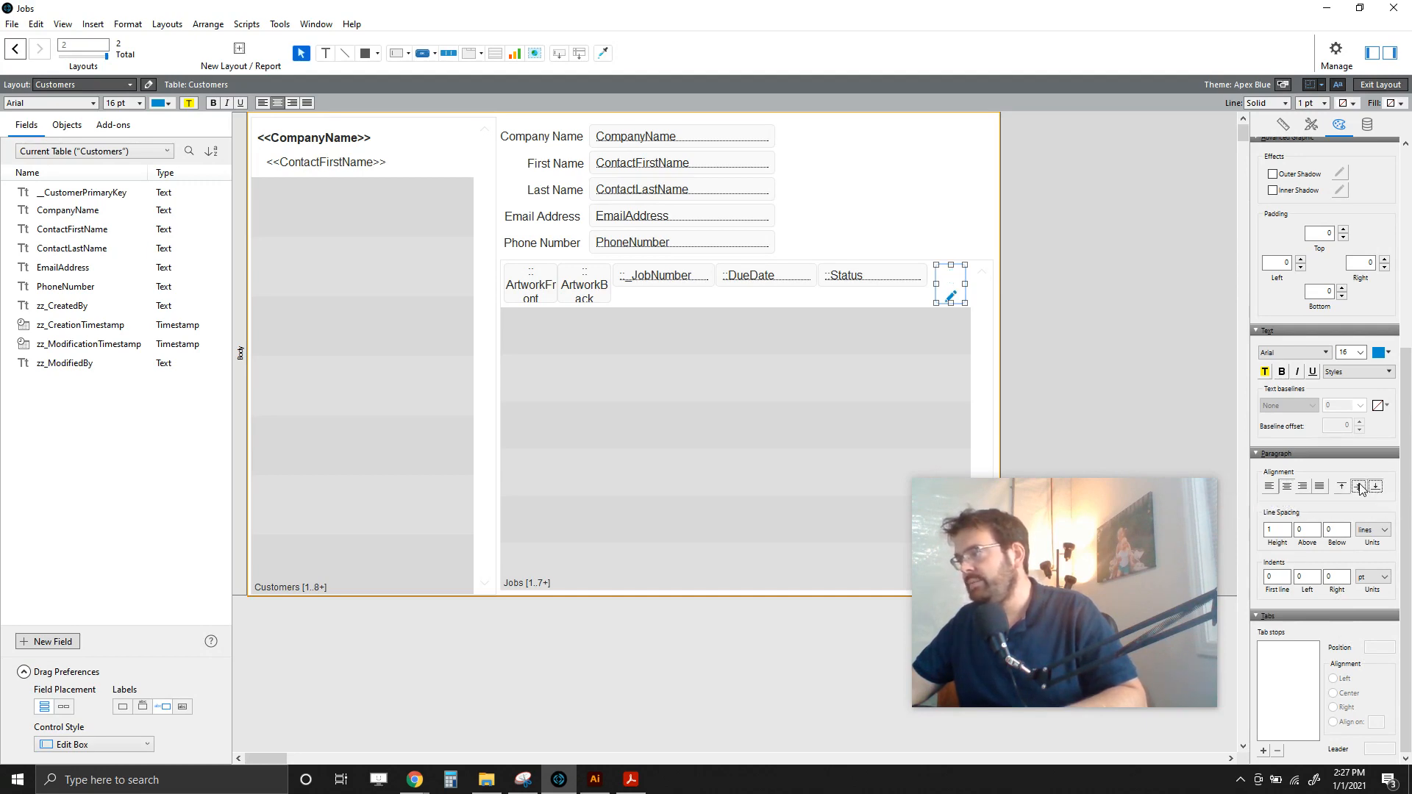
click(1119, 345)
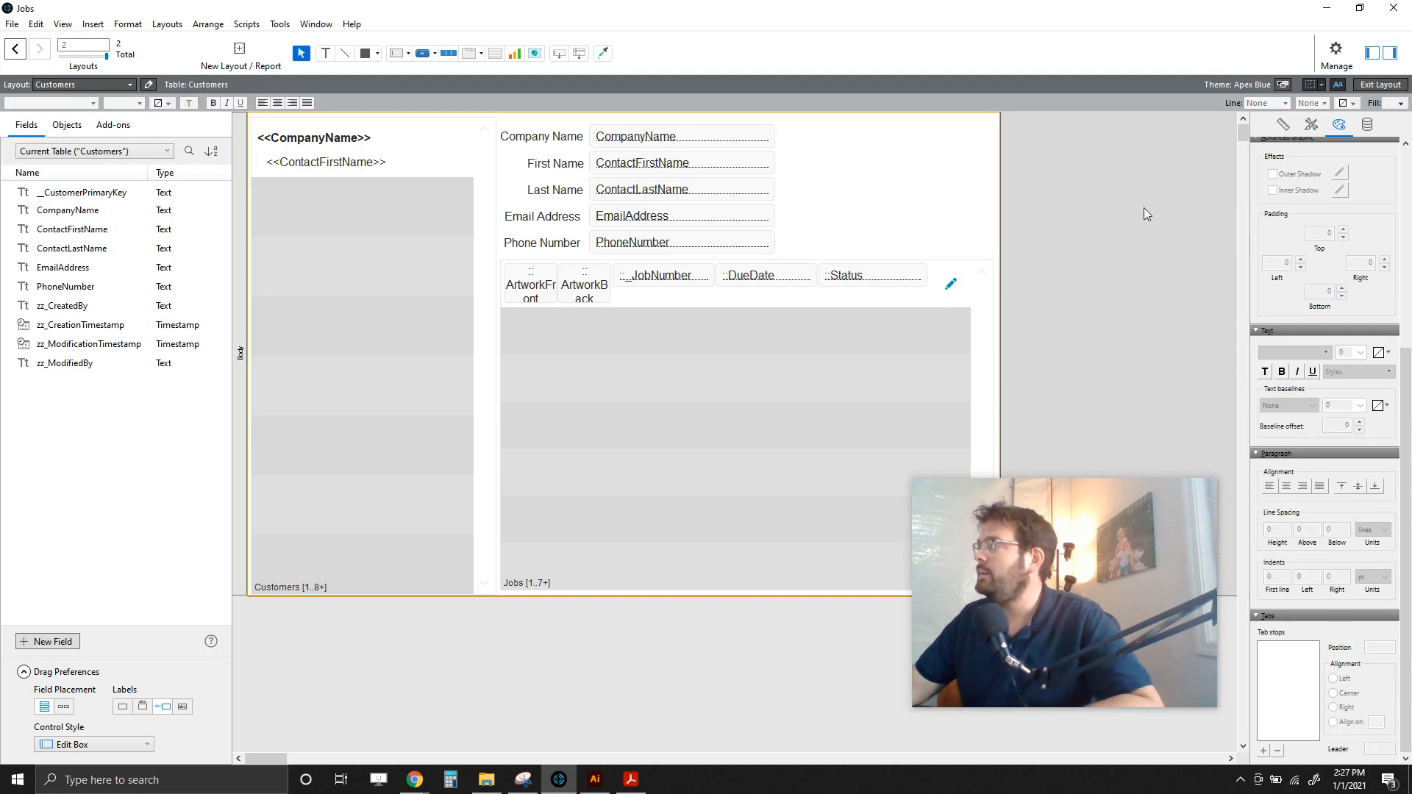
Step: Apply the Primary style to the pencil button in the portal row
click(951, 284)
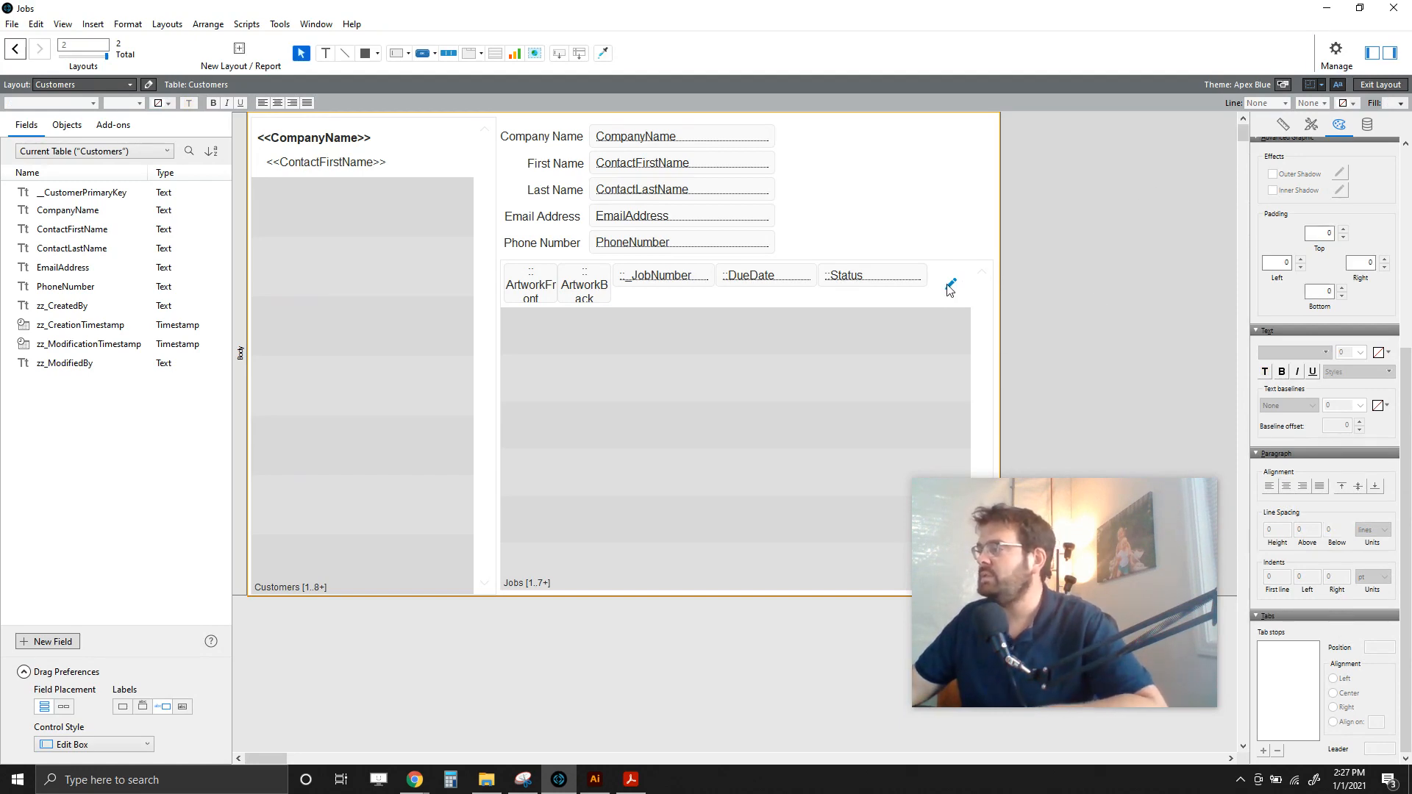
click(1316, 125)
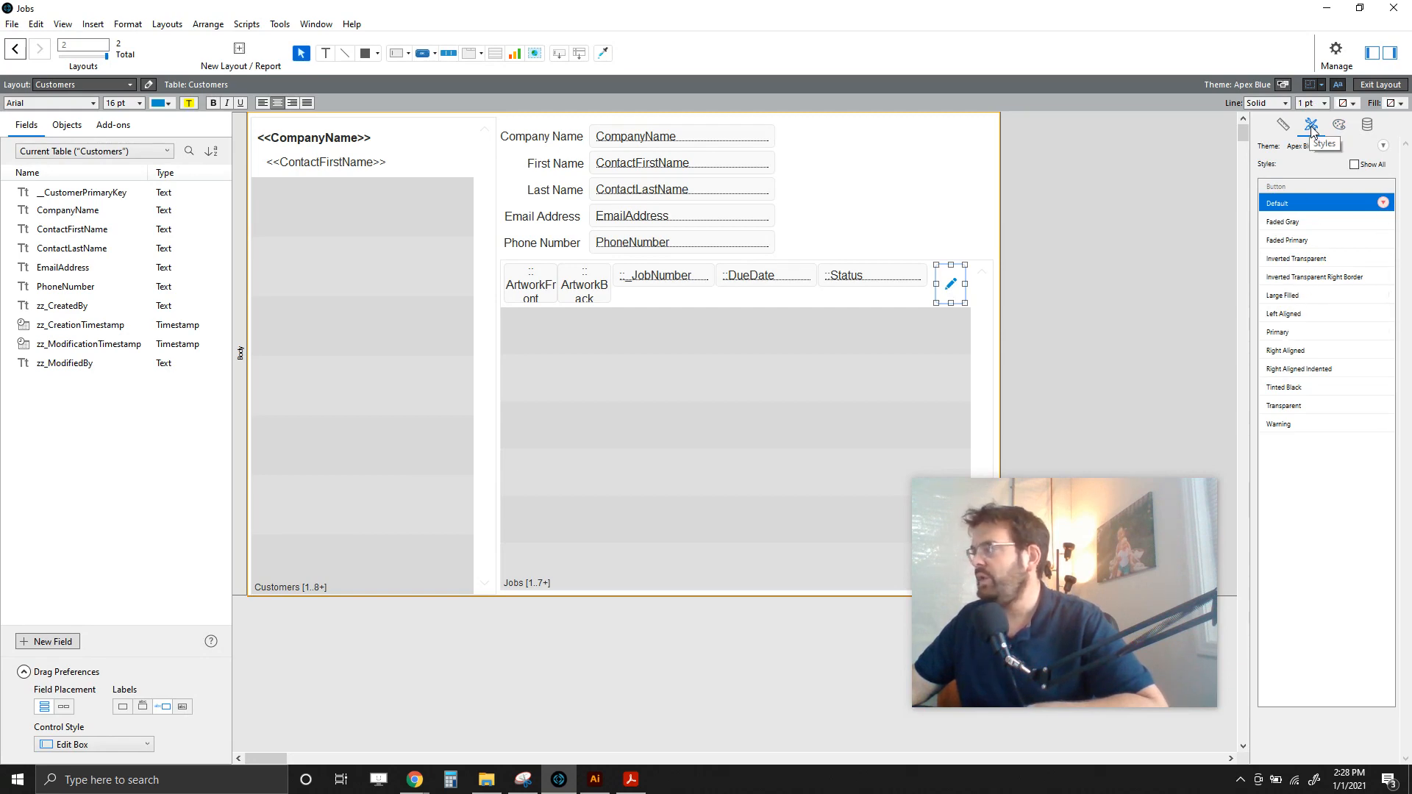
click(1285, 335)
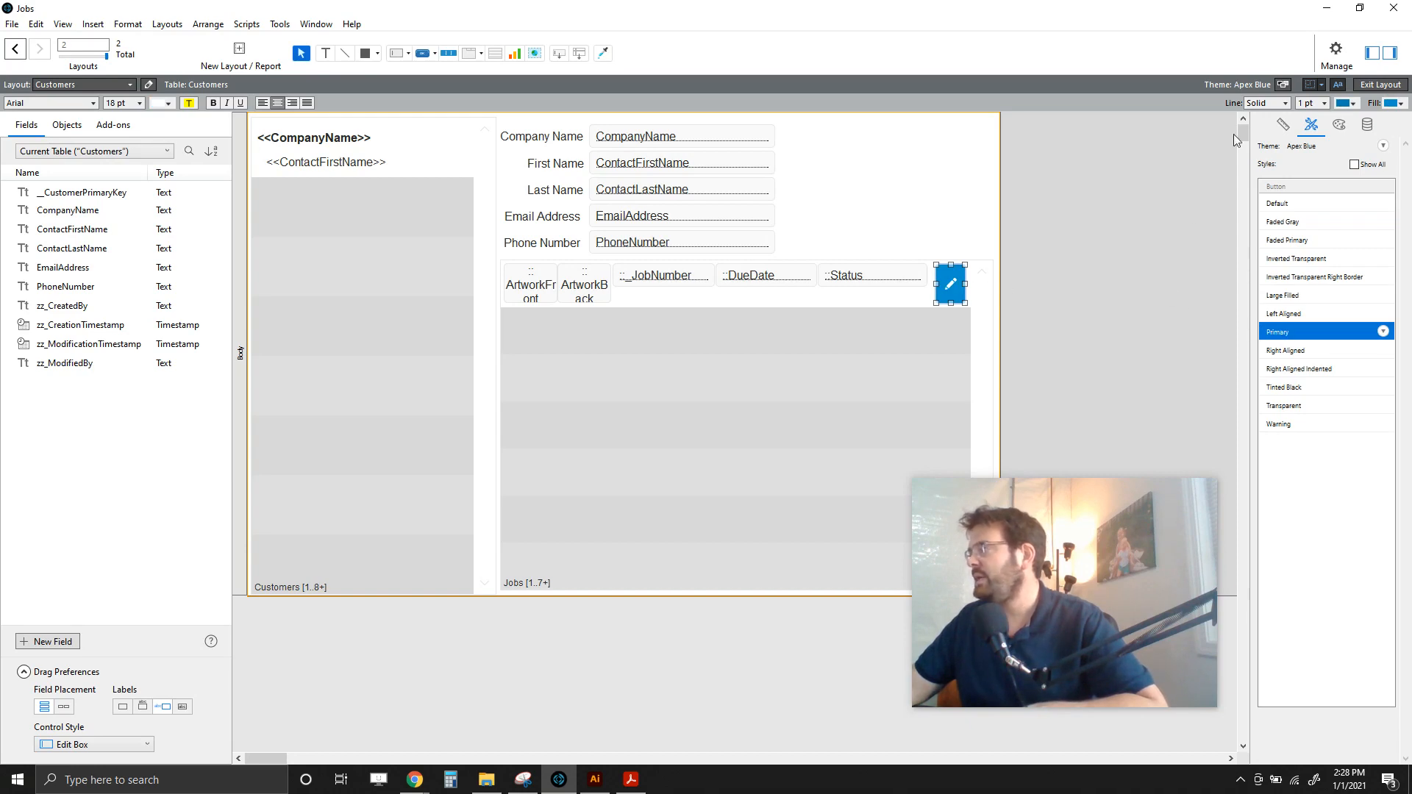
Step: Reduce the Primary-styled pencil button's top, left, right and bottom padding to 0
click(1346, 125)
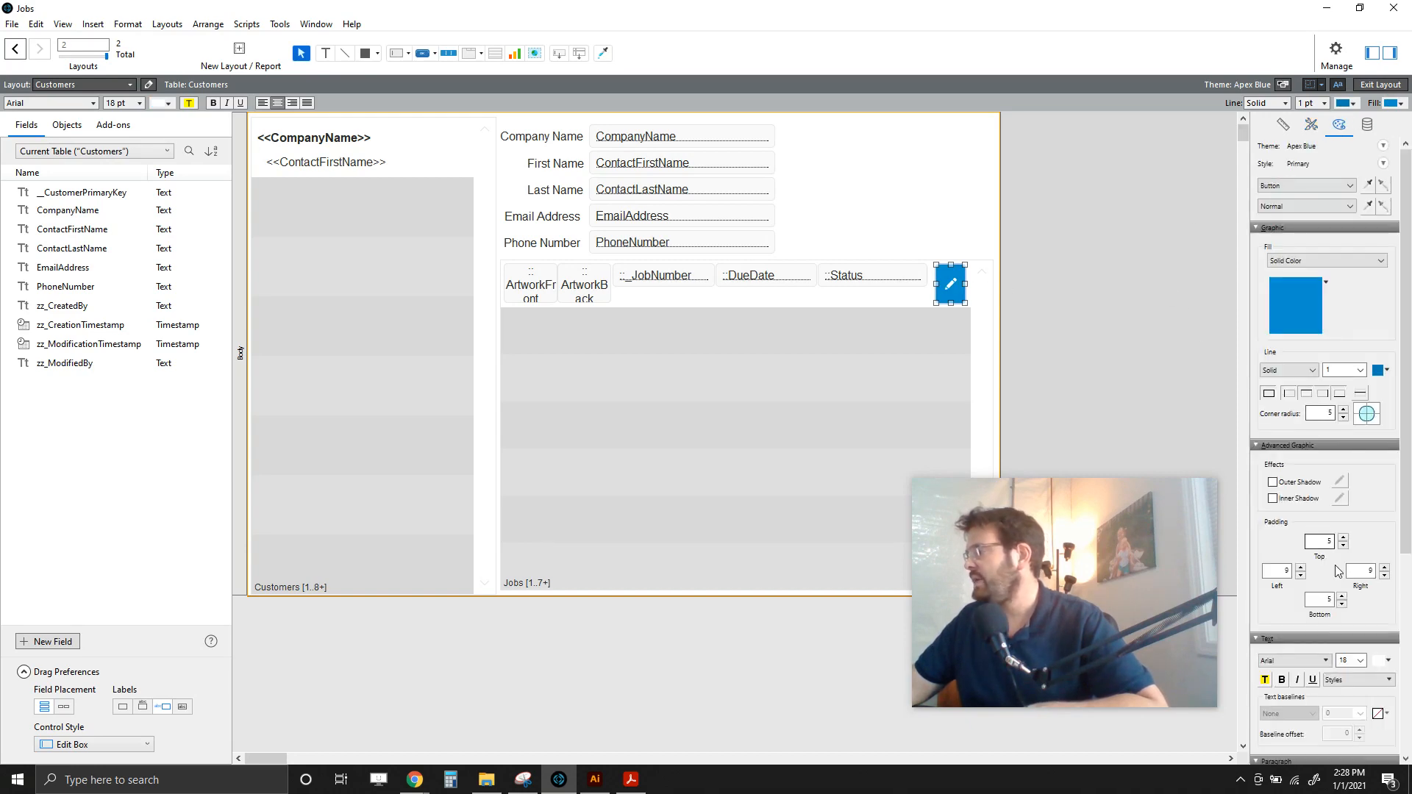
text(0)
key(Tab)
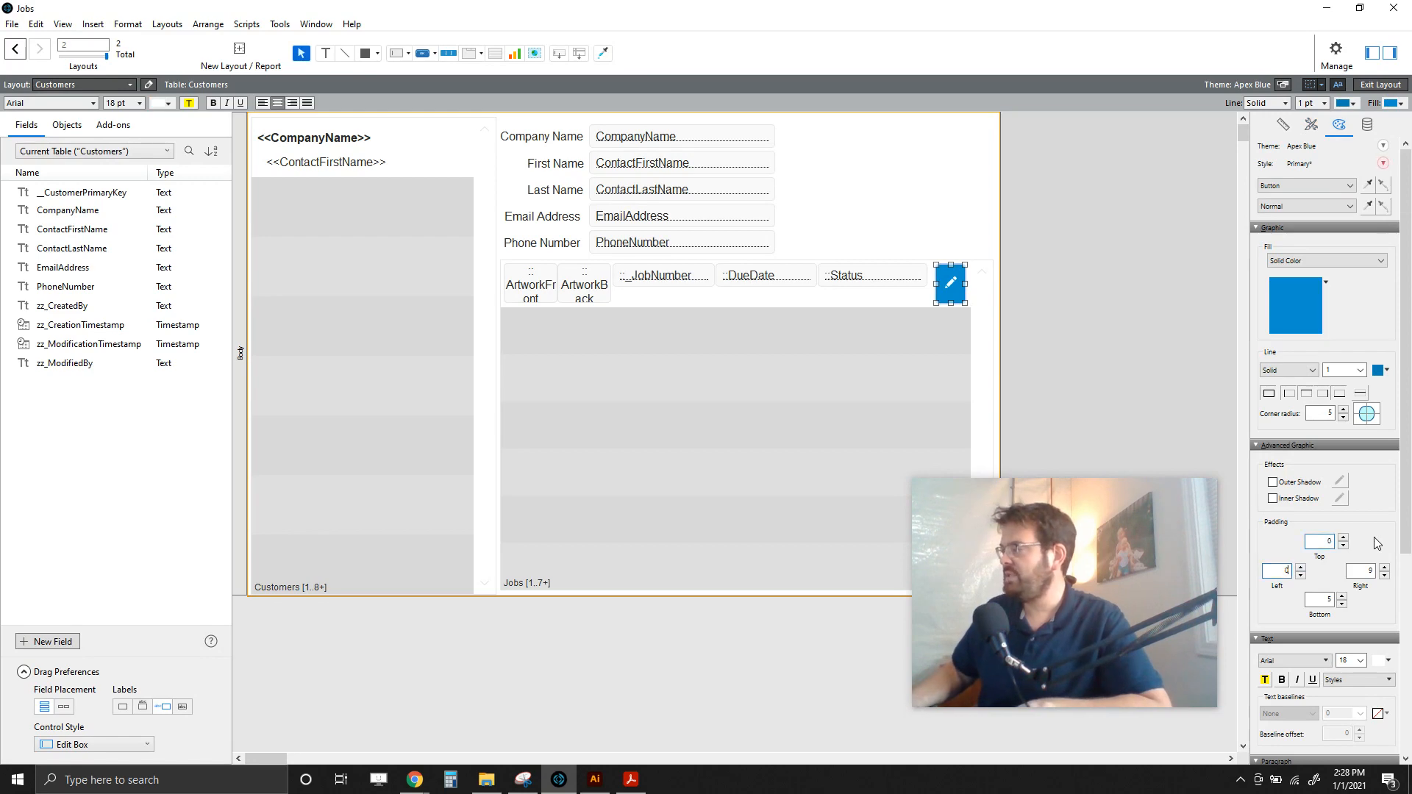
text(0)
key(Tab)
text(0)
key(Tab)
text(0)
key(Tab)
click(1094, 306)
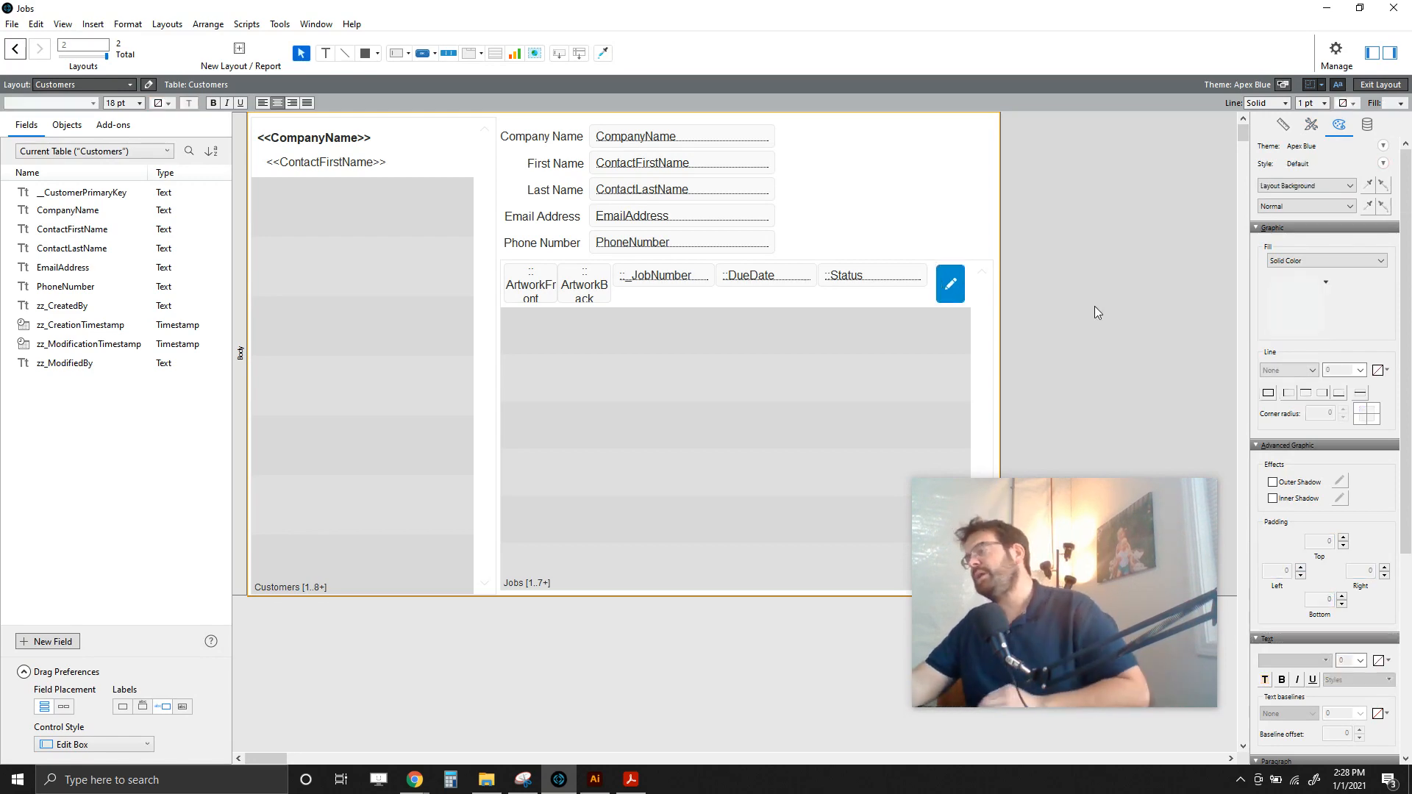
click(959, 287)
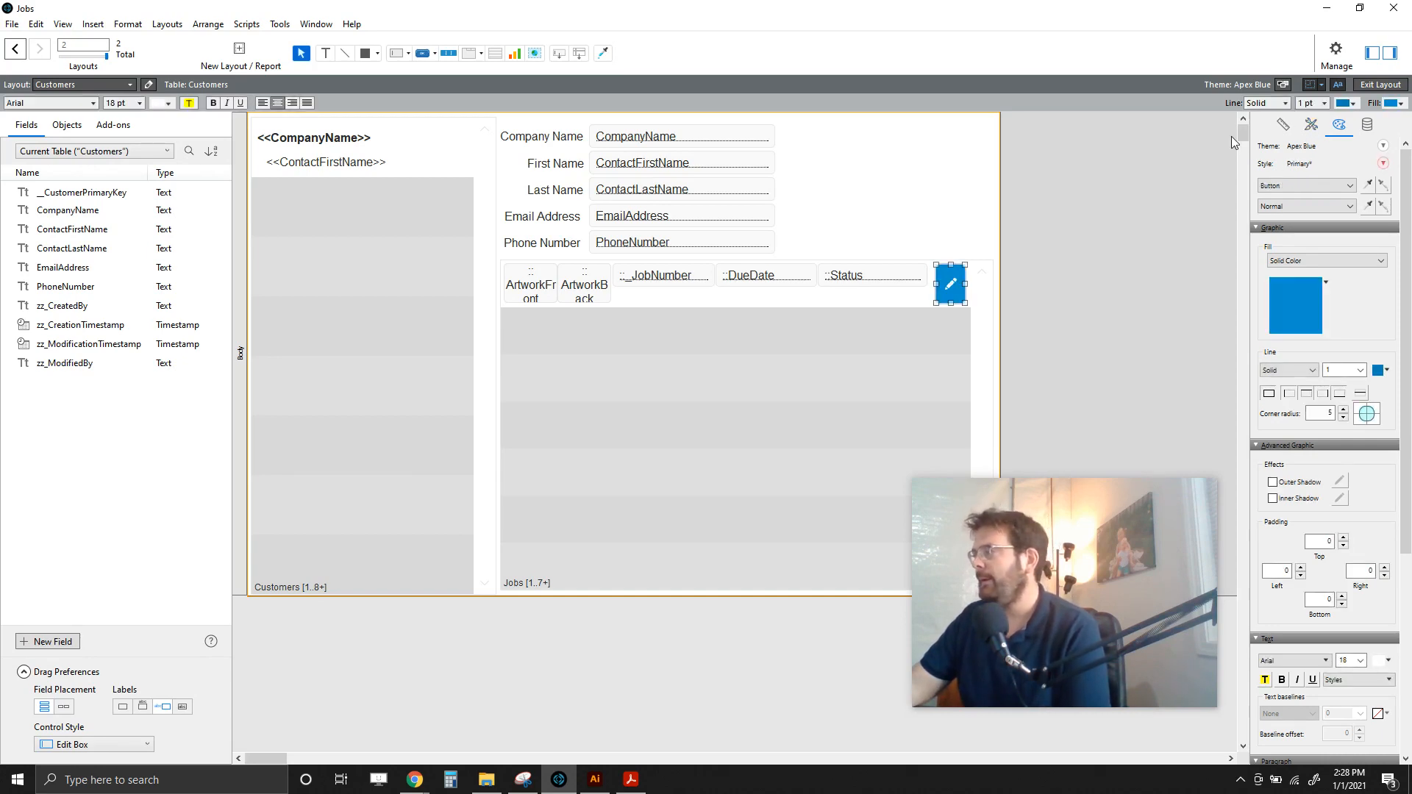
click(948, 177)
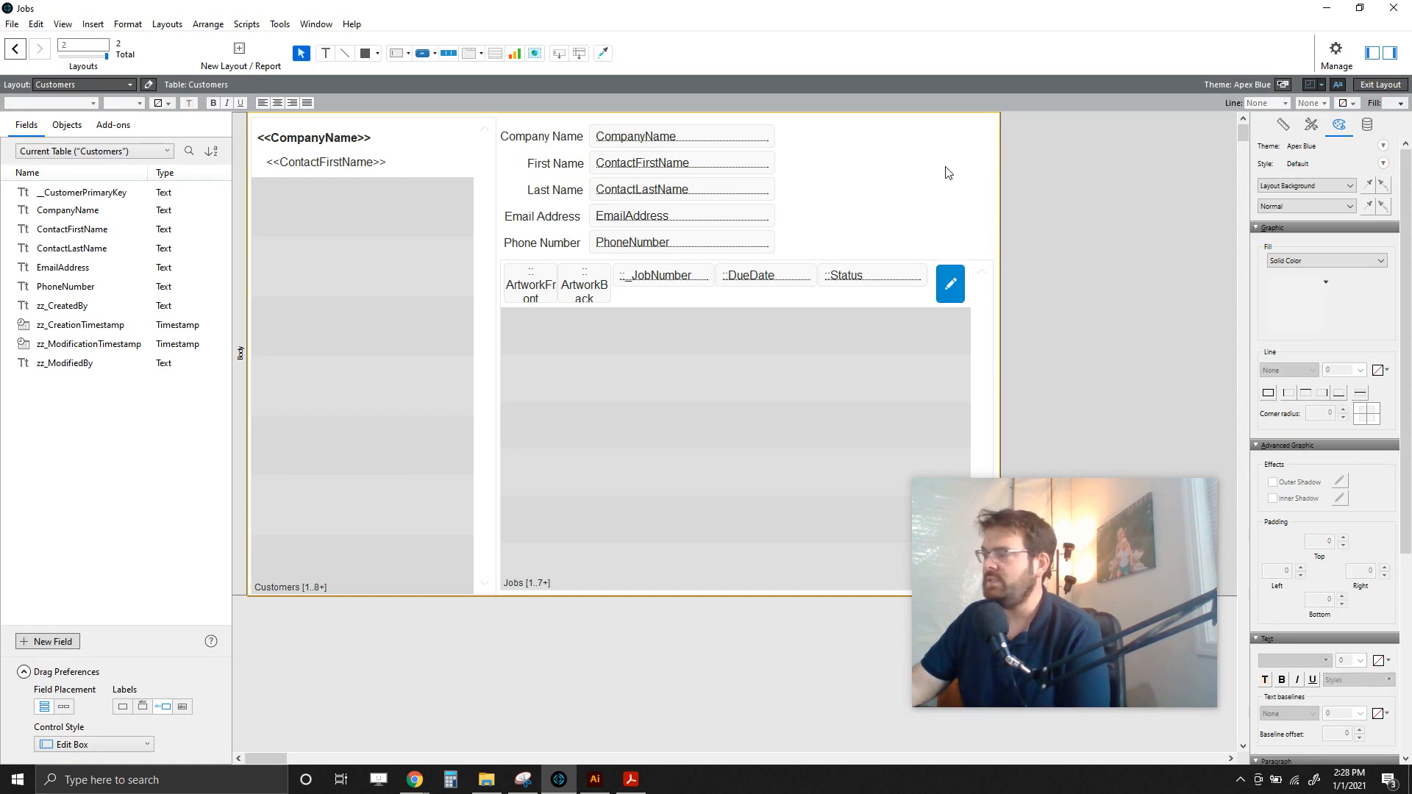
Step: Exit layout editing, test the pencil button on the second job in the portal, and close the new Jobs window
click(1377, 86)
click(748, 389)
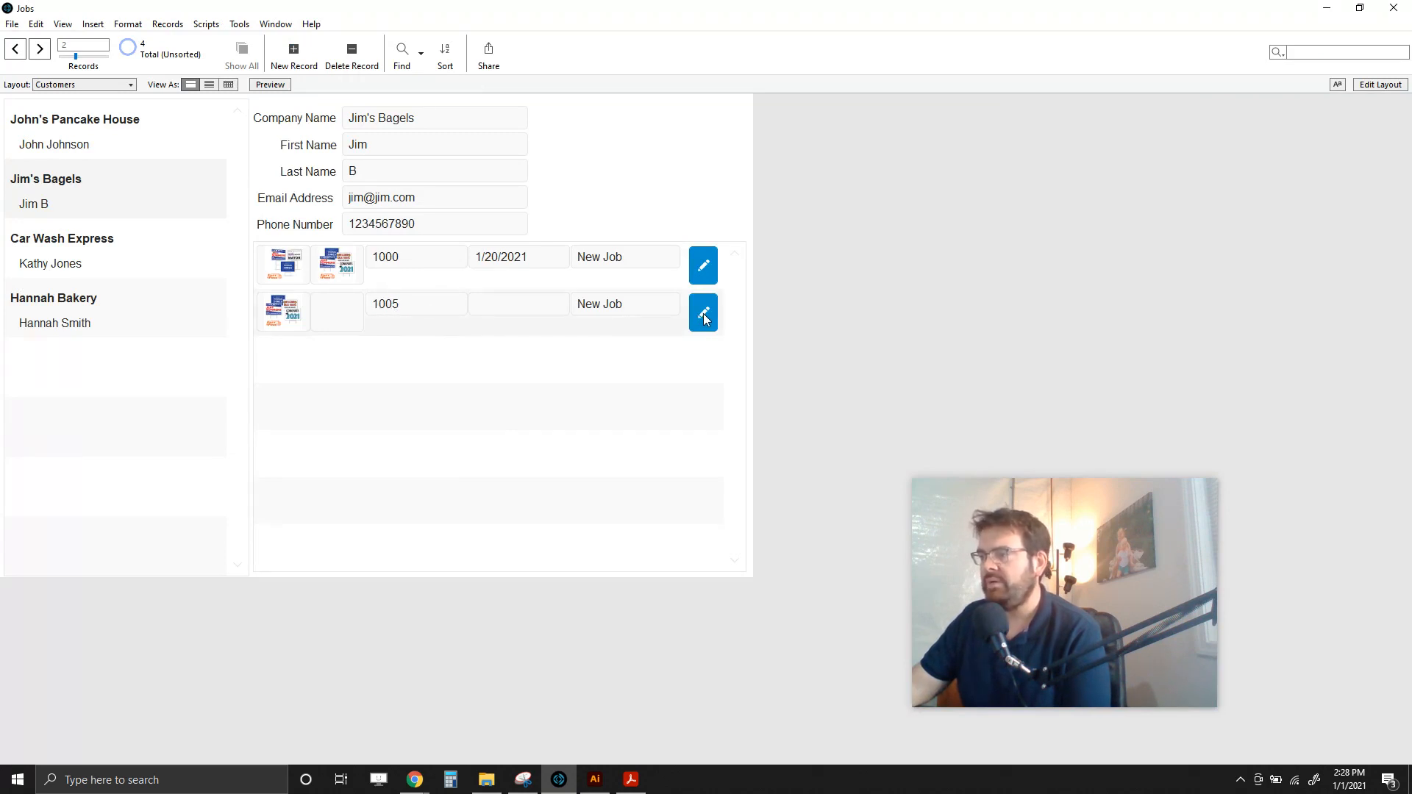
click(703, 317)
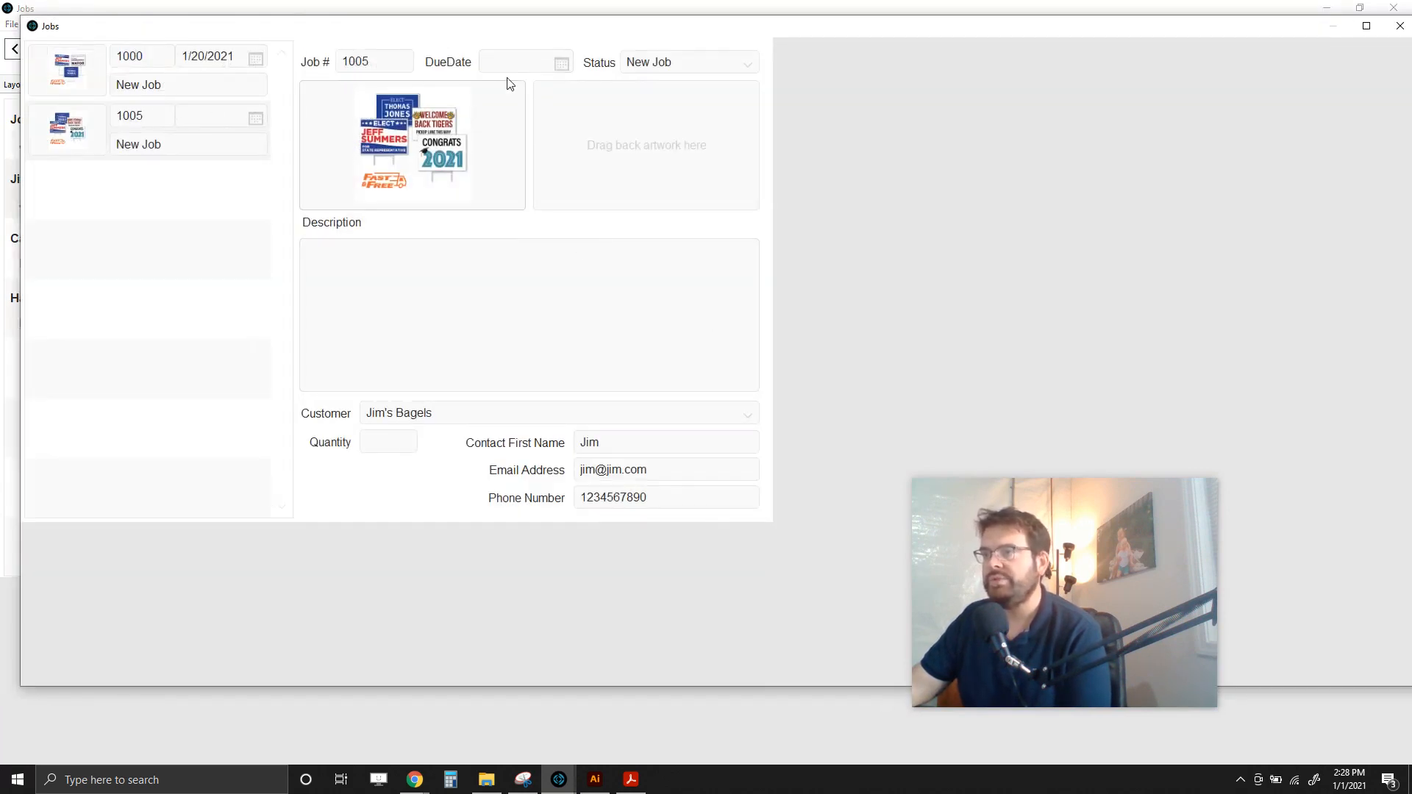
drag(873, 33, 818, 48)
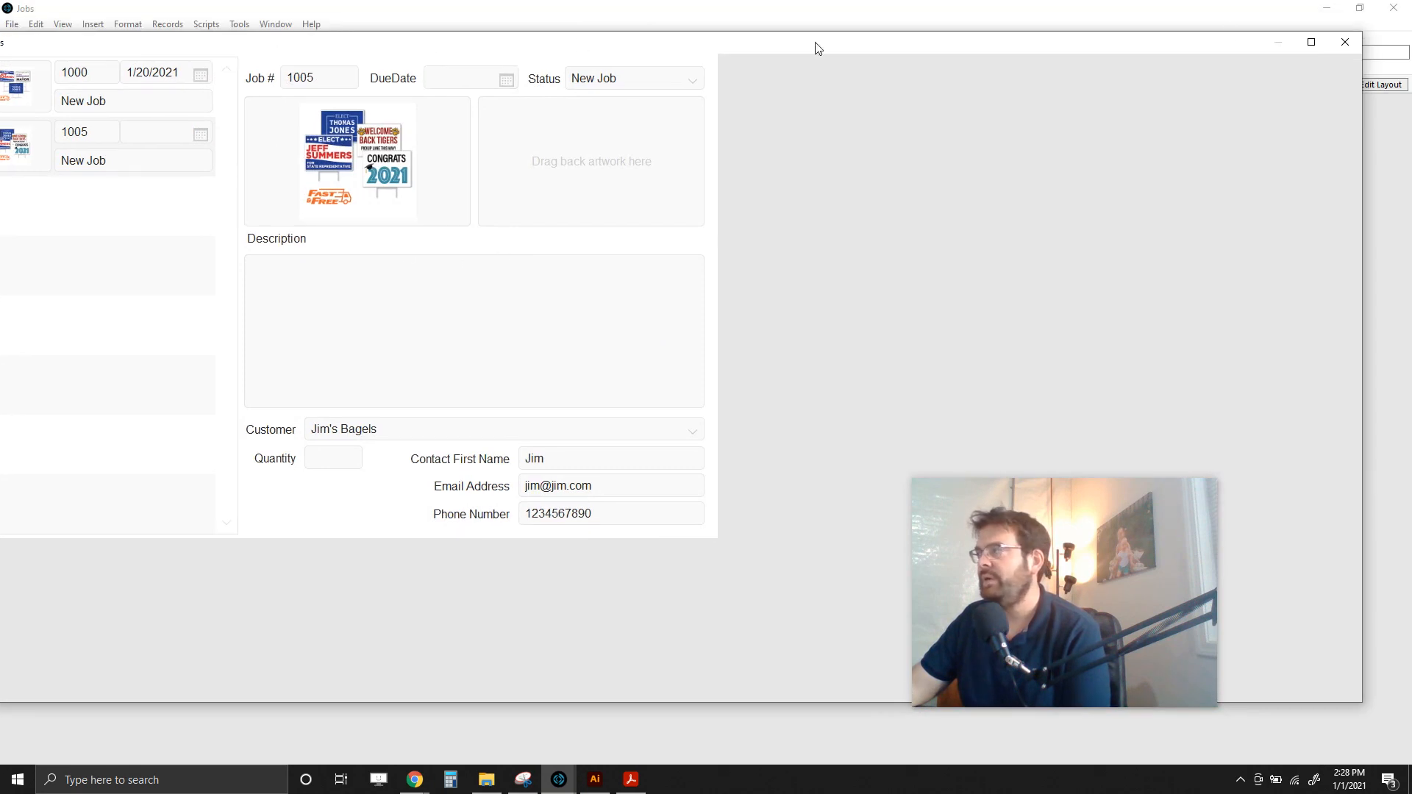
click(1345, 41)
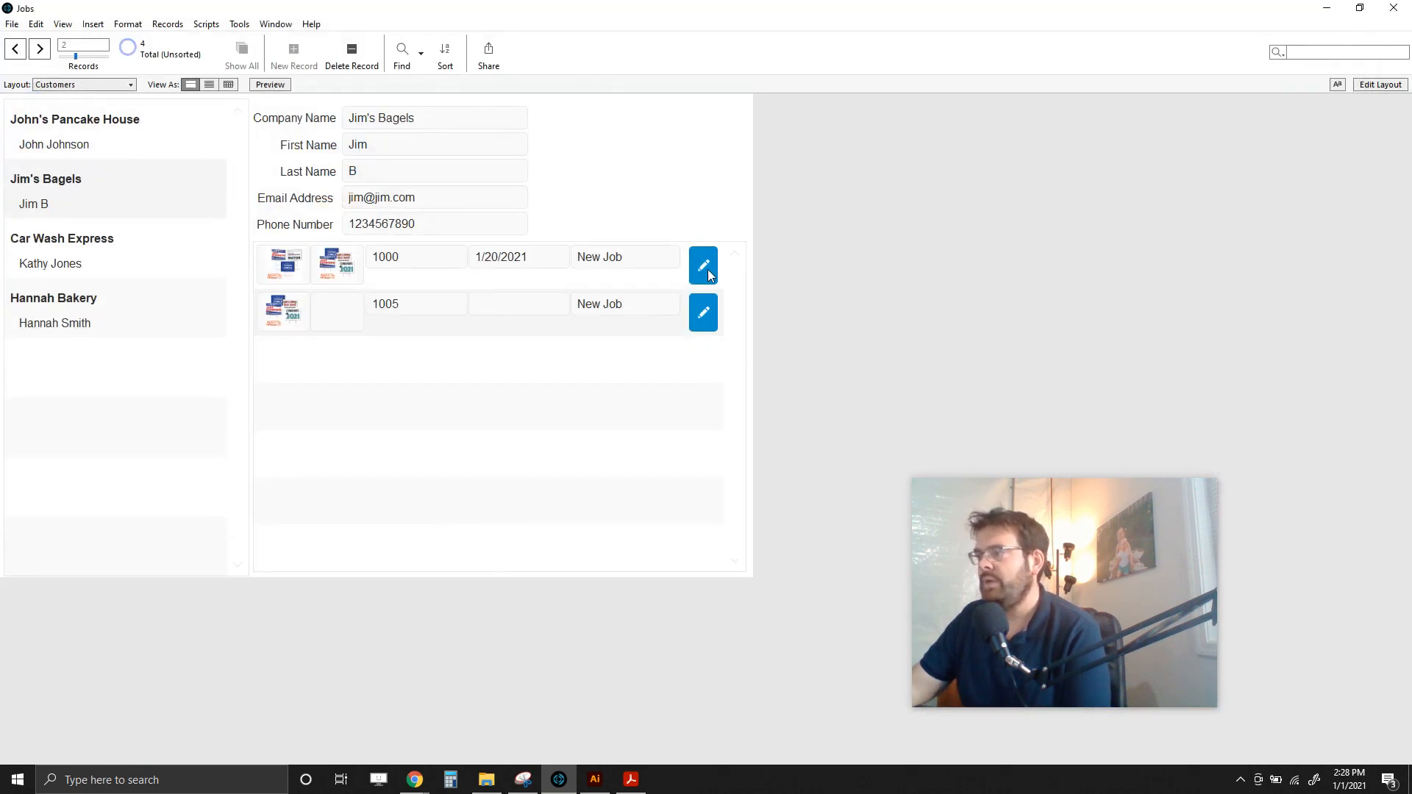
Step: Open the first job in the portal with its pencil button, view its details, and close the Jobs window
click(704, 268)
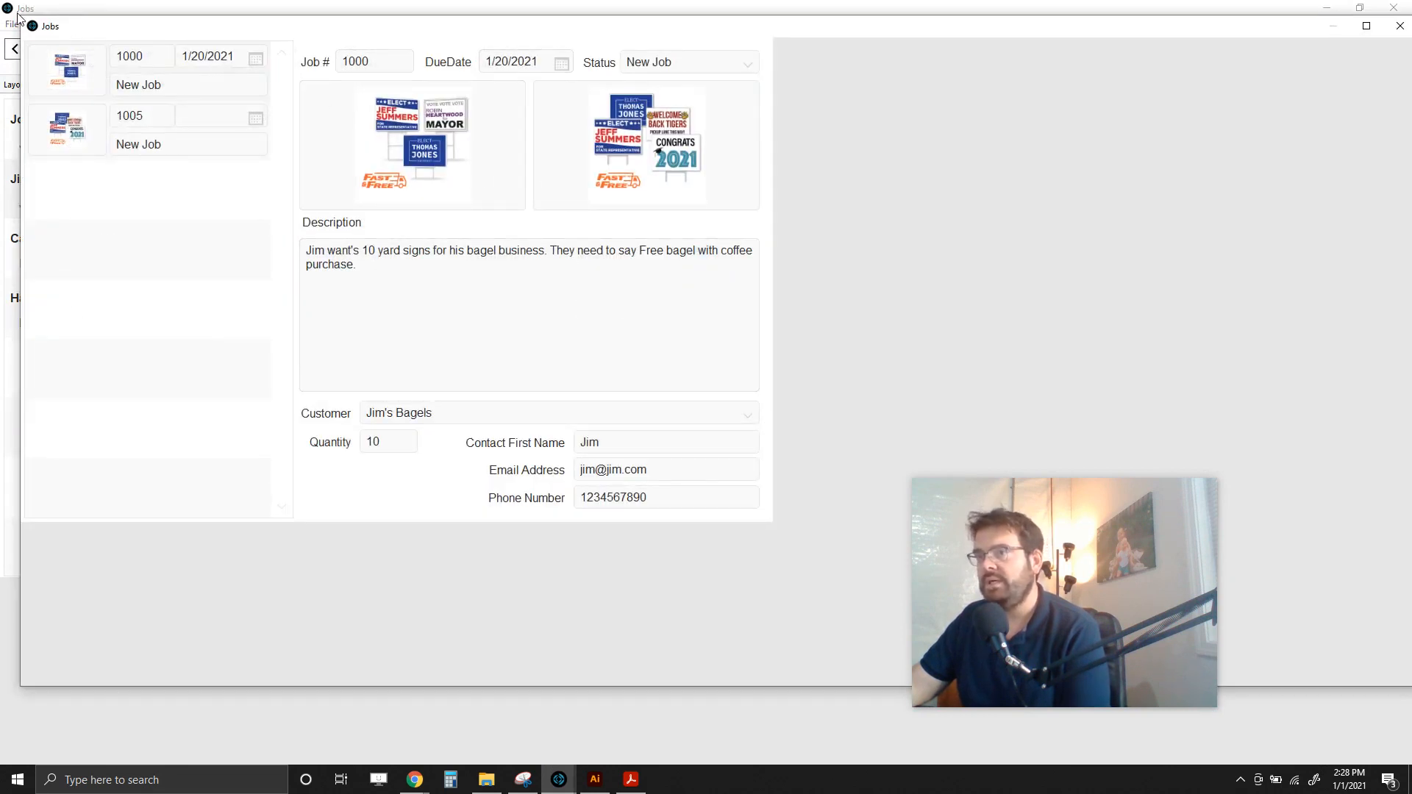
mouse_move(112, 29)
mouse_down()
mouse_move(96, 61)
mouse_move(104, 28)
mouse_up()
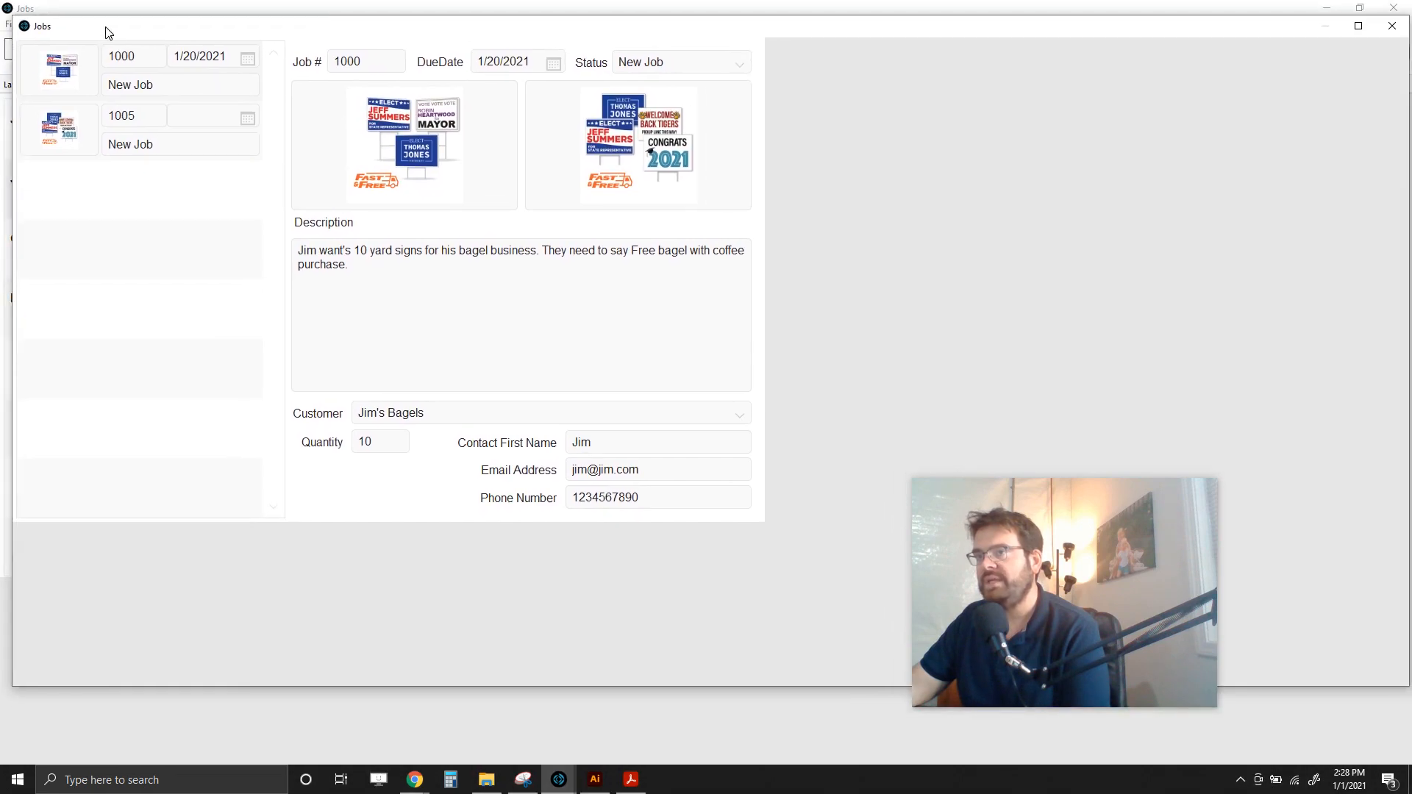
click(1387, 25)
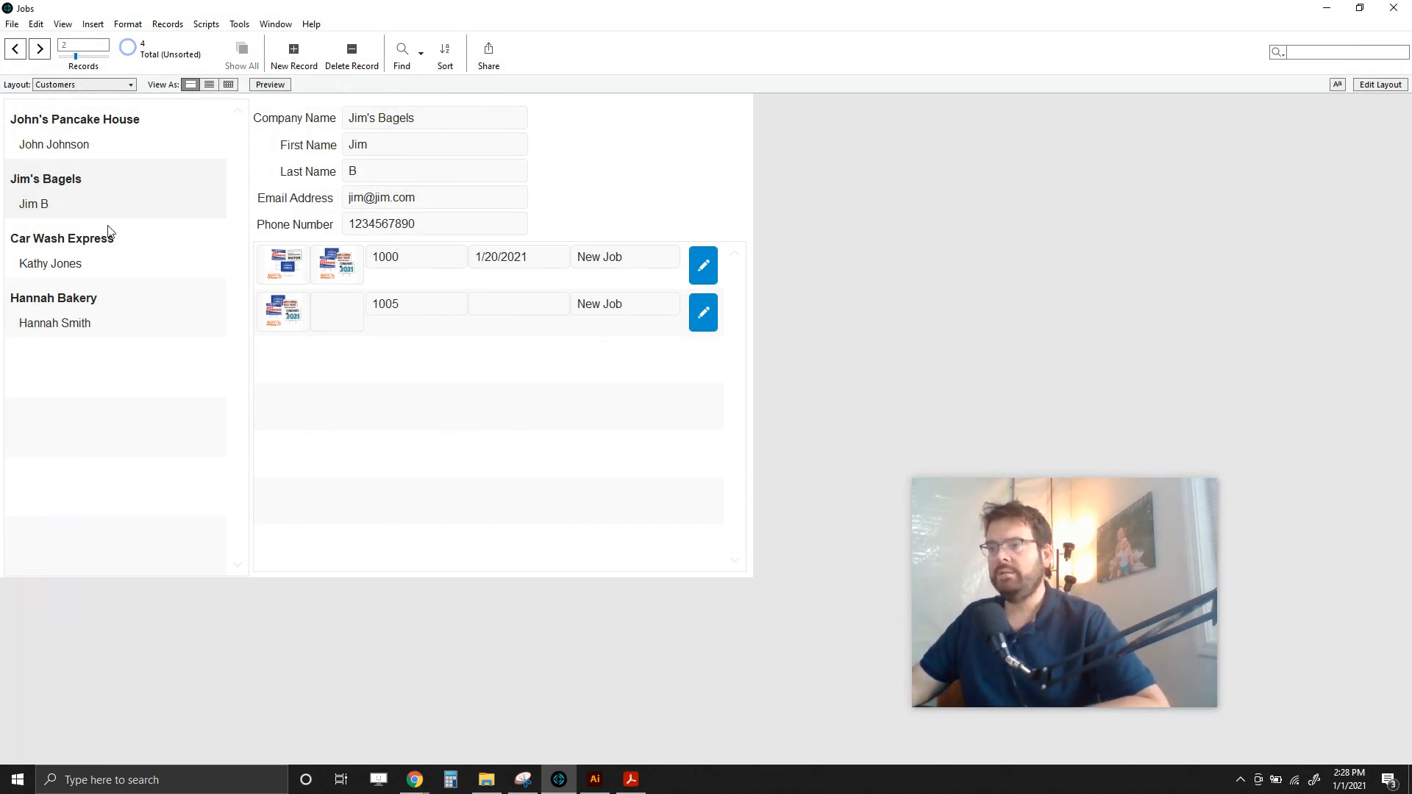
click(1390, 85)
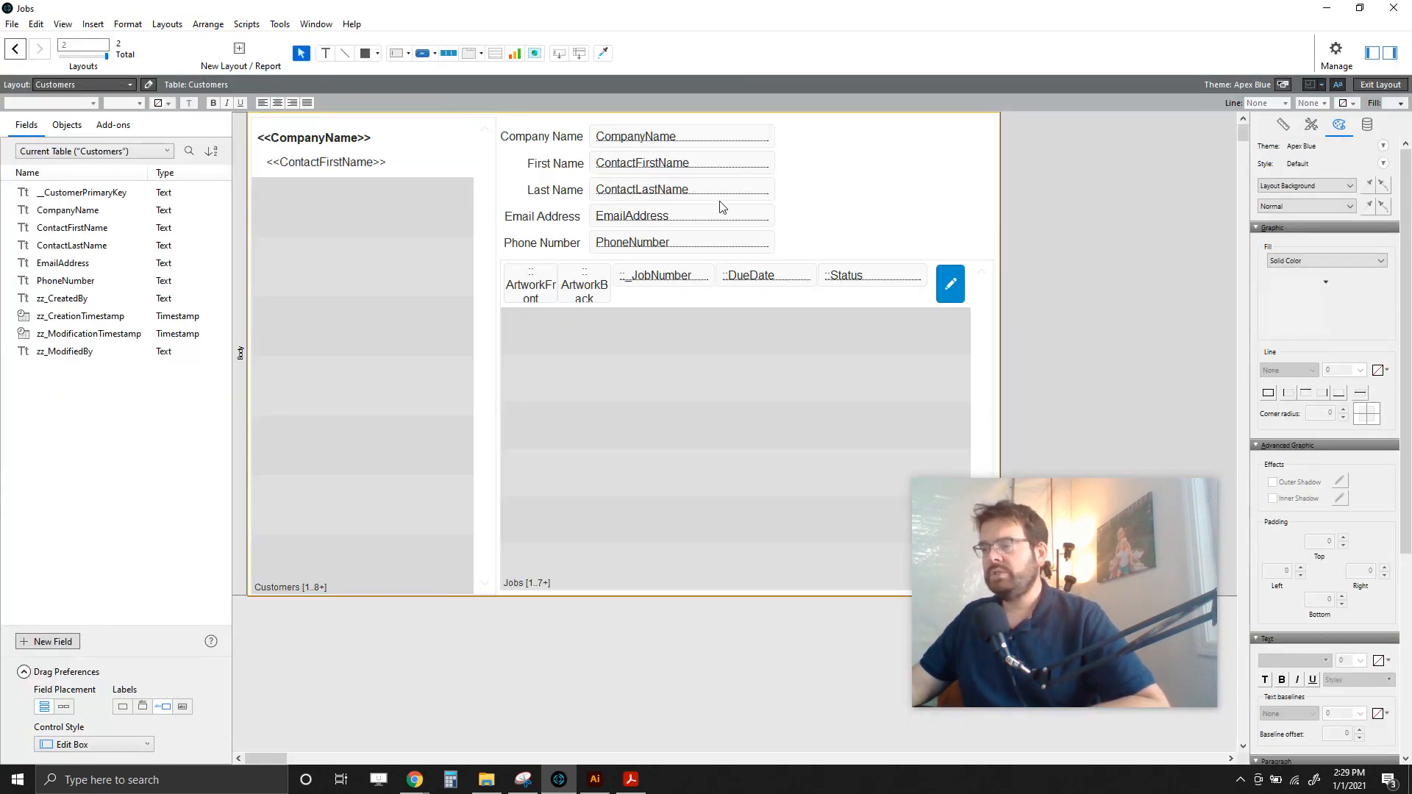
click(1382, 85)
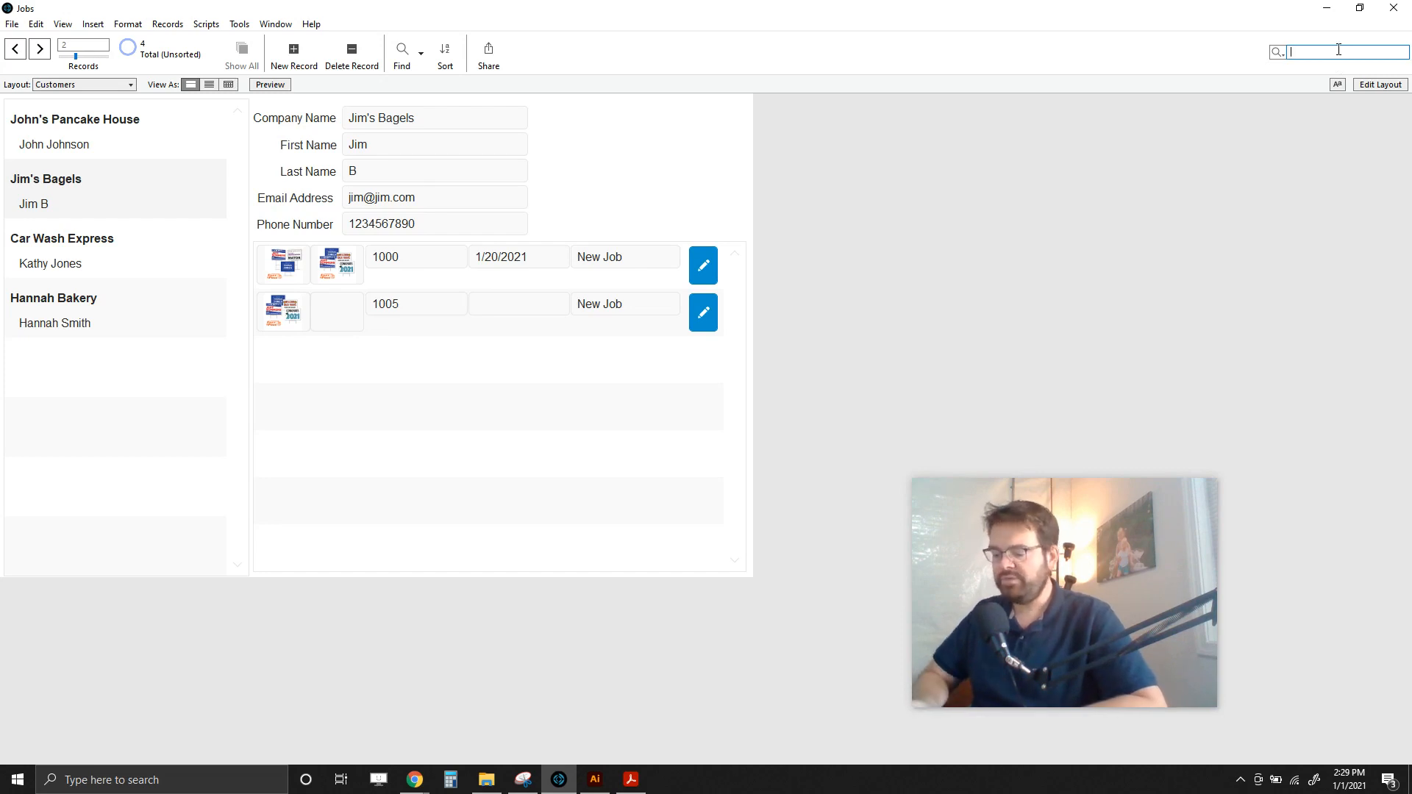
Step: Quick-search the customer records for a contact's first name, and enter "gel" as a second search term
text(Jim)
key(Return)
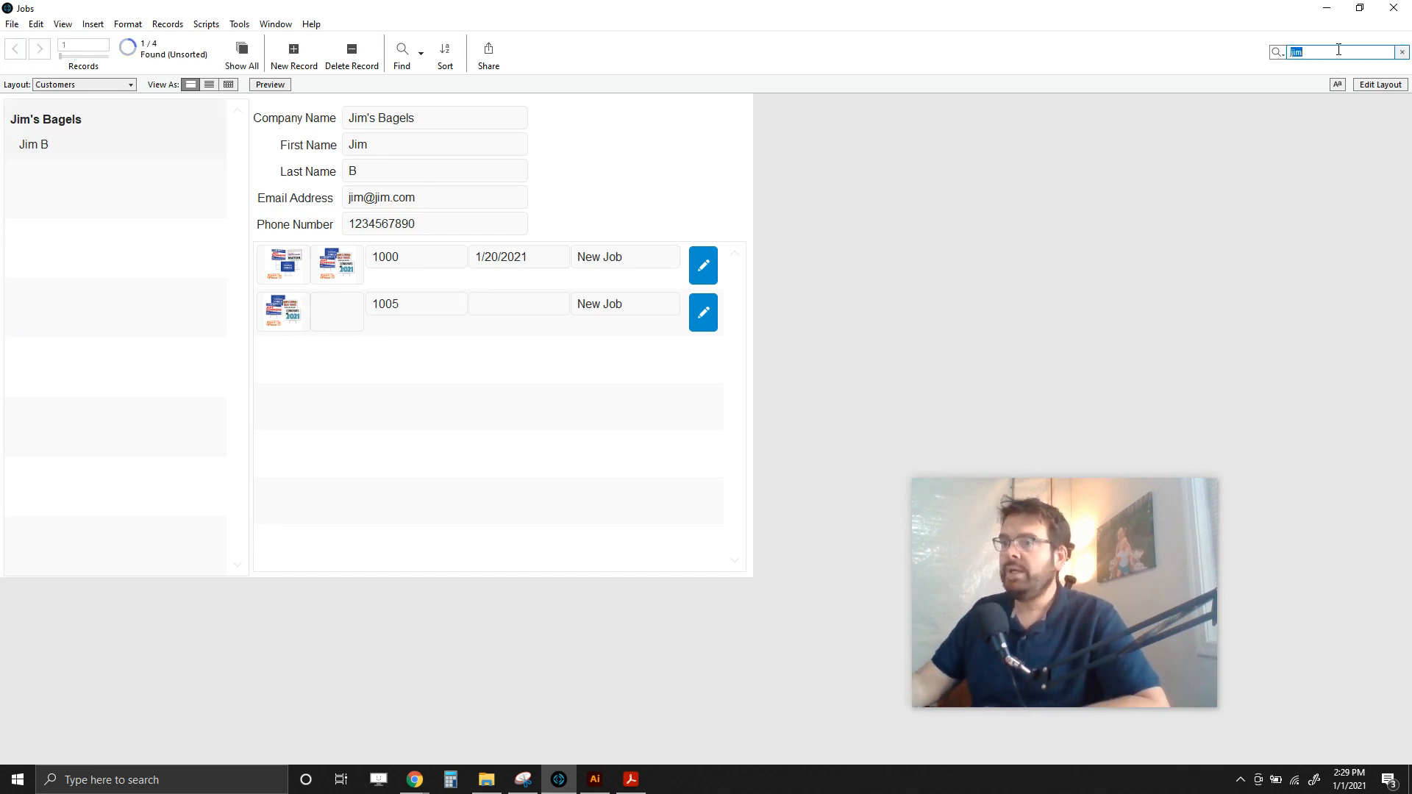
click(110, 128)
click(1311, 52)
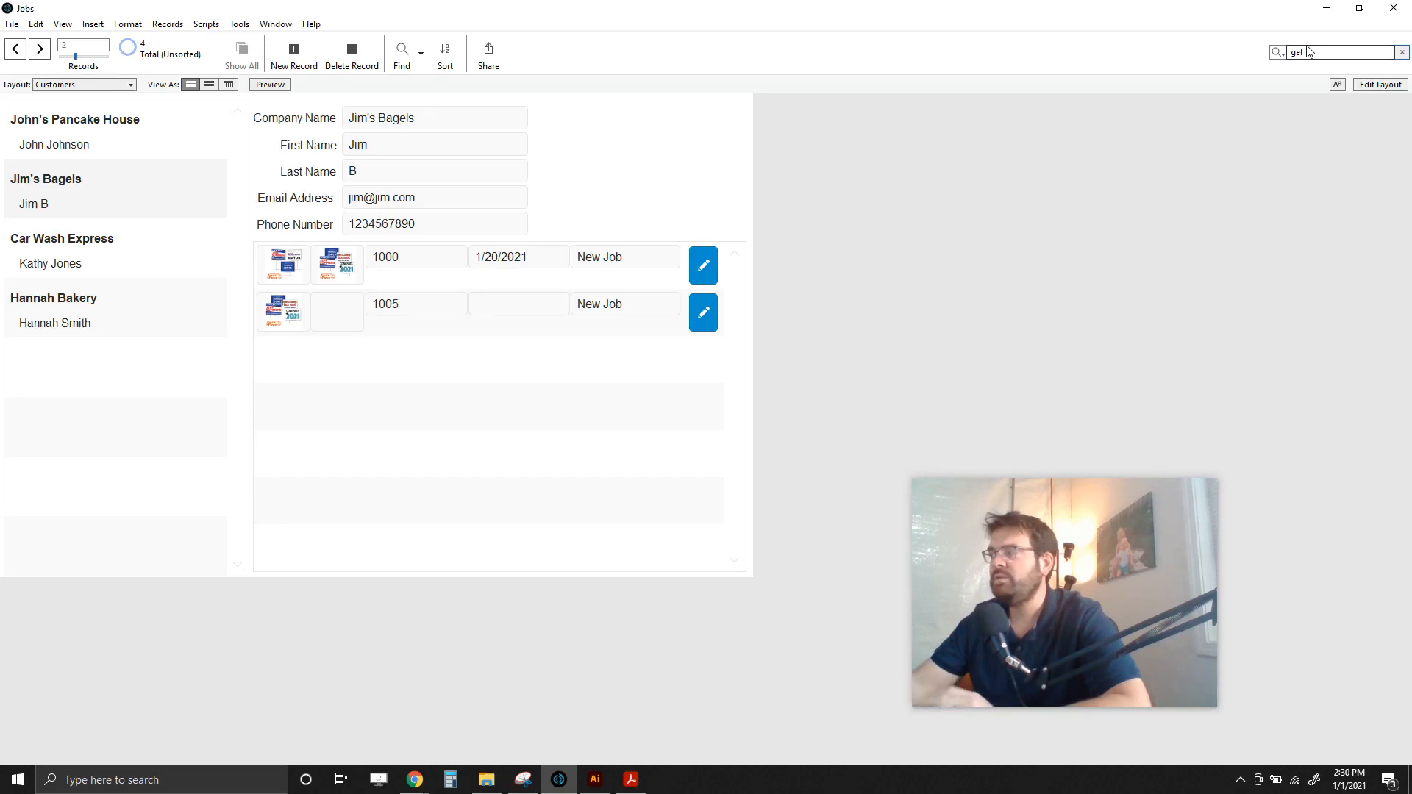
text(gel)
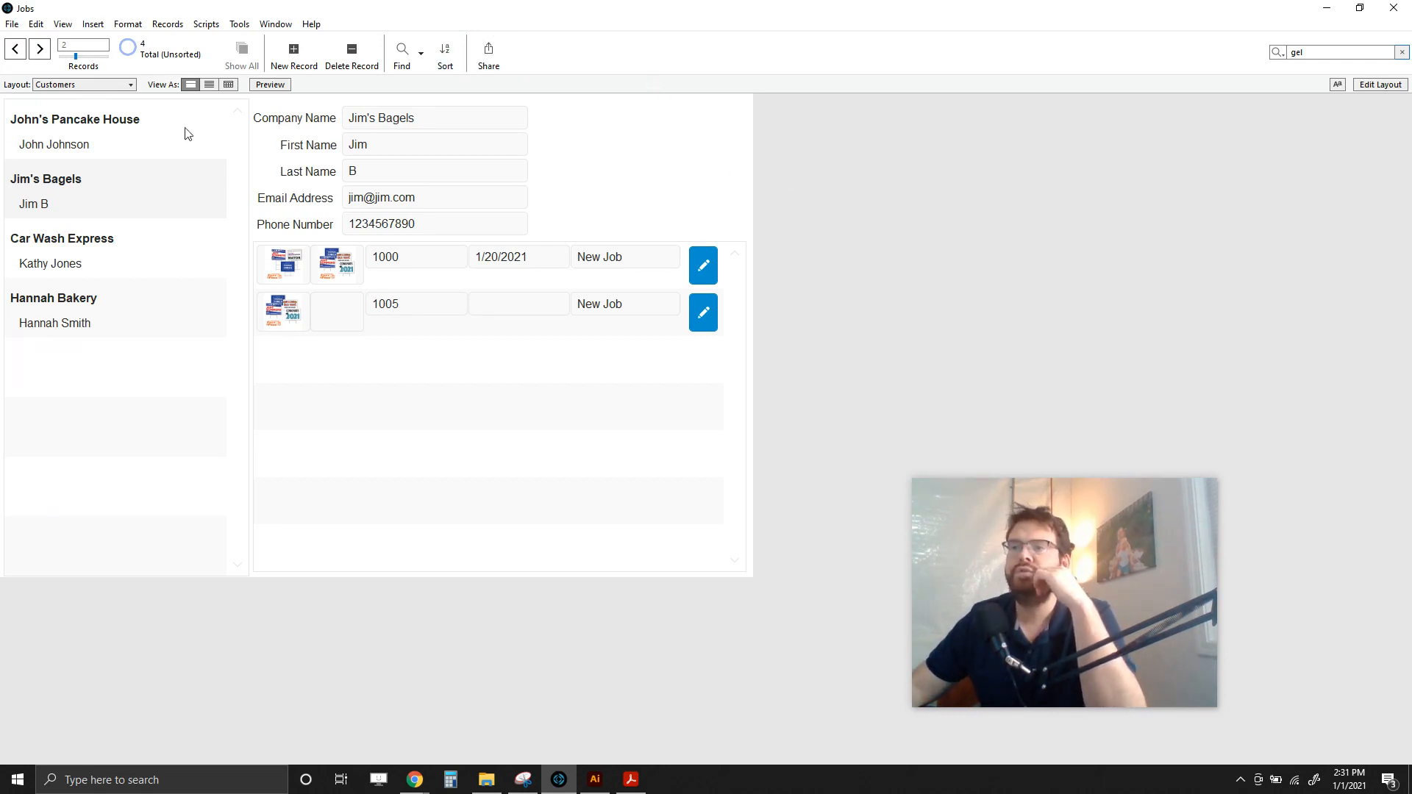
Step: Edit the layout to reduce the Customers portal to 7 rows and move it down, leaving space above it
click(1379, 83)
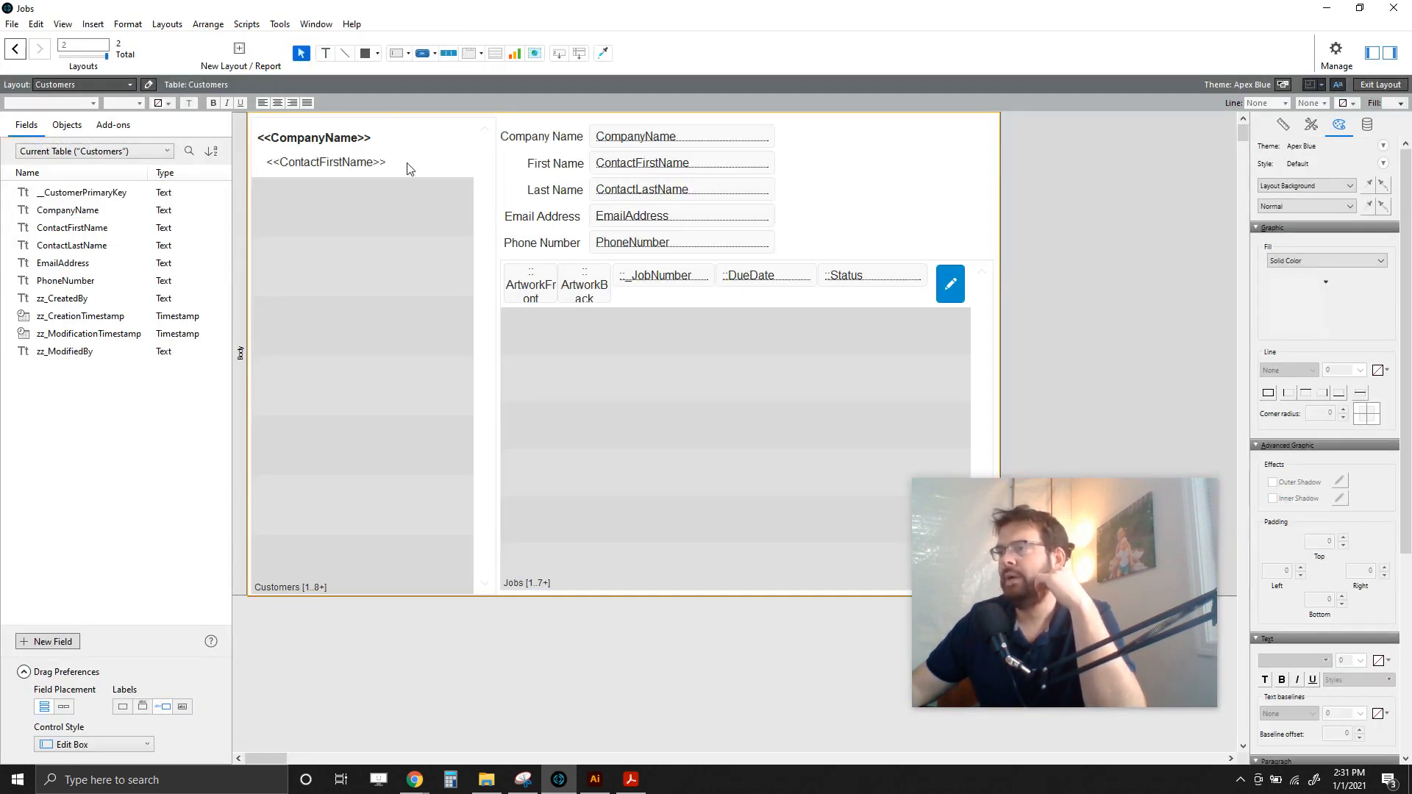
click(399, 297)
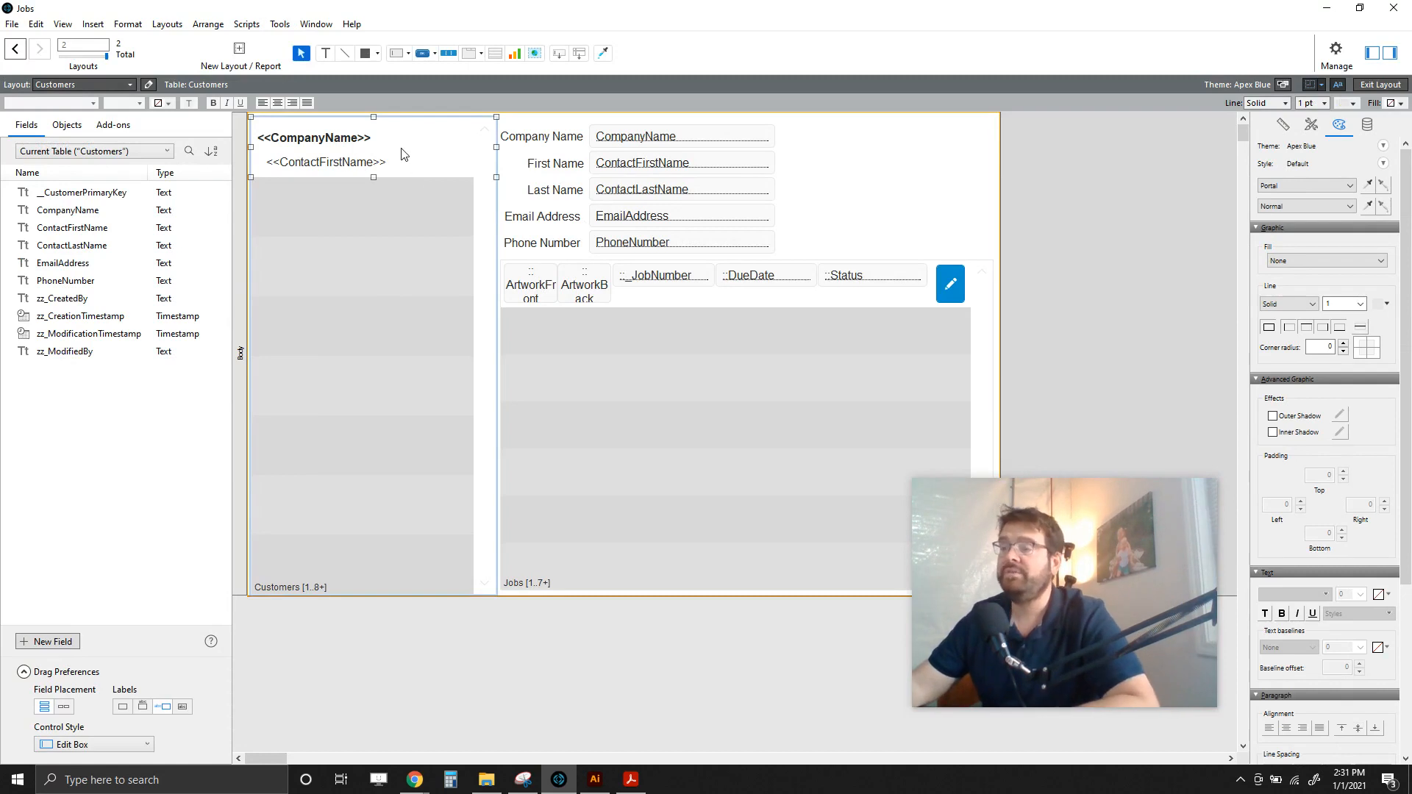
double_click(370, 286)
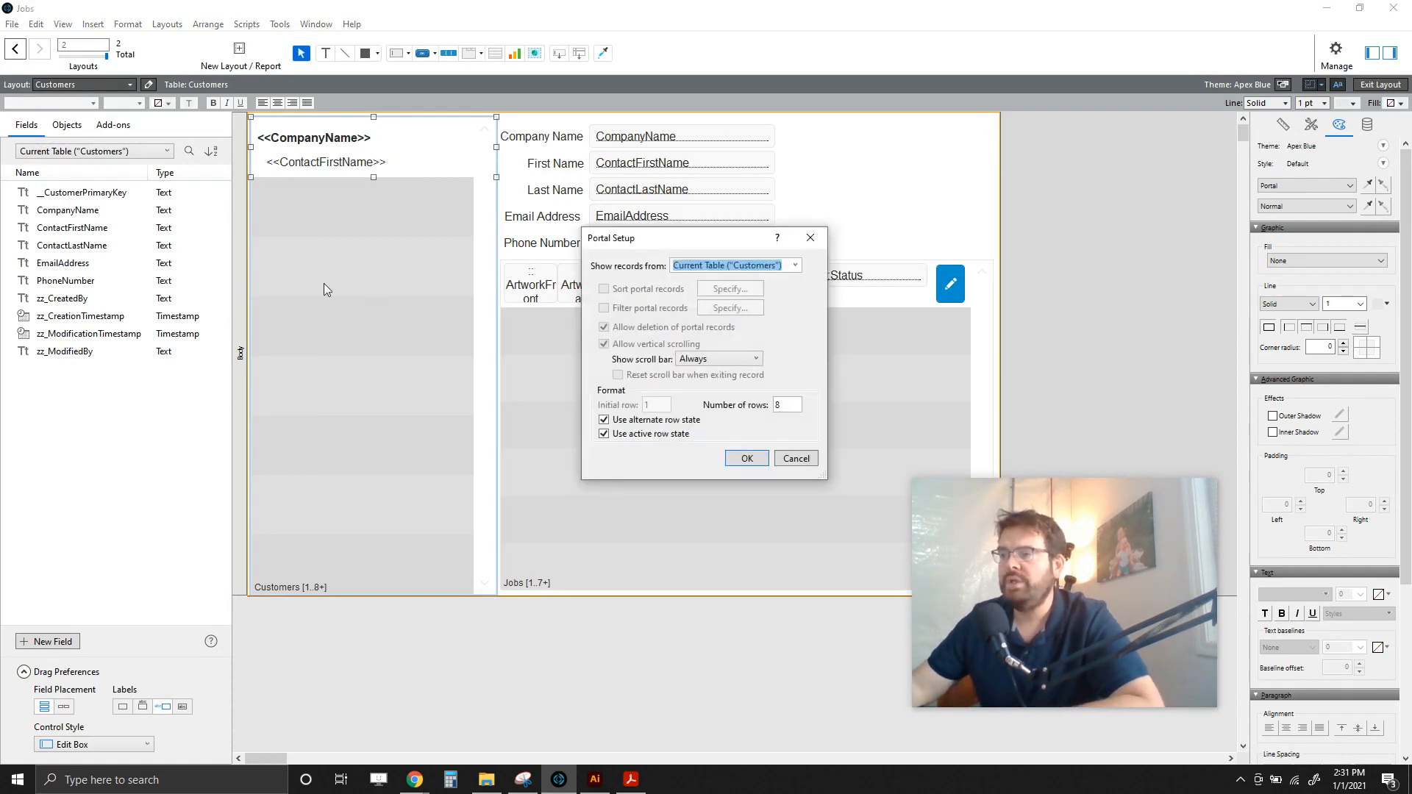
double_click(783, 404)
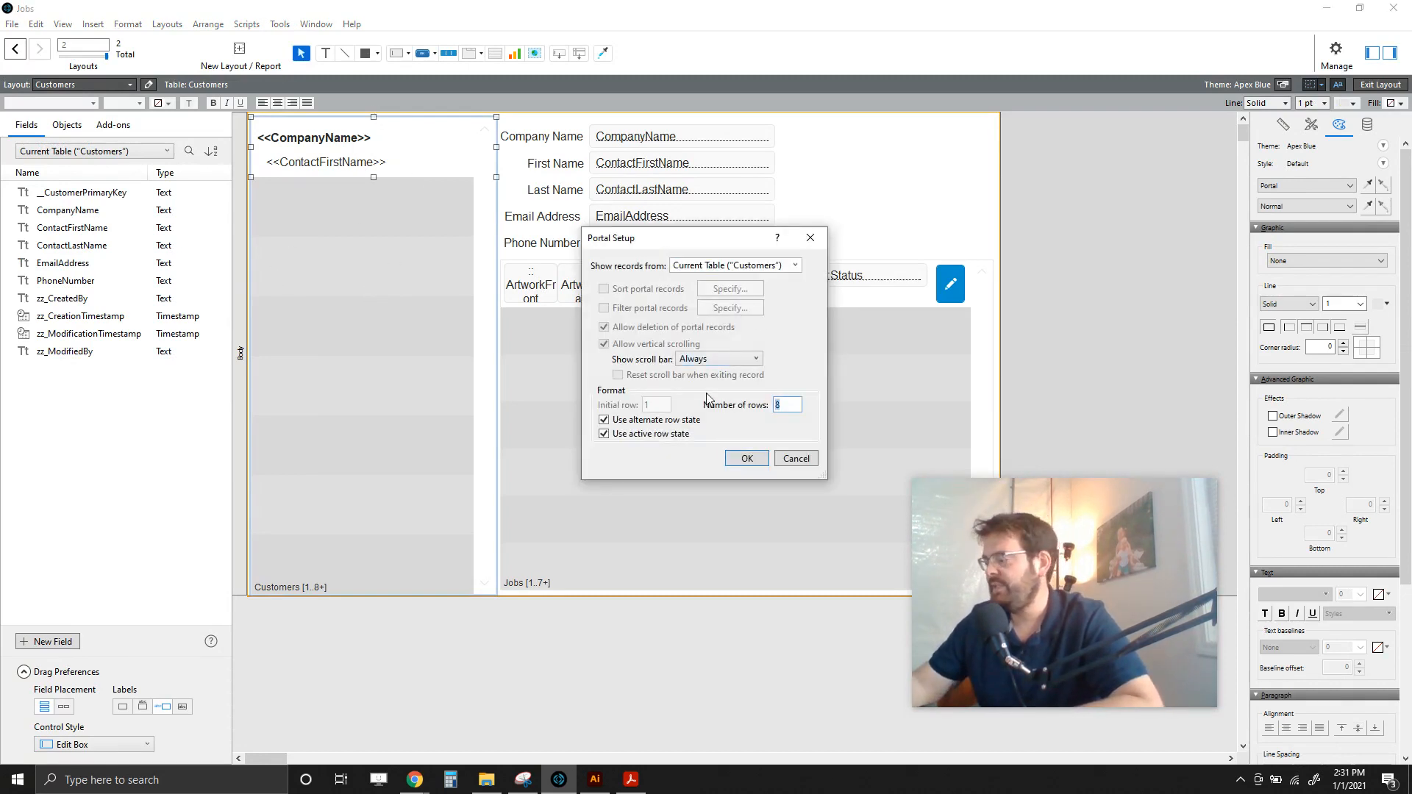
click(747, 458)
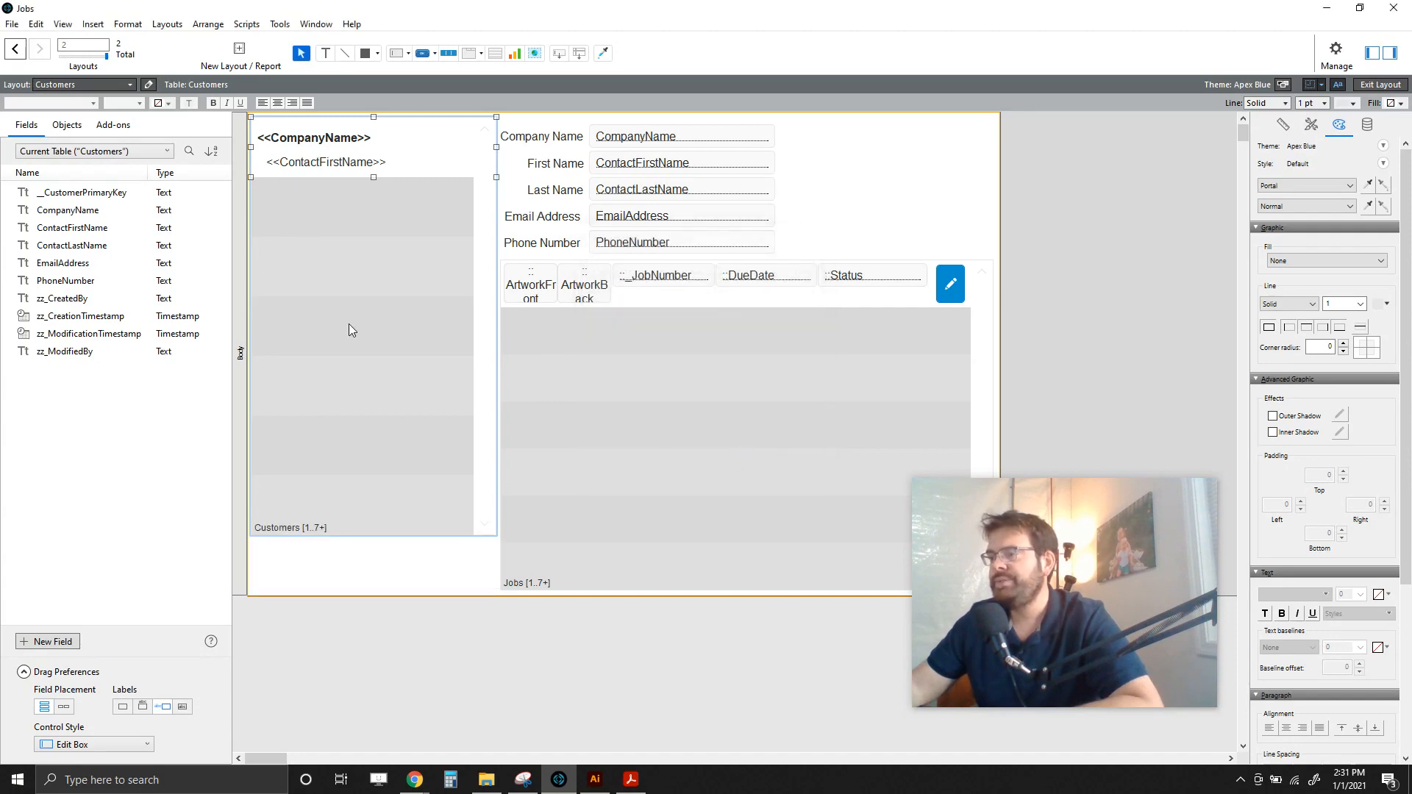
drag(353, 262, 351, 311)
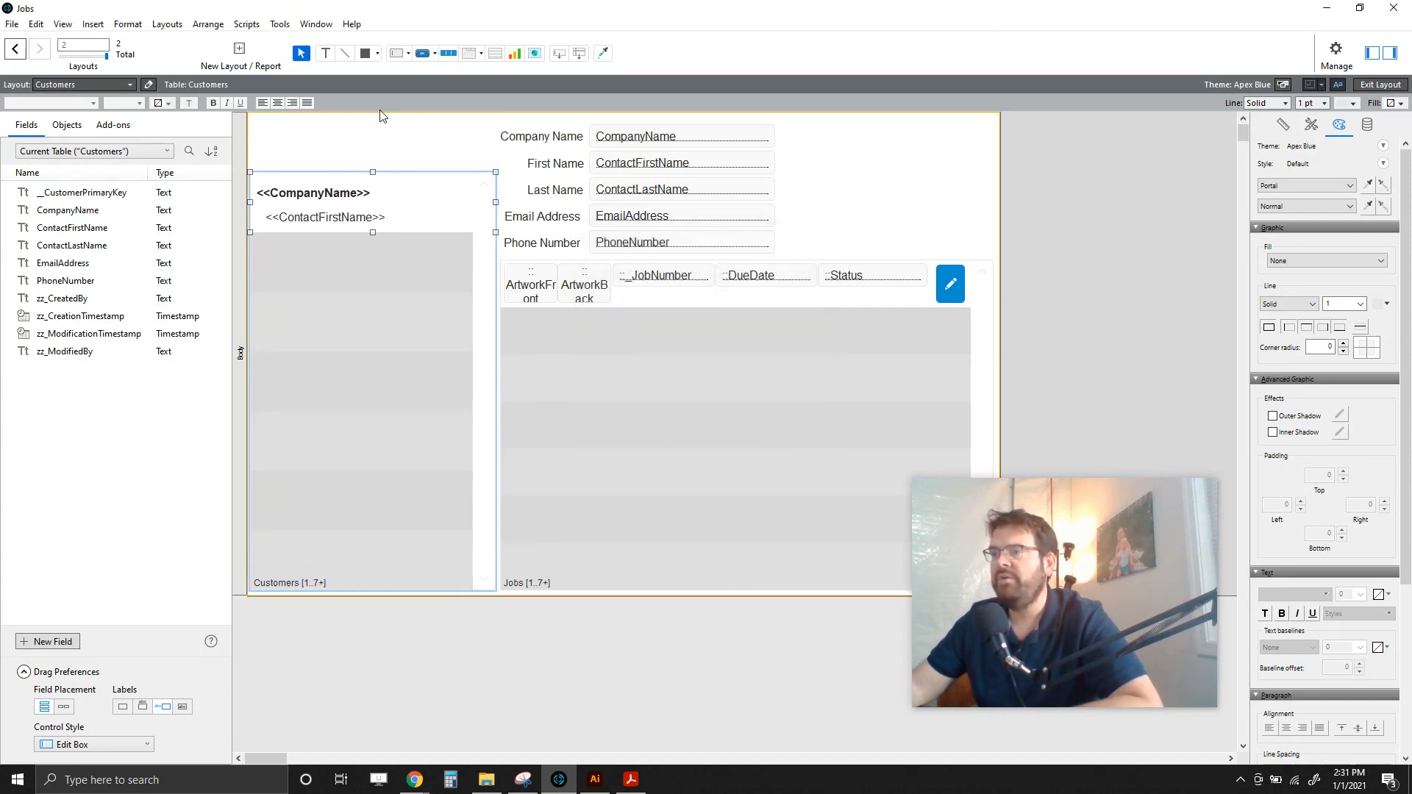
click(1077, 185)
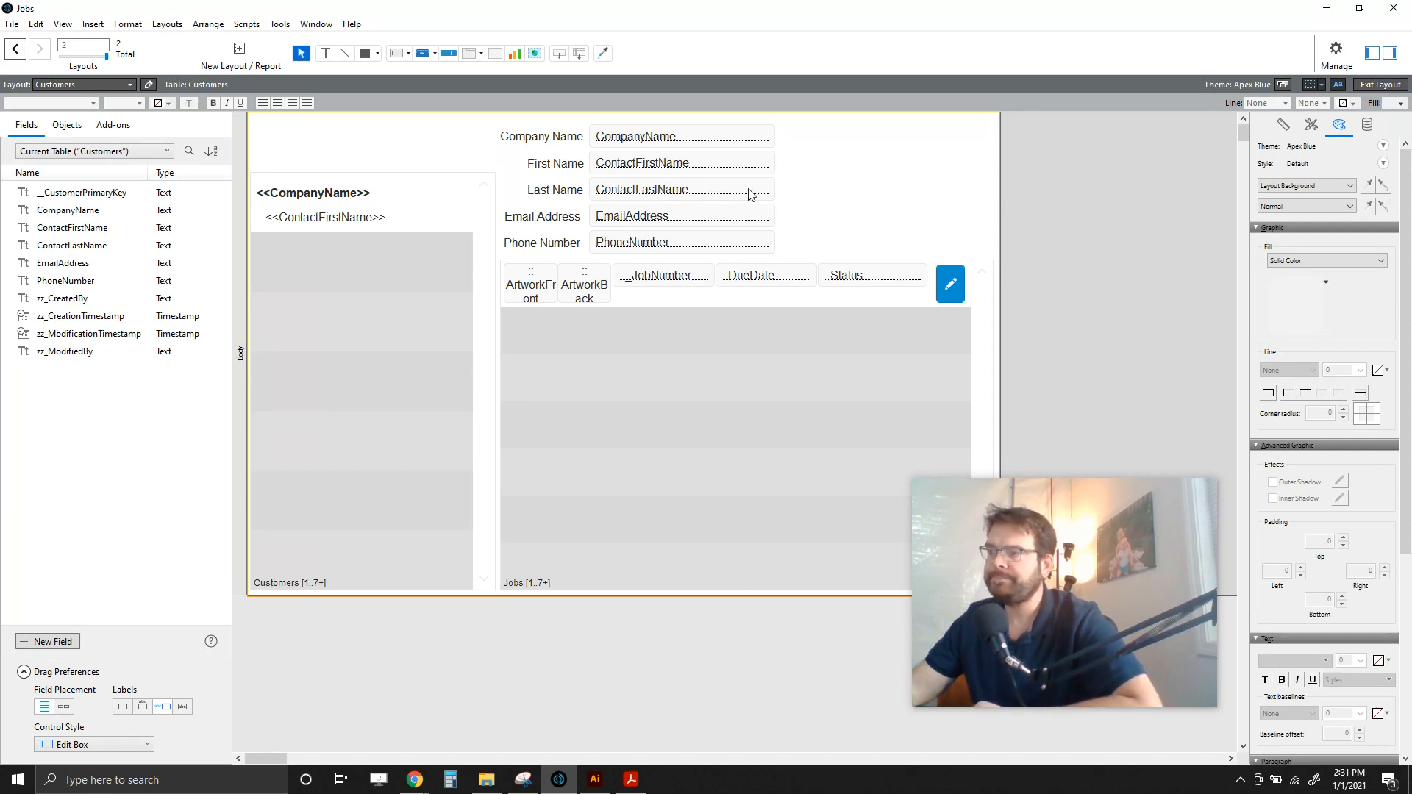
Step: Create a text field named g_Search in the Customers table of the database
key(ctrl+shift+d)
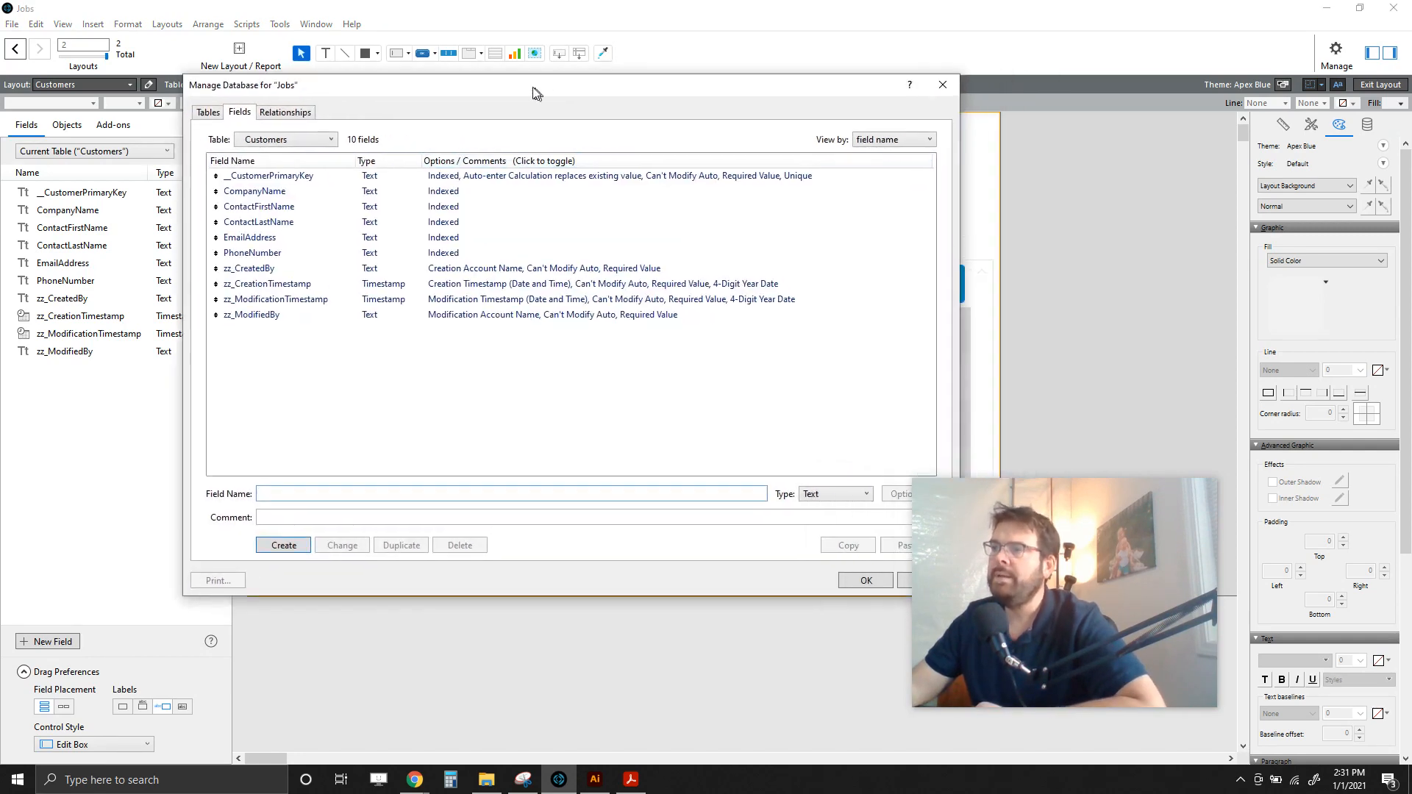
drag(536, 93, 466, 91)
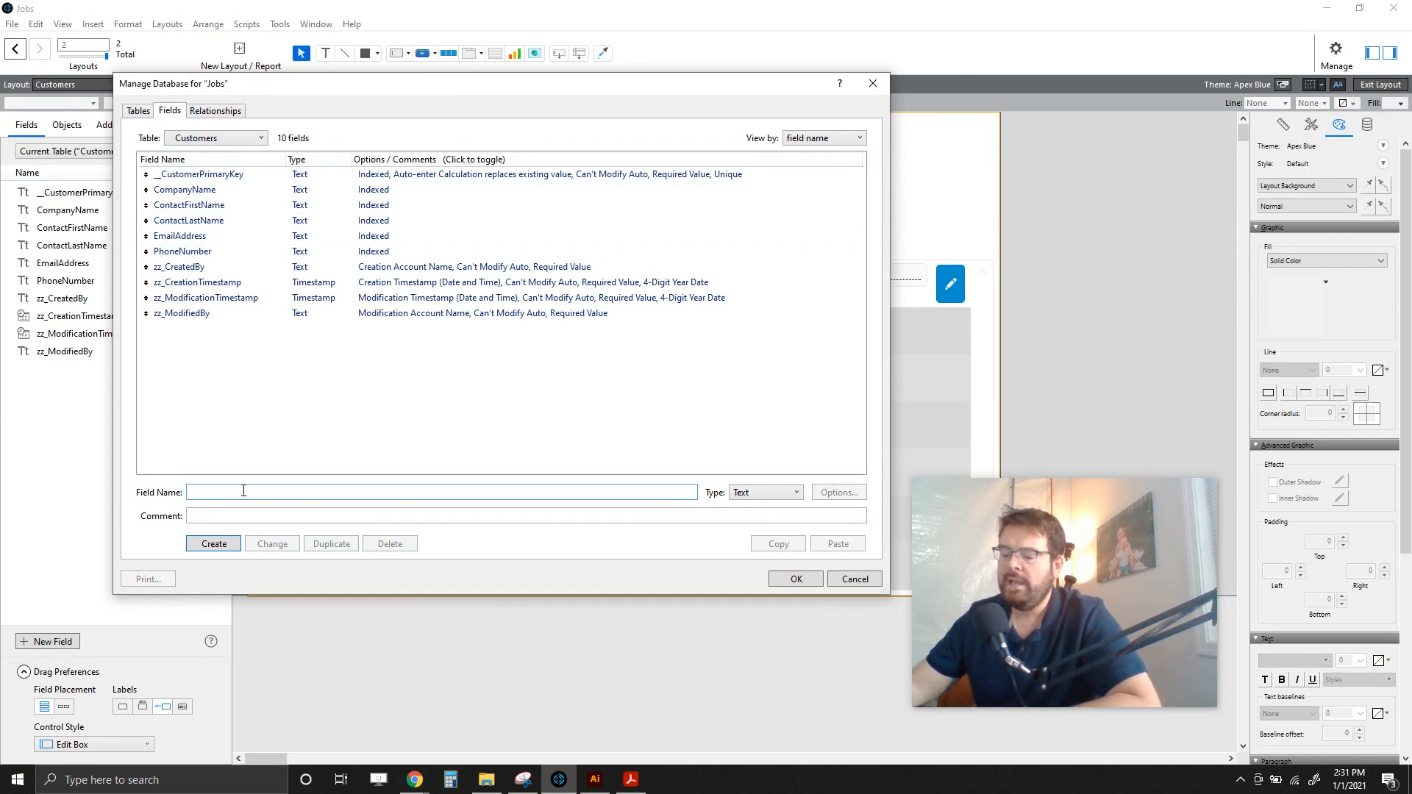
text(g_Search)
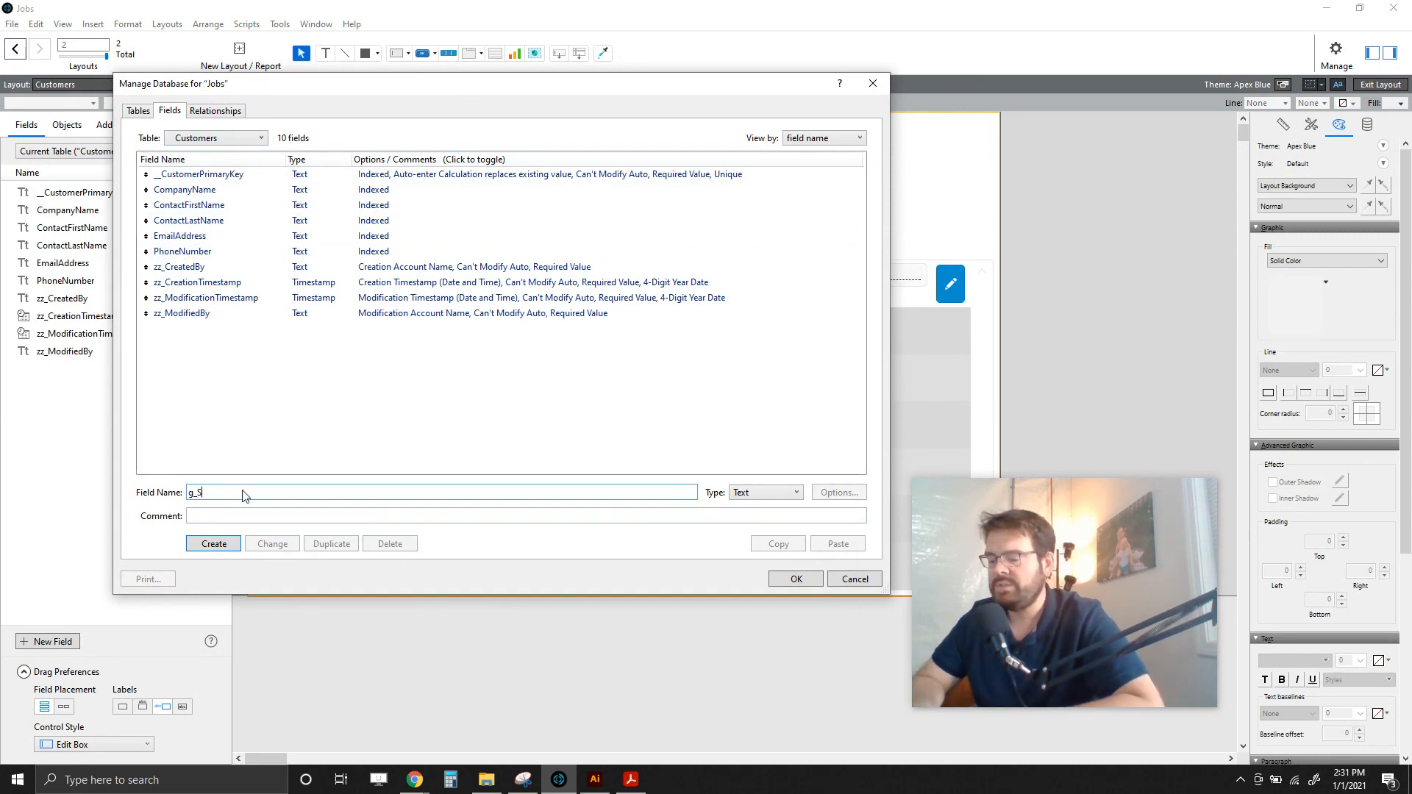
click(224, 544)
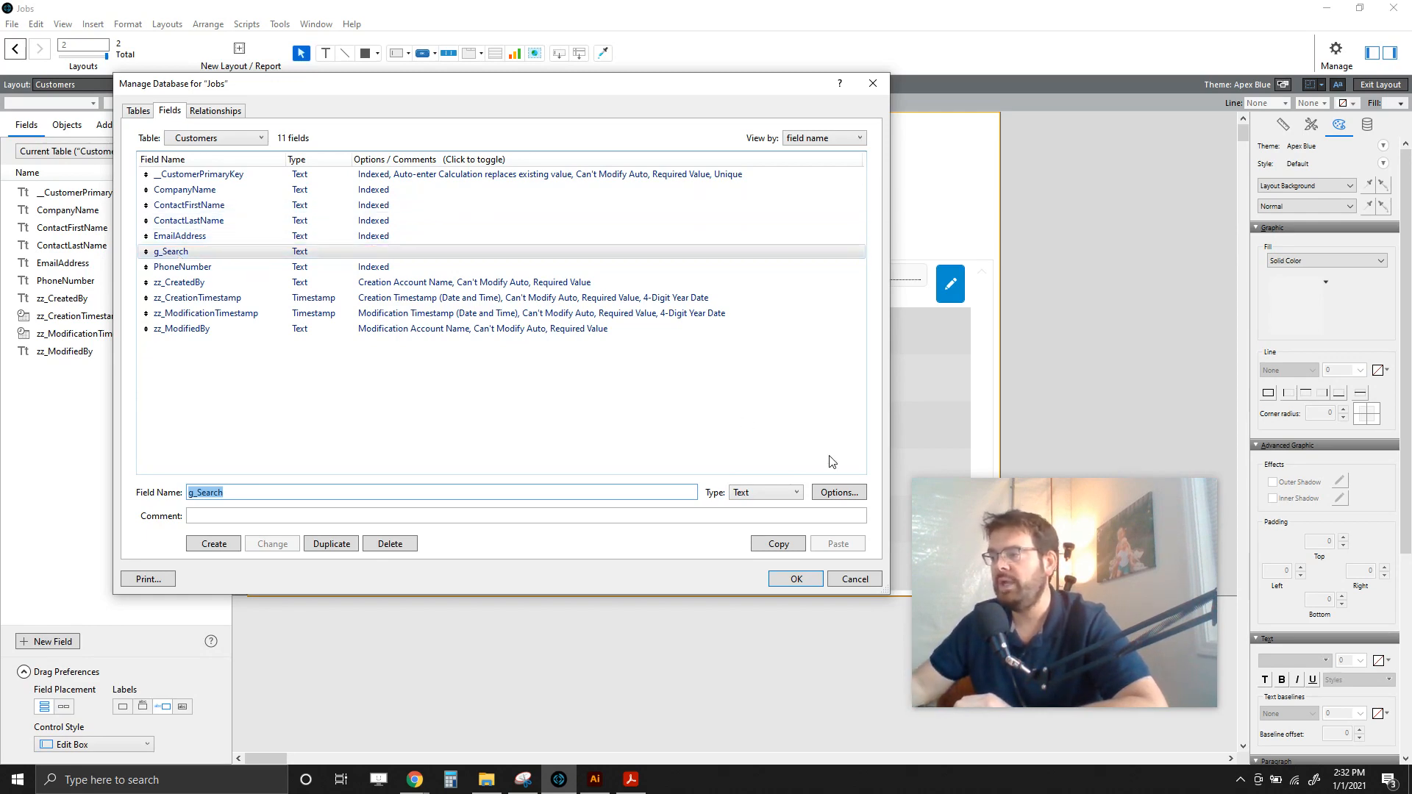
Step: Set the g_Search field to use global storage and accept the database changes
click(835, 494)
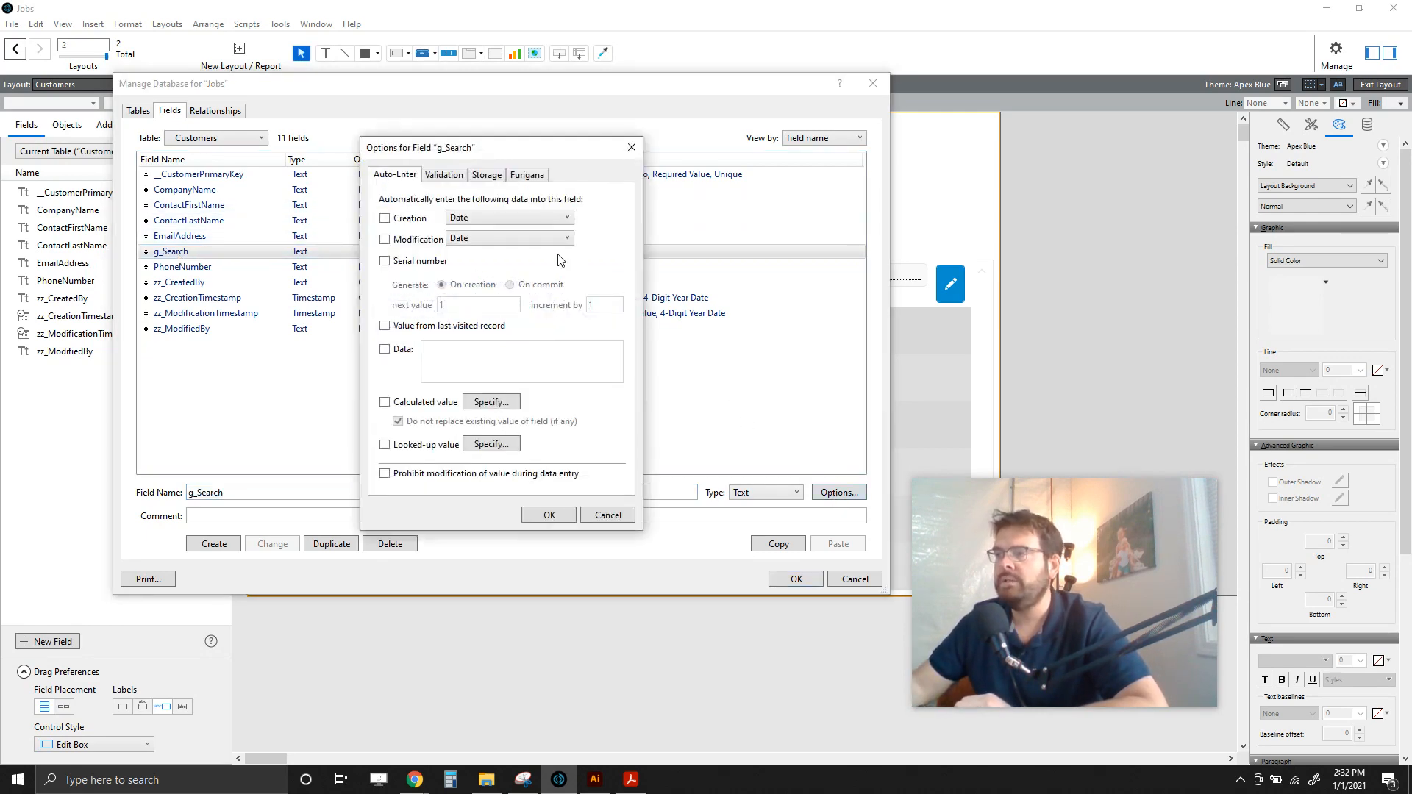
click(486, 175)
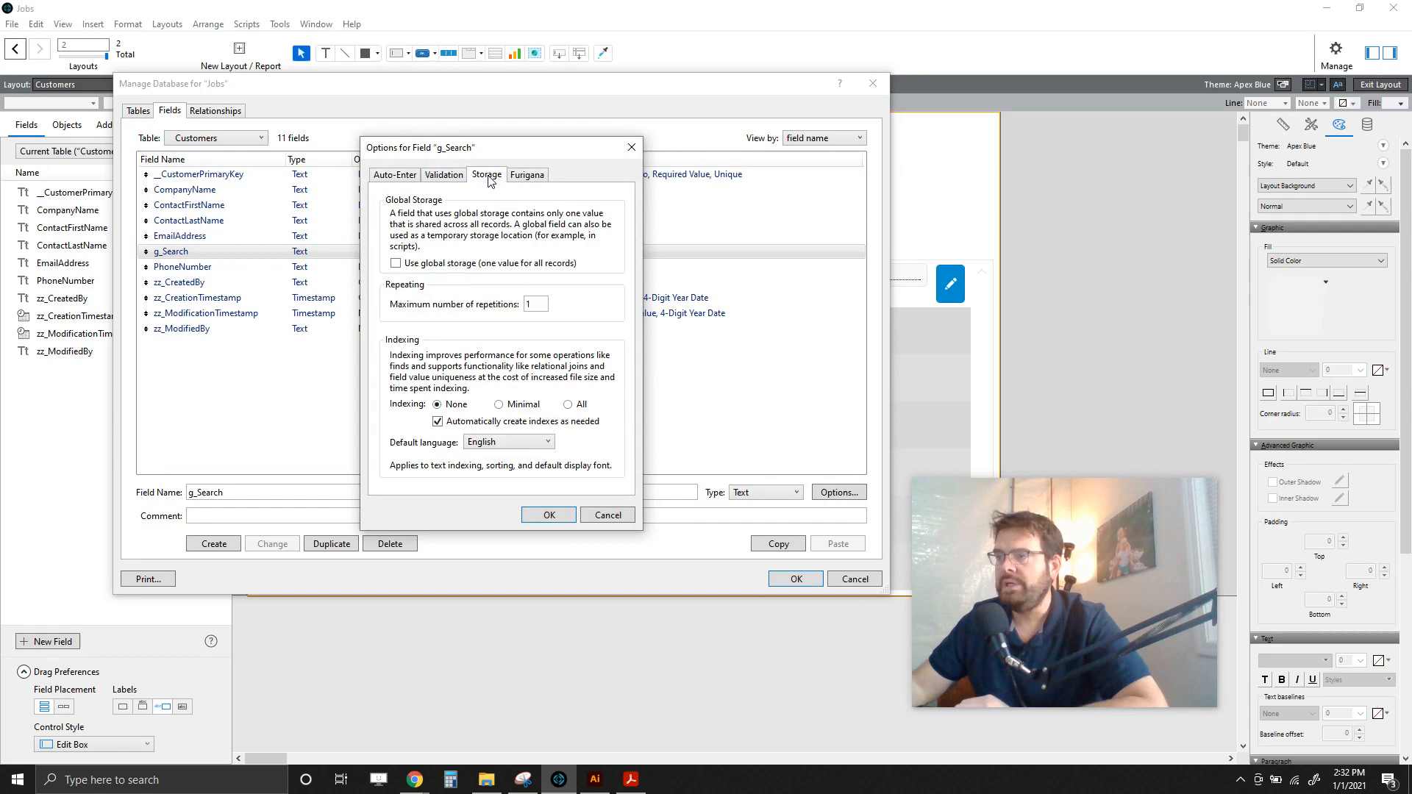
click(396, 264)
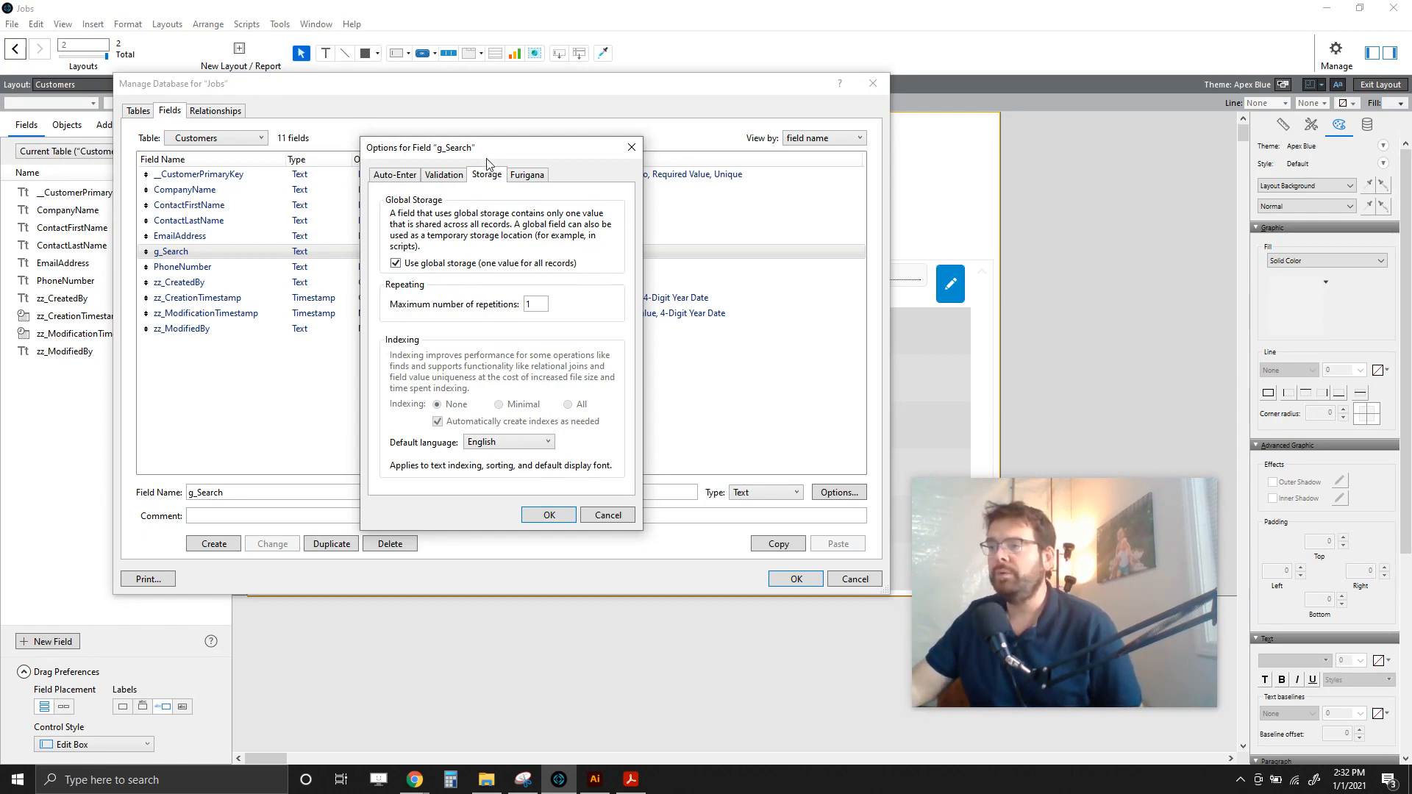
drag(487, 151, 468, 107)
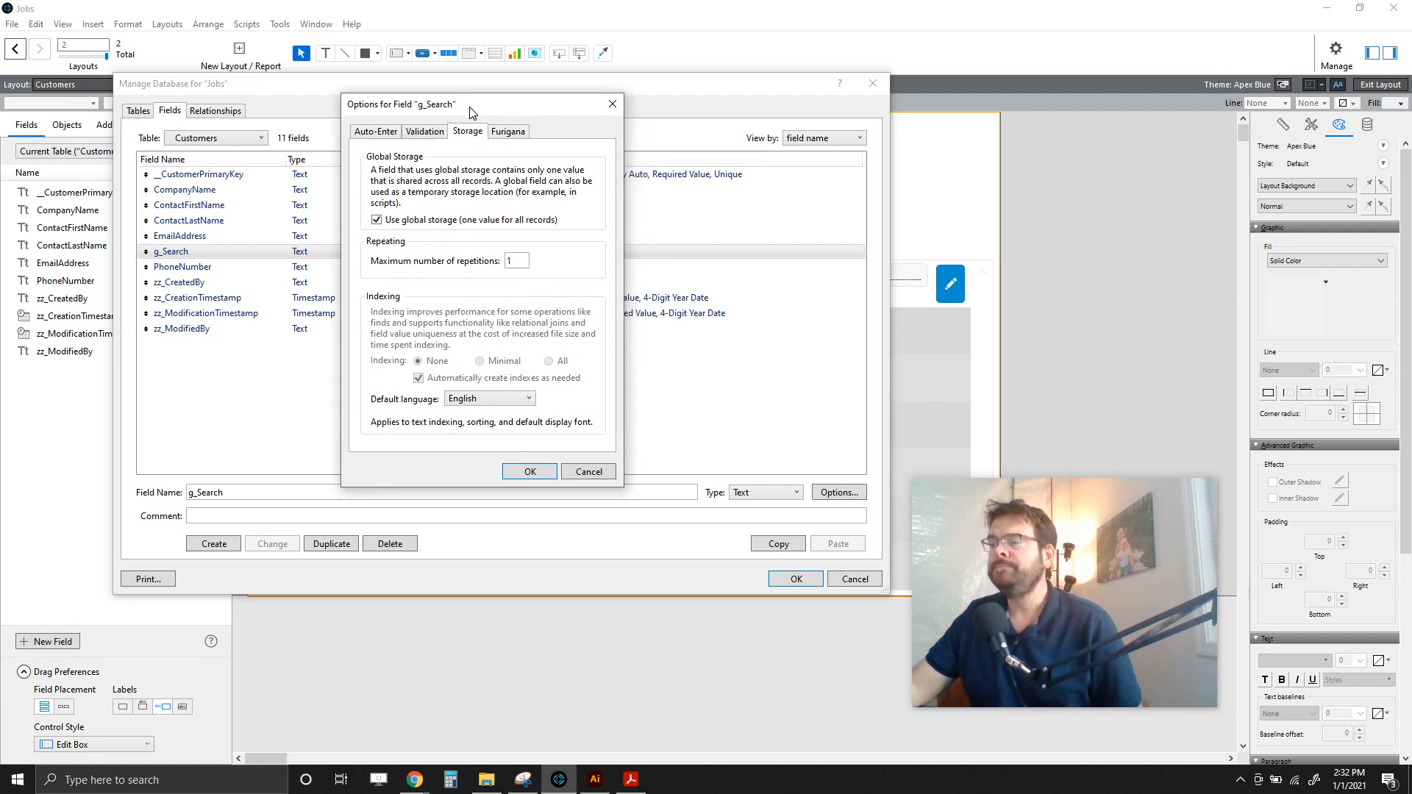
click(527, 472)
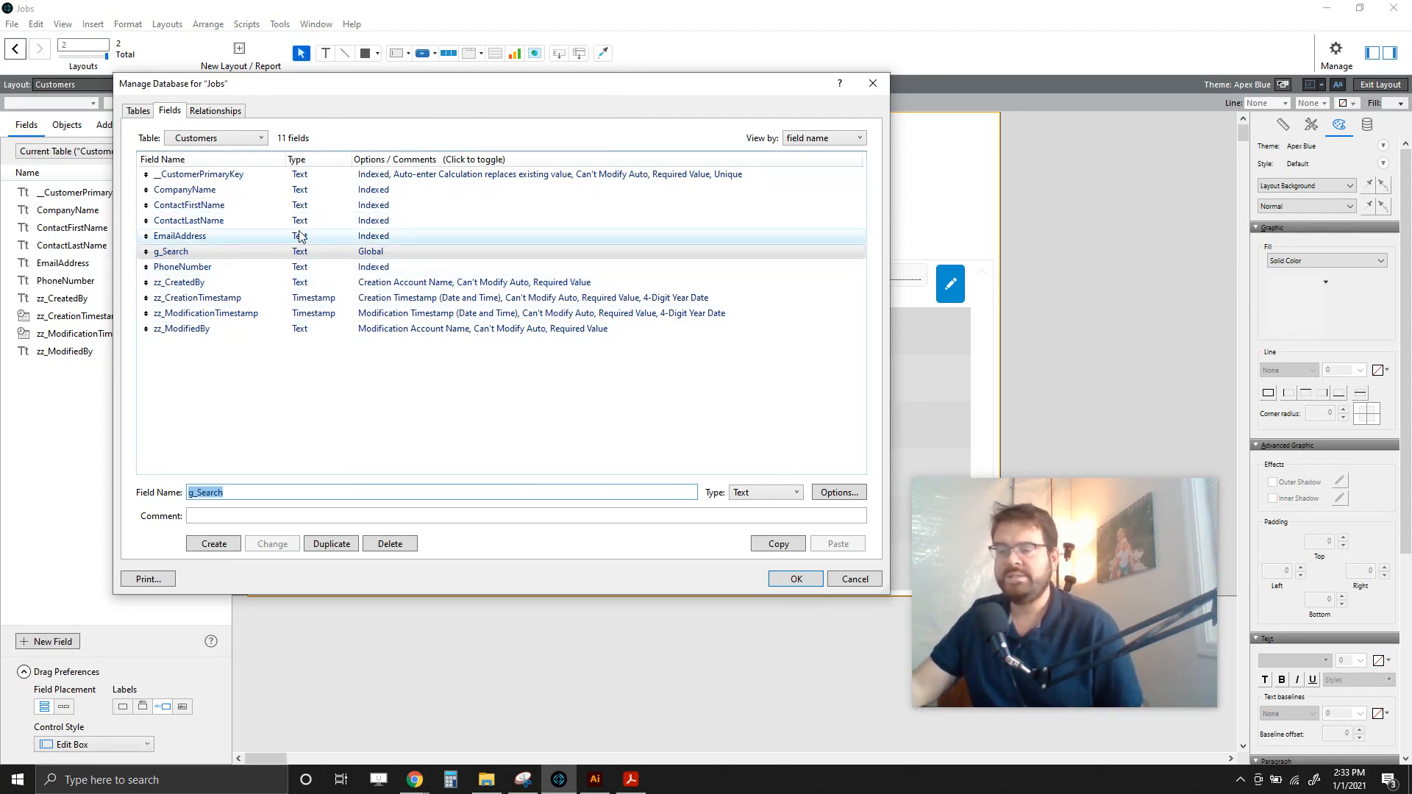
click(787, 581)
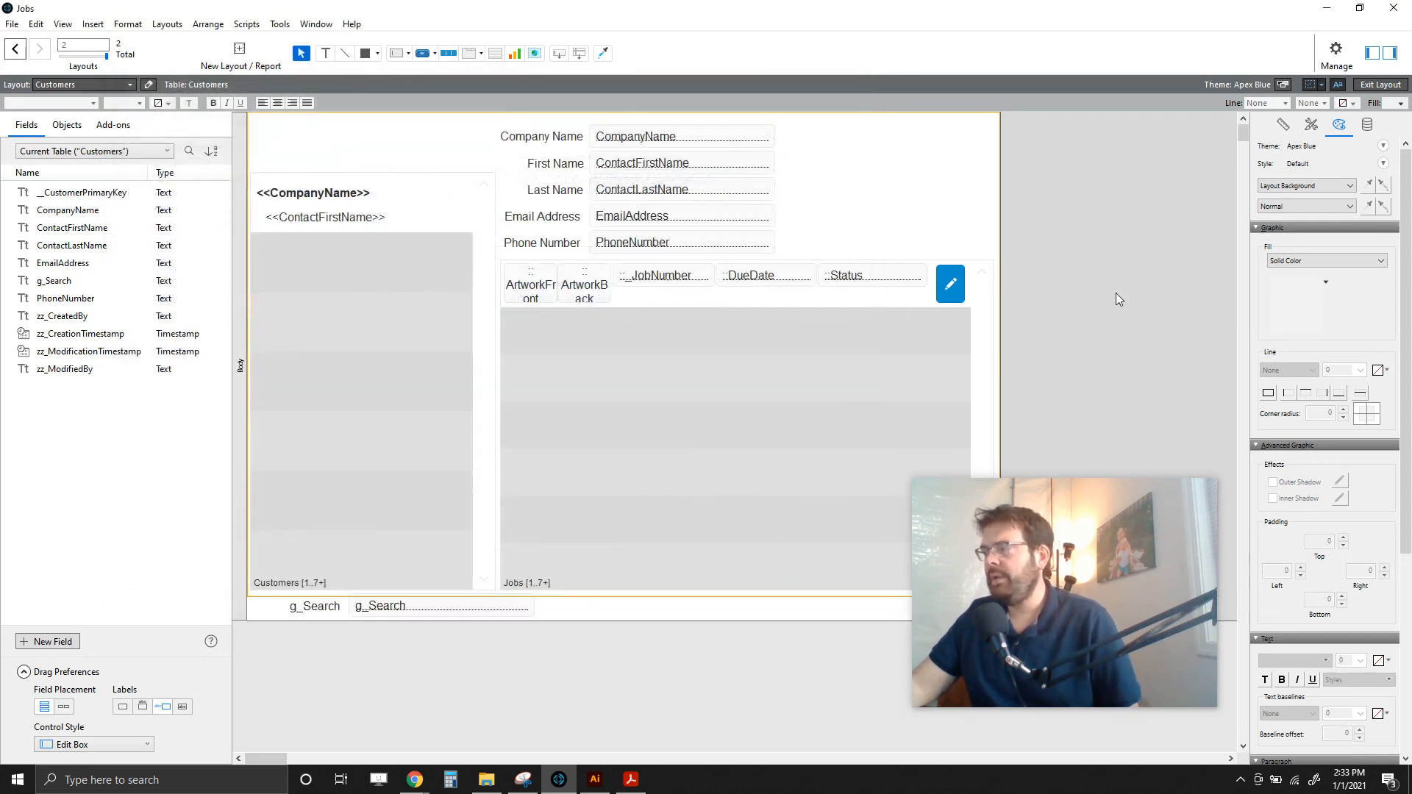
Step: Place the g_Search field above the Customers portal and widen it to about the width of the portal rows
click(302, 614)
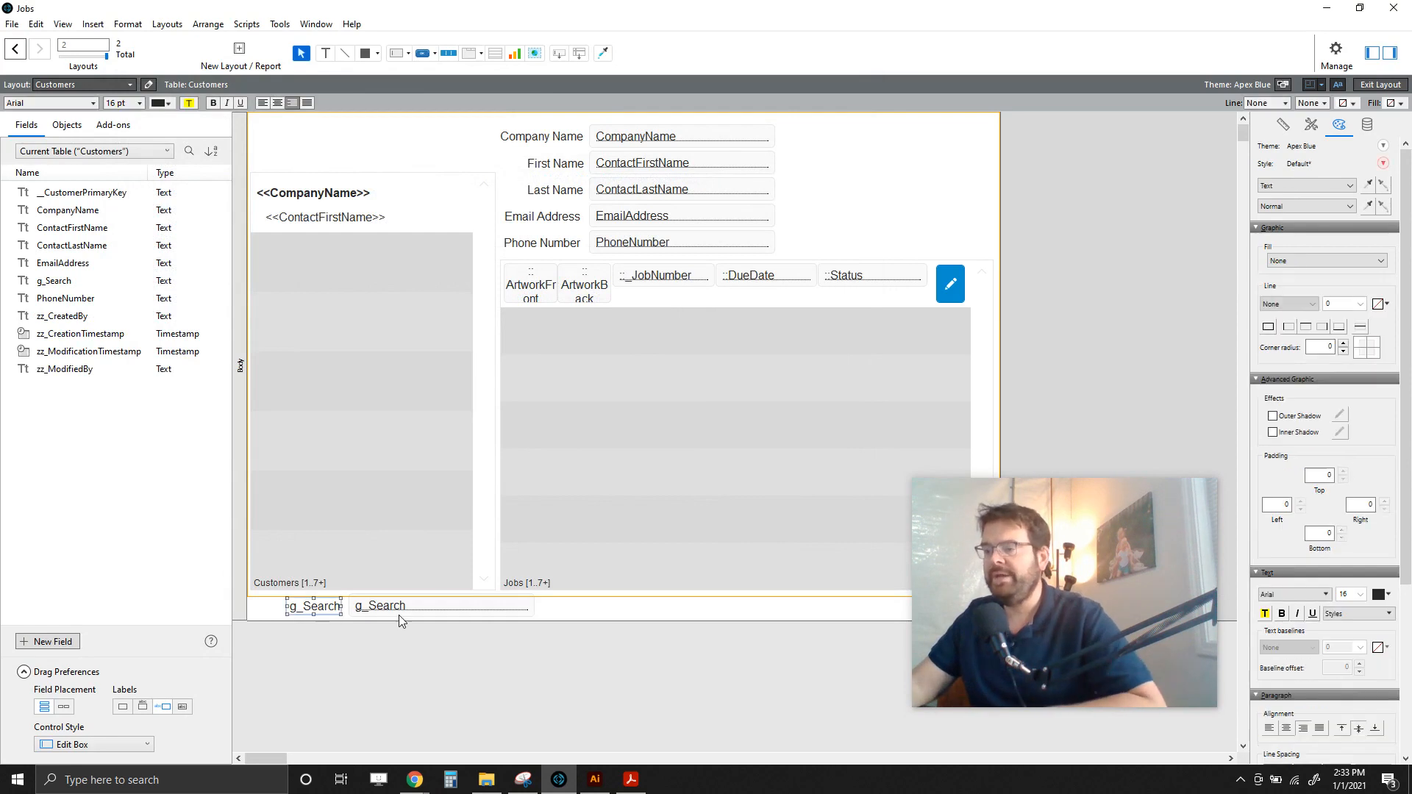
click(399, 613)
drag(407, 607, 310, 159)
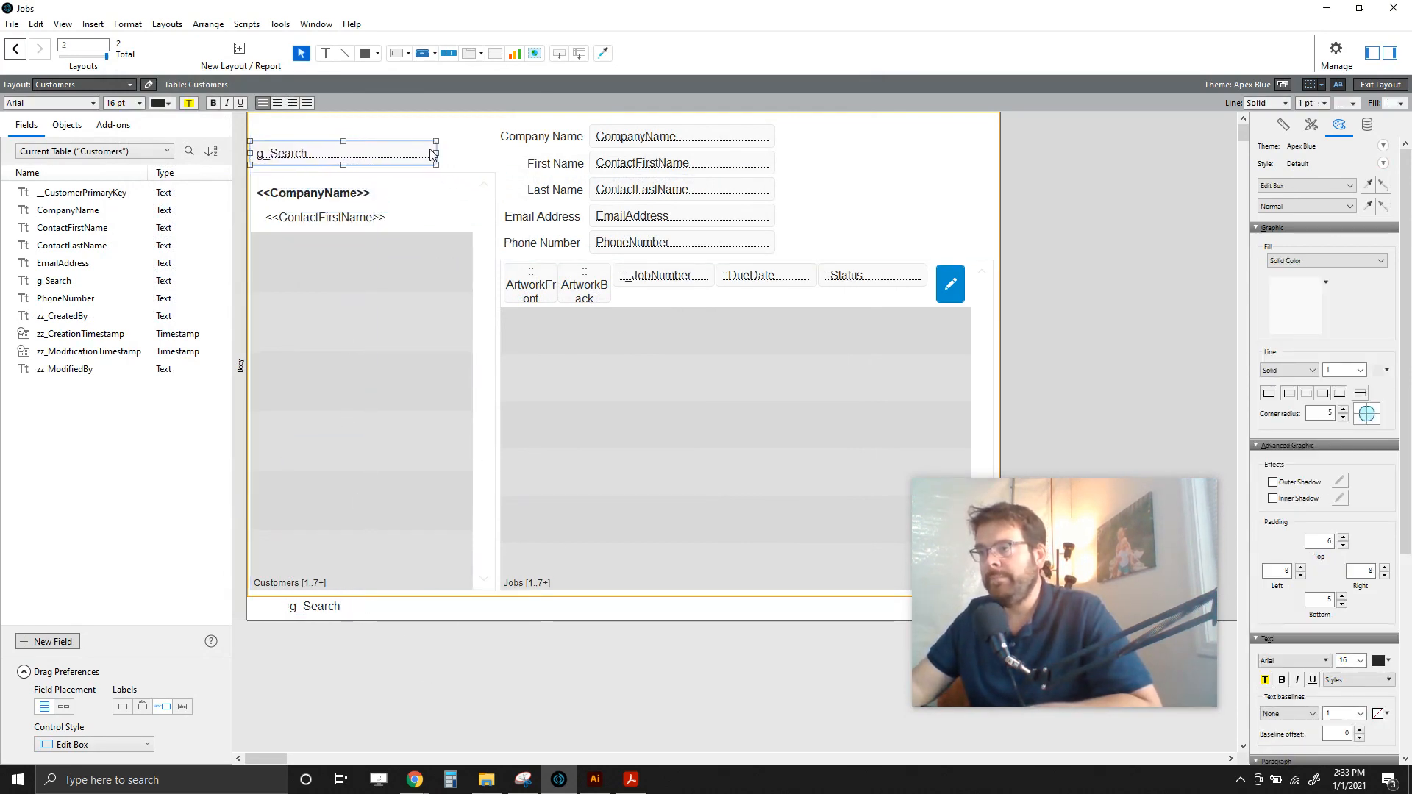
drag(436, 152, 467, 152)
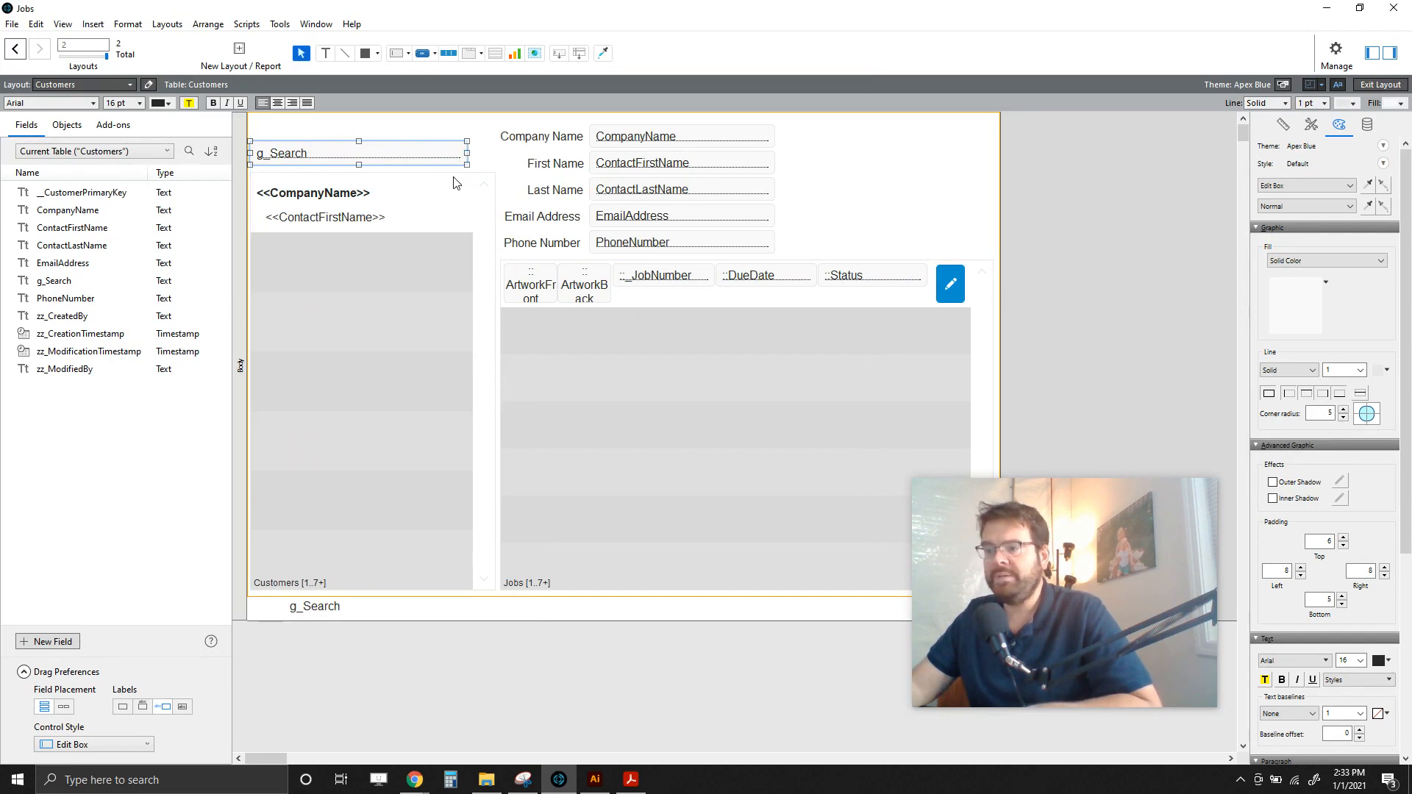
Step: Delete the leftover g_Search label and shorten the layout body to end just below the portals
click(325, 612)
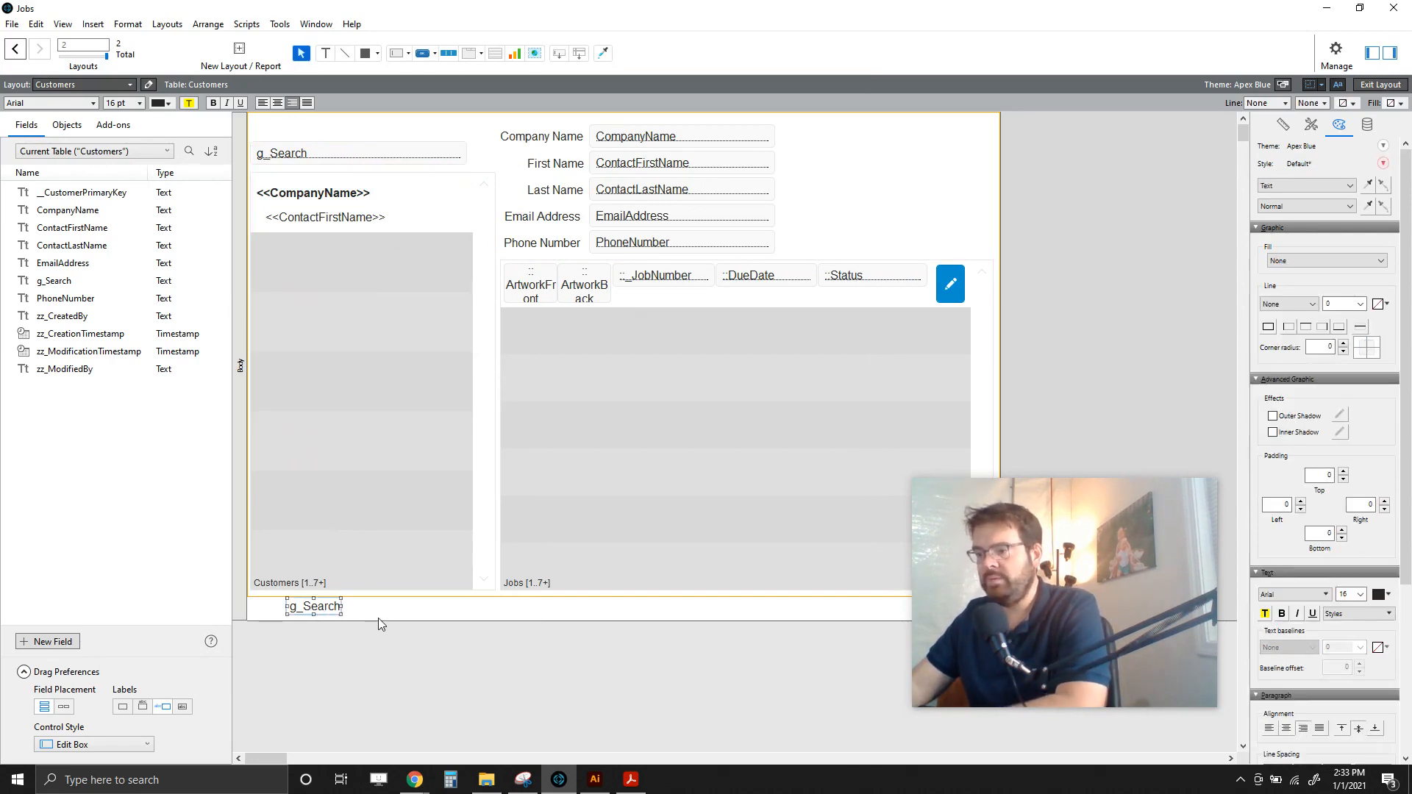
key(Delete)
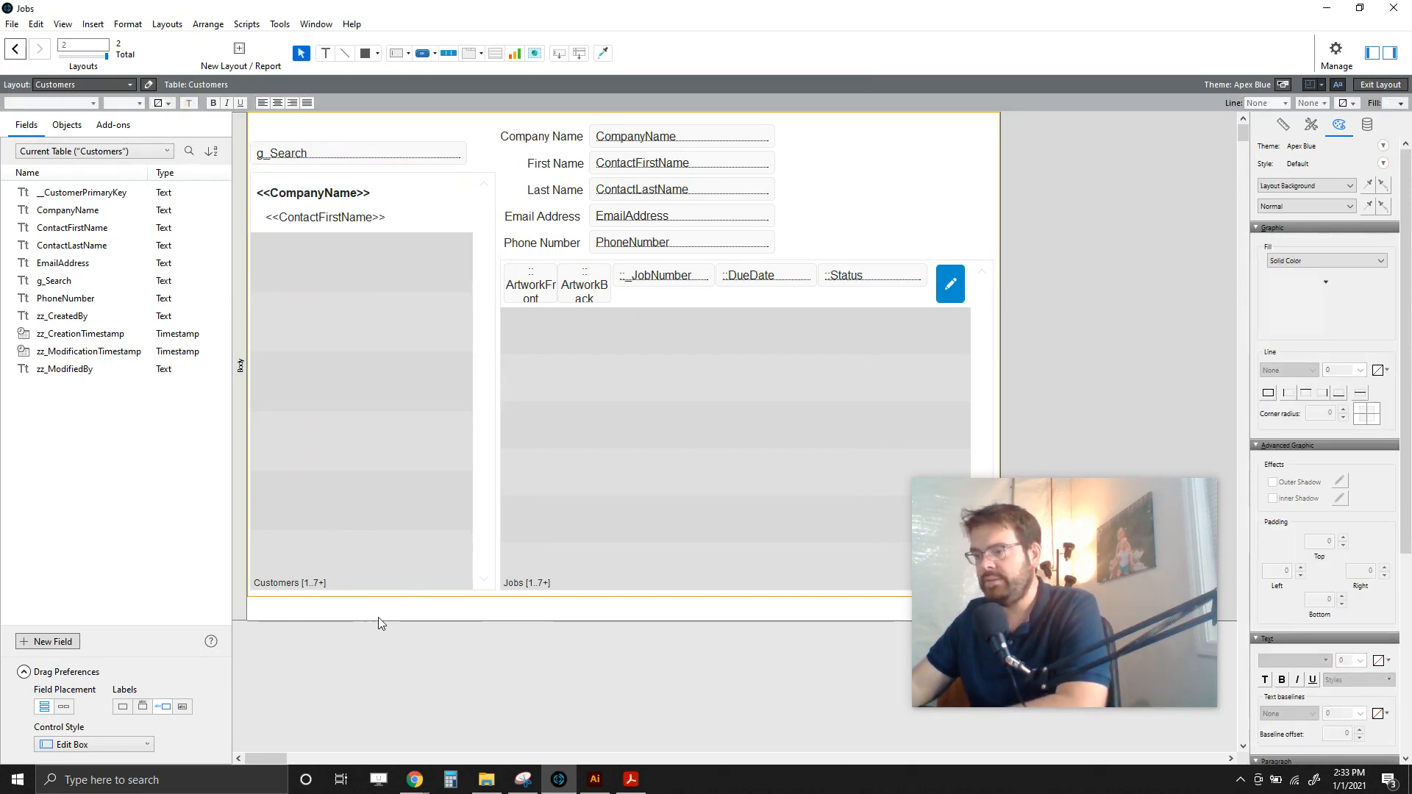
drag(378, 620, 378, 597)
Step: Review the layout preference that controls whether newly defined fields are added to the current layout
click(28, 25)
click(59, 269)
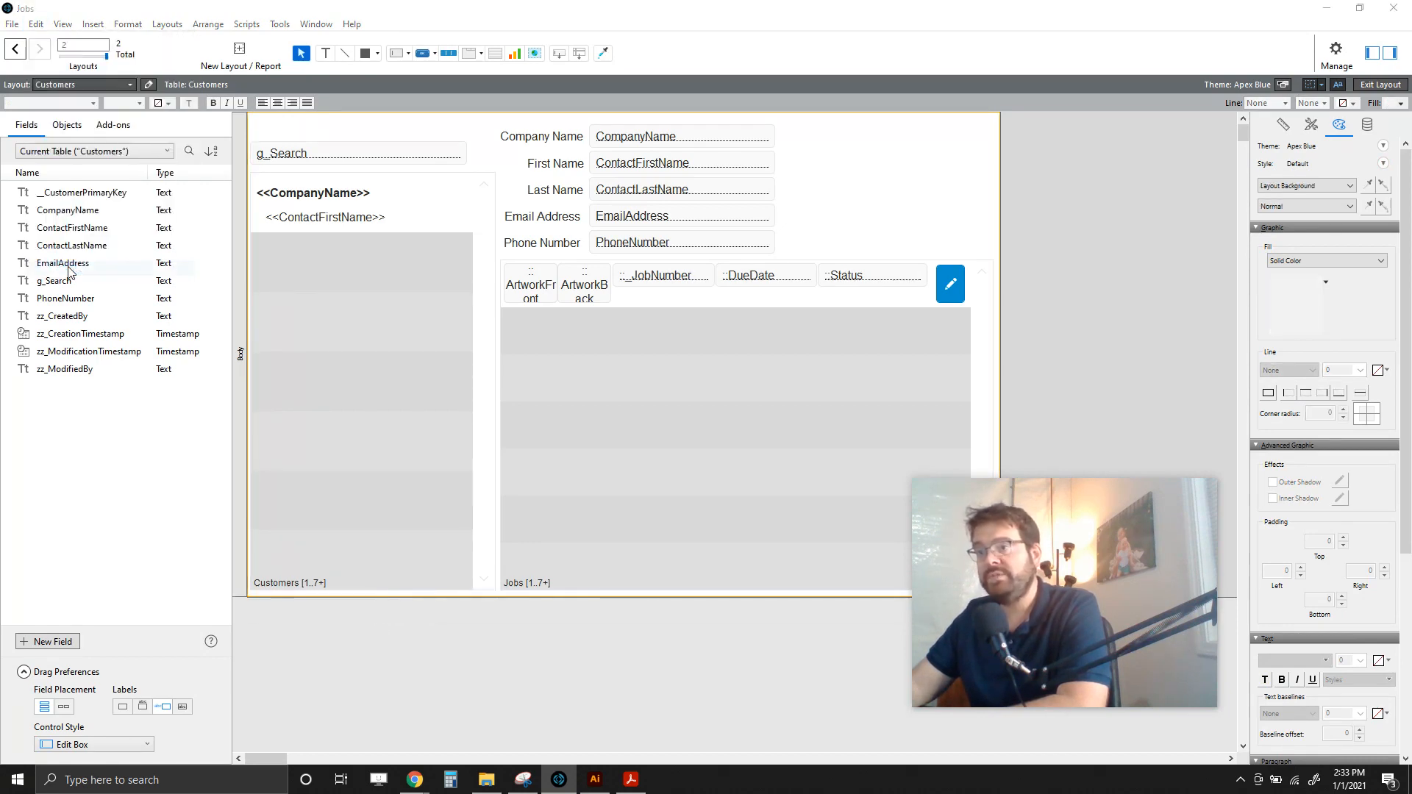
click(612, 223)
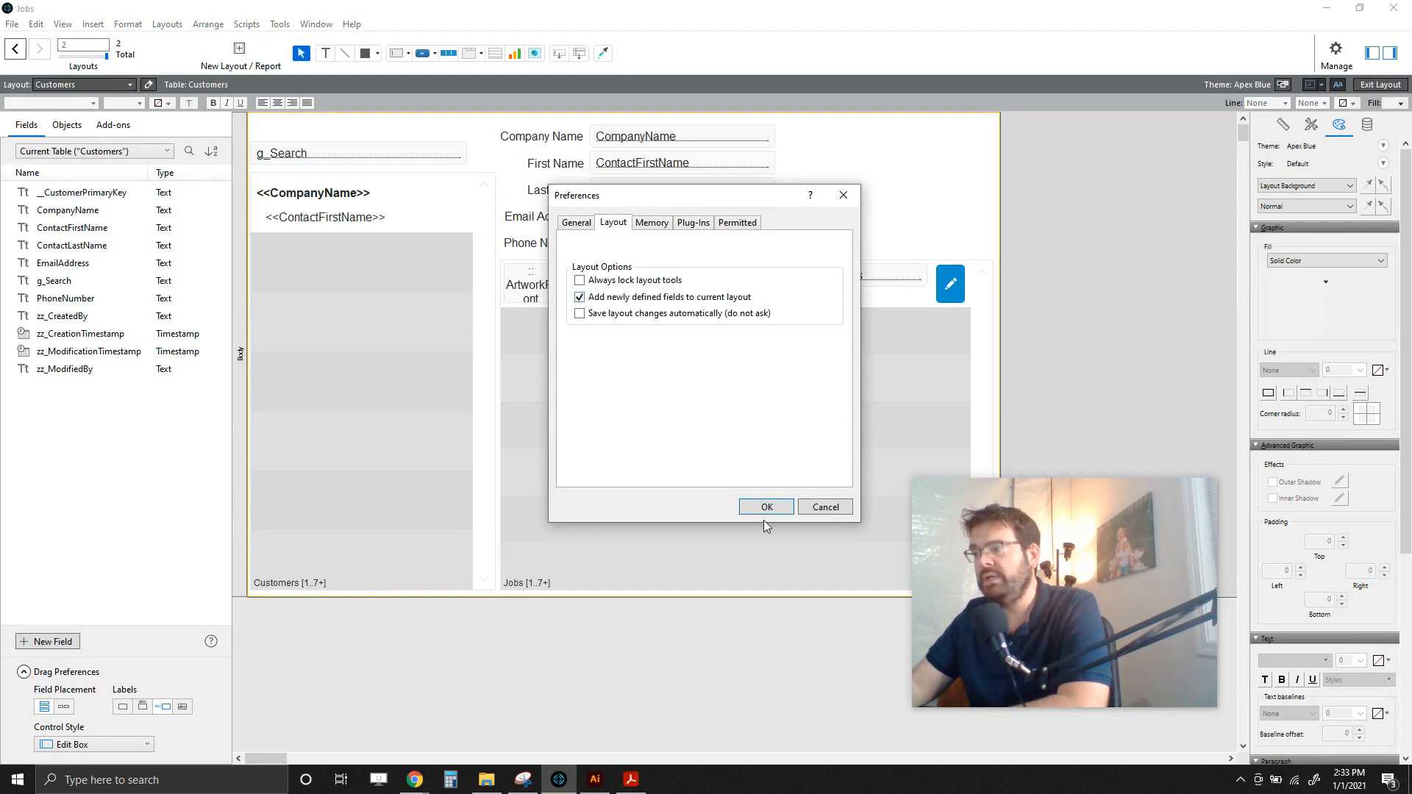
click(824, 507)
click(325, 150)
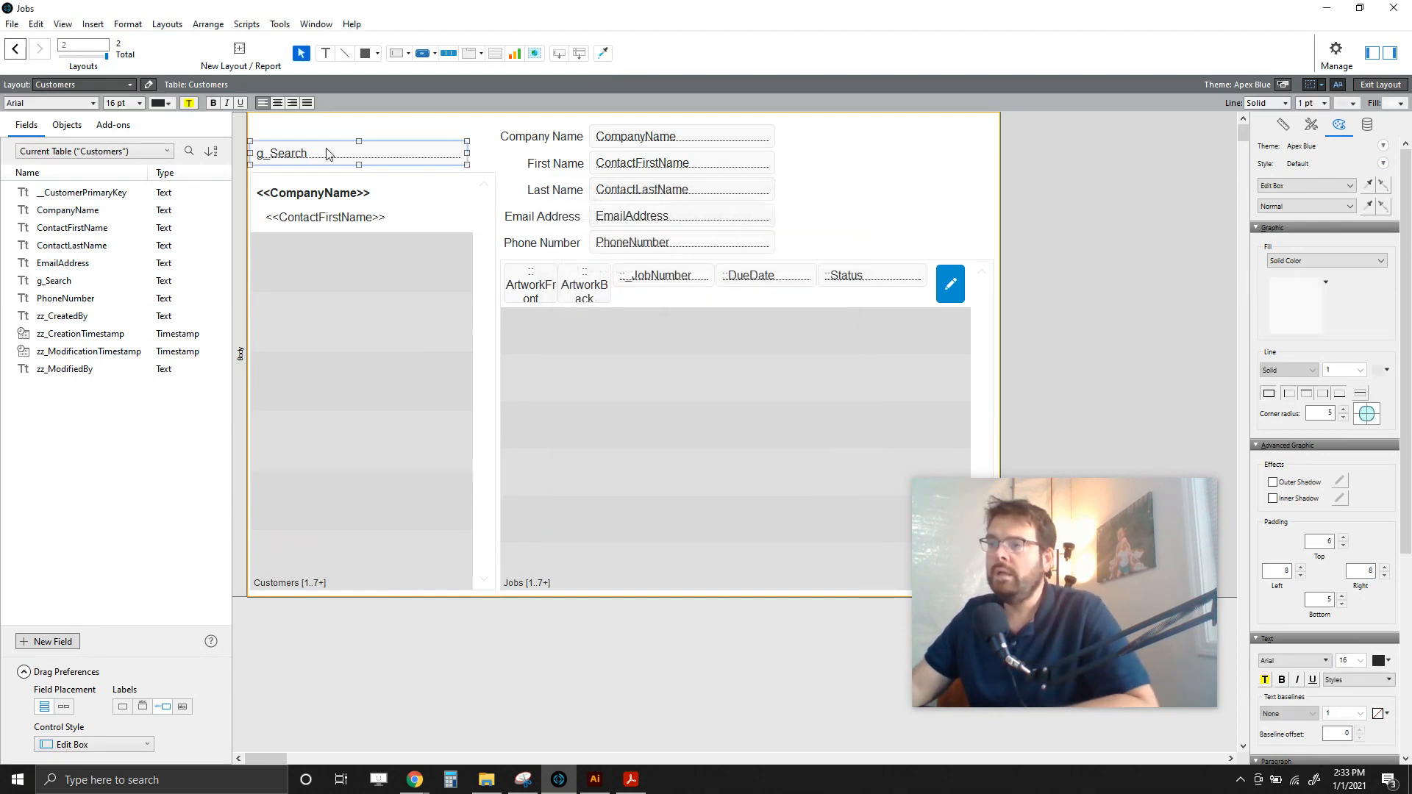
click(36, 24)
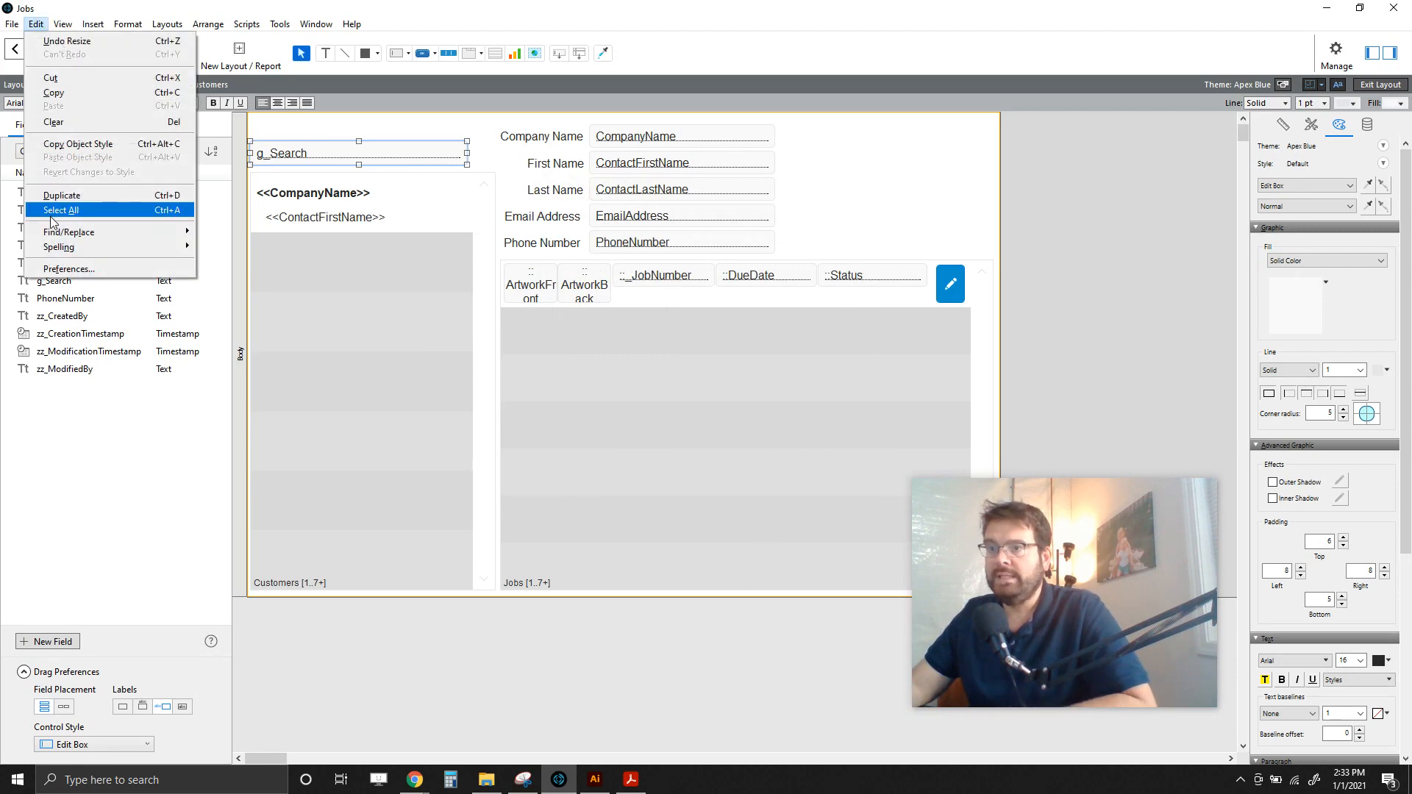
click(59, 269)
click(613, 223)
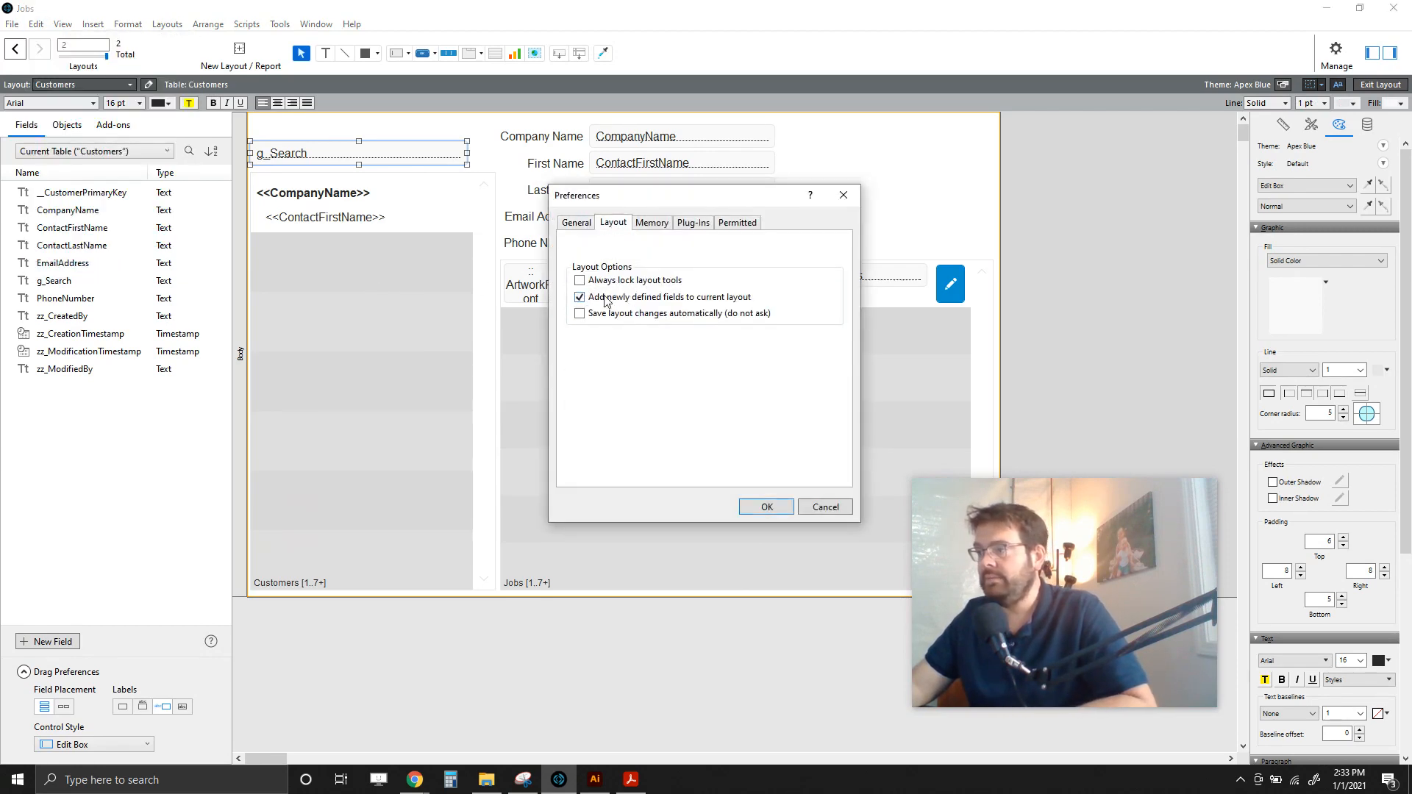
click(765, 507)
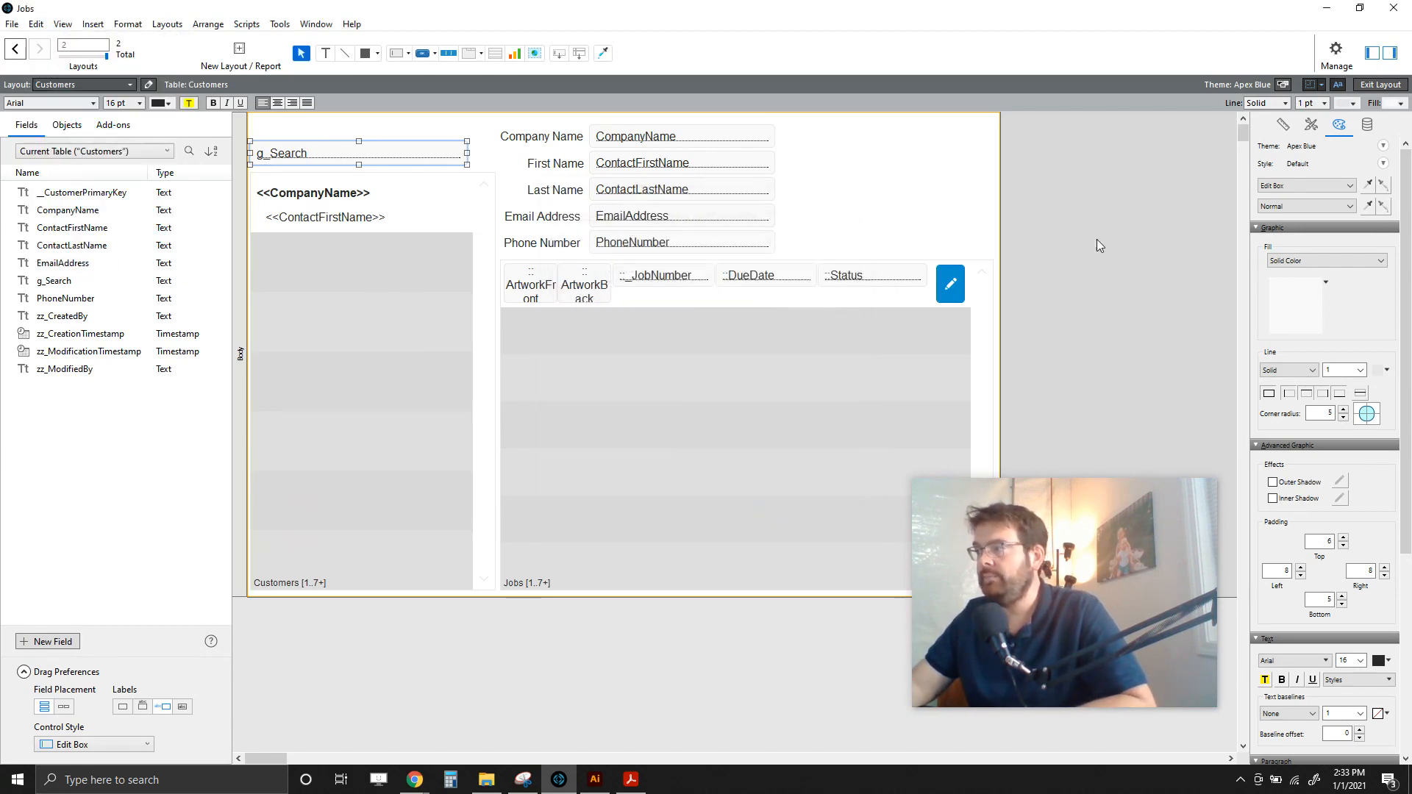
Step: Exit layout editing and save the changes to the Customers layout
click(1097, 239)
click(425, 159)
click(419, 123)
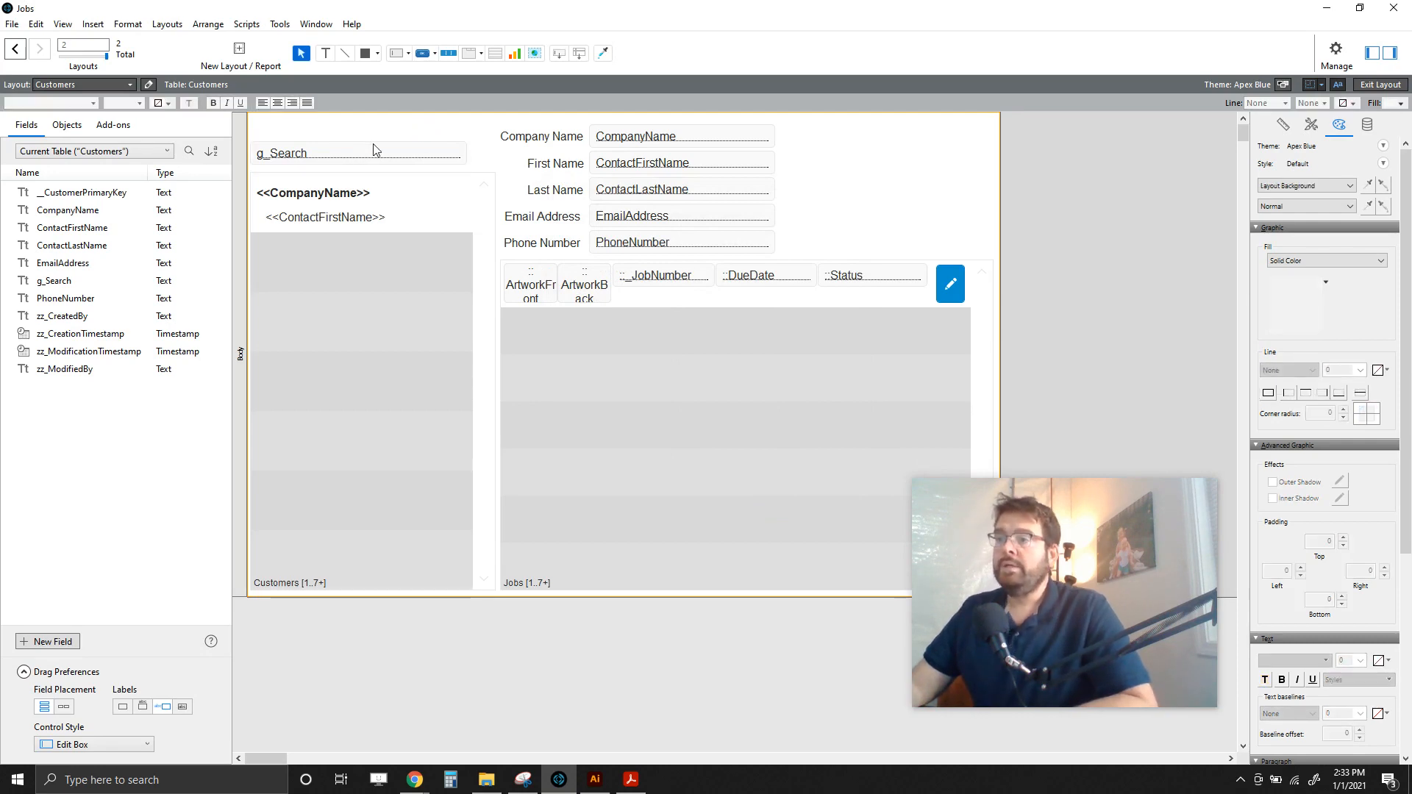
click(1380, 84)
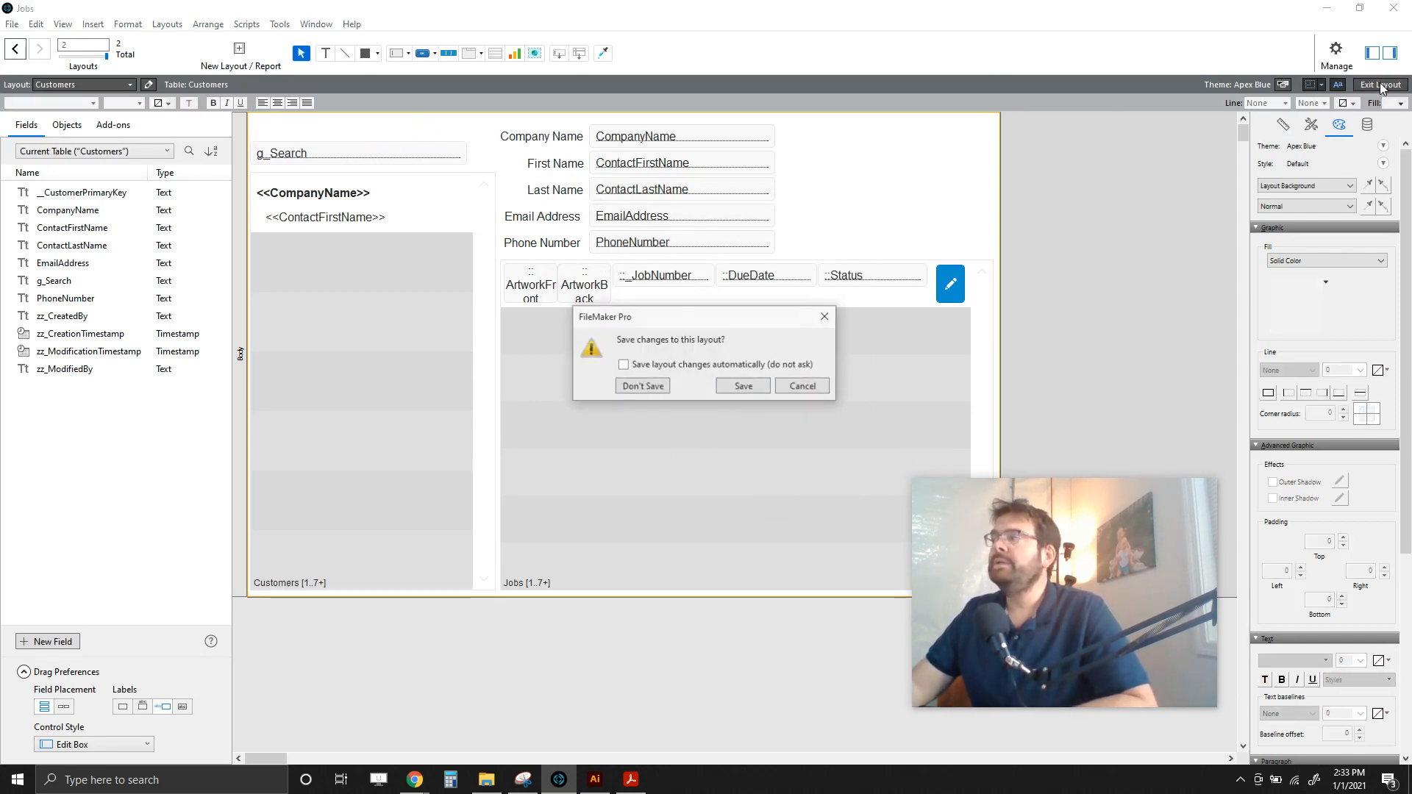
click(744, 387)
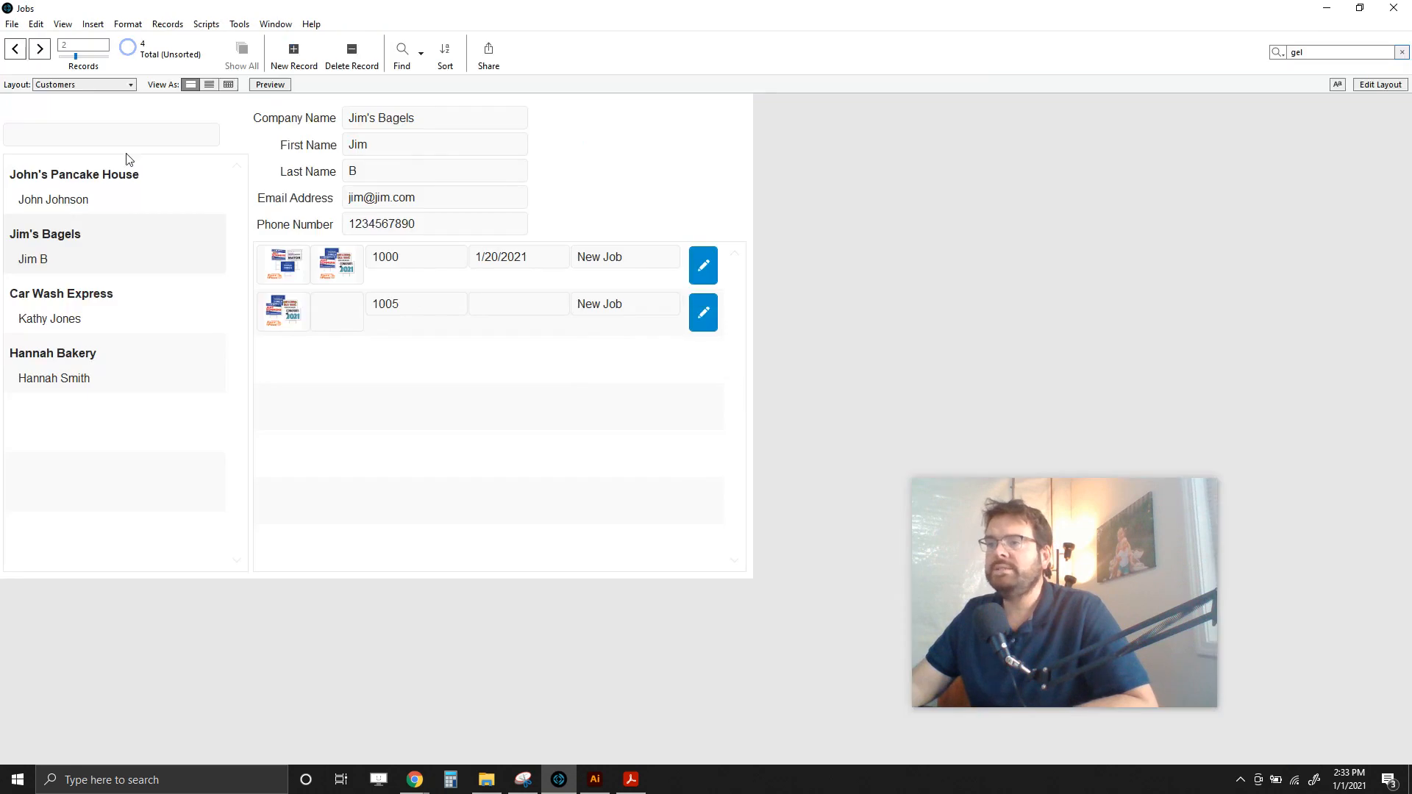
Step: Enter "It will do nothing right now." in the search field above the customer list and commit it
click(117, 133)
text(l)
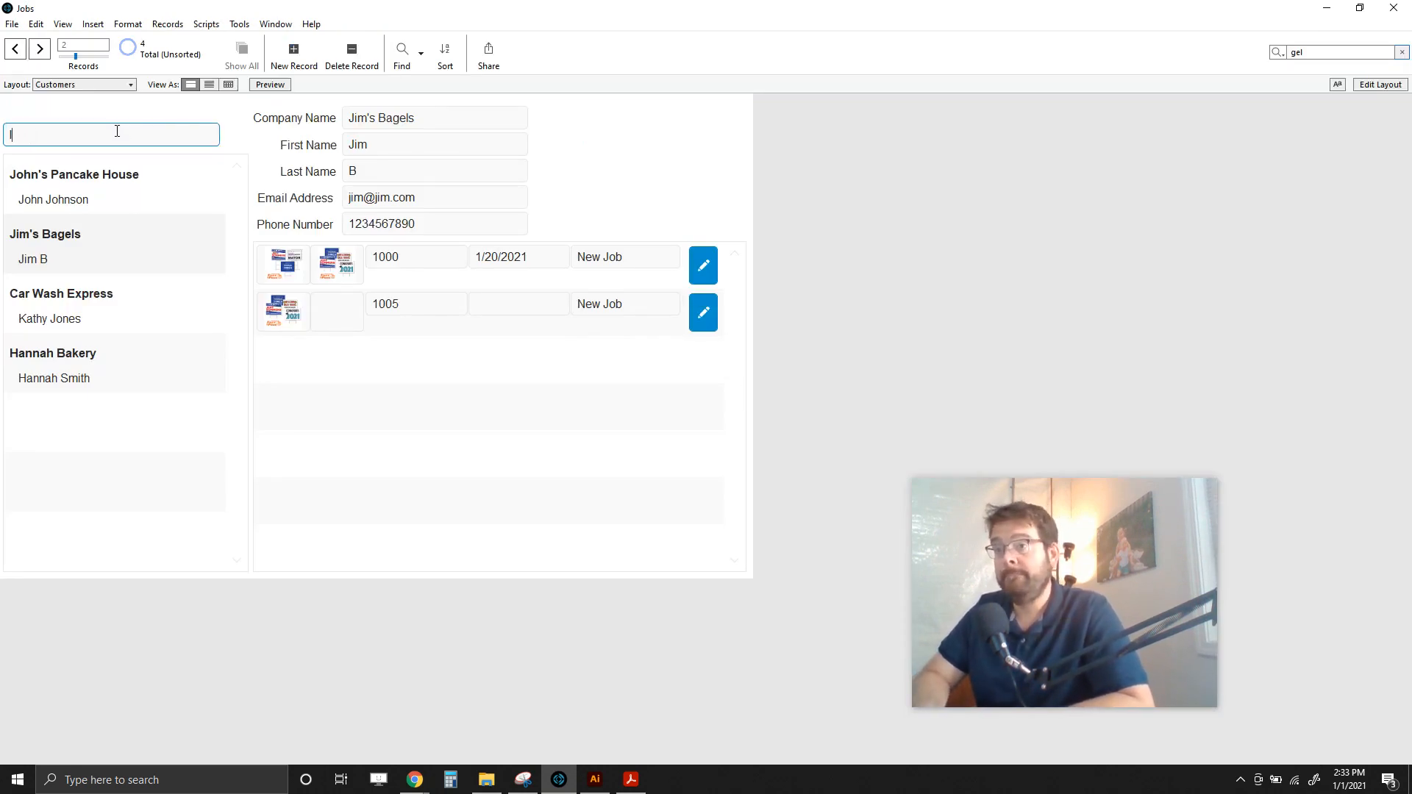
text(t will do nothi)
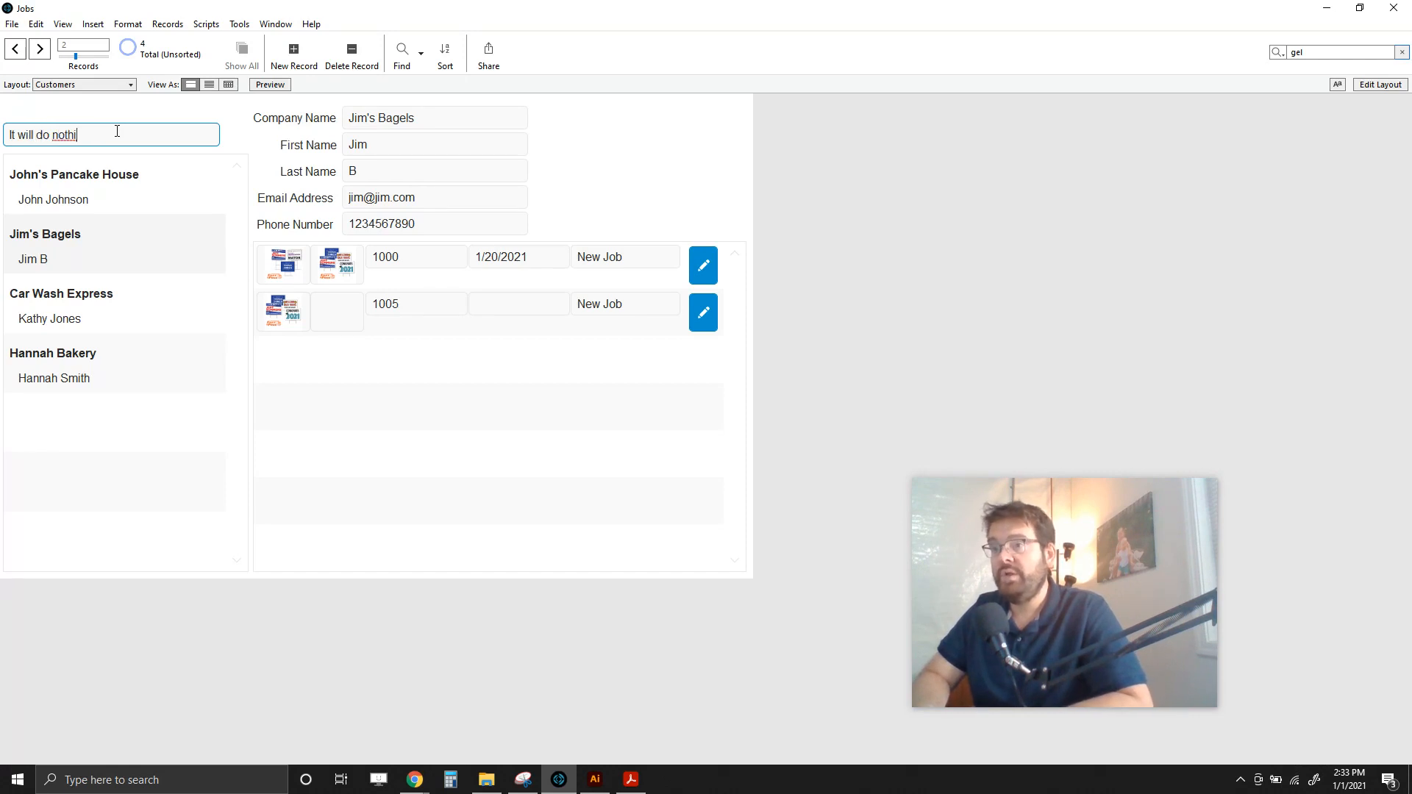
text(ng right now.)
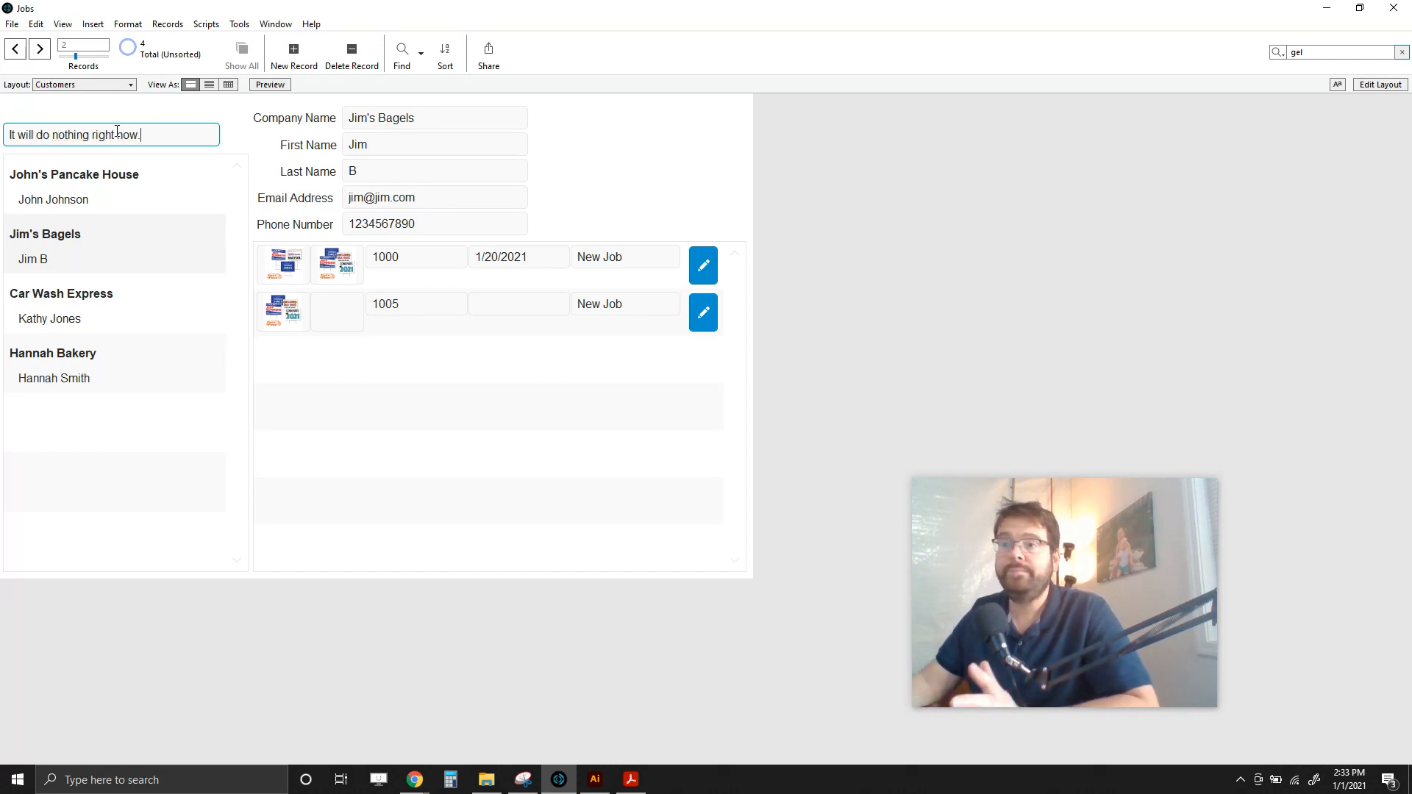
click(126, 120)
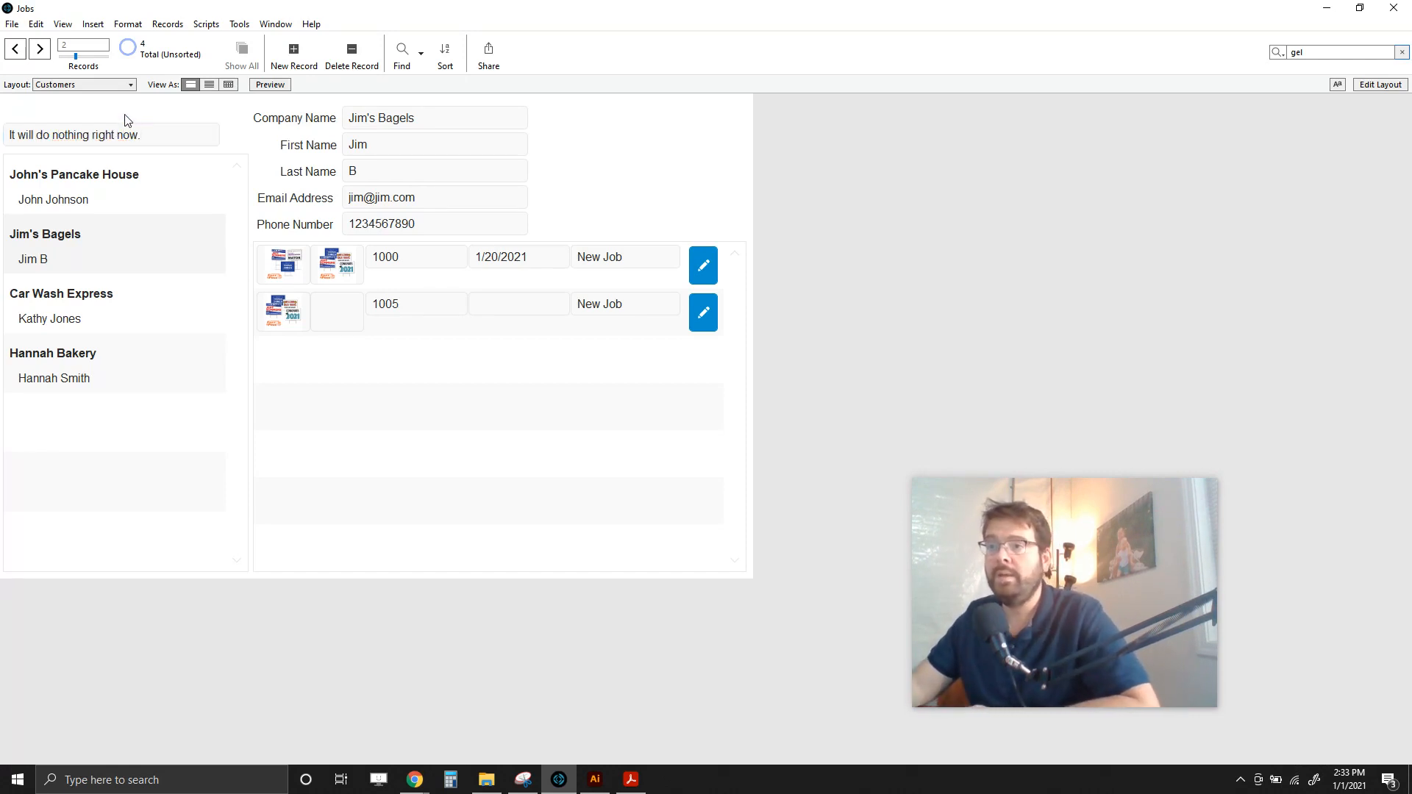
Step: Switch between the customer records, ending on Hannah Bakery, and check the search field's text on each one
click(40, 50)
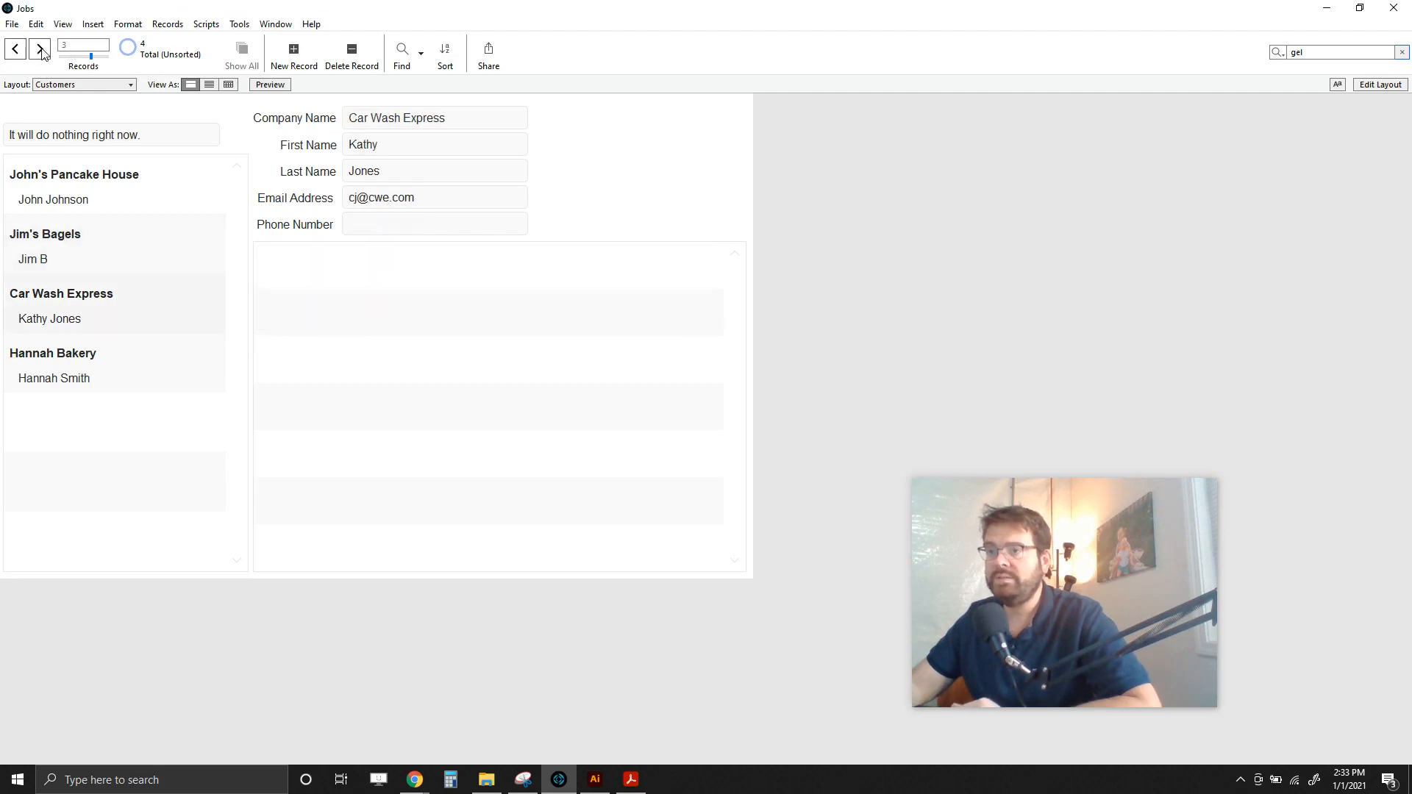
click(88, 380)
click(82, 318)
click(79, 264)
click(73, 195)
click(68, 295)
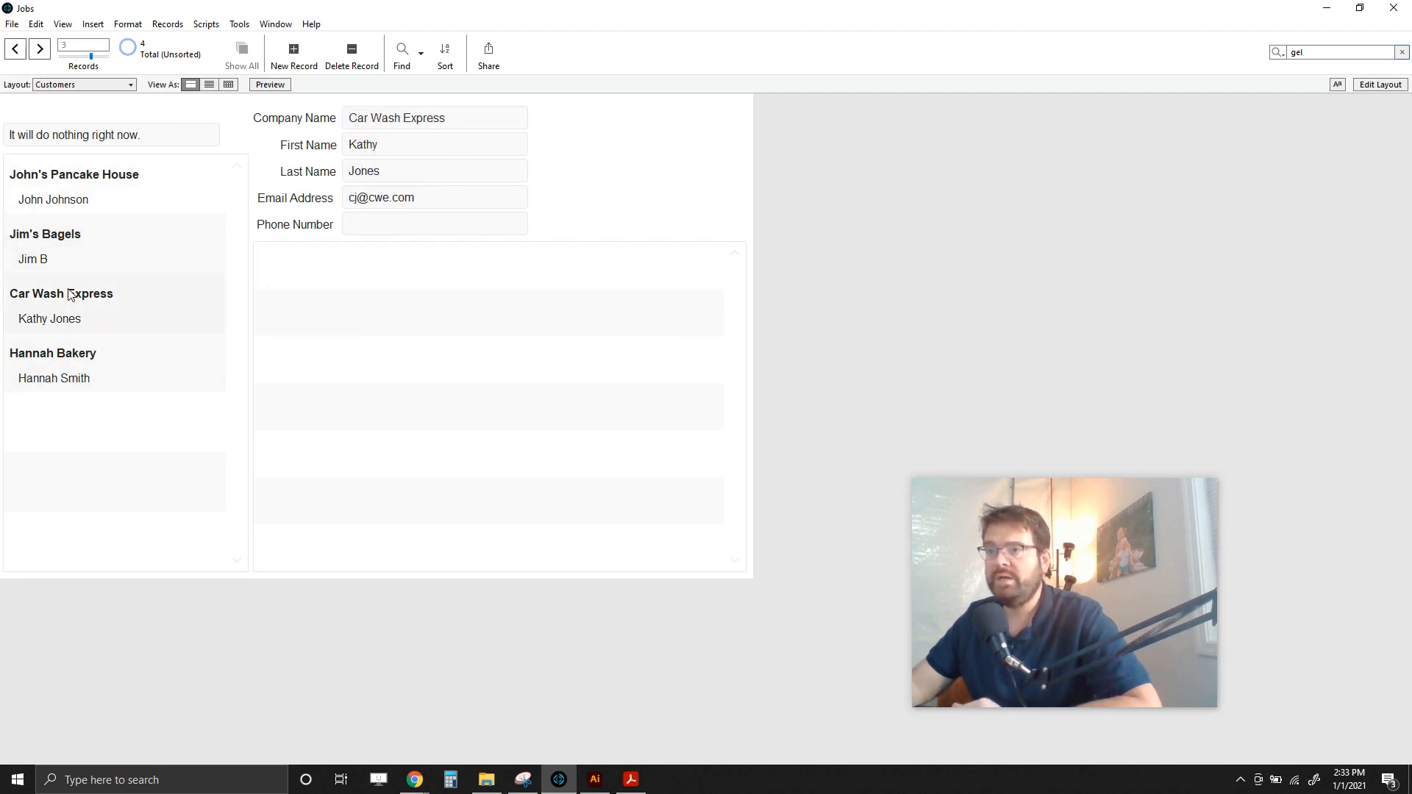
click(74, 364)
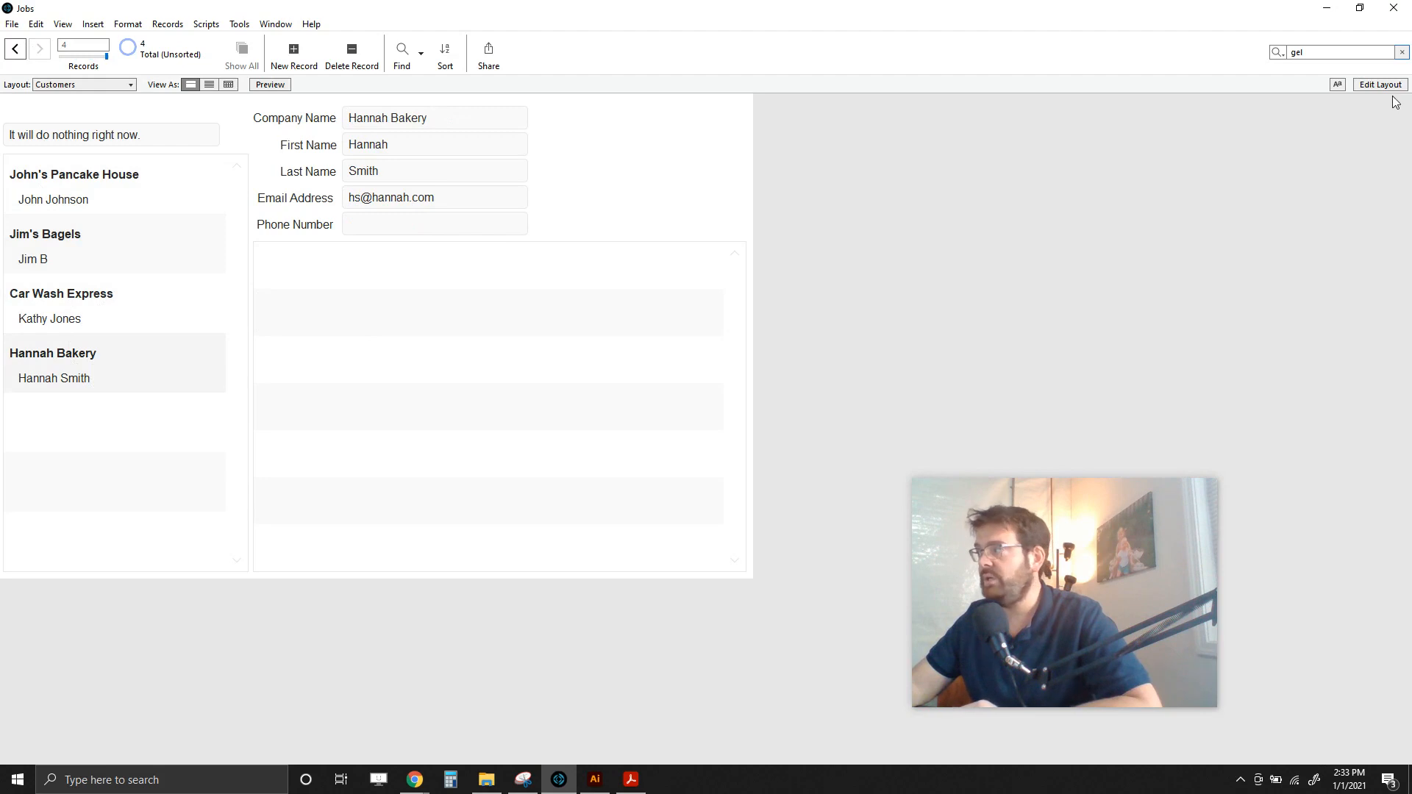
Step: Insert "12345" before "now." in the search field above the customer list and commit it
click(126, 135)
click(118, 135)
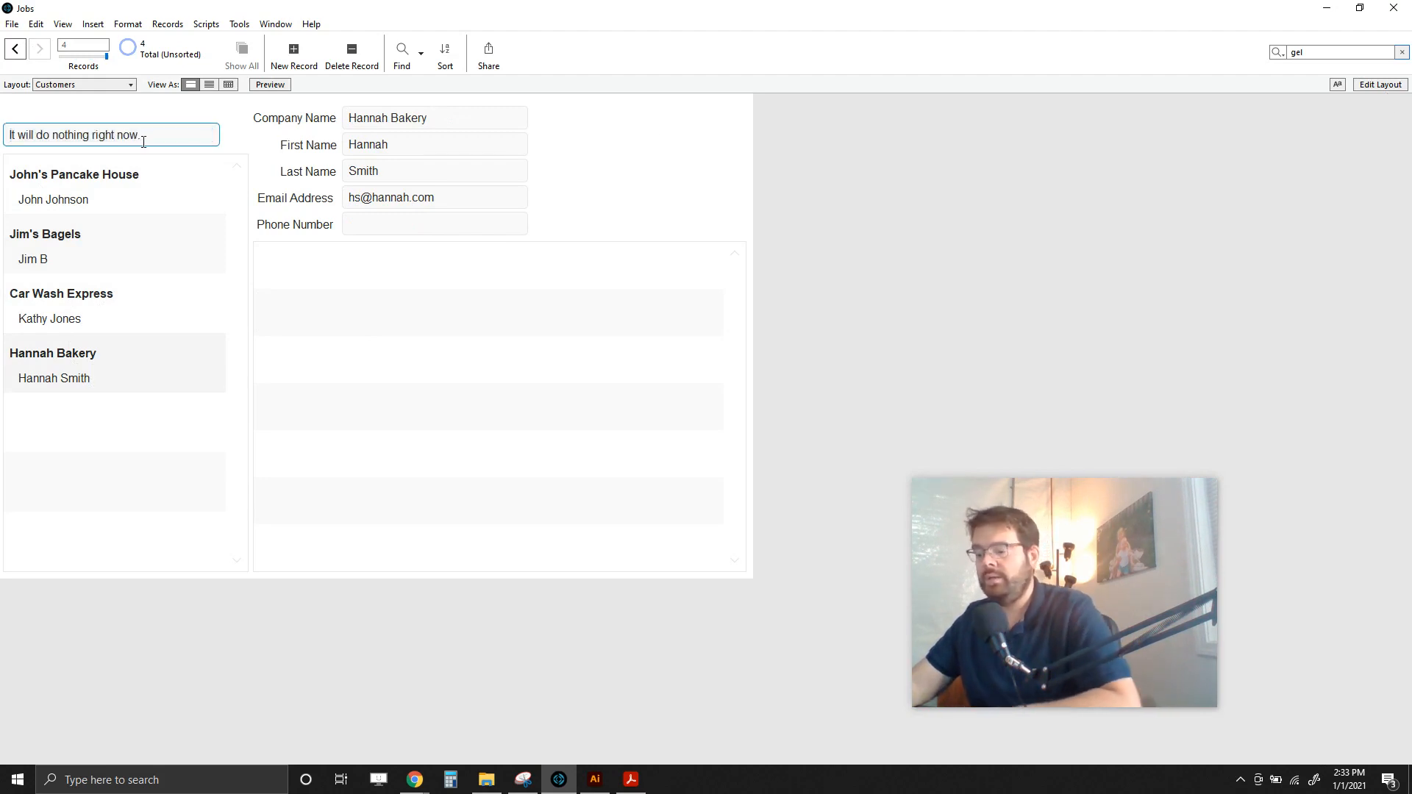
text(12345)
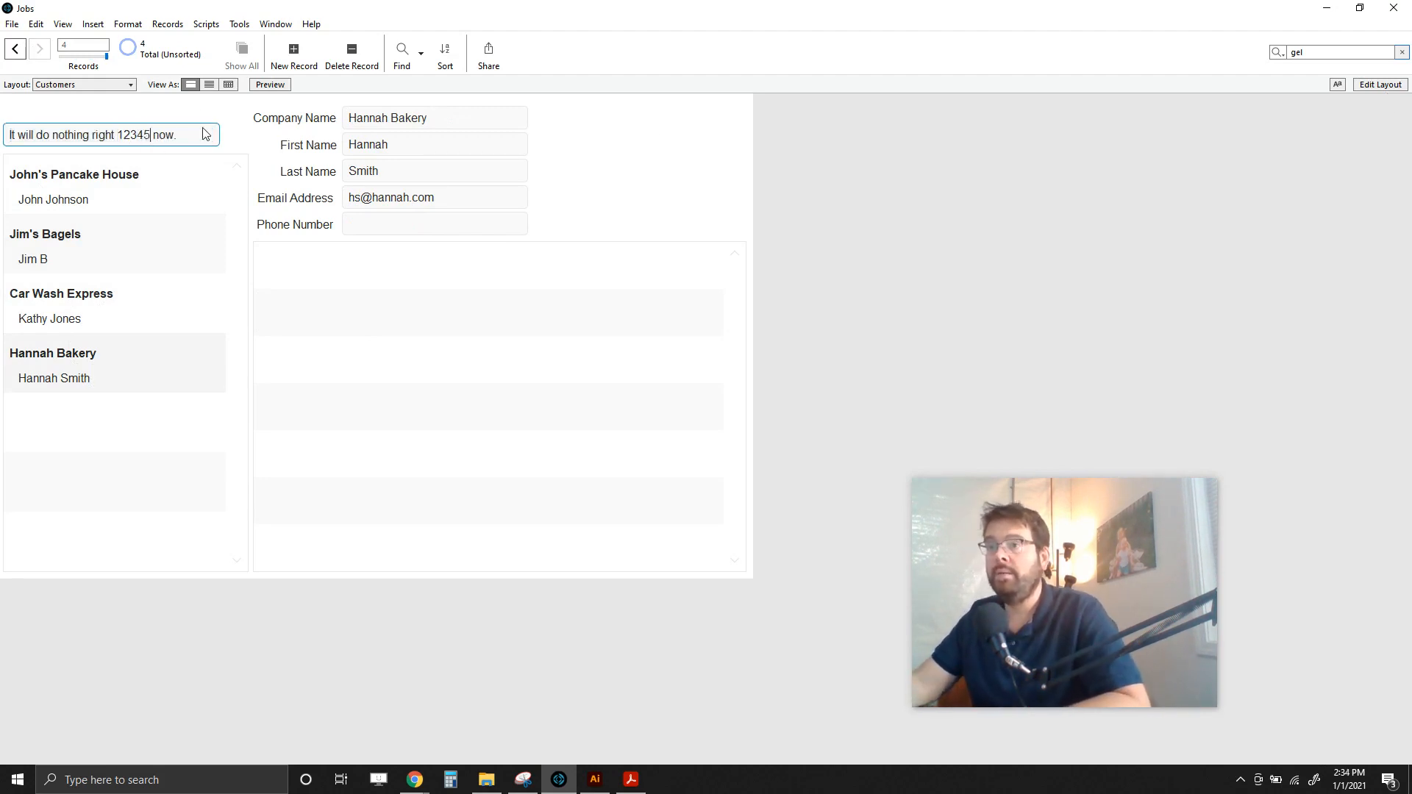
click(205, 117)
Step: Open Jim's Bagels, Car Wash Express and Hannah Bakery from the customer list to compare the edited search text on each
click(36, 318)
click(63, 268)
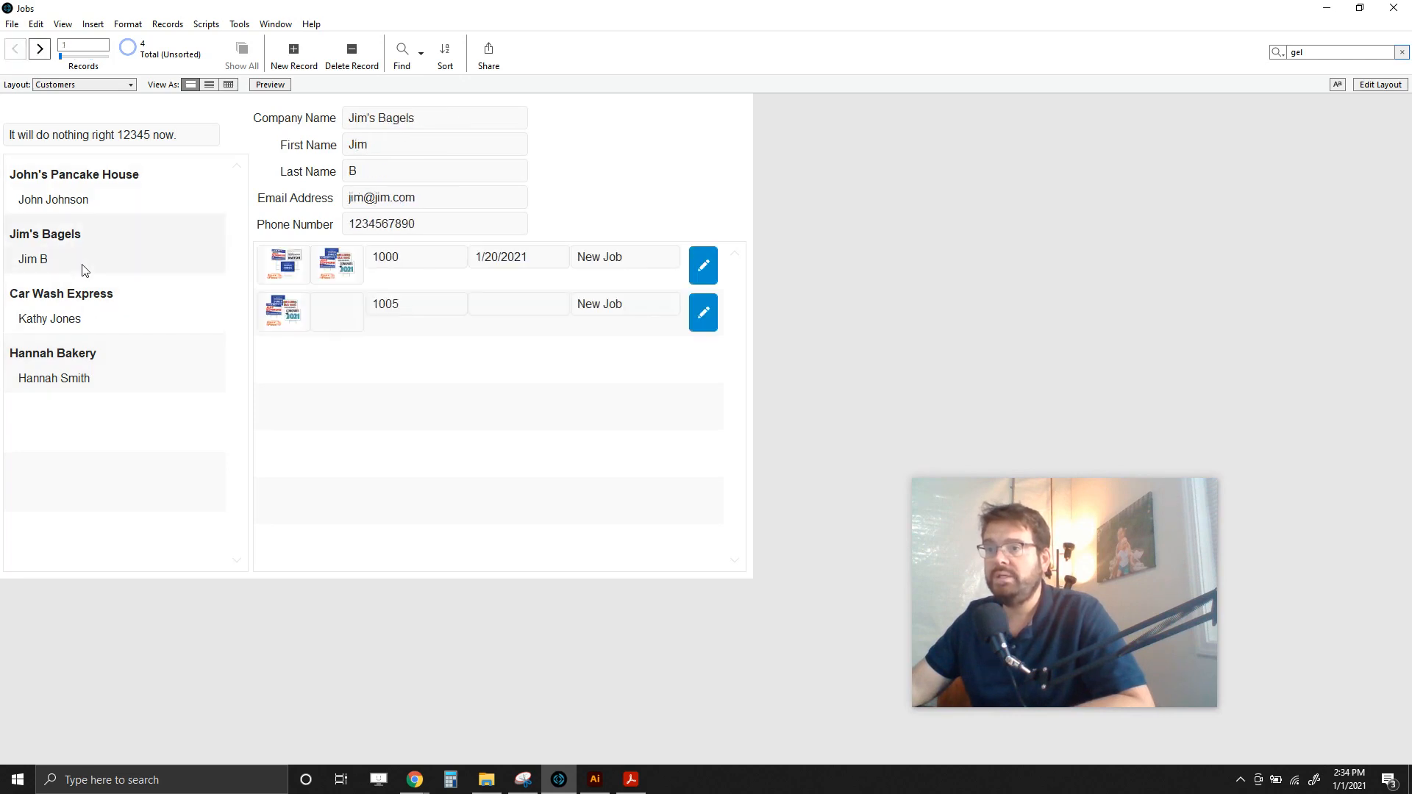
click(85, 315)
click(95, 377)
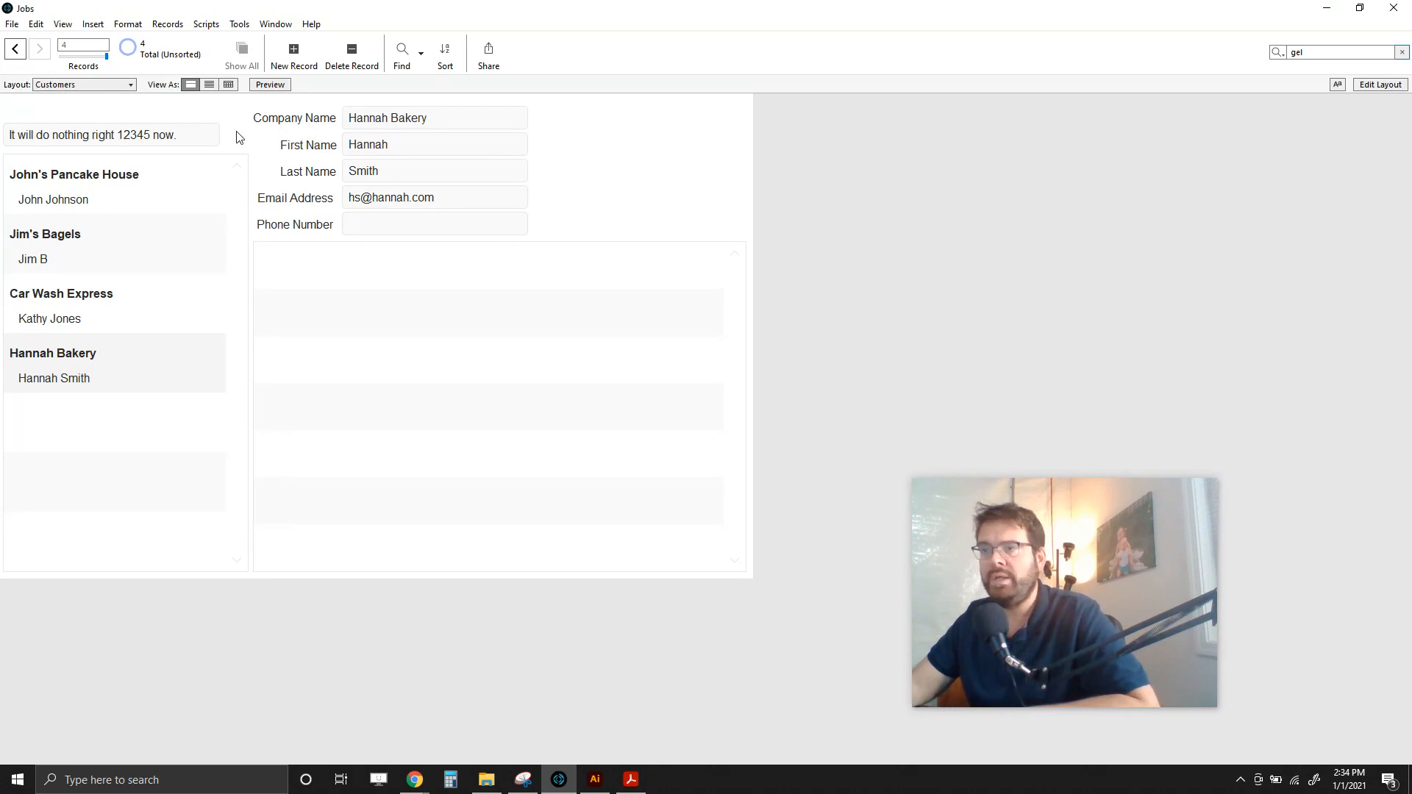
Step: Edit the Customers layout and draw a small icon-only button with a magnifying glass directly beside the g_Search field
click(1388, 85)
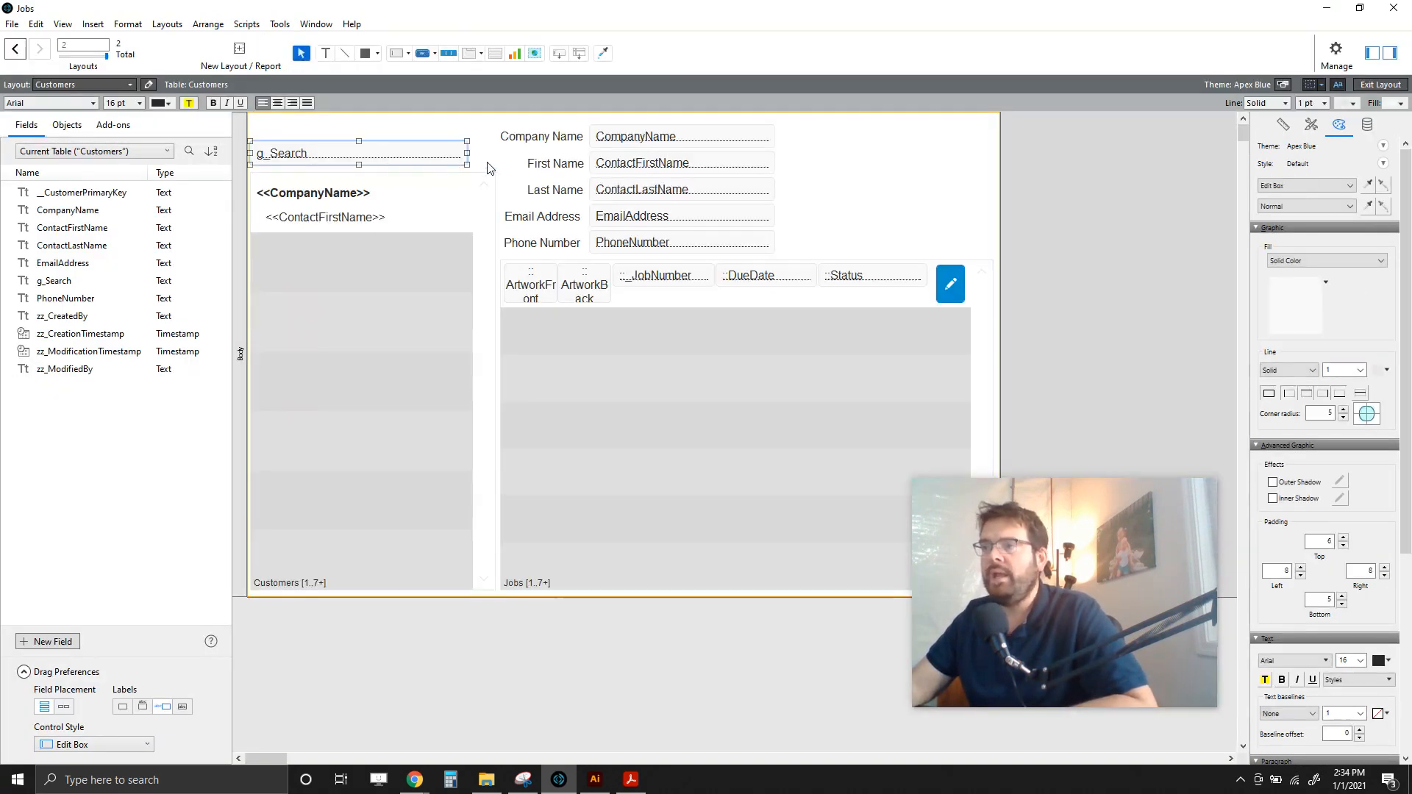
click(422, 52)
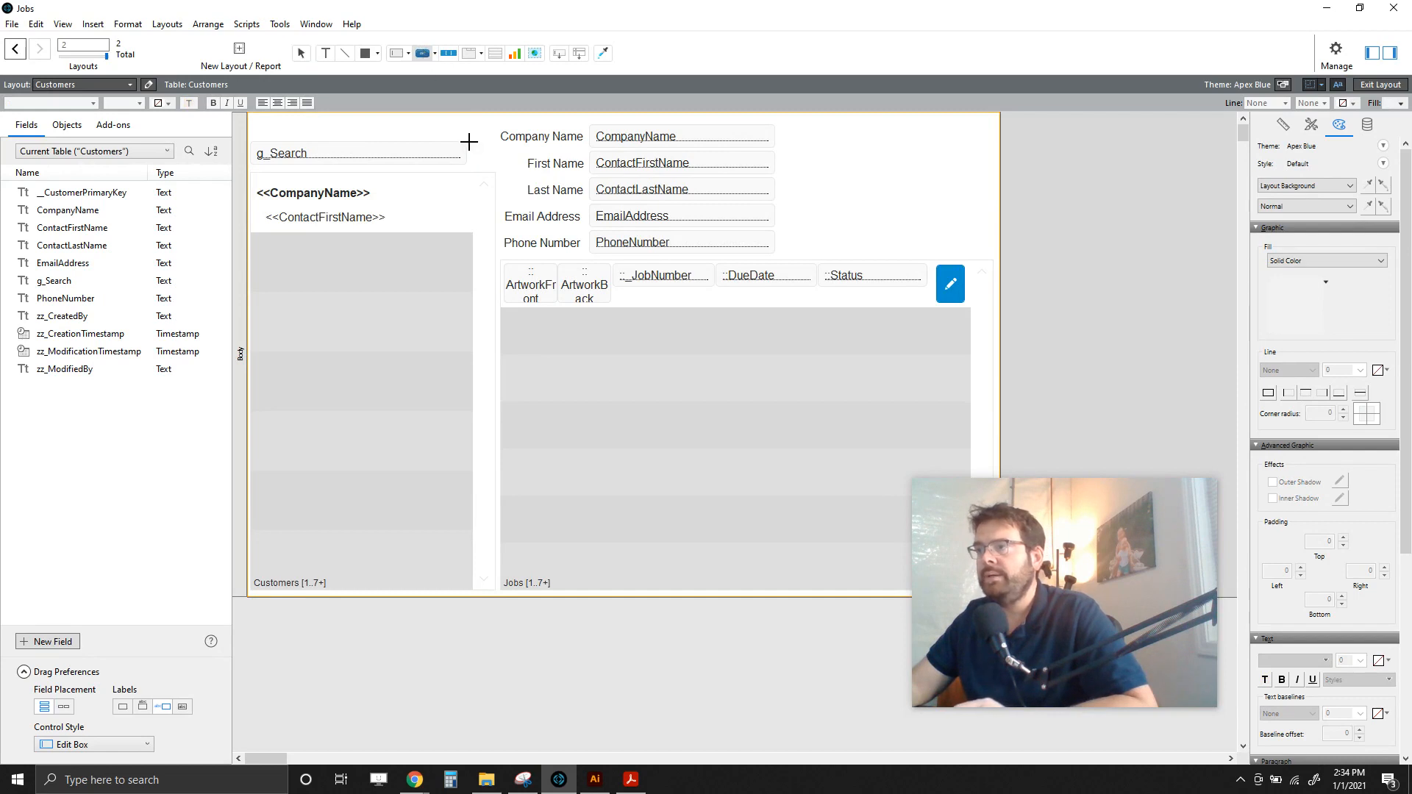
drag(469, 141, 493, 167)
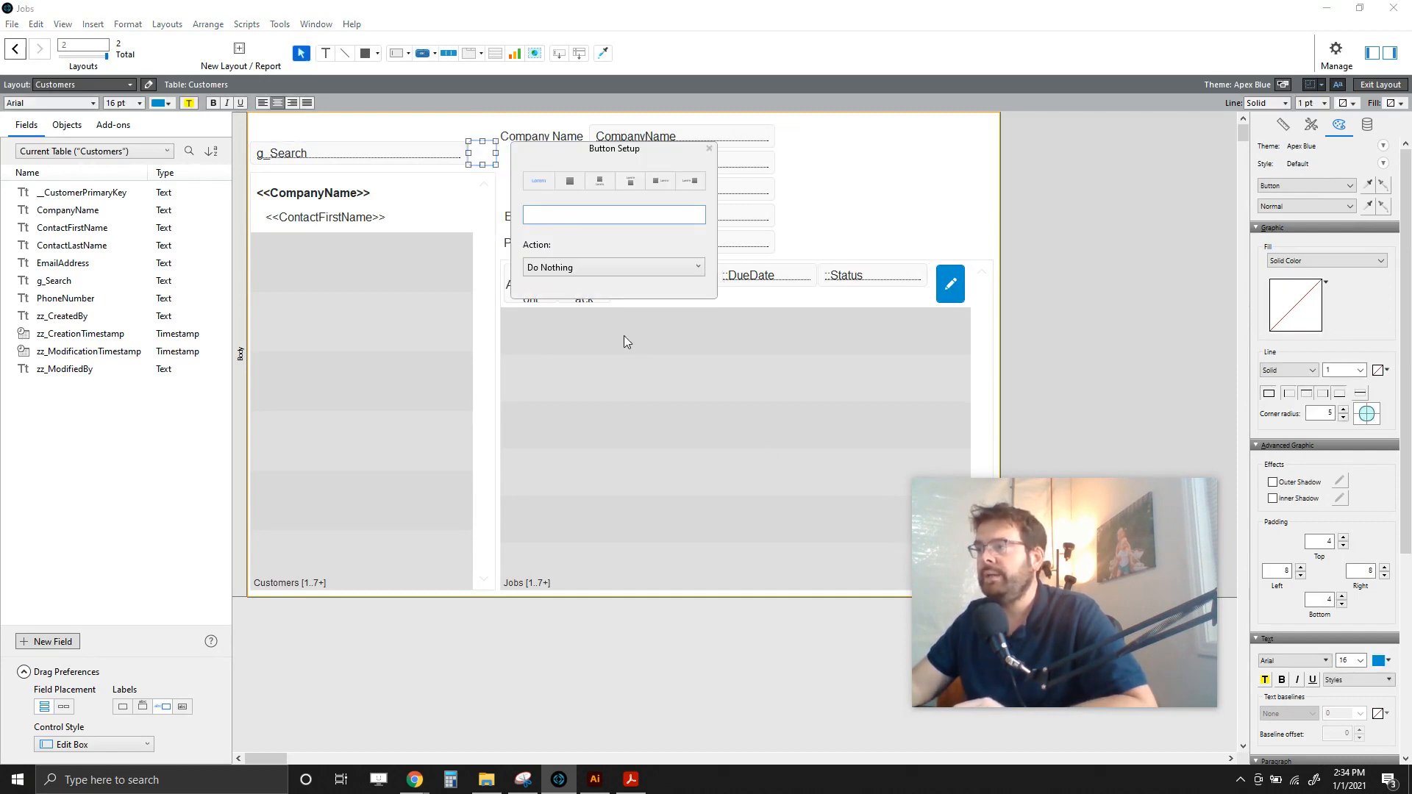
click(570, 180)
scroll(698, 224, down, 1)
drag(699, 224, 701, 263)
click(834, 185)
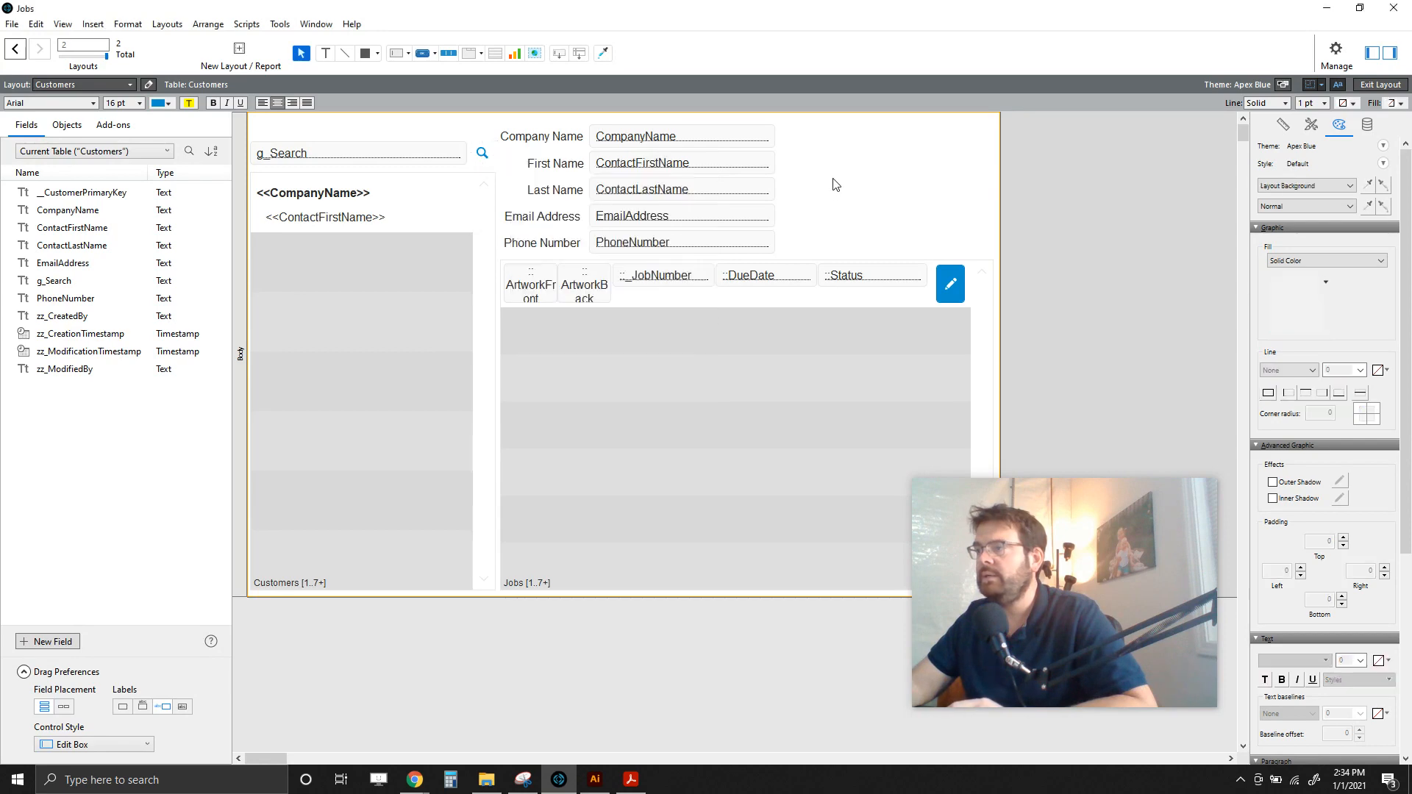
Step: Apply the Primary style to the magnifying glass button
click(490, 155)
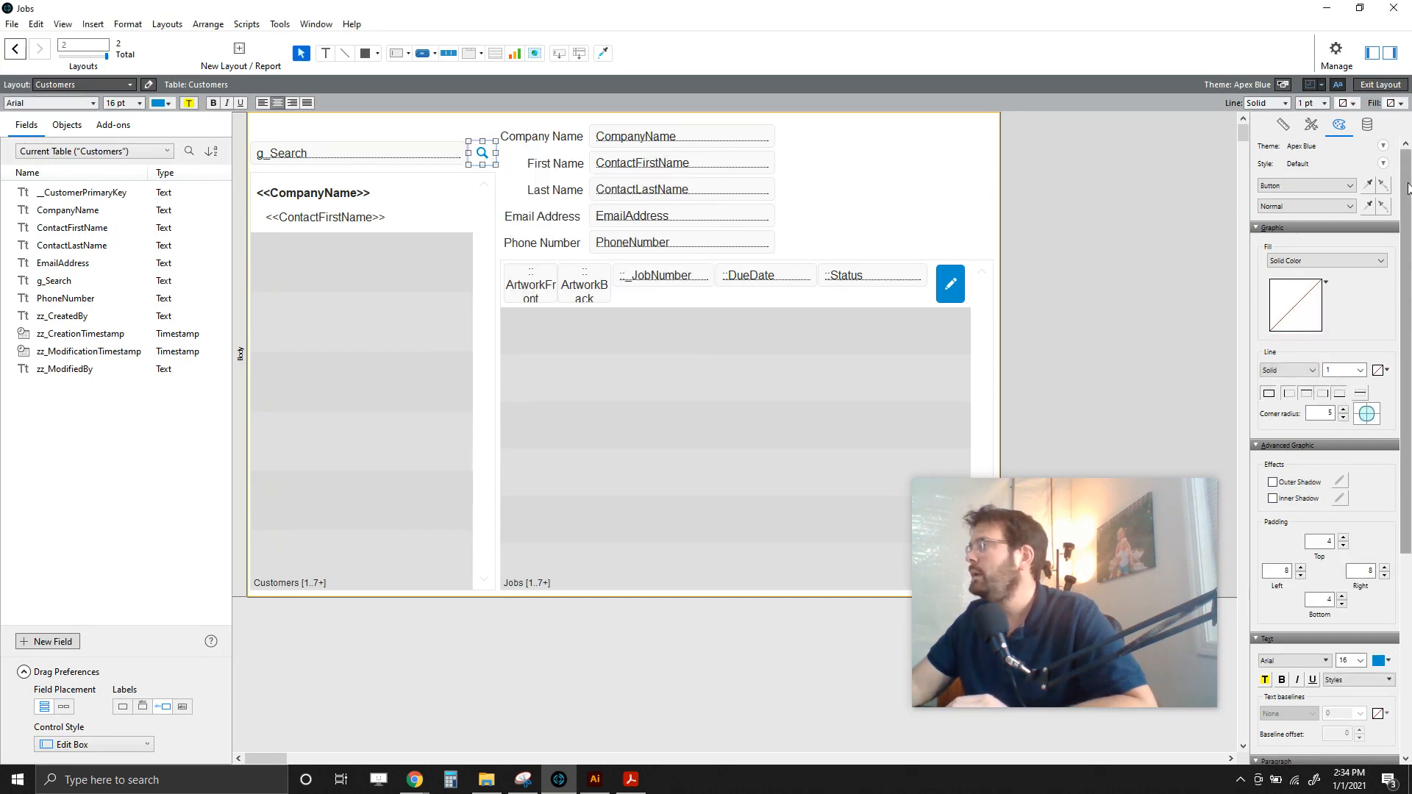
click(1311, 125)
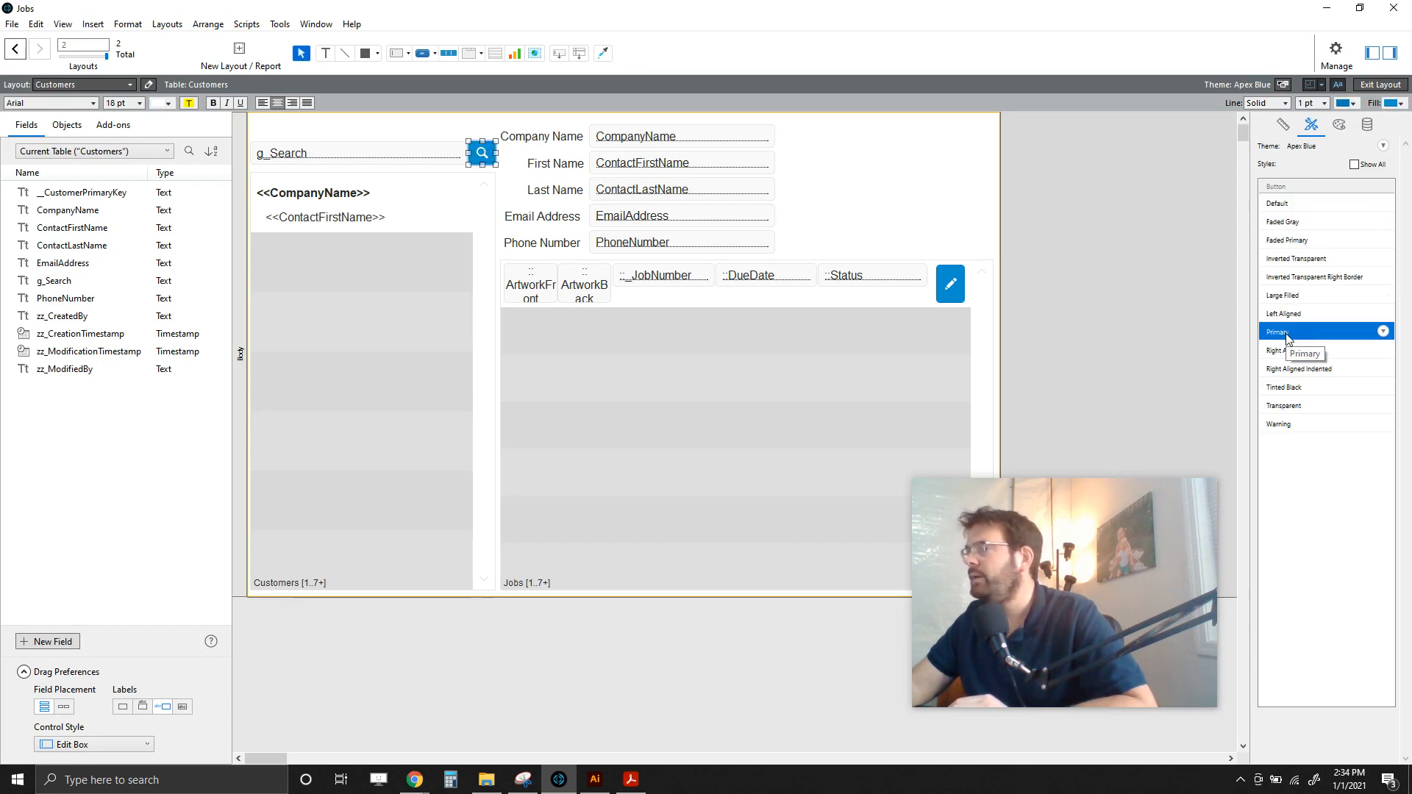
click(1190, 243)
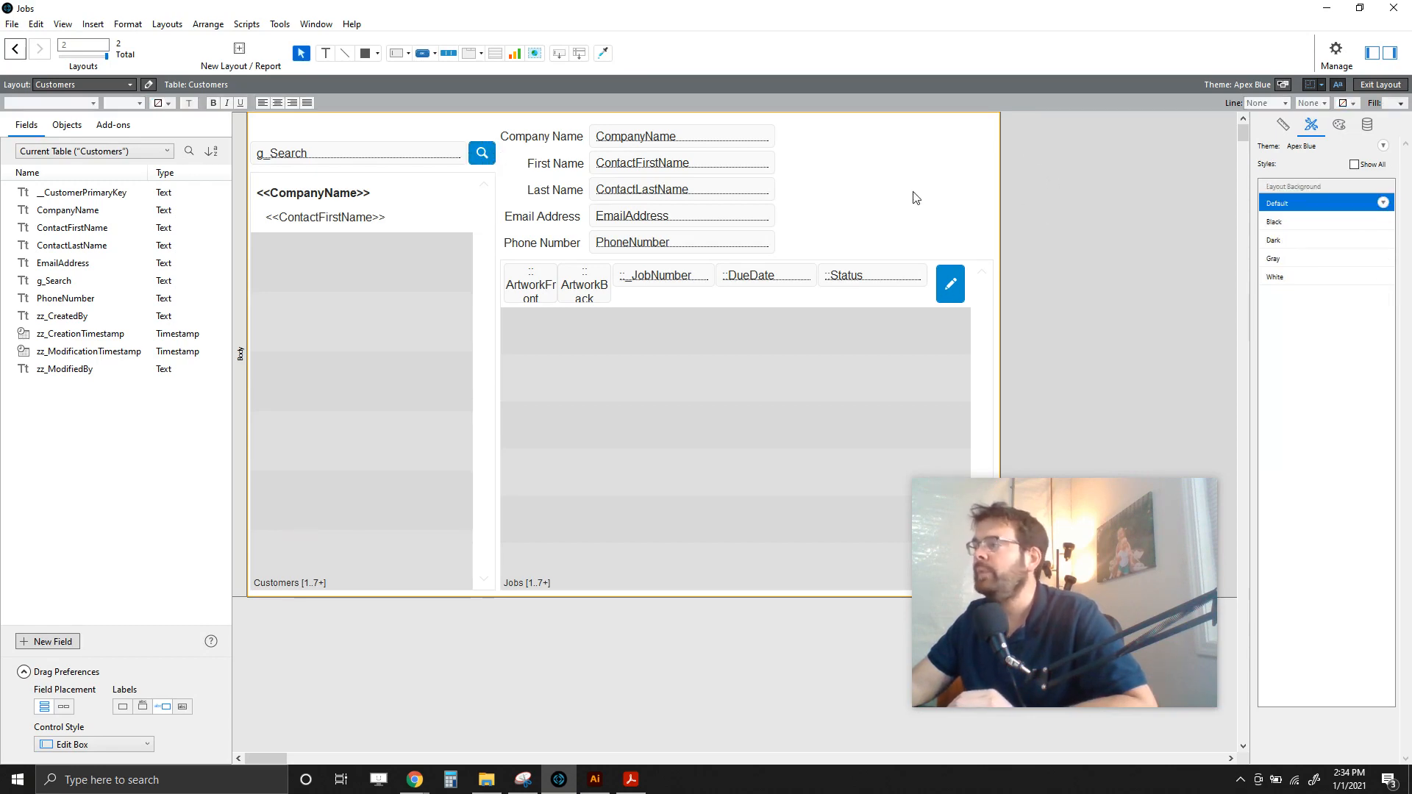
Step: Set the magnifying glass button's action to Single Step
click(488, 157)
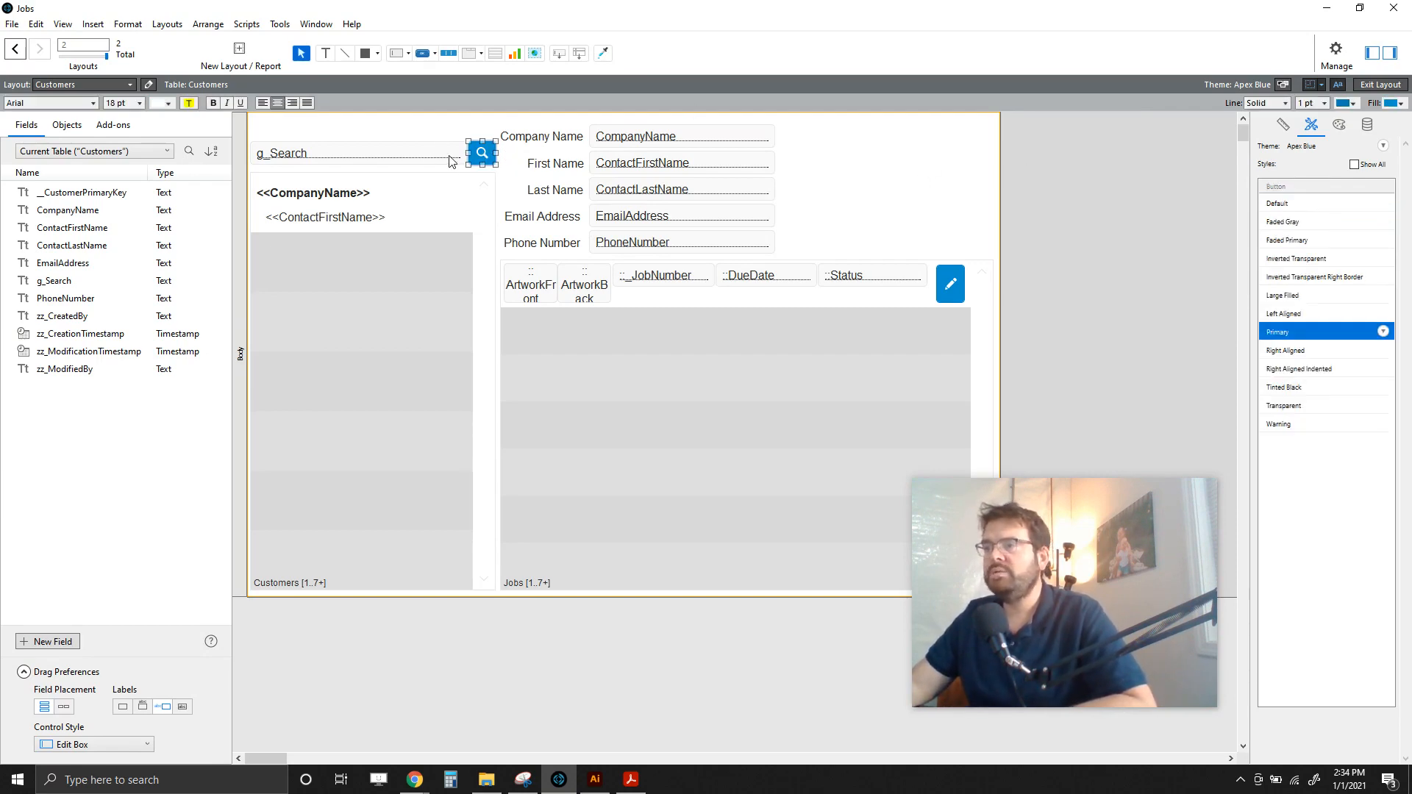
click(392, 153)
click(474, 152)
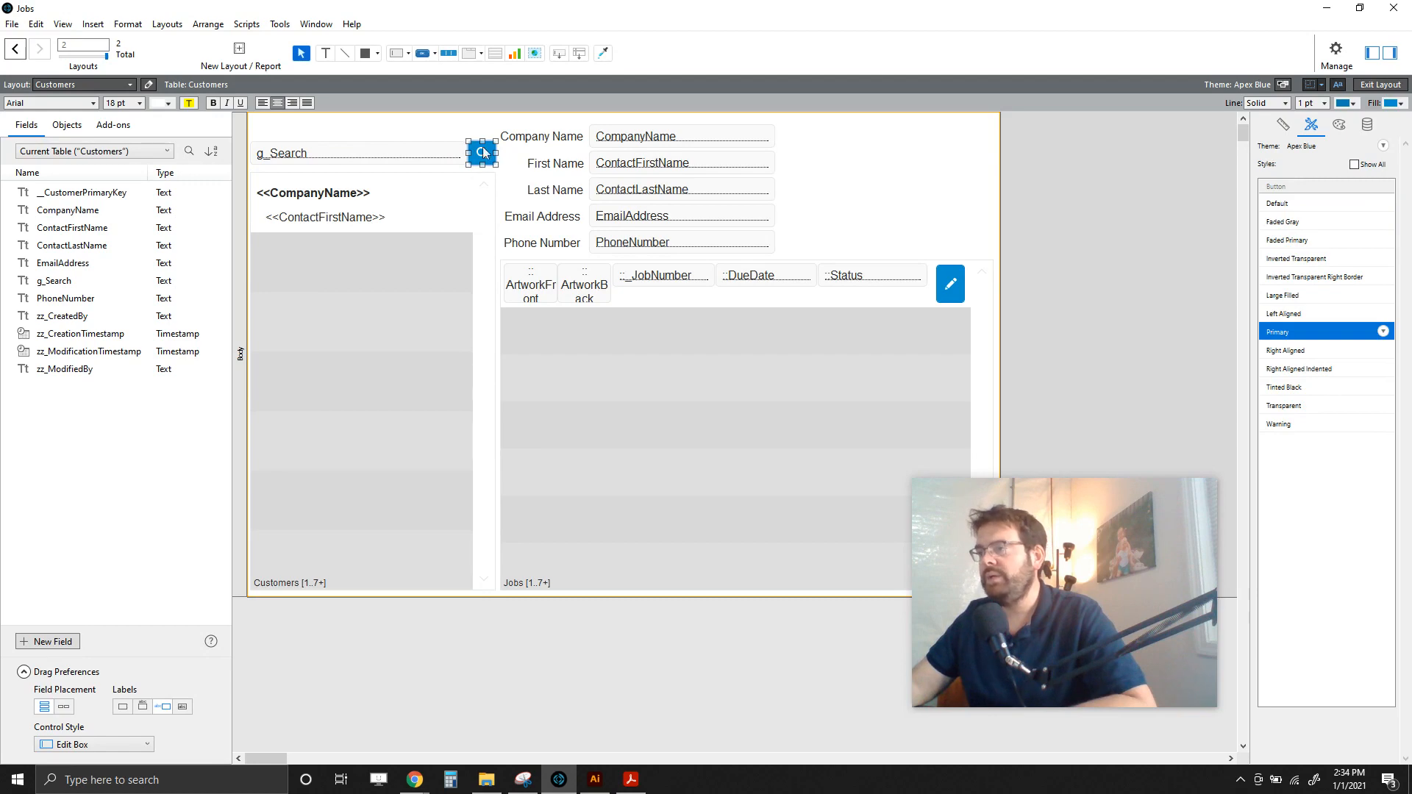
right_click(484, 152)
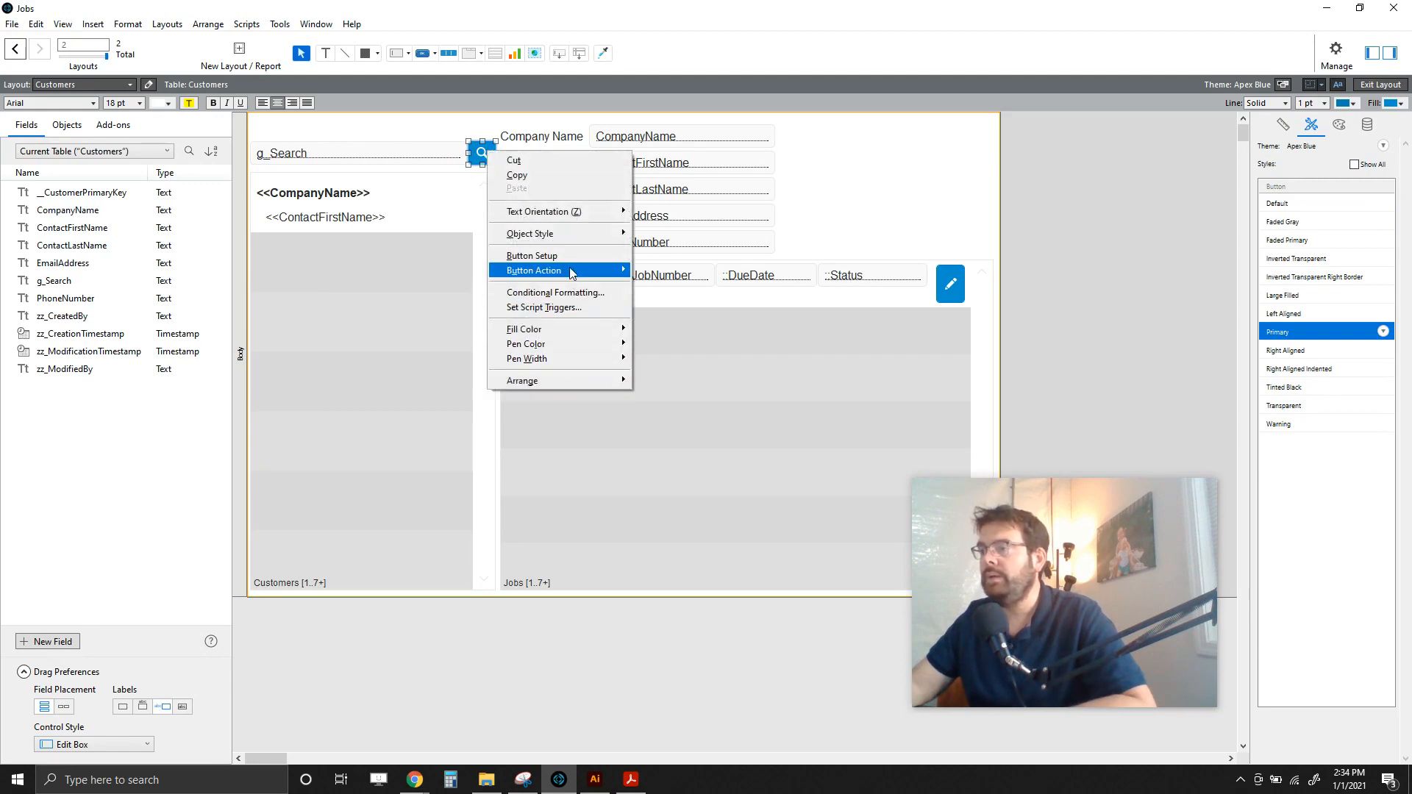
mouse_move(562, 271)
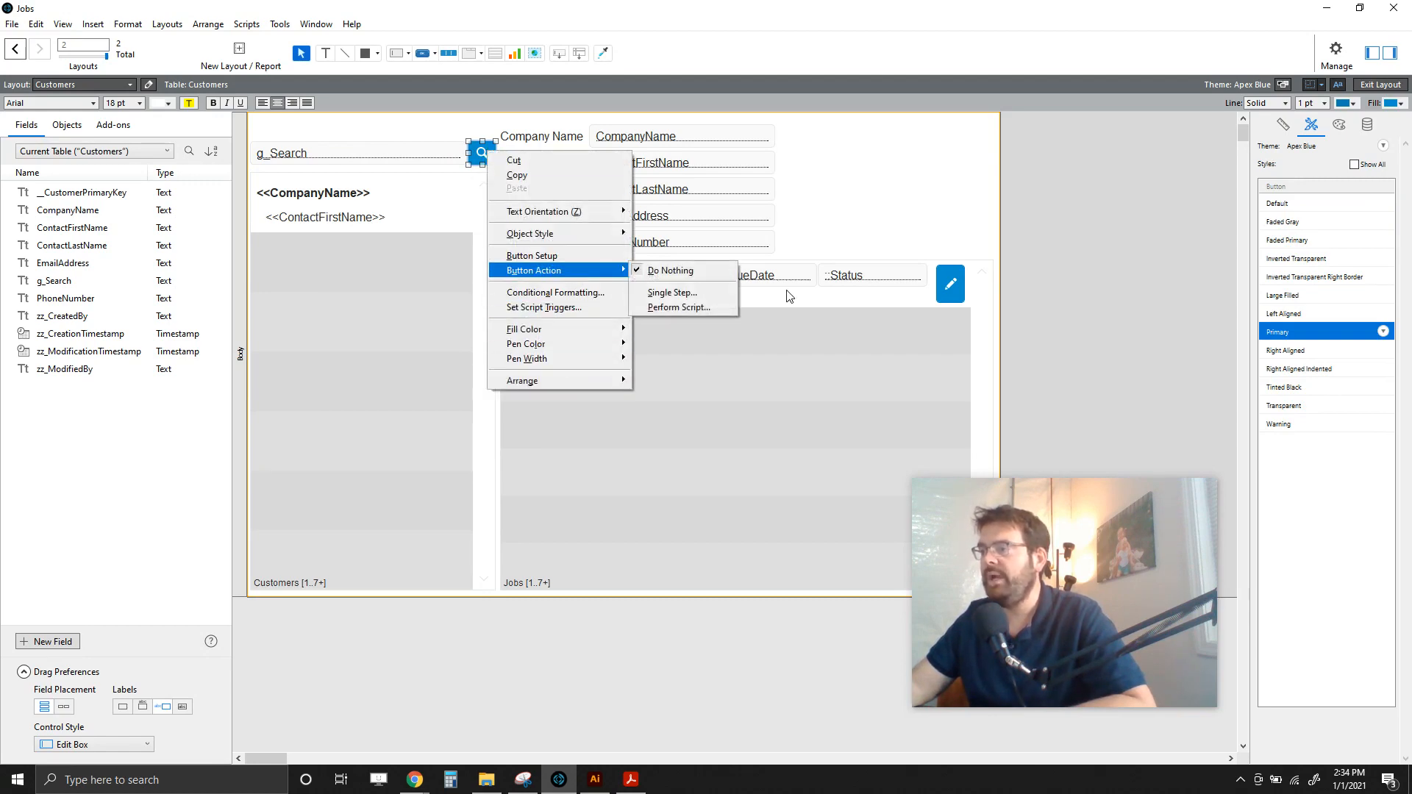
click(575, 255)
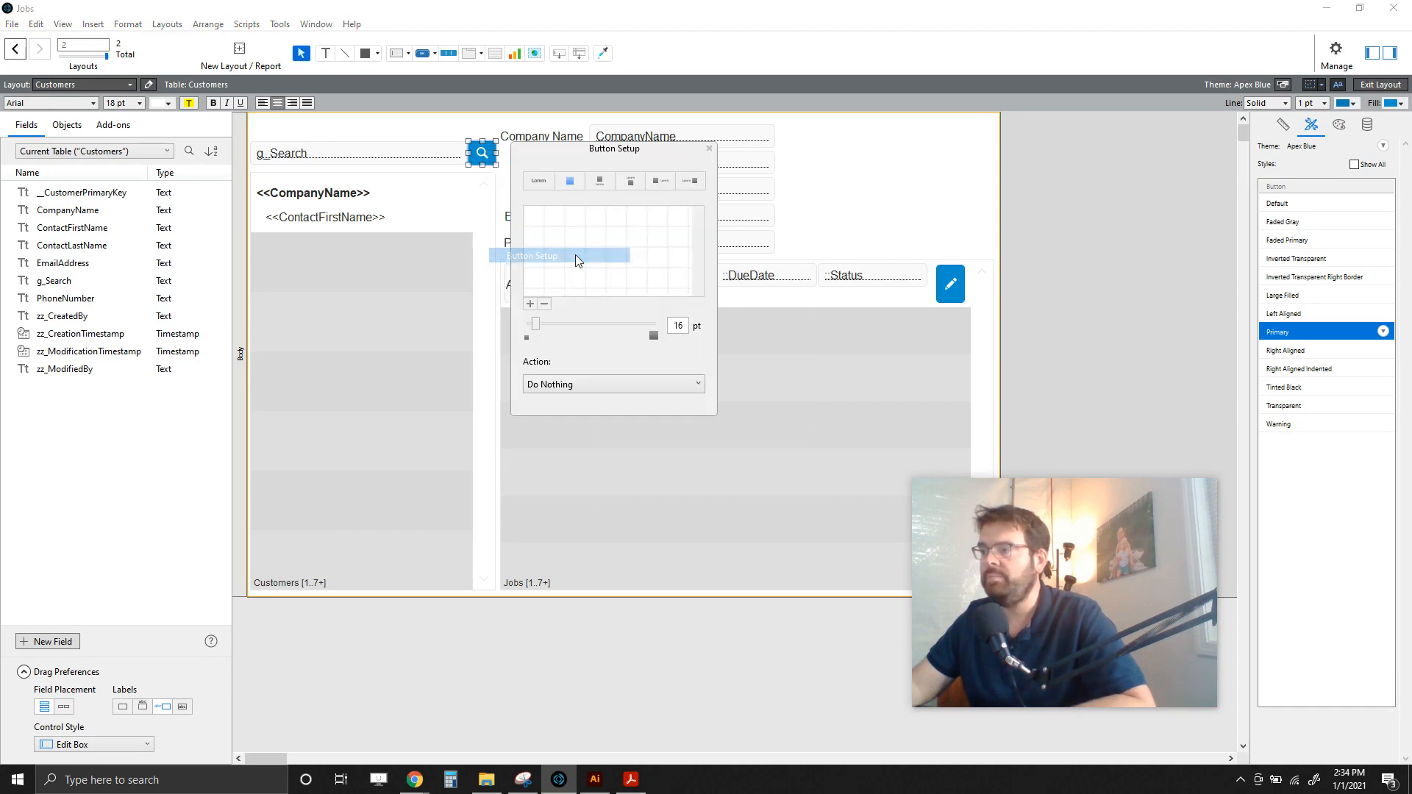
click(571, 386)
click(568, 419)
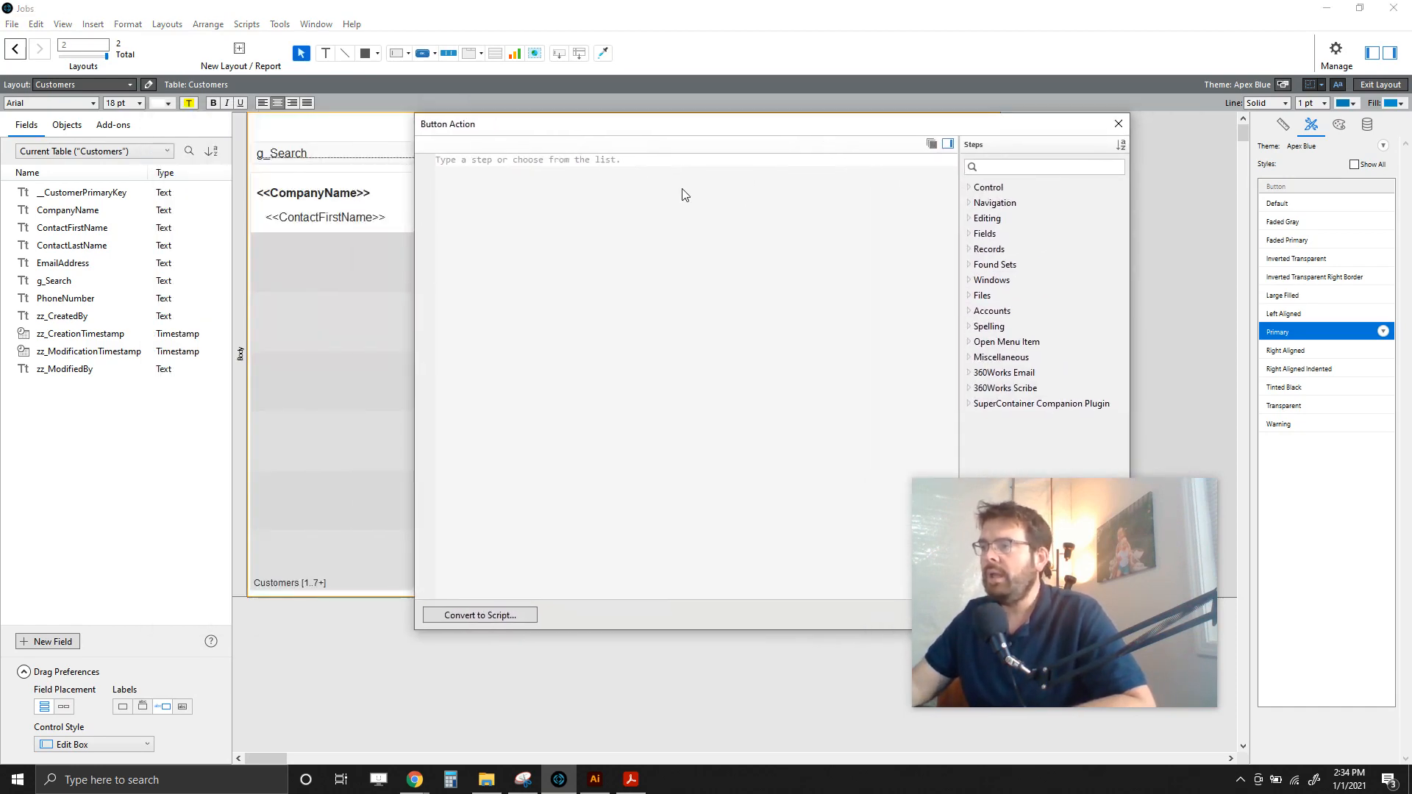
Step: Choose Perform Quick Find as the script step for the button action
text(Perfo)
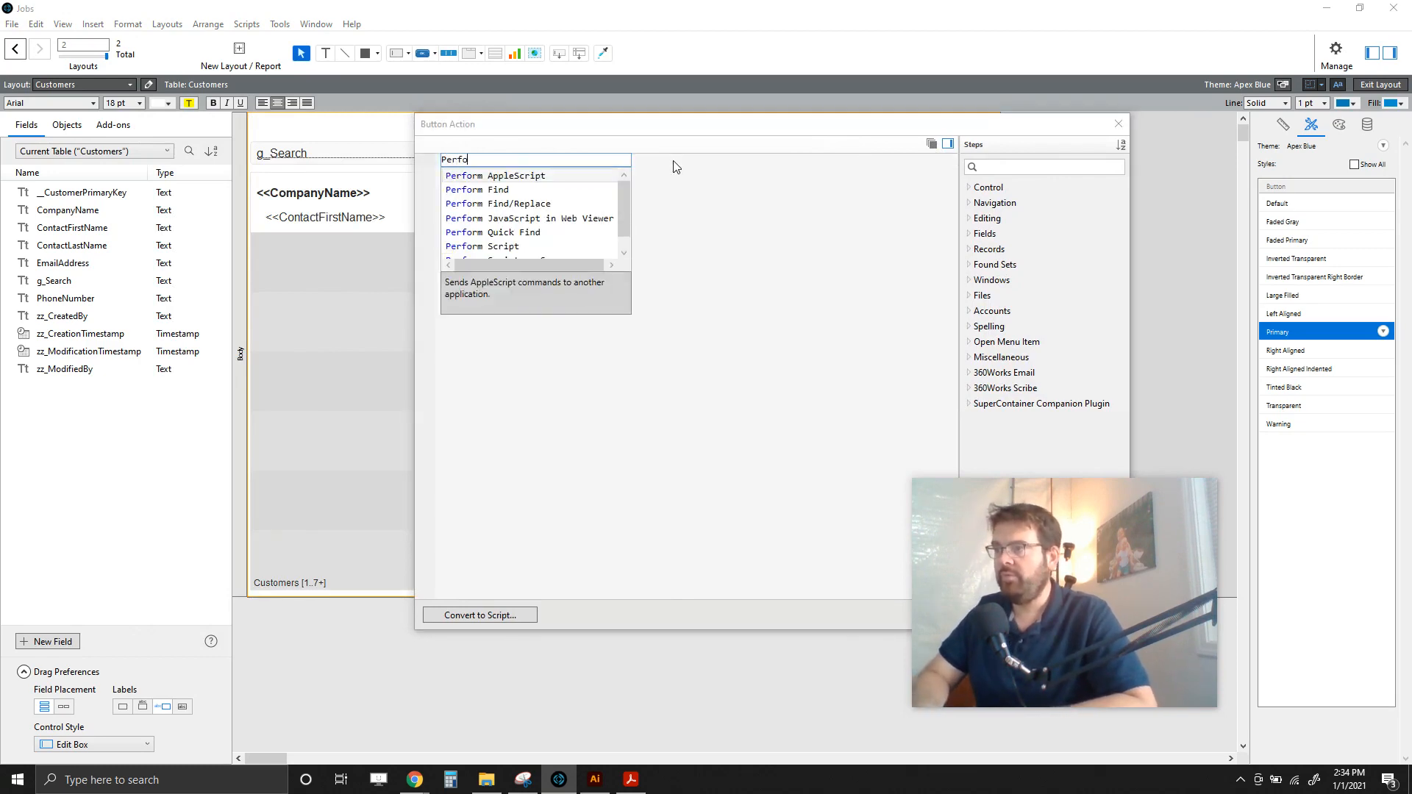
text(rm Qu)
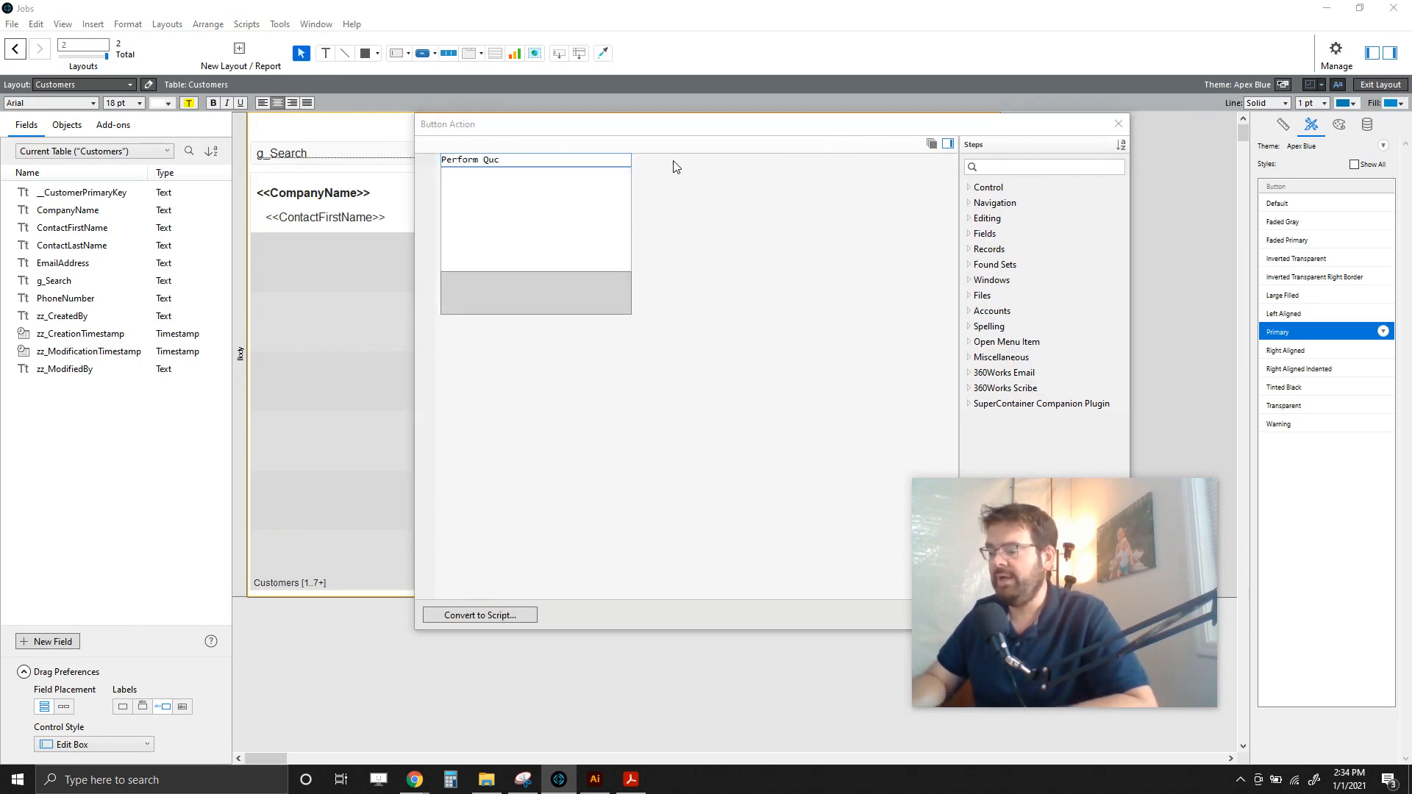
click(557, 181)
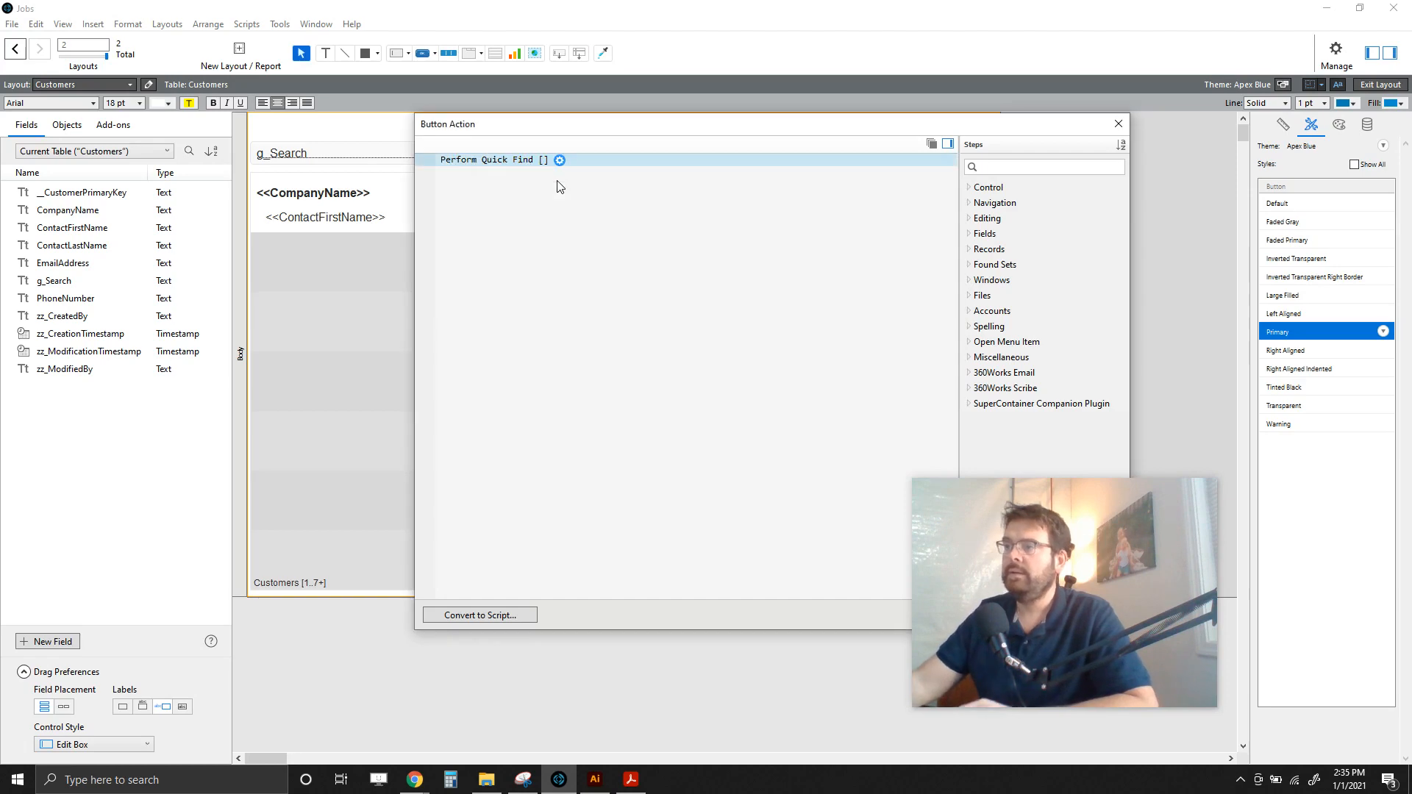
drag(565, 130, 520, 129)
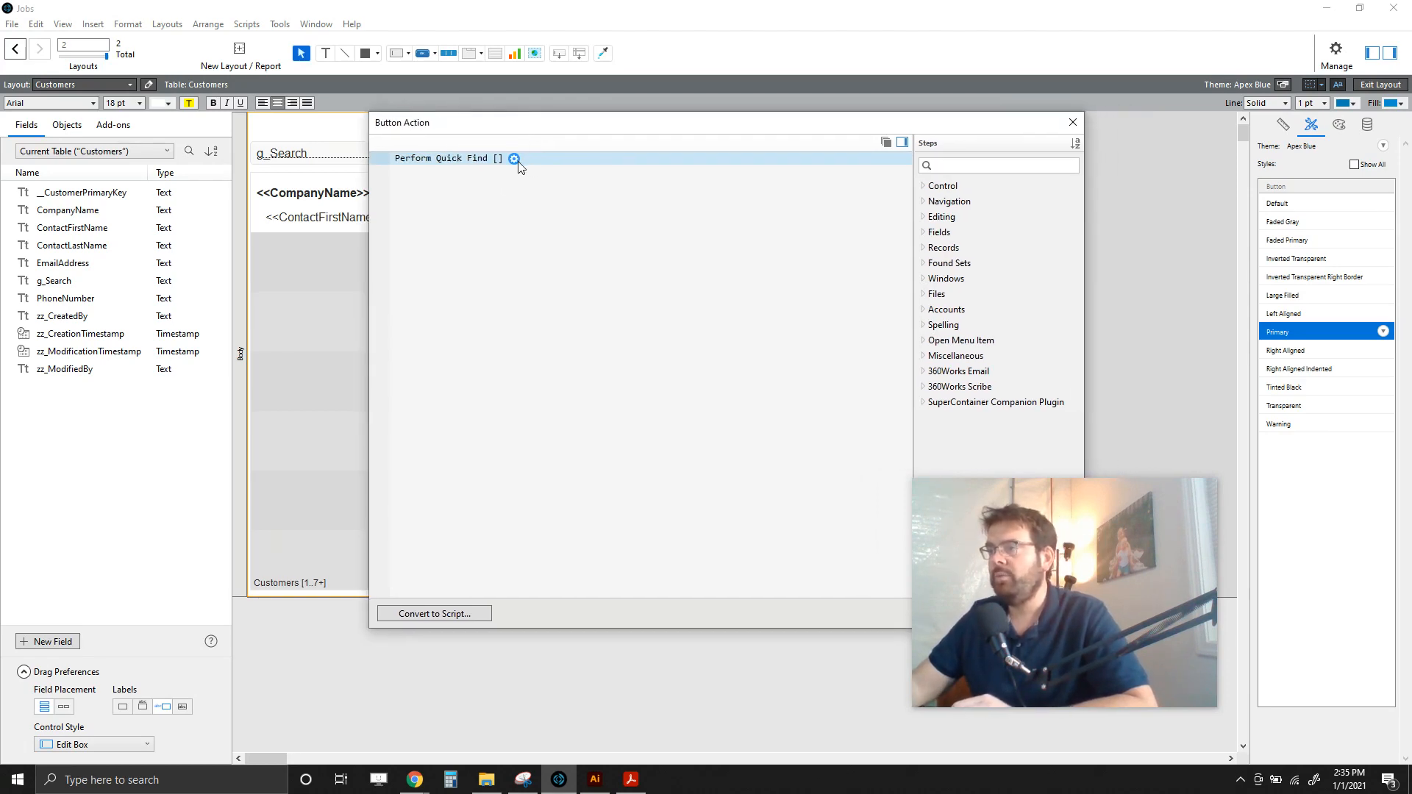
click(513, 159)
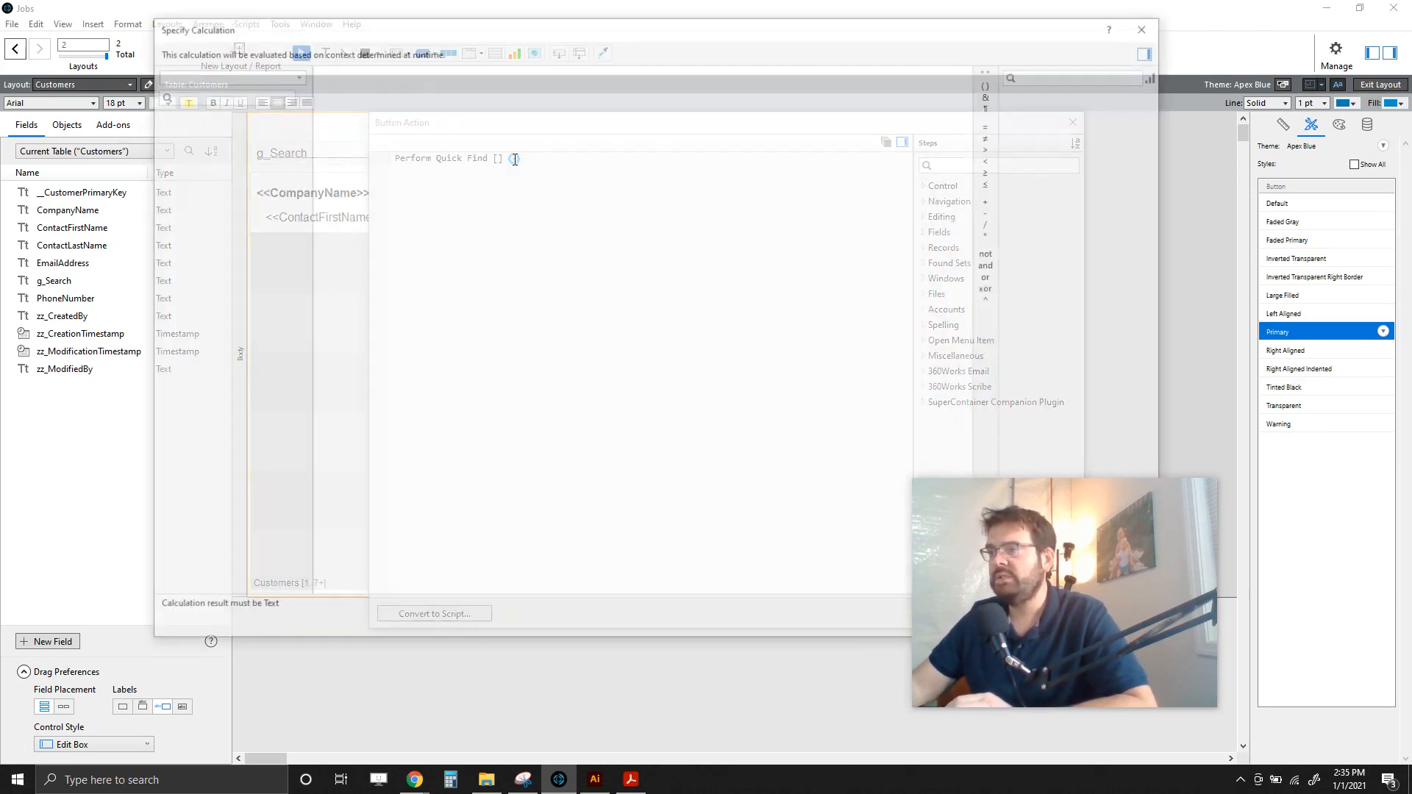
drag(465, 31, 557, 230)
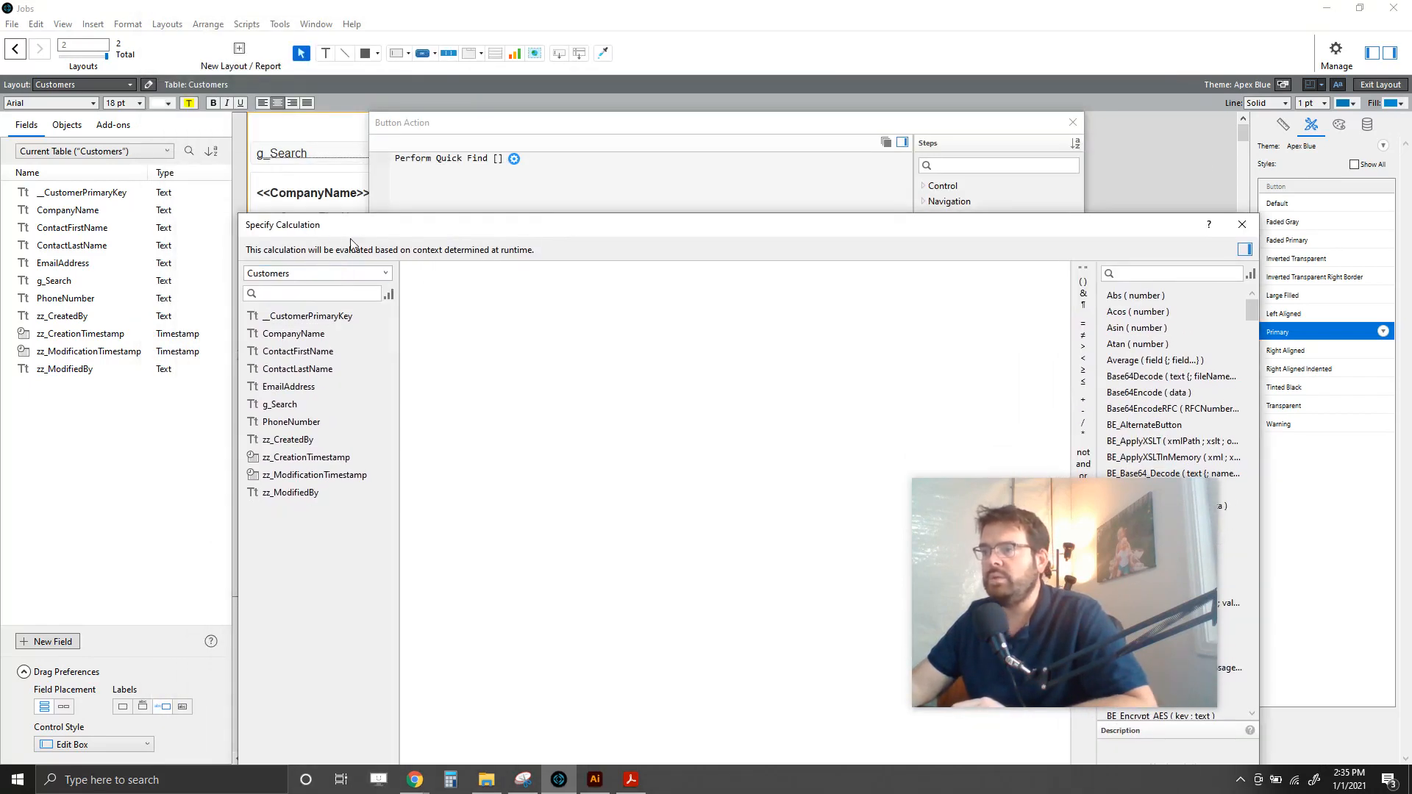
drag(359, 228, 392, 180)
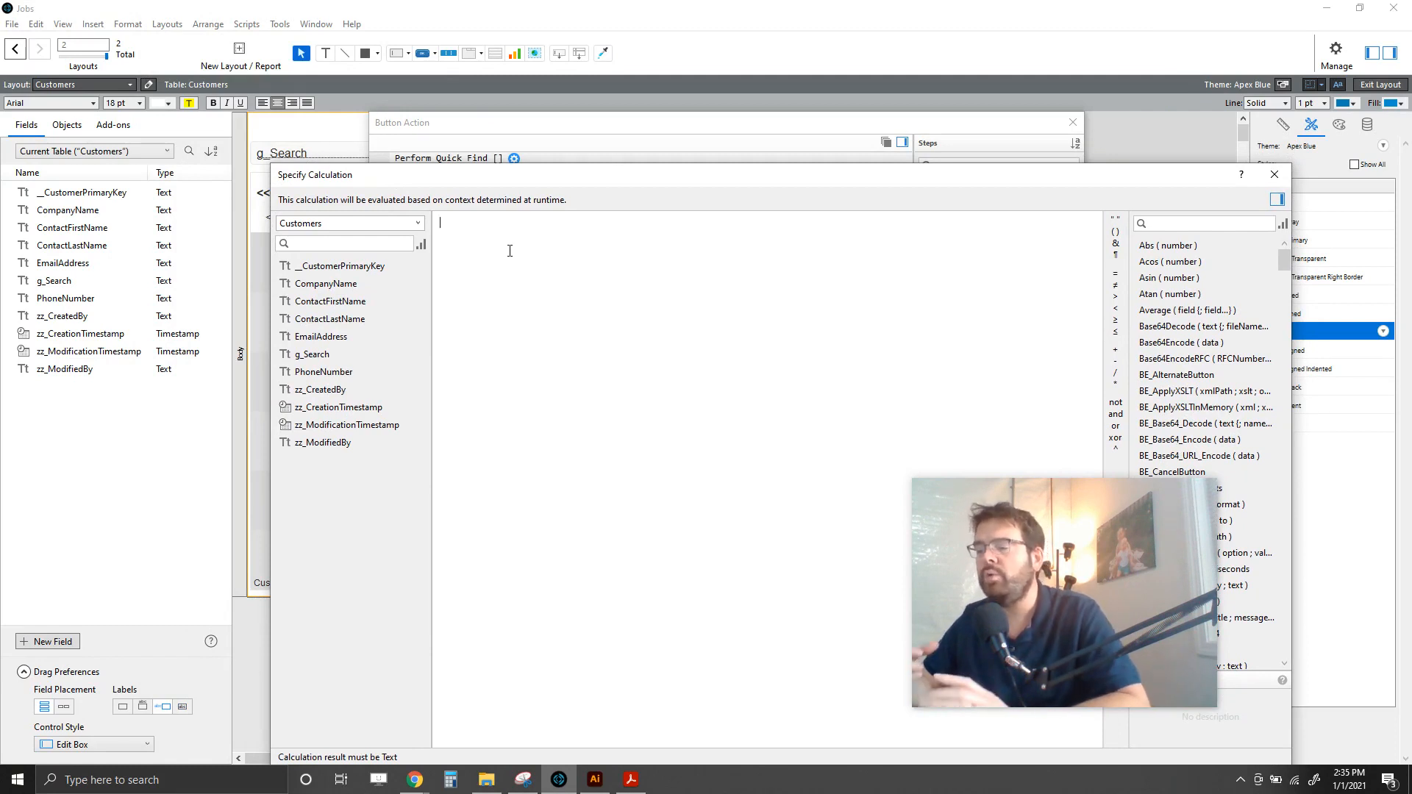
click(1275, 177)
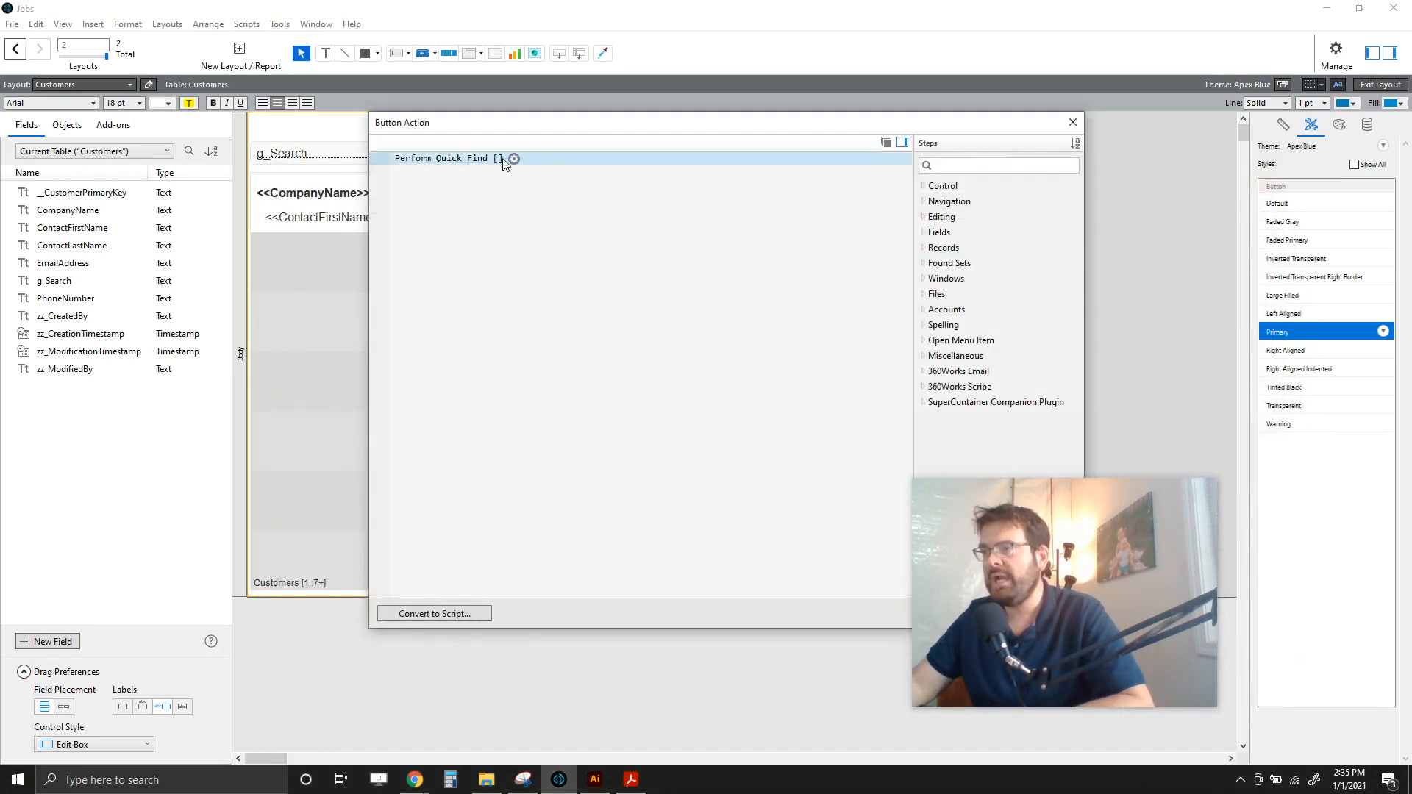
Step: Specify Customers::g_Search as the Perform Quick Find calculation and accept the button action
click(514, 158)
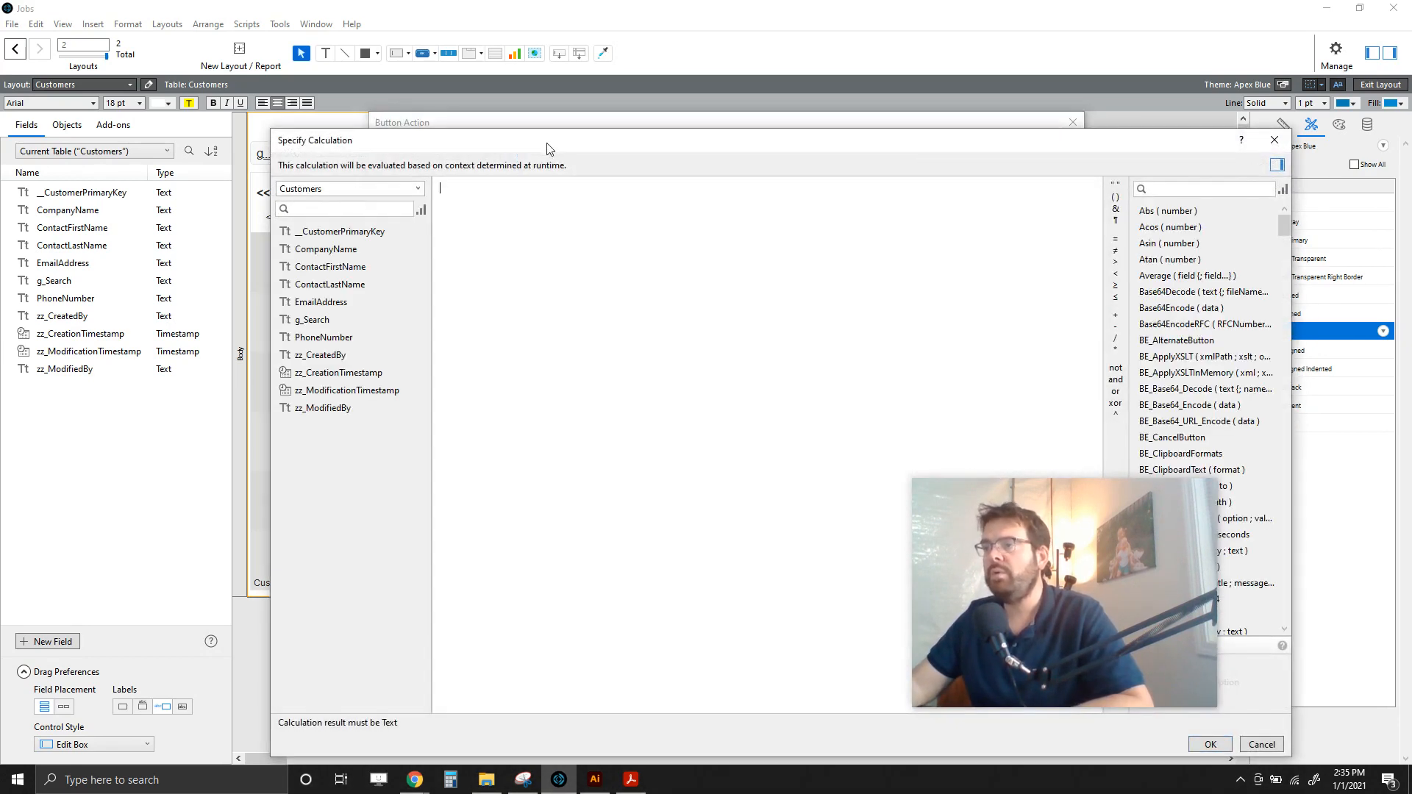
drag(548, 147, 626, 198)
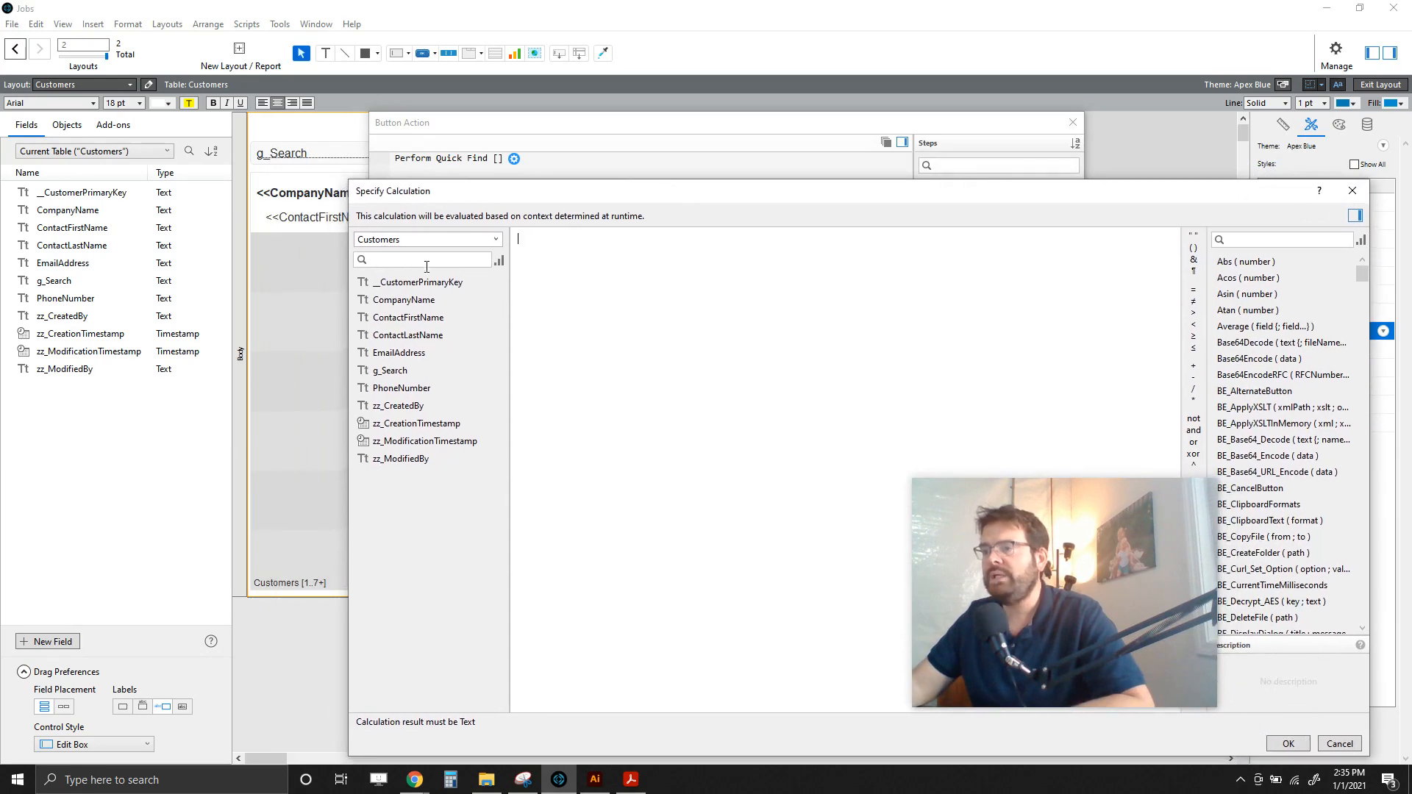
double_click(390, 370)
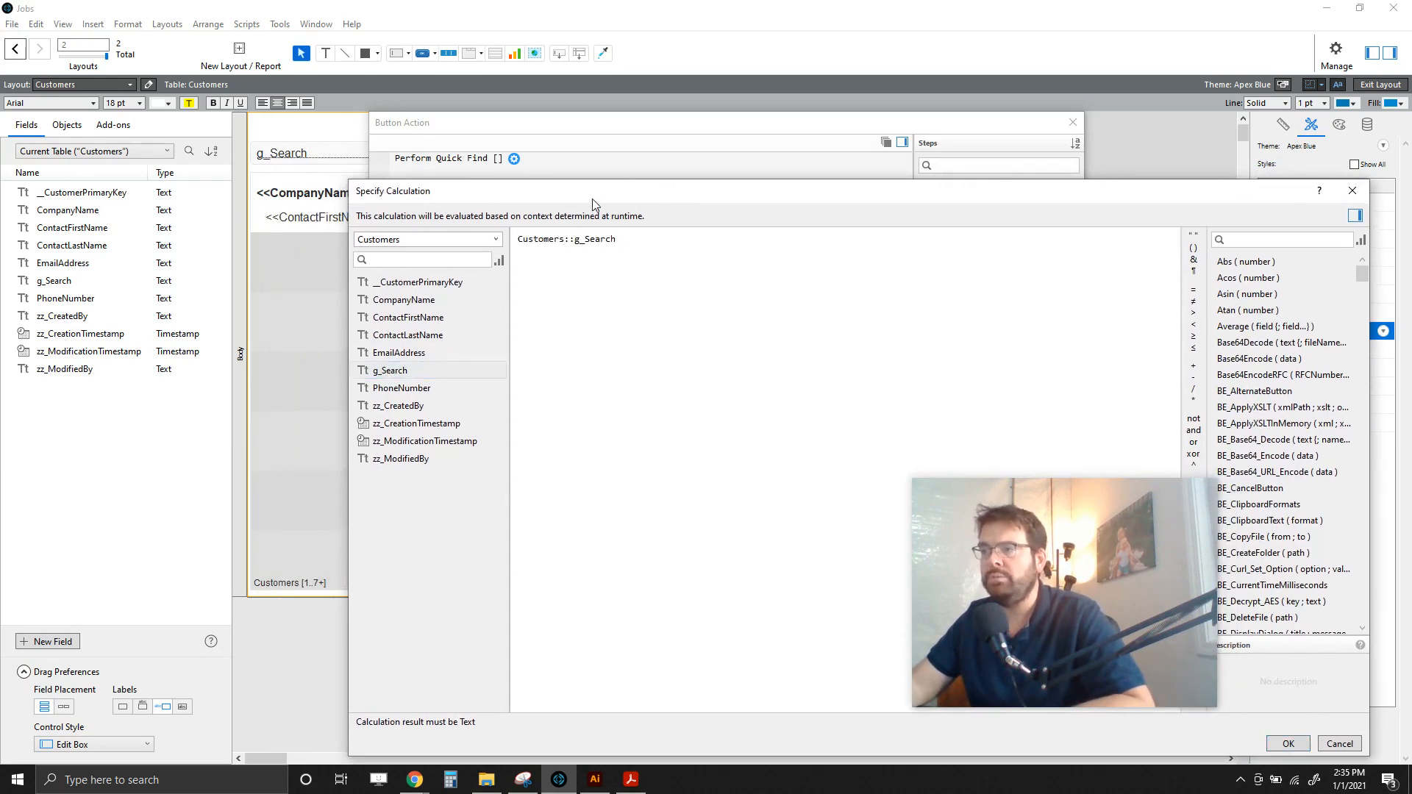
drag(593, 198, 332, 75)
drag(914, 480, 1013, 515)
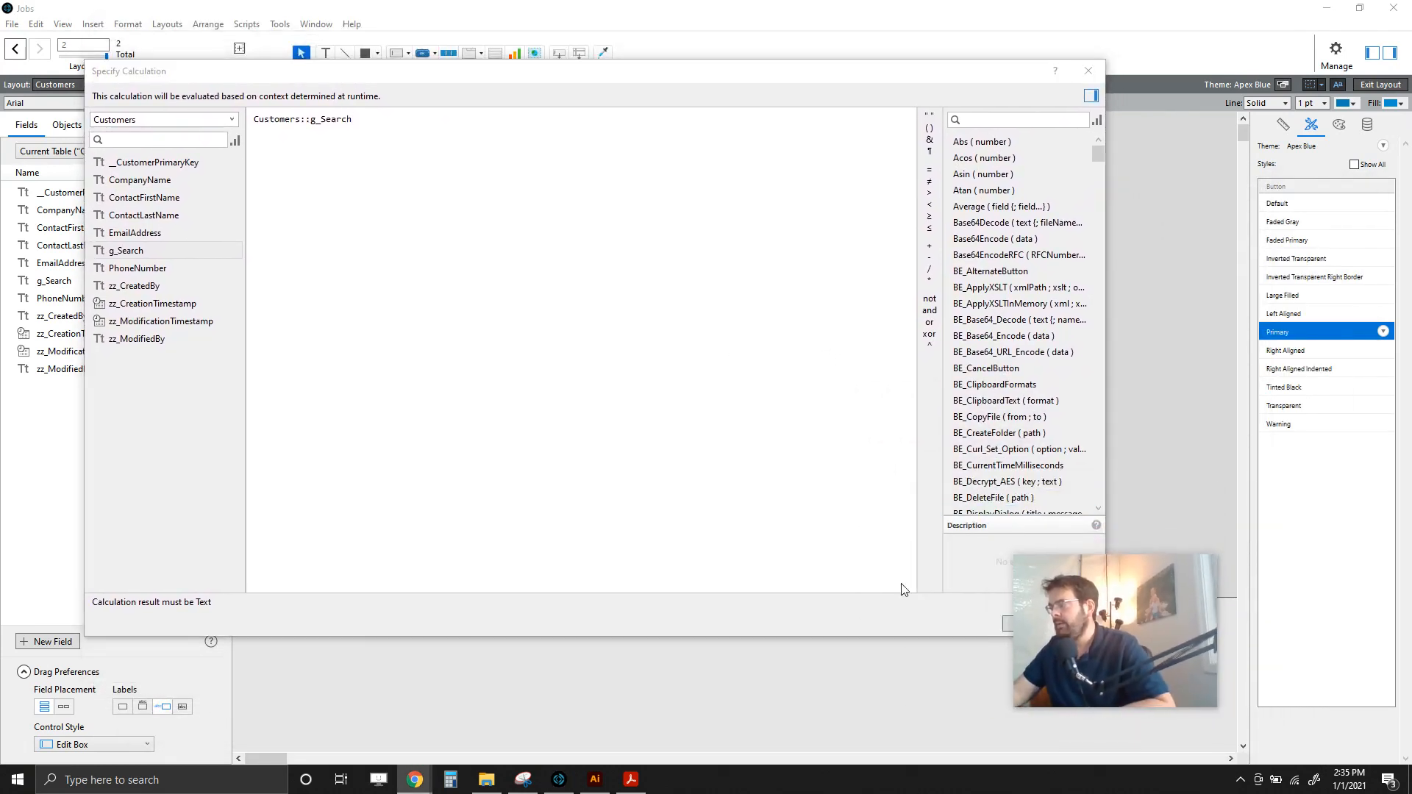
drag(851, 71, 724, 32)
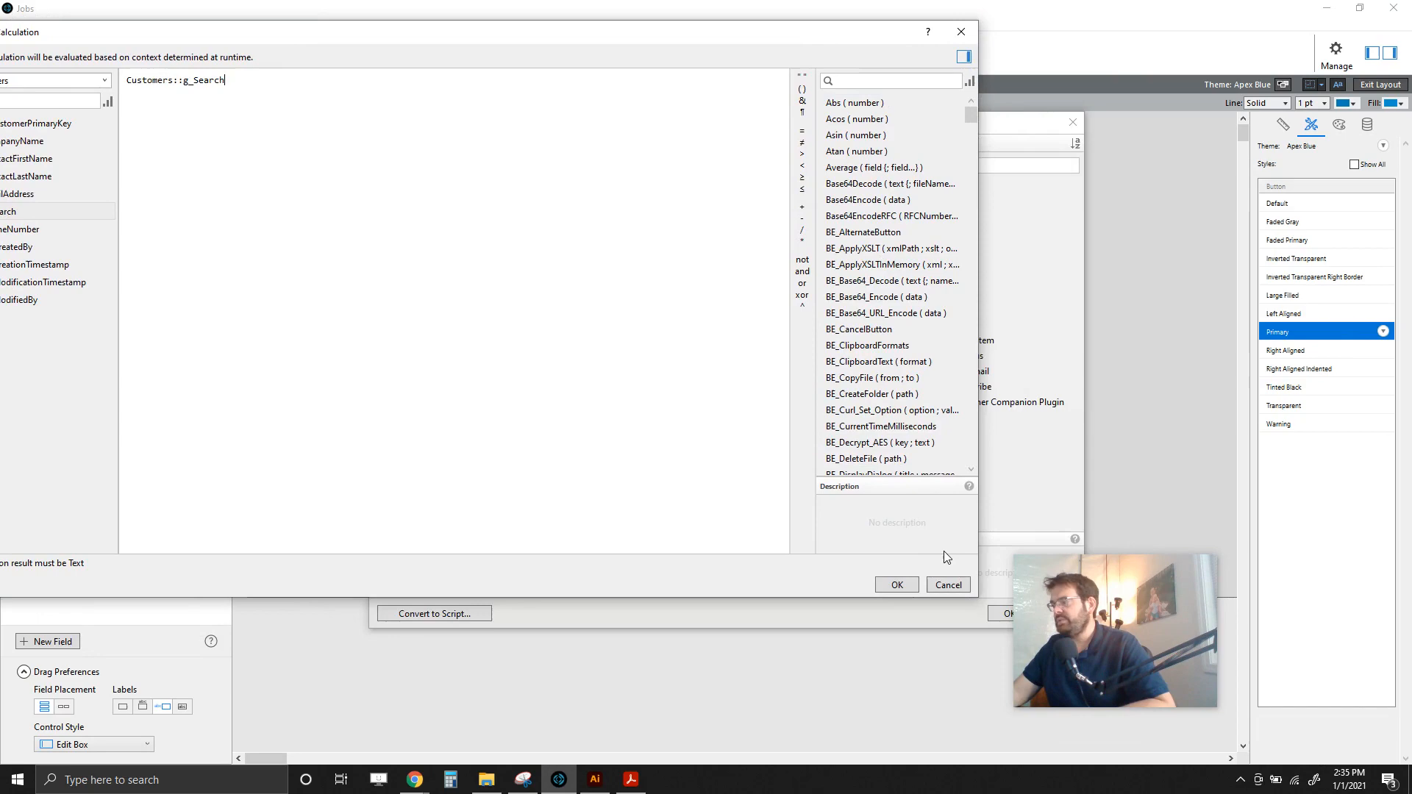
click(899, 585)
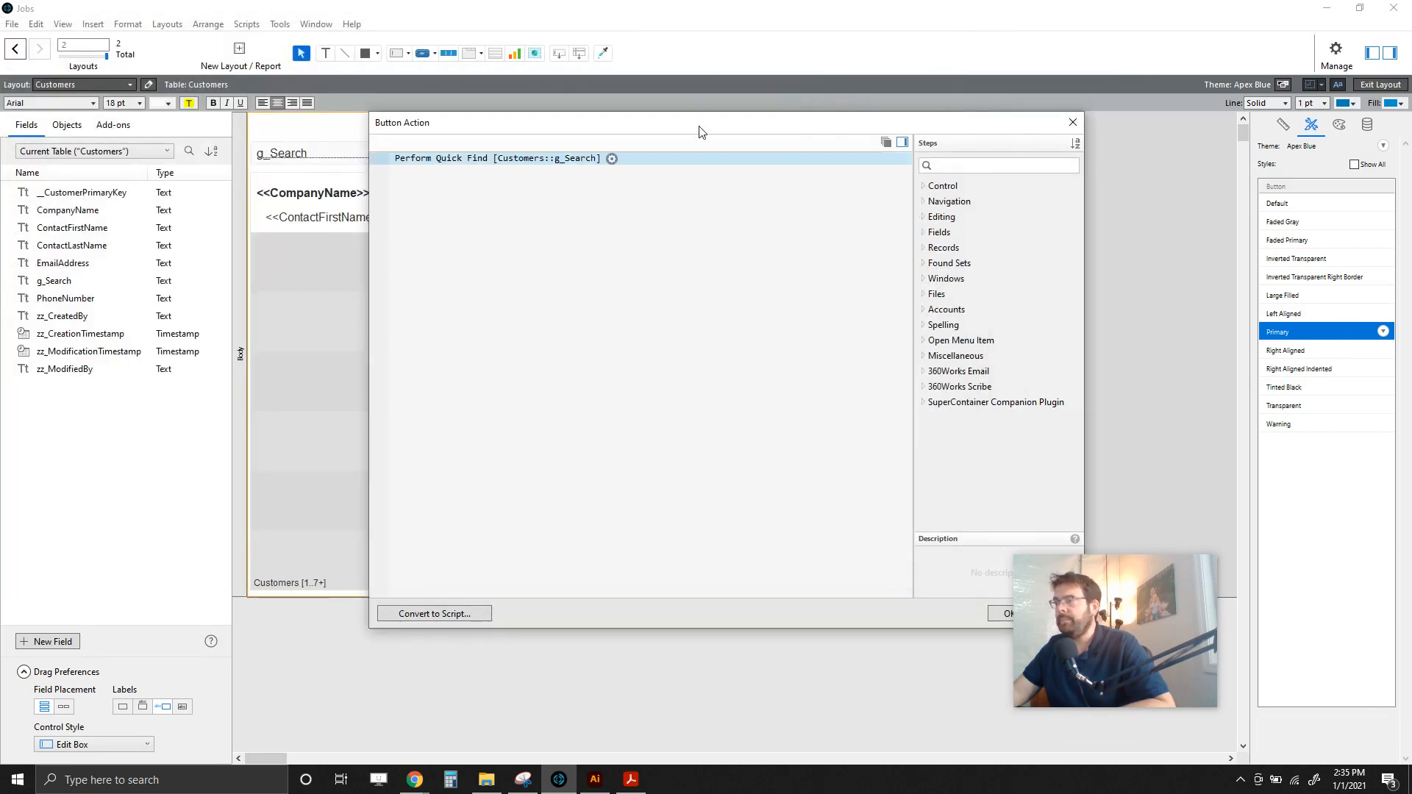
drag(698, 131, 494, 65)
click(807, 559)
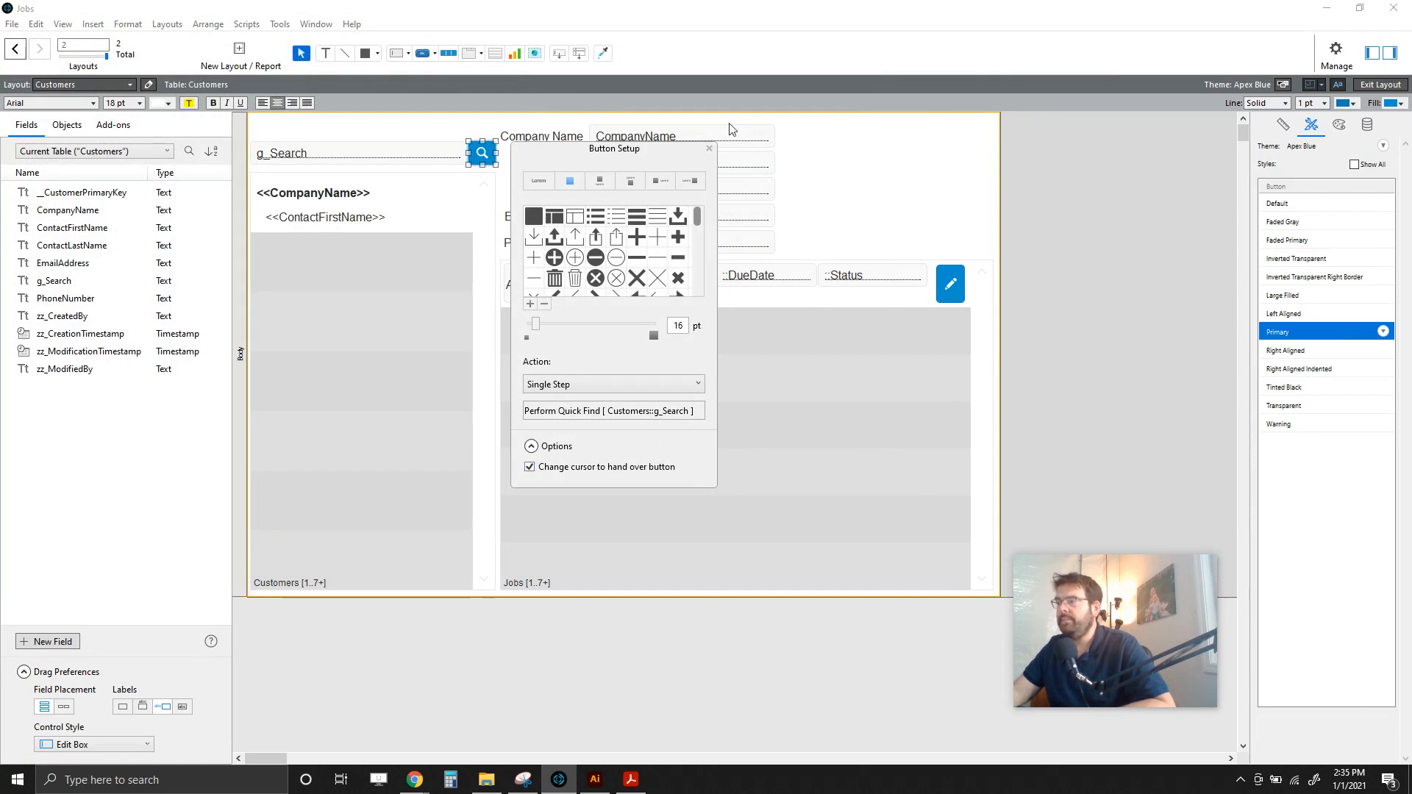
Step: Close the magnifying glass button's setup and leave layout editing, saving the changes to the Customers layout
click(710, 149)
click(914, 195)
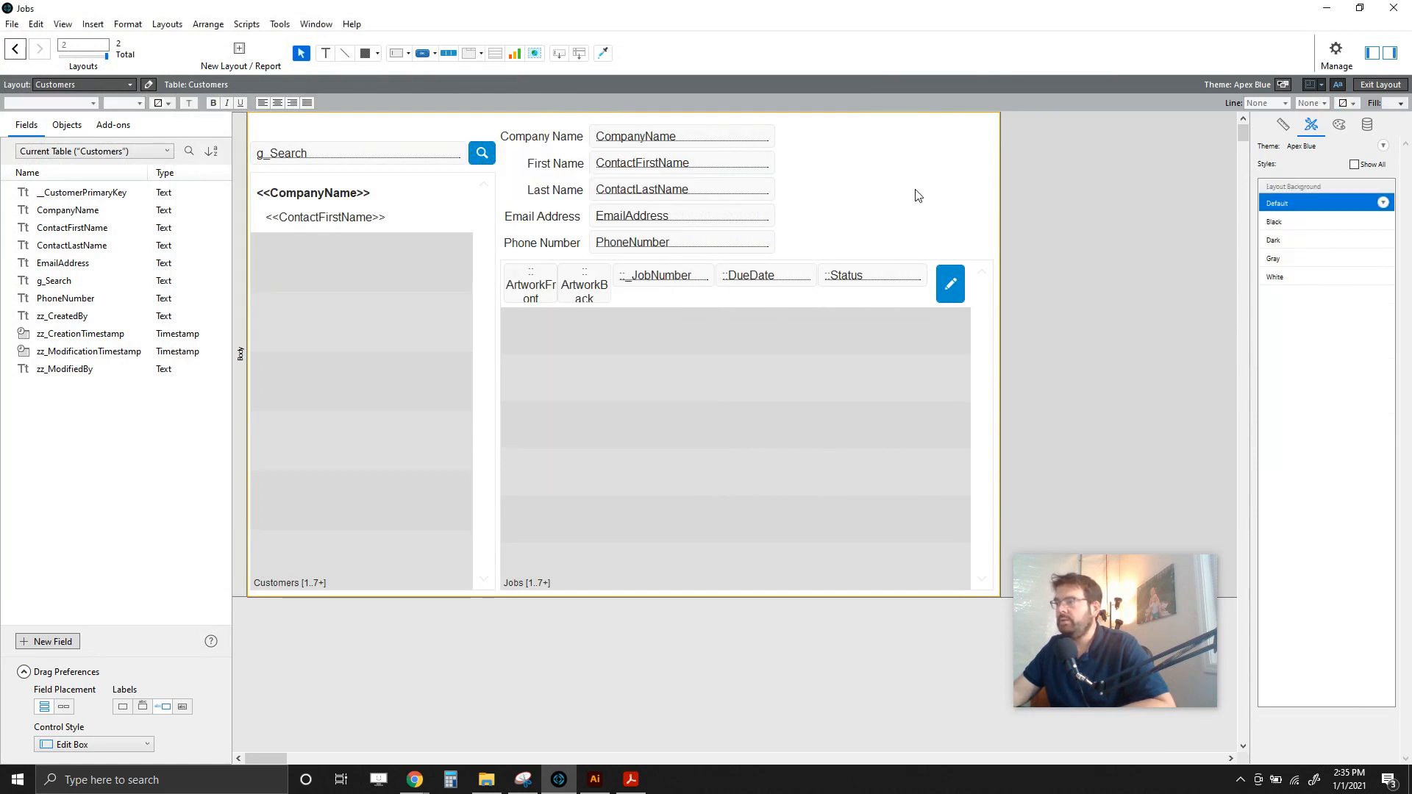
click(1388, 85)
click(732, 388)
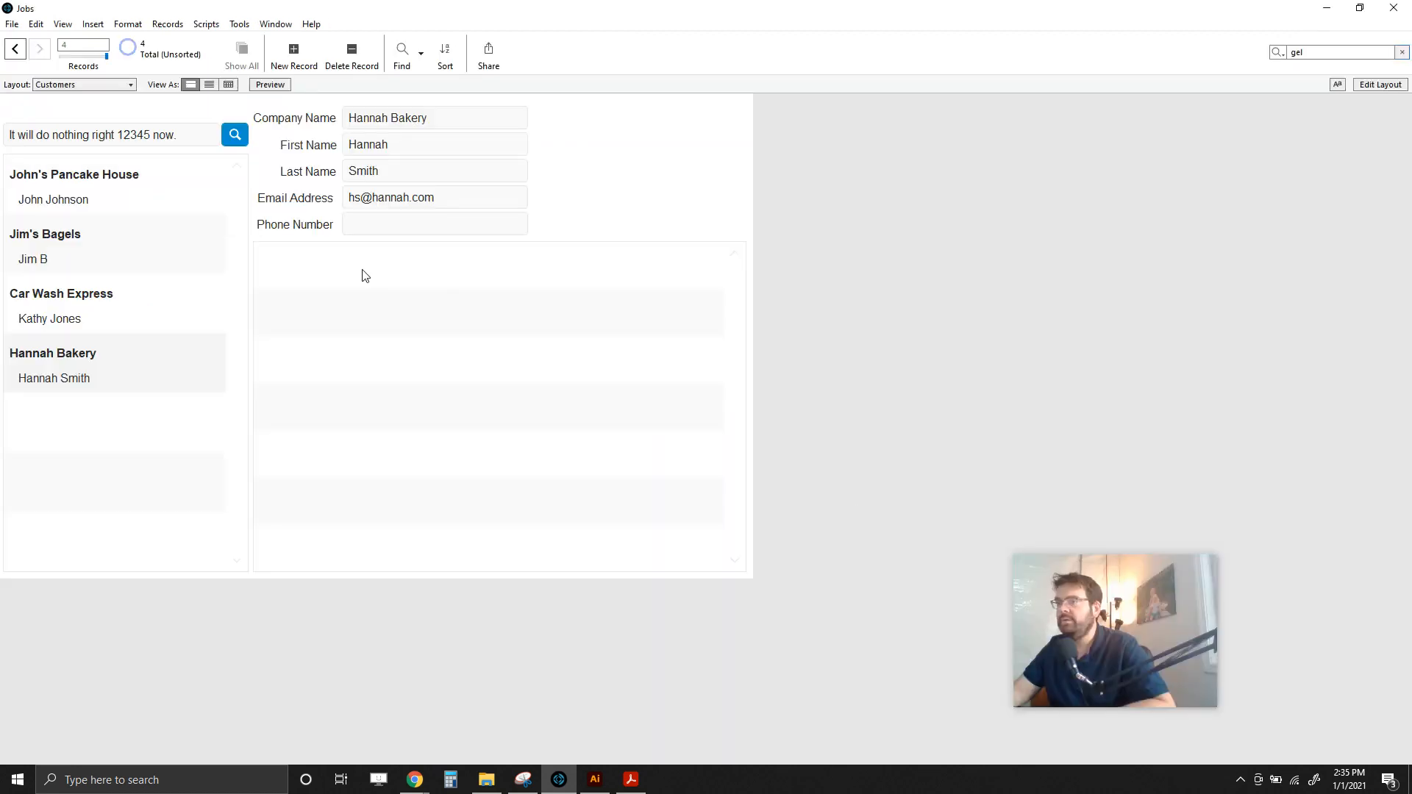
Step: Replace the search field's text with the pancake house contact's first name and run the quick find
drag(116, 137, 2, 123)
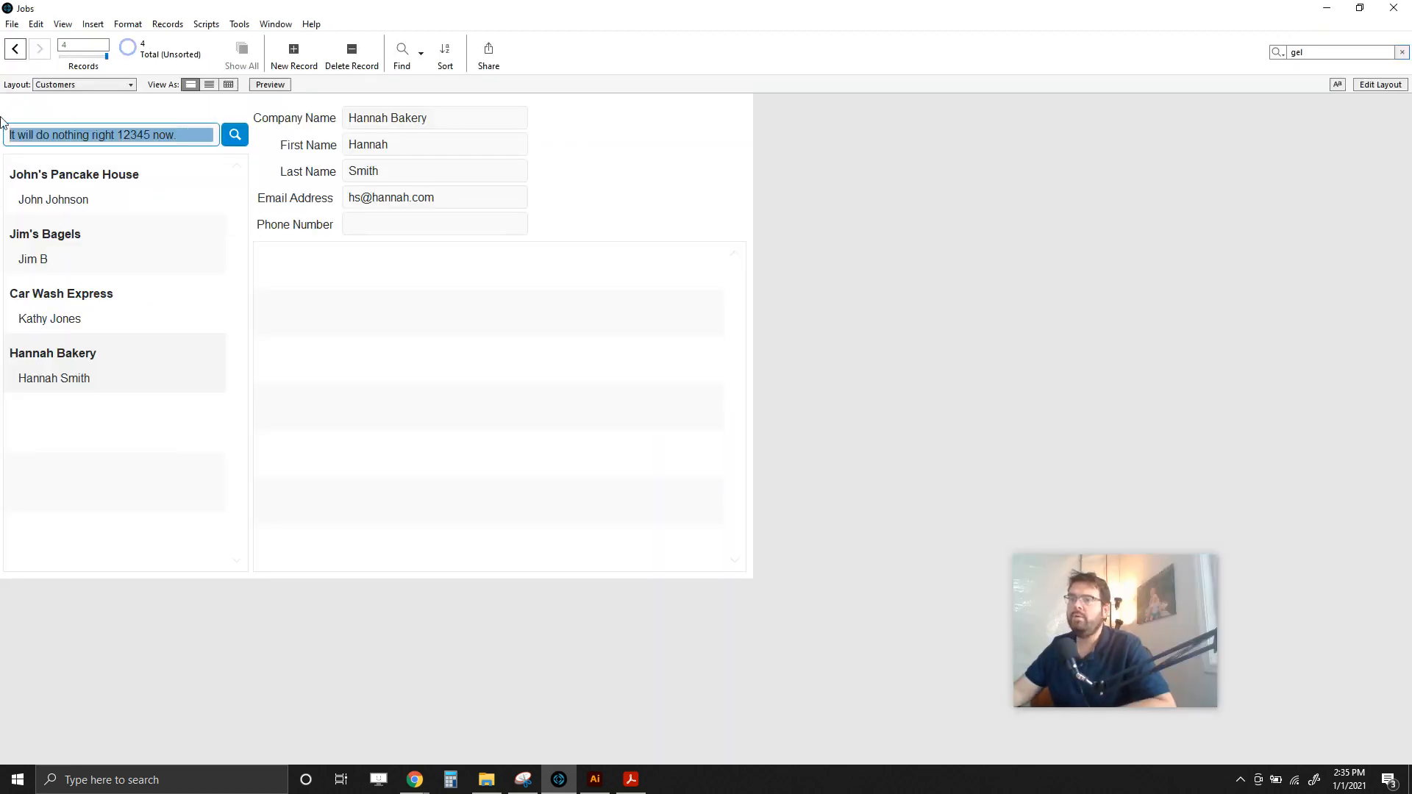
text(john)
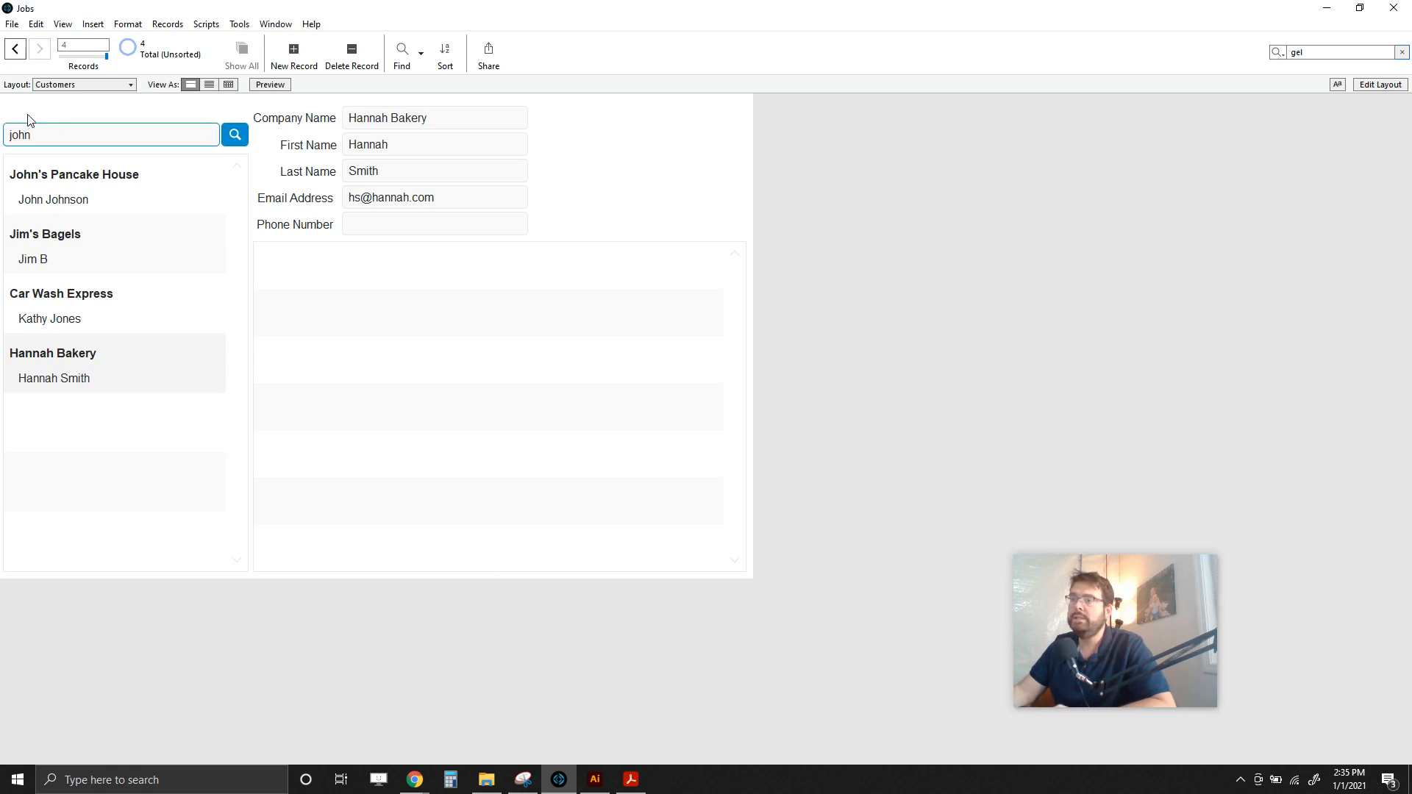
click(234, 136)
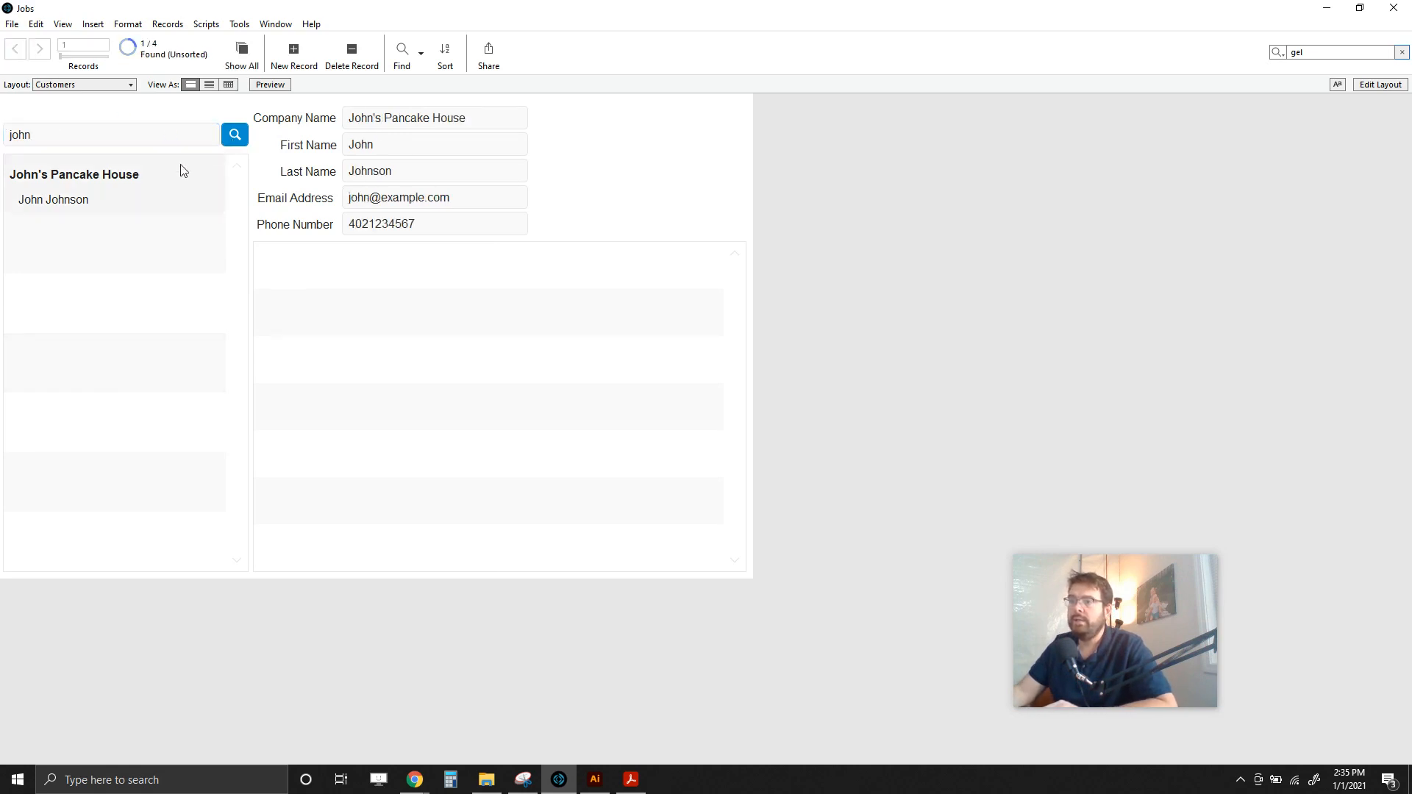
Step: Try a quick find with a misspelled first name of the bakery's contact
drag(42, 143, 4, 136)
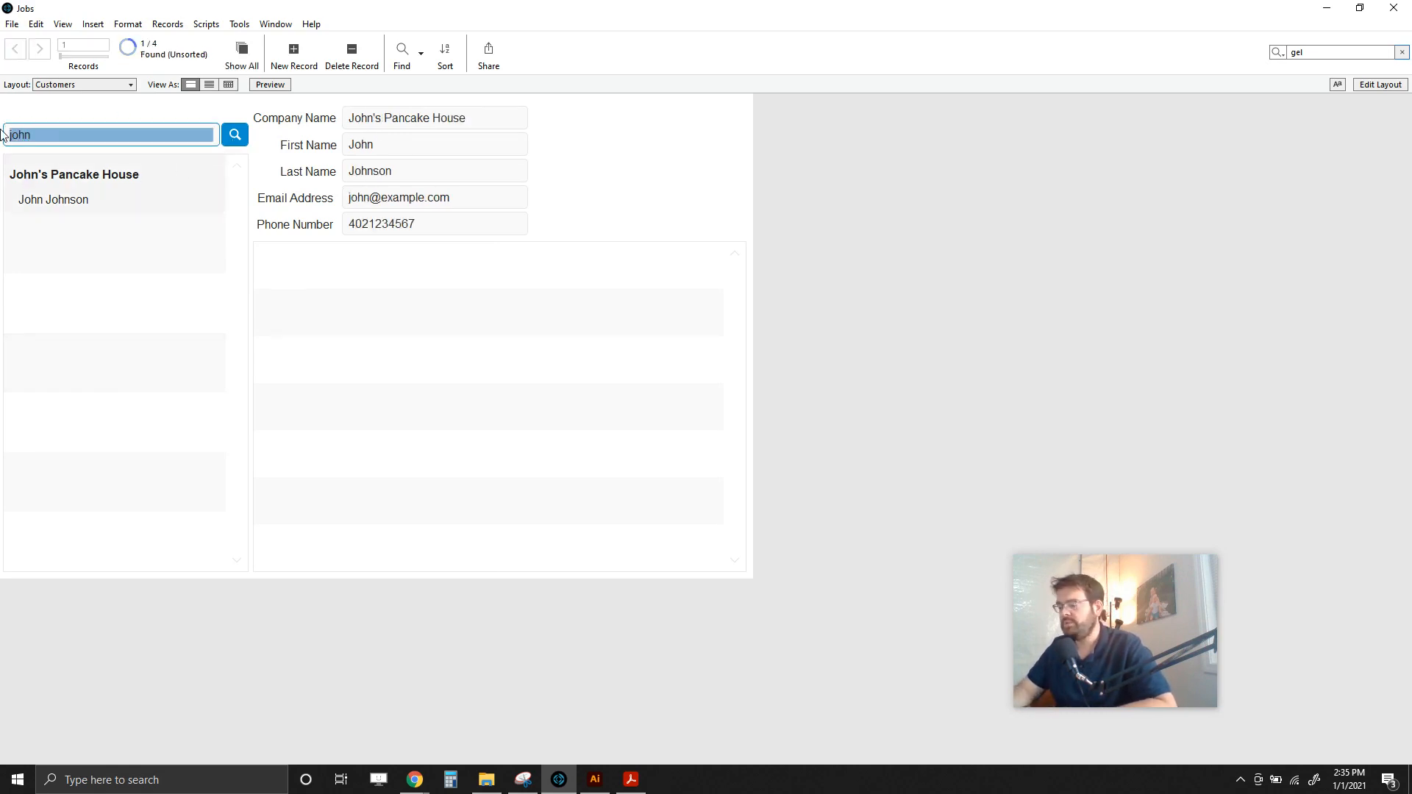
key(BackSpace)
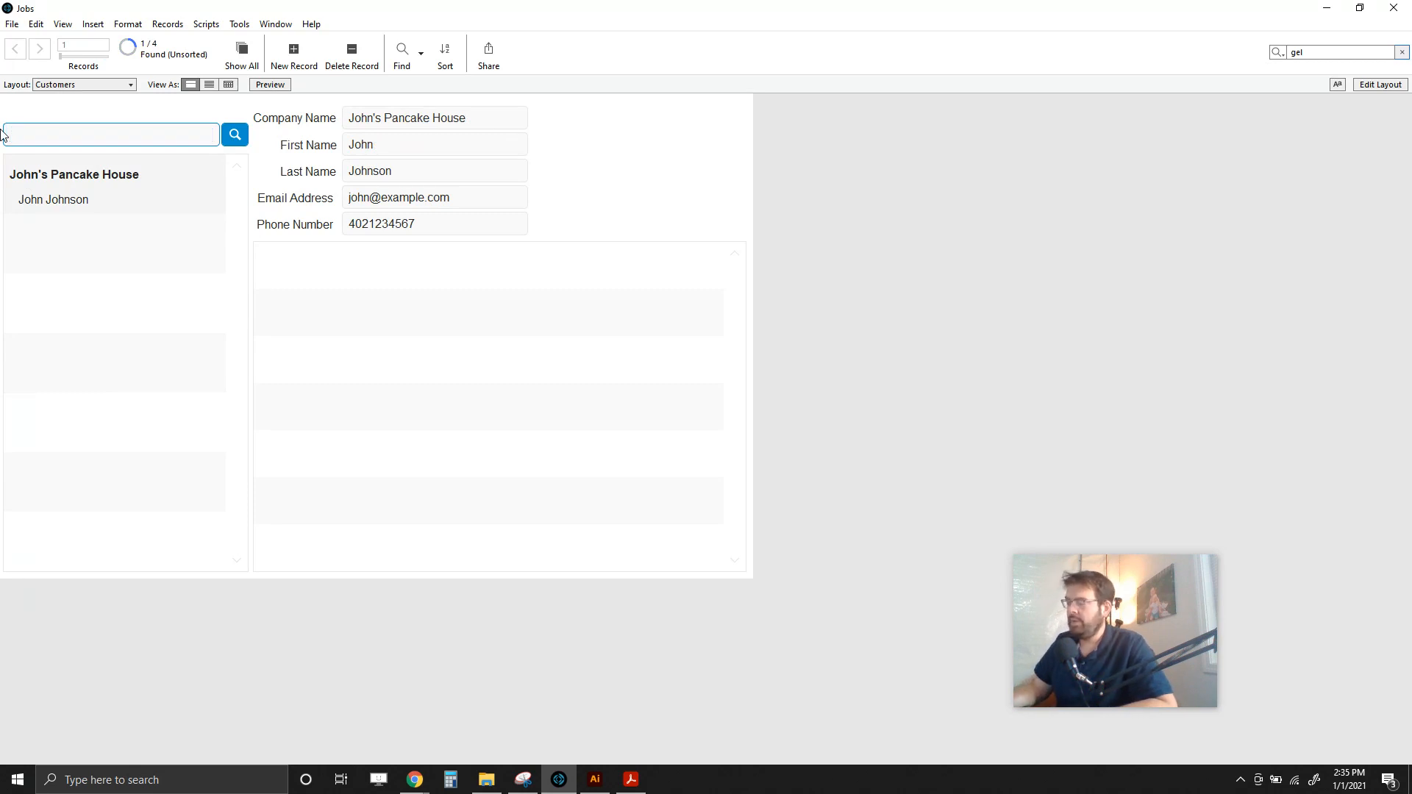
text(hana)
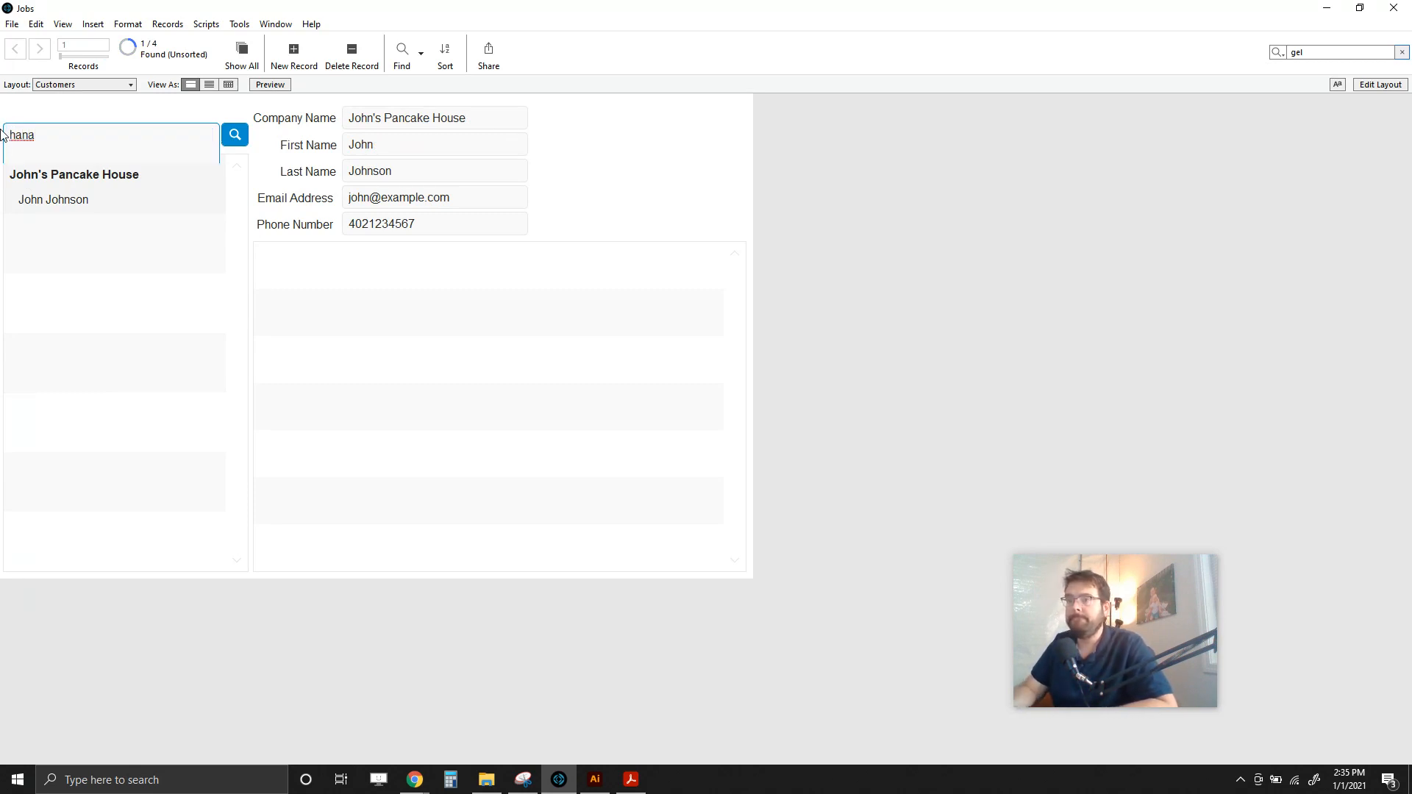
click(76, 113)
click(227, 138)
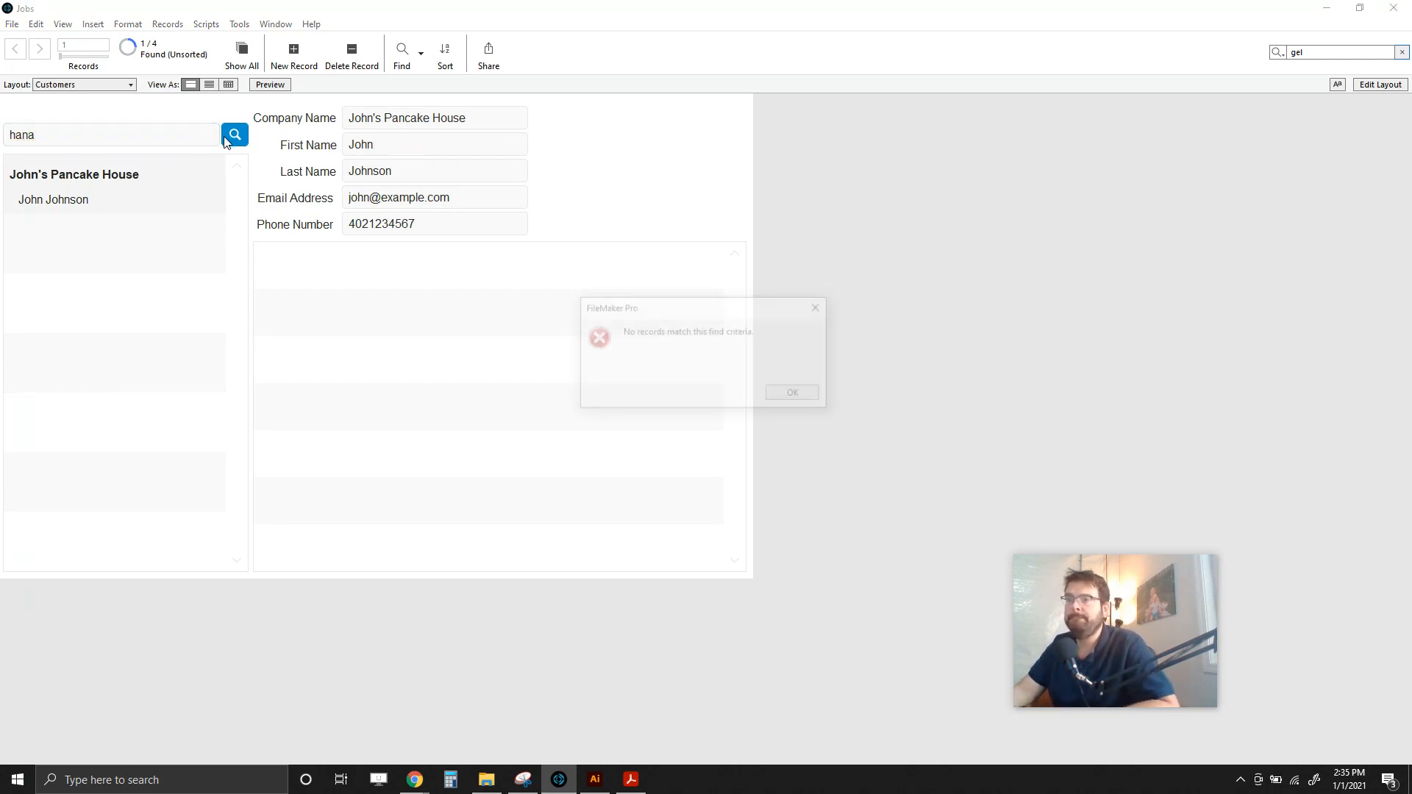
click(793, 395)
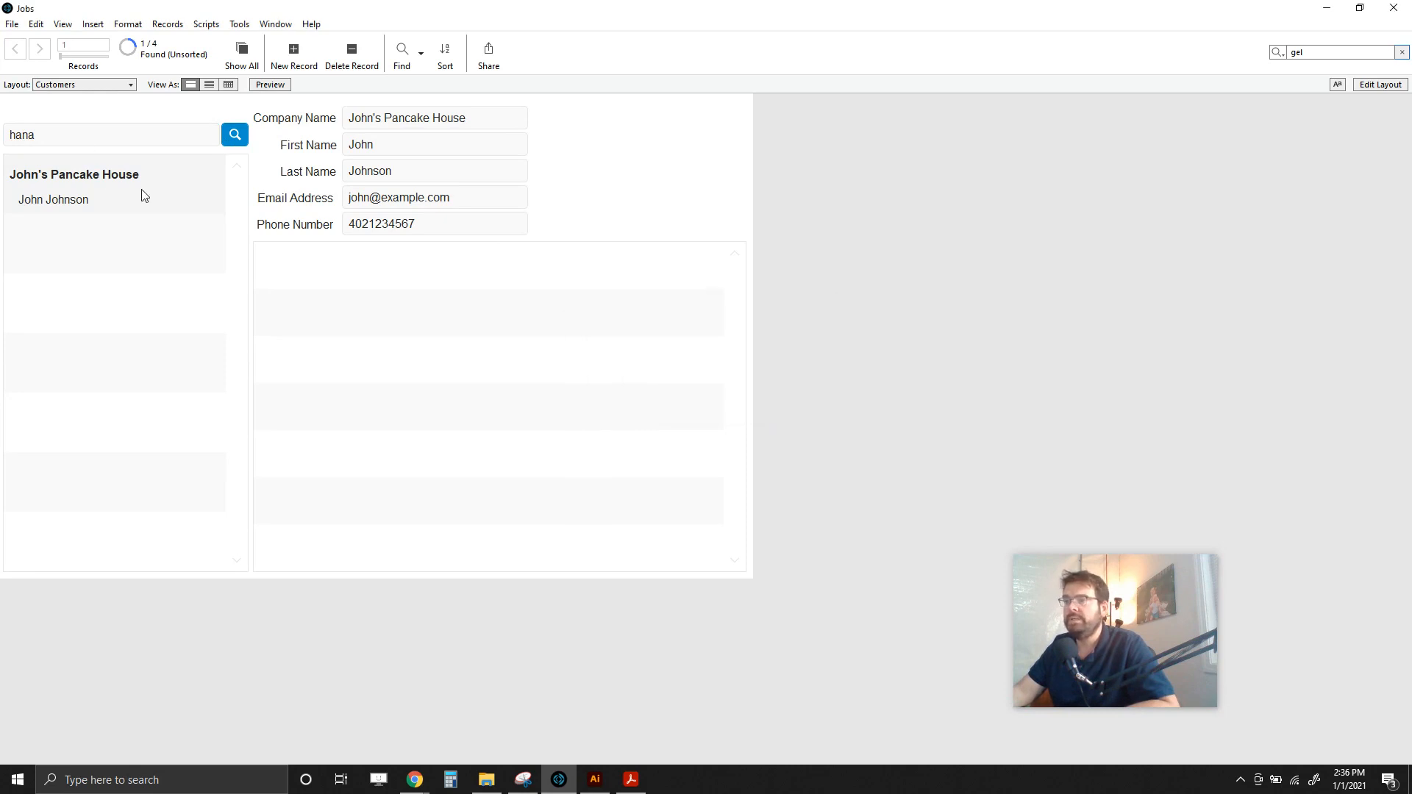
Step: Add the missing second n to the search term and rerun the quick find
click(33, 135)
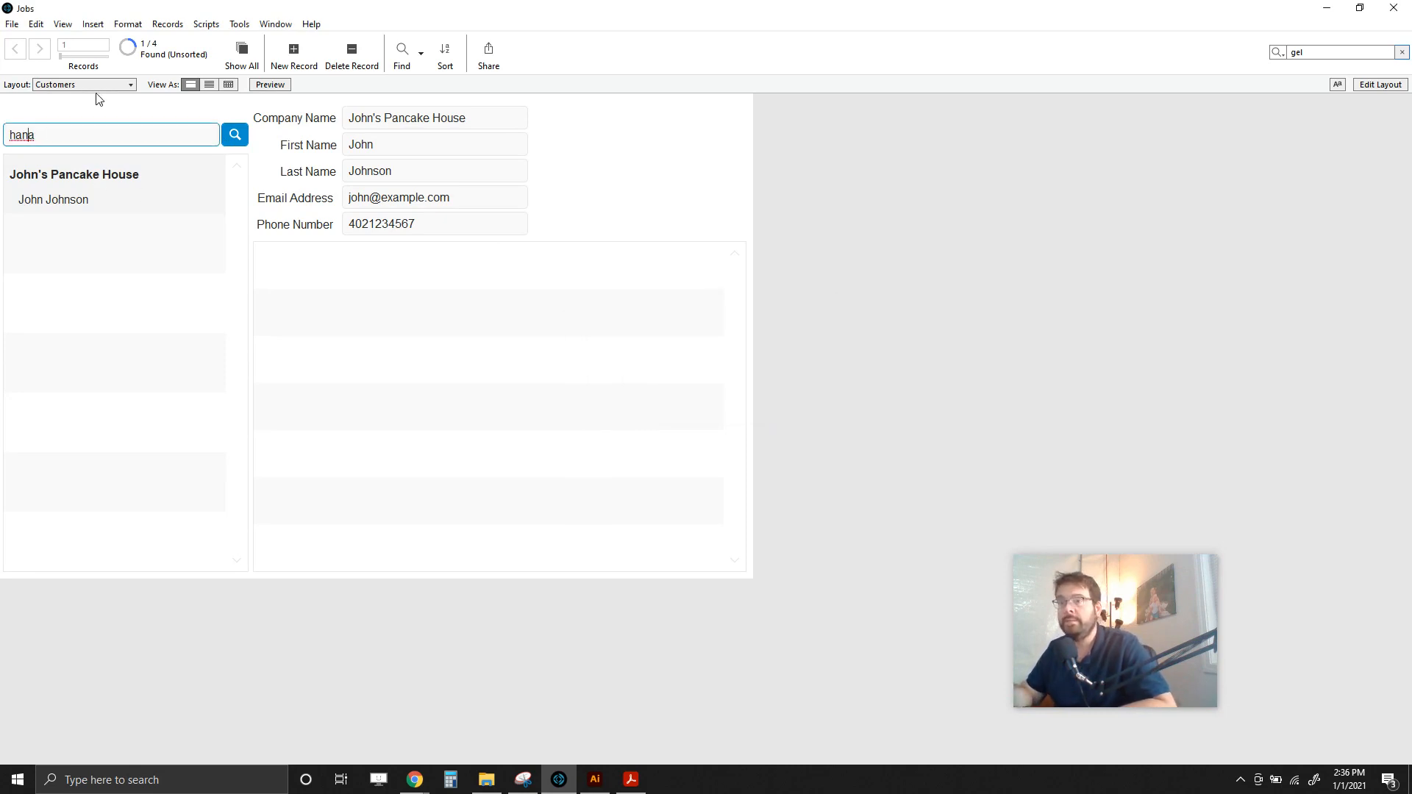
text(n)
key(Return)
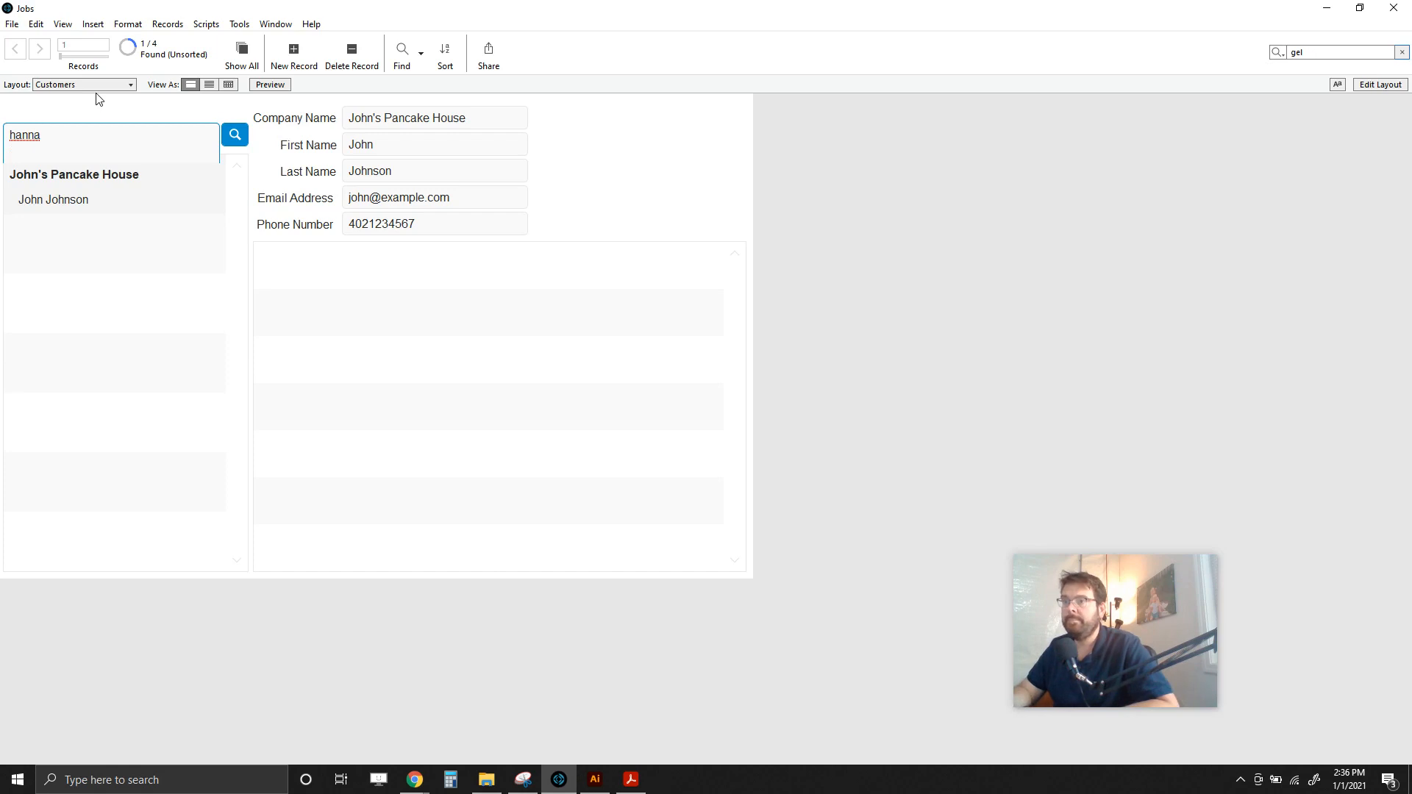
click(235, 137)
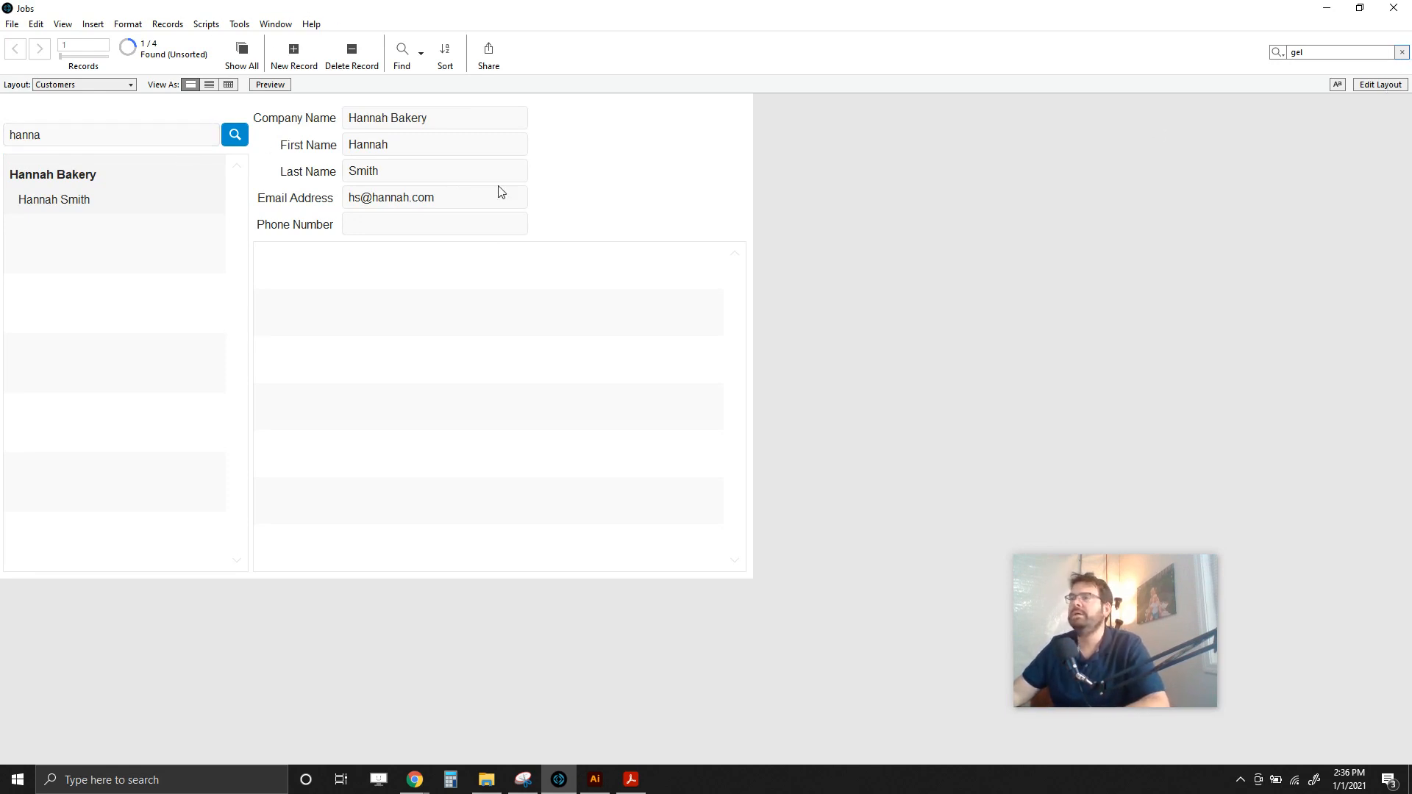
Step: Clear the search term from the search field
click(162, 140)
key(ctrl+a)
key(BackSpace)
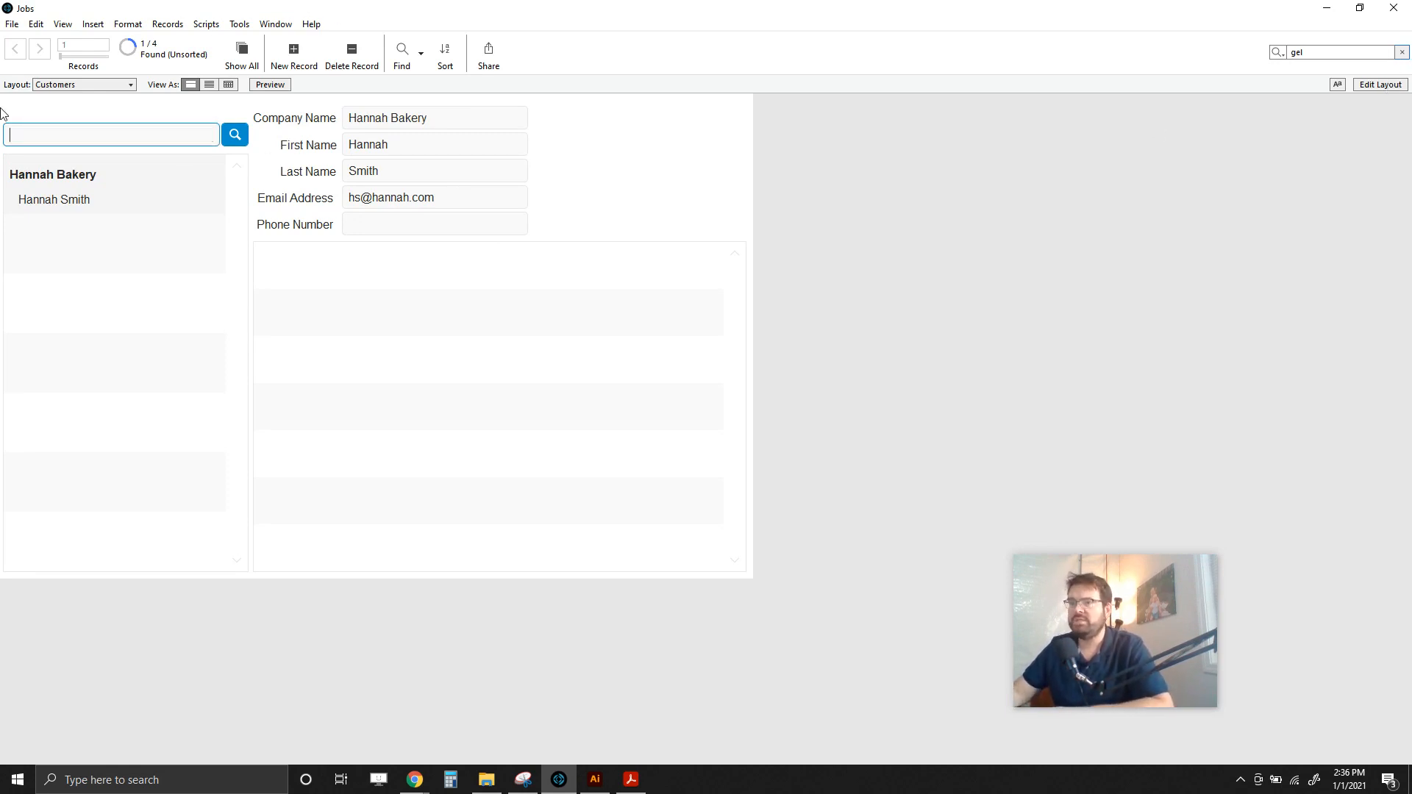
Step: Edit the Customers layout and set the g_Search field's placeholder text to "Search"
click(1381, 84)
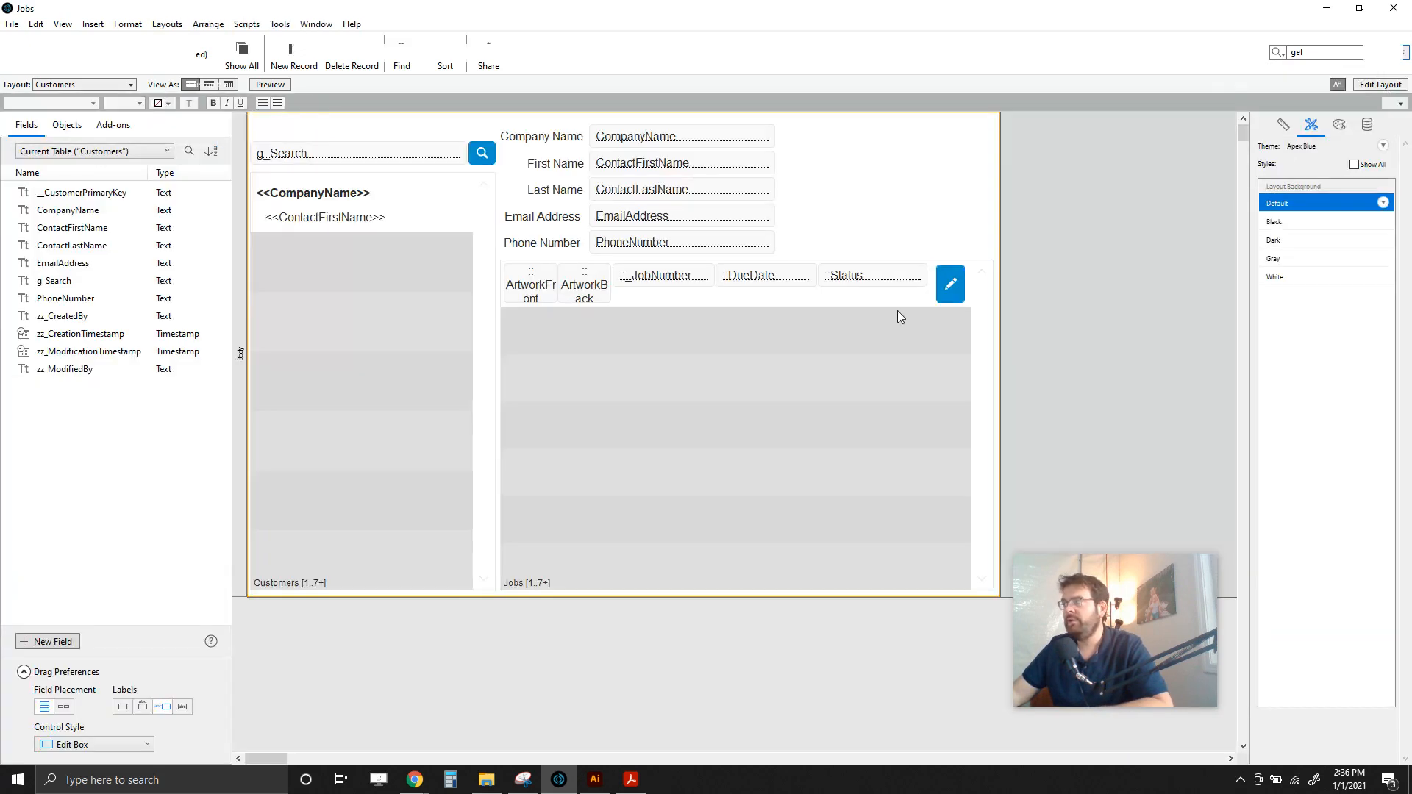
click(388, 158)
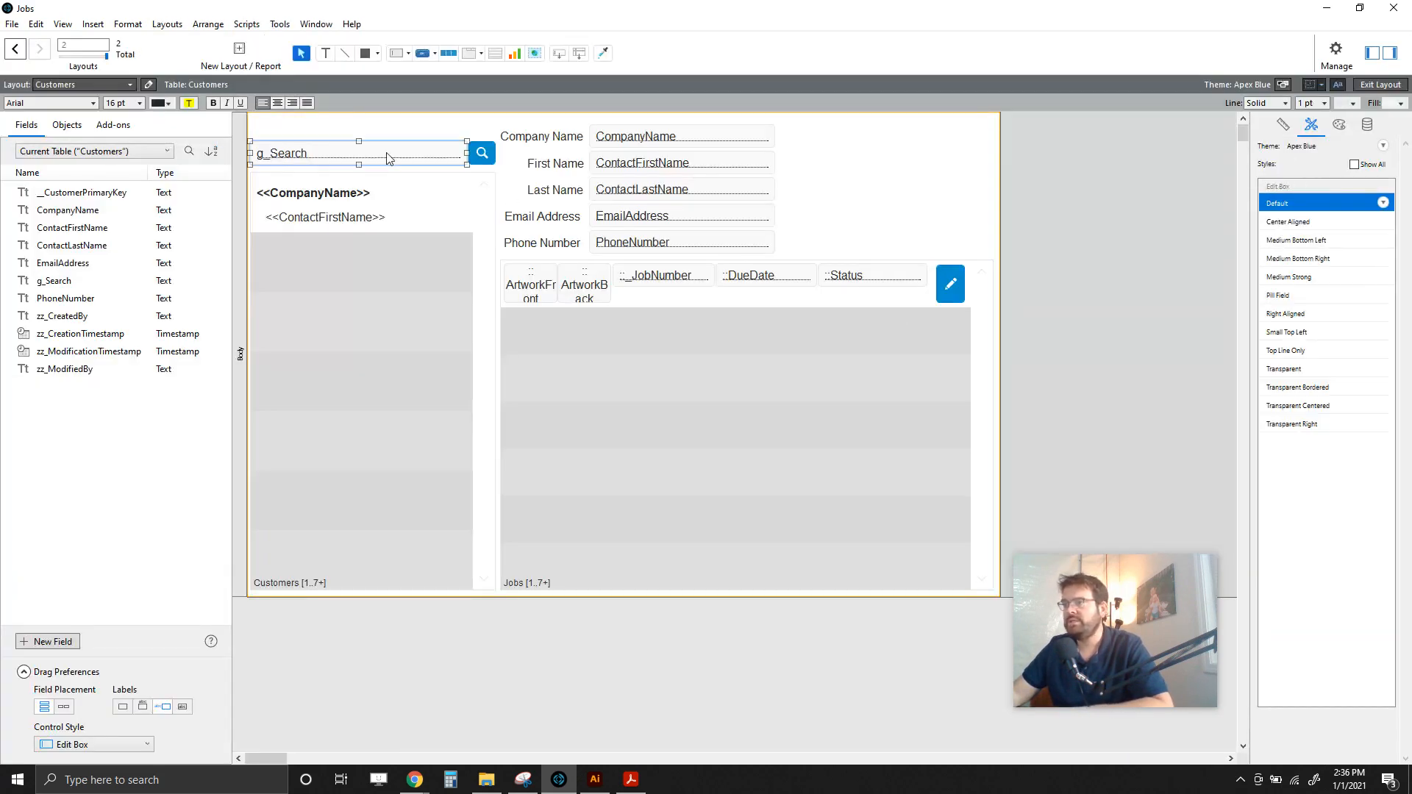
click(1369, 125)
click(1289, 209)
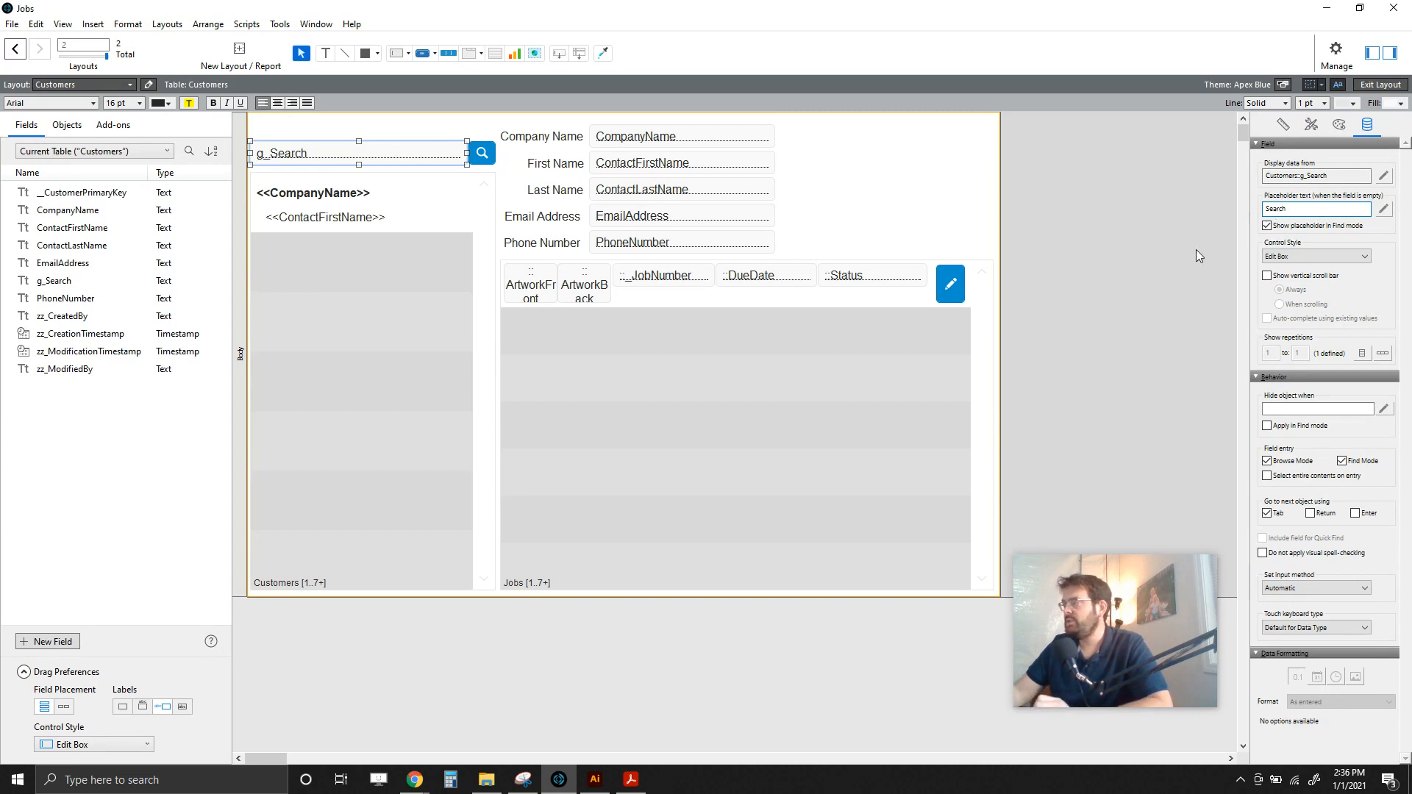
click(1080, 233)
click(320, 162)
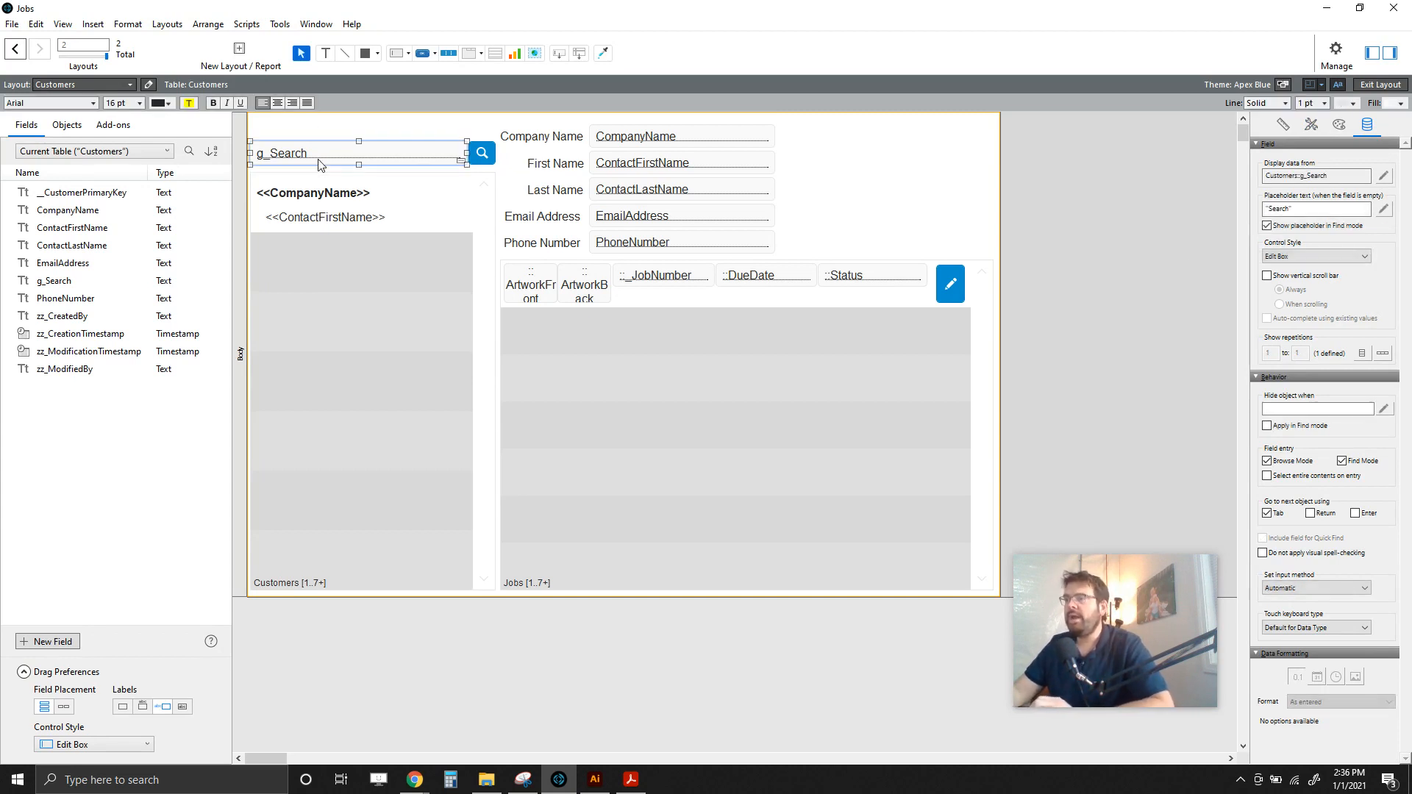
click(295, 126)
click(302, 162)
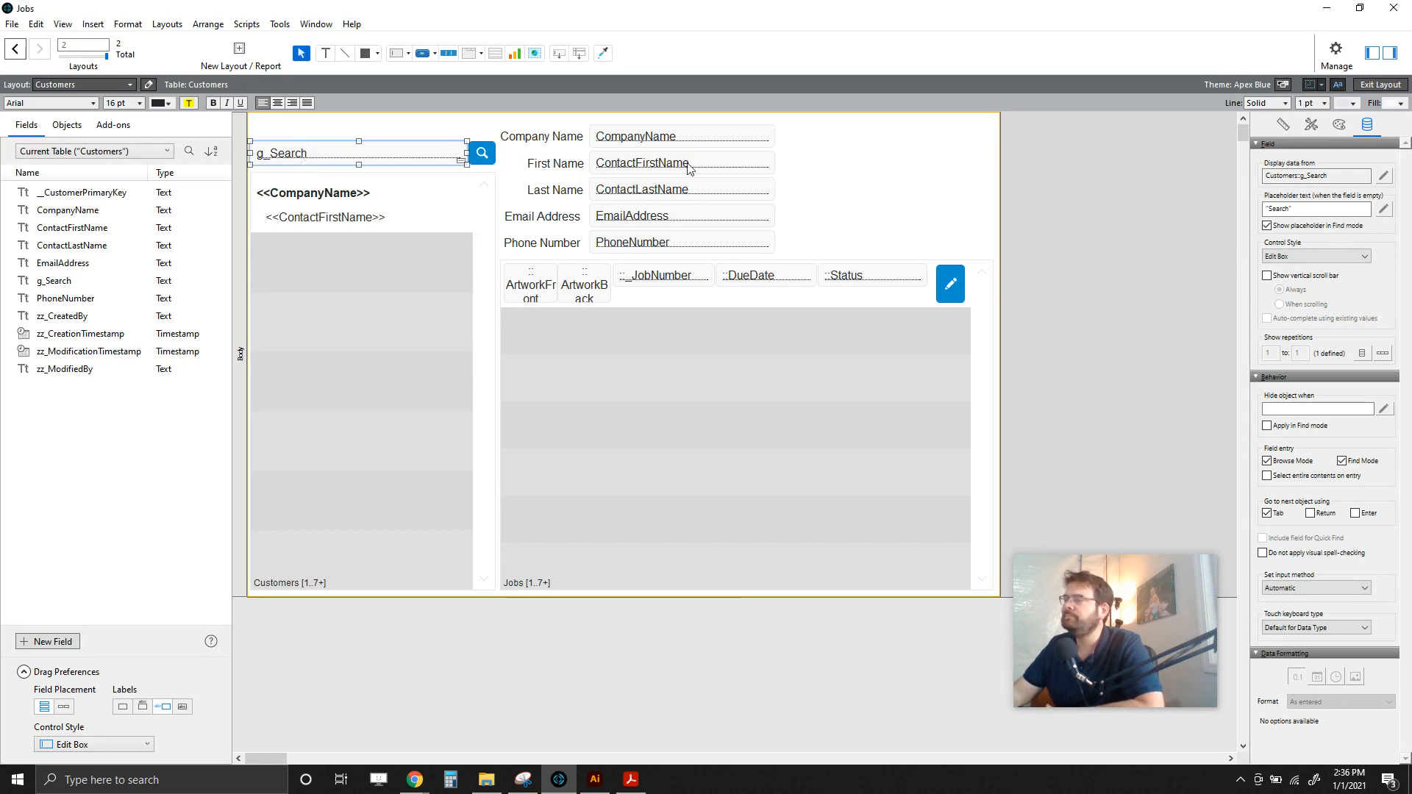
click(893, 161)
click(293, 161)
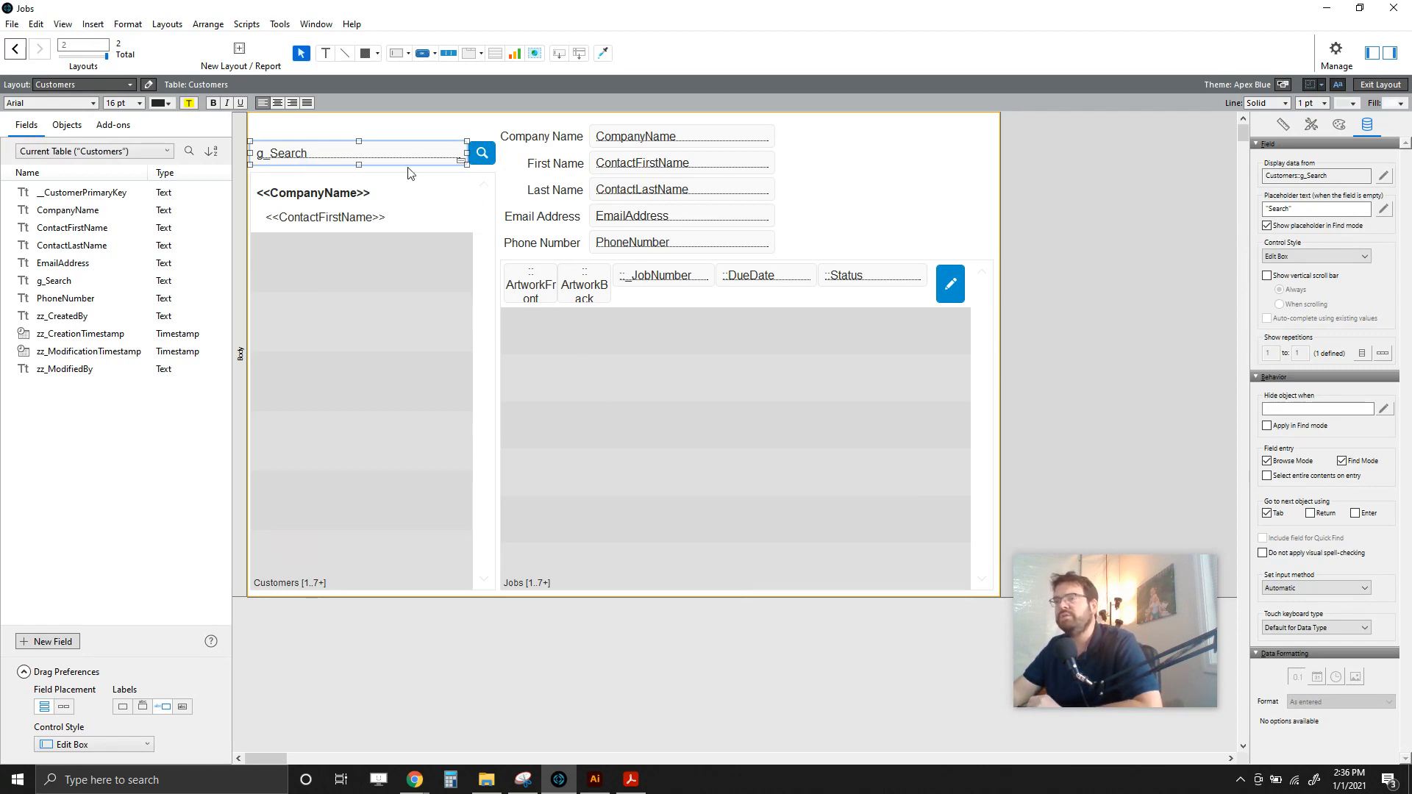
Step: Show the Quick Find indicators on the Customers layout's fields
key(ctrl+s)
click(64, 24)
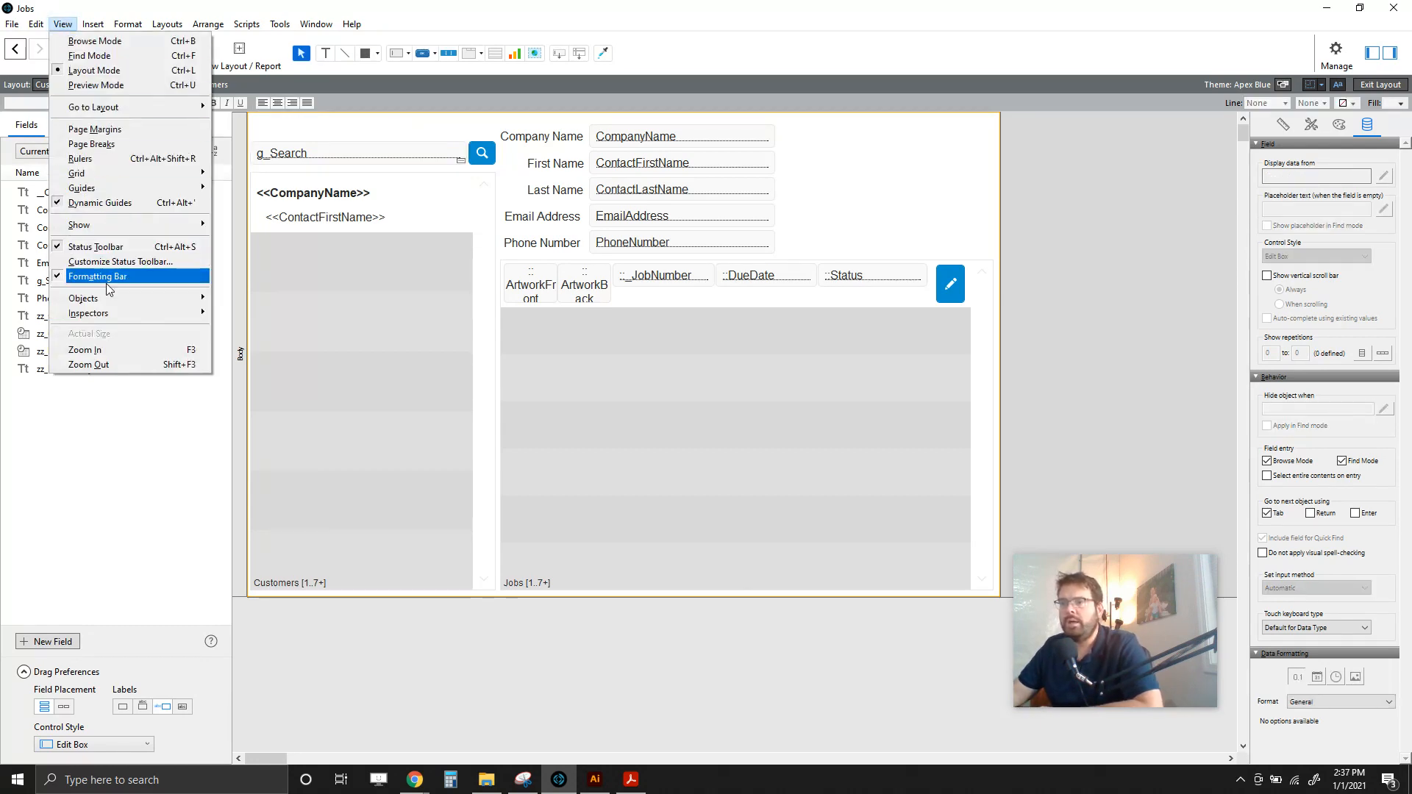
mouse_move(104, 299)
mouse_move(100, 227)
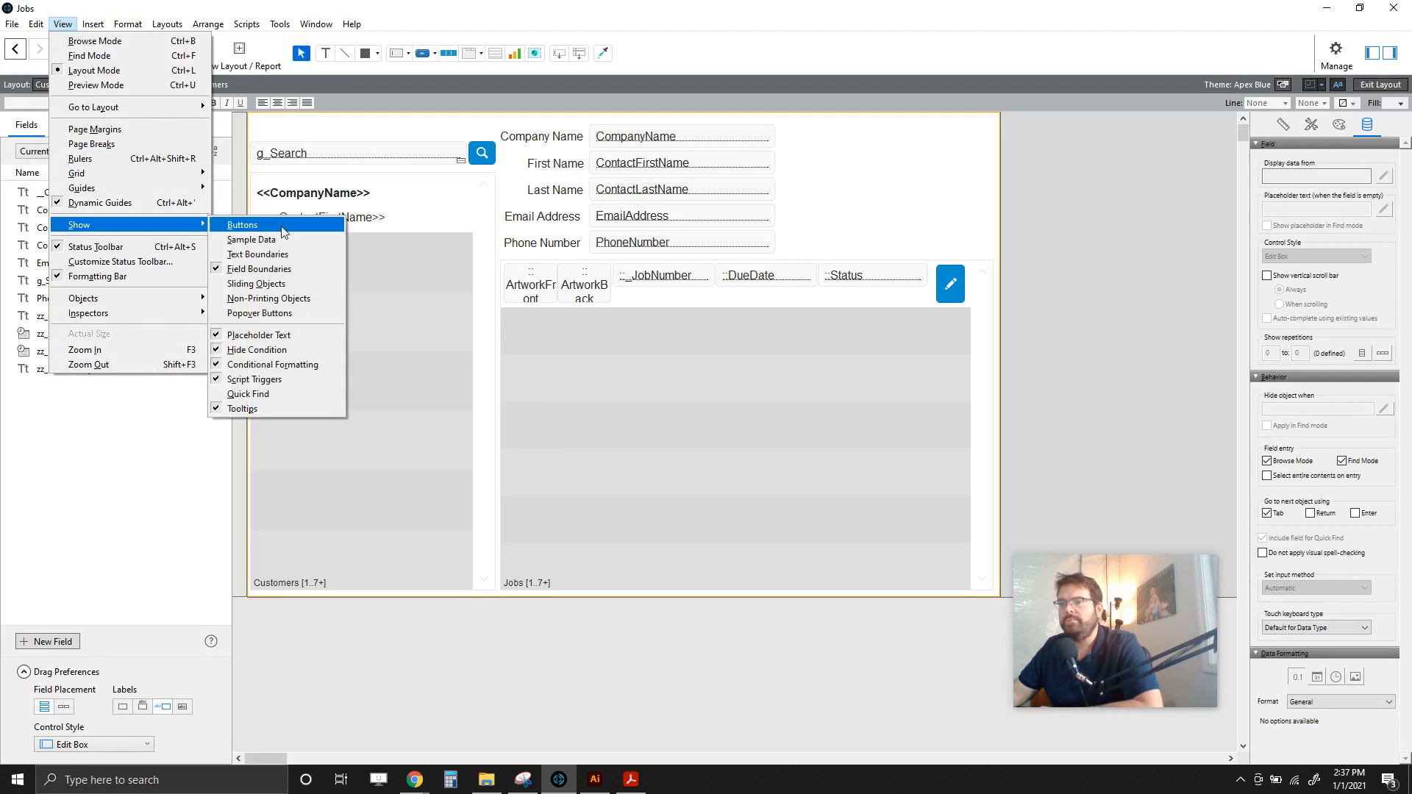
click(288, 396)
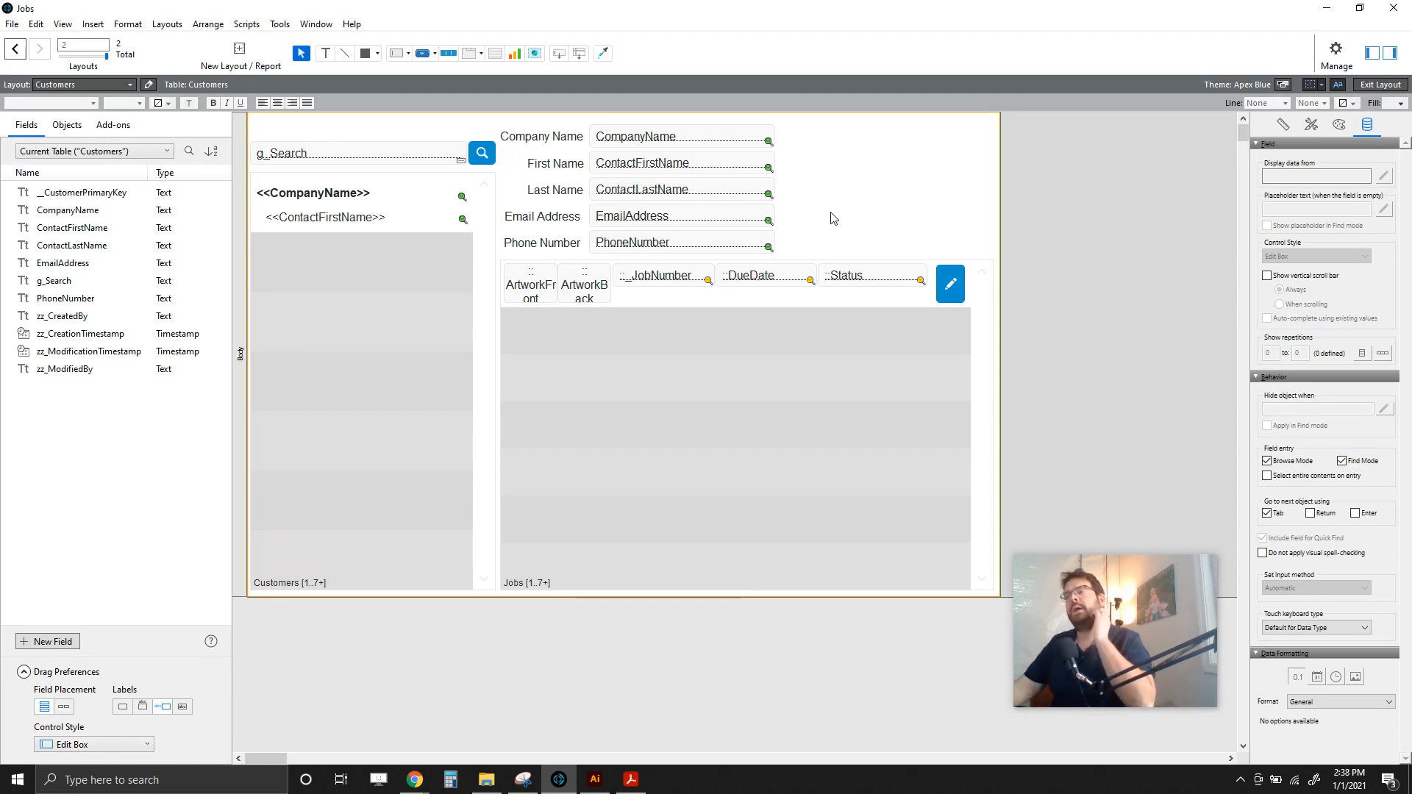
Step: Examine the Quick Find indicators and settings of the related _JobNumber, DueDate and Status fields in the Jobs portal
mouse_move(710, 284)
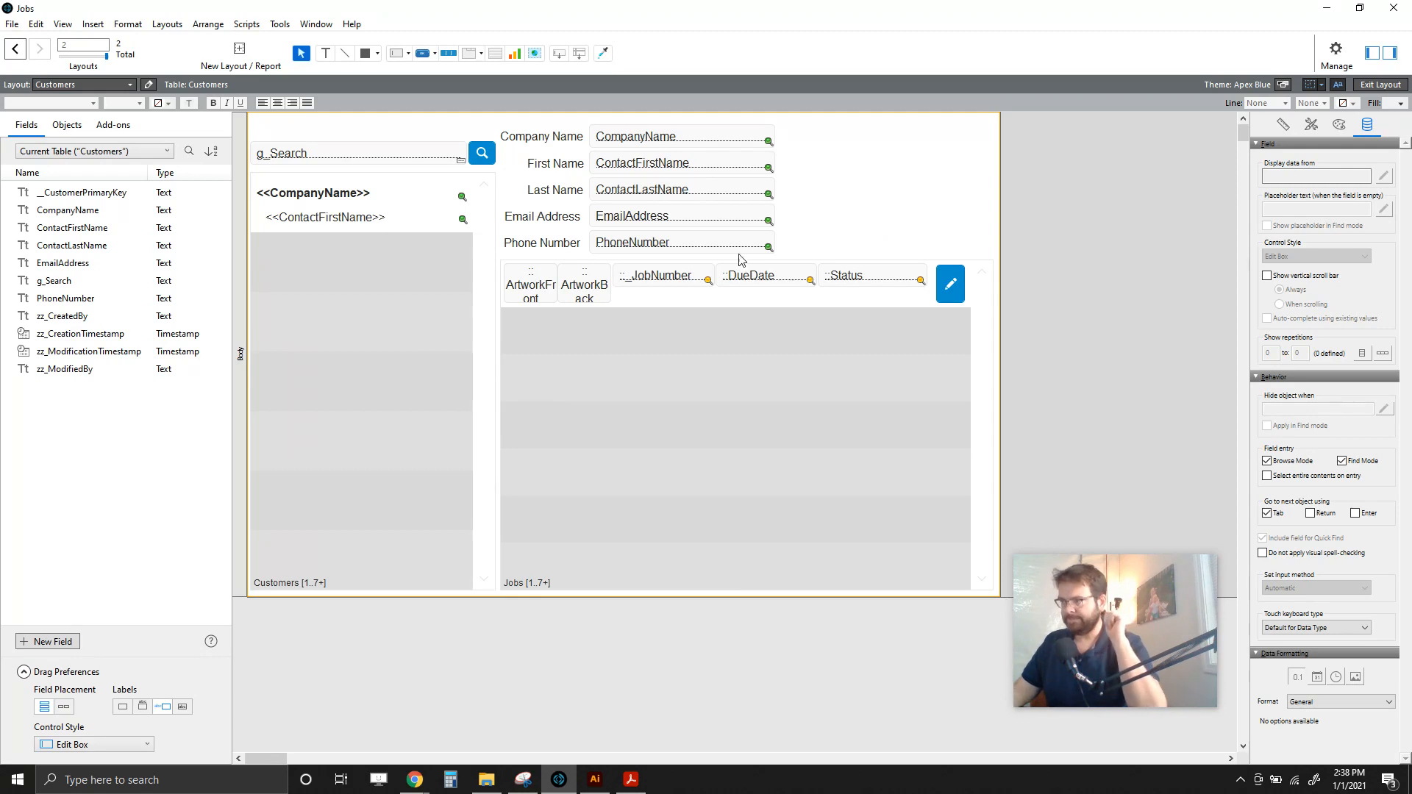
click(692, 289)
click(835, 282)
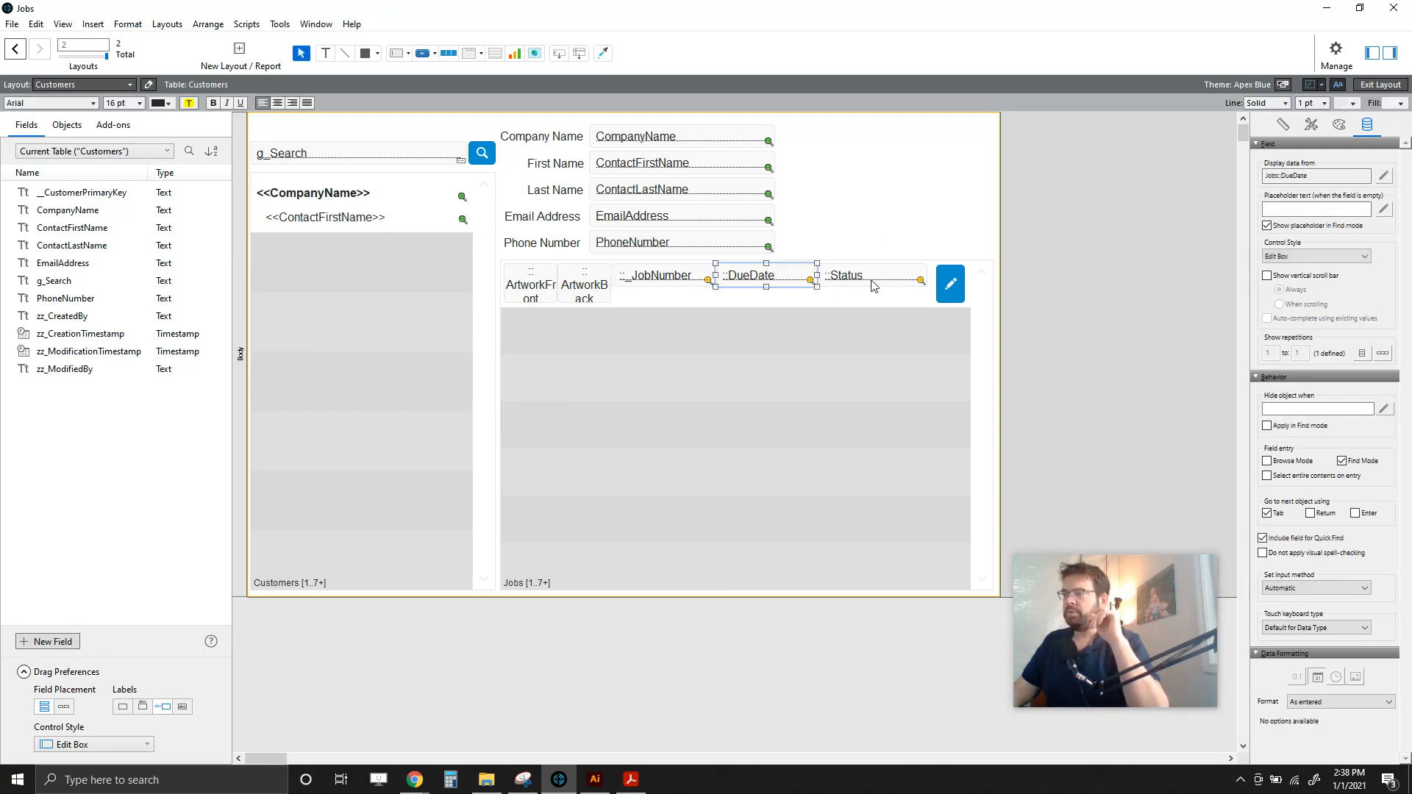
click(867, 235)
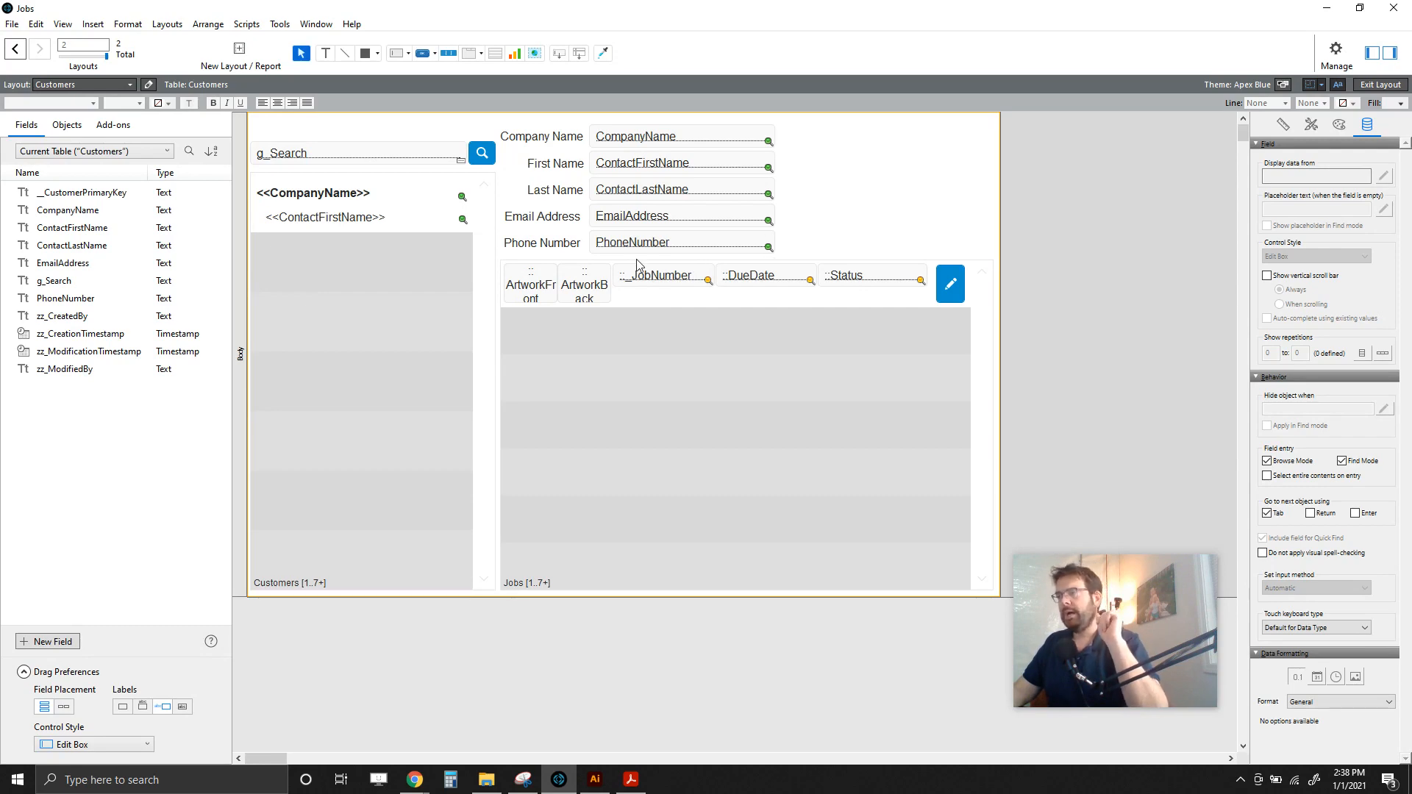
click(638, 284)
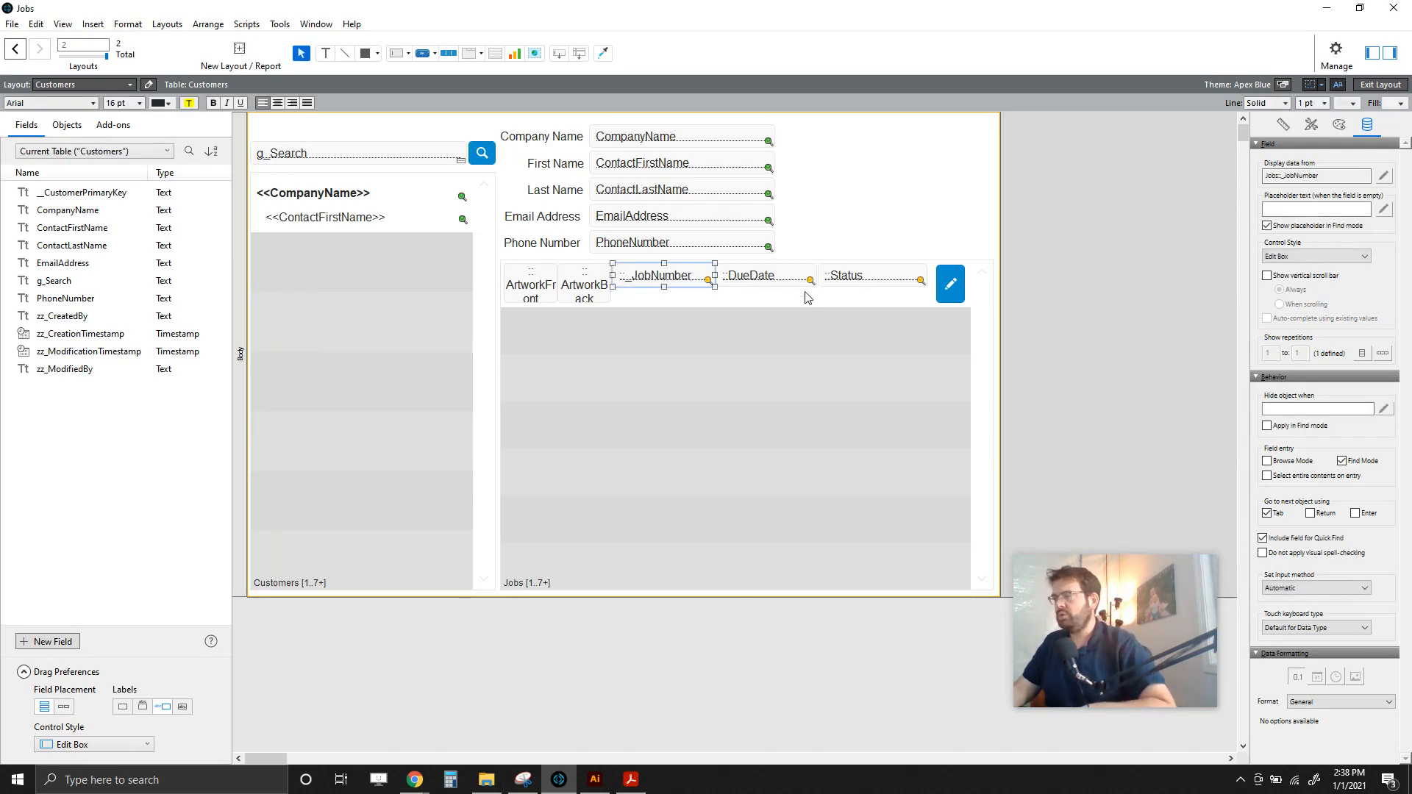
shift+click(765, 285)
shift+click(879, 284)
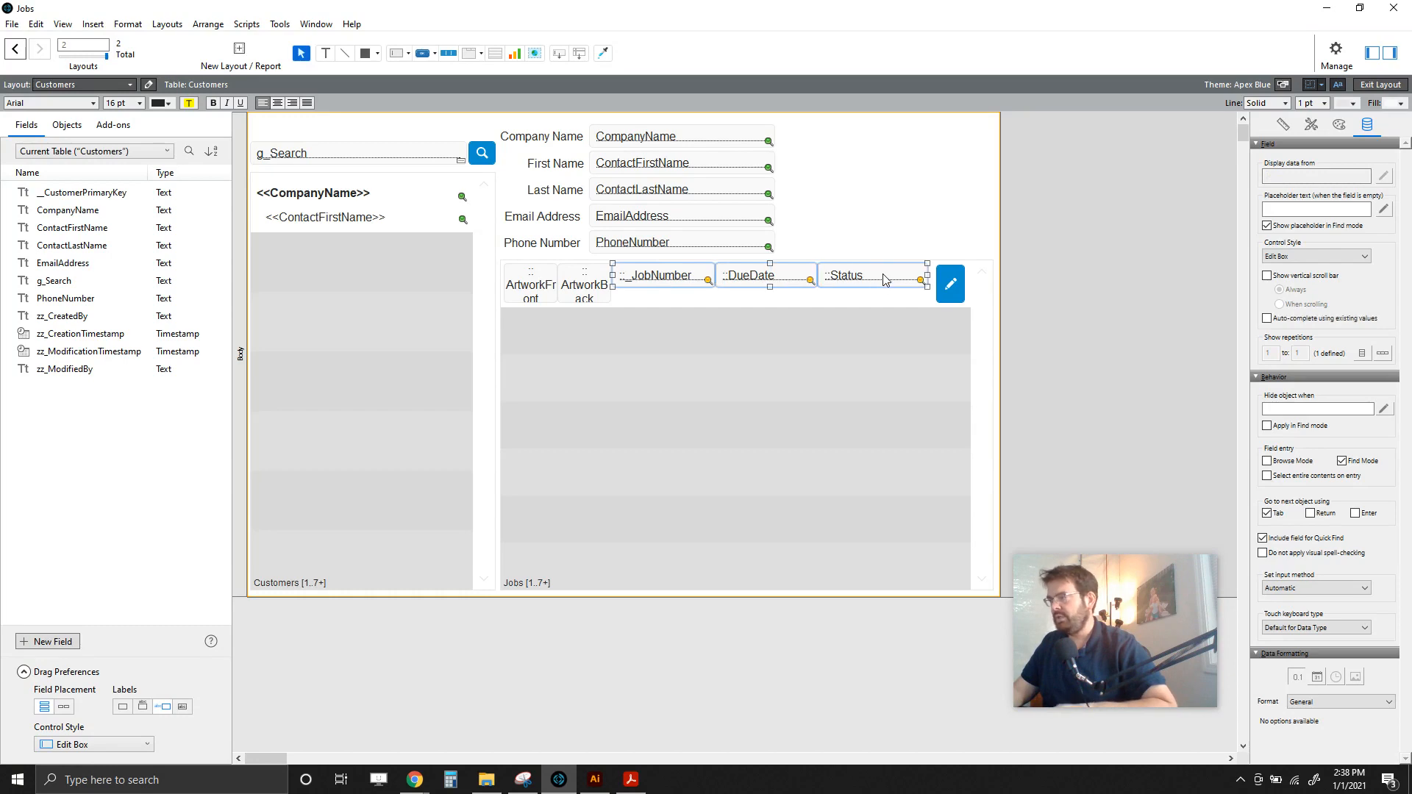
click(926, 166)
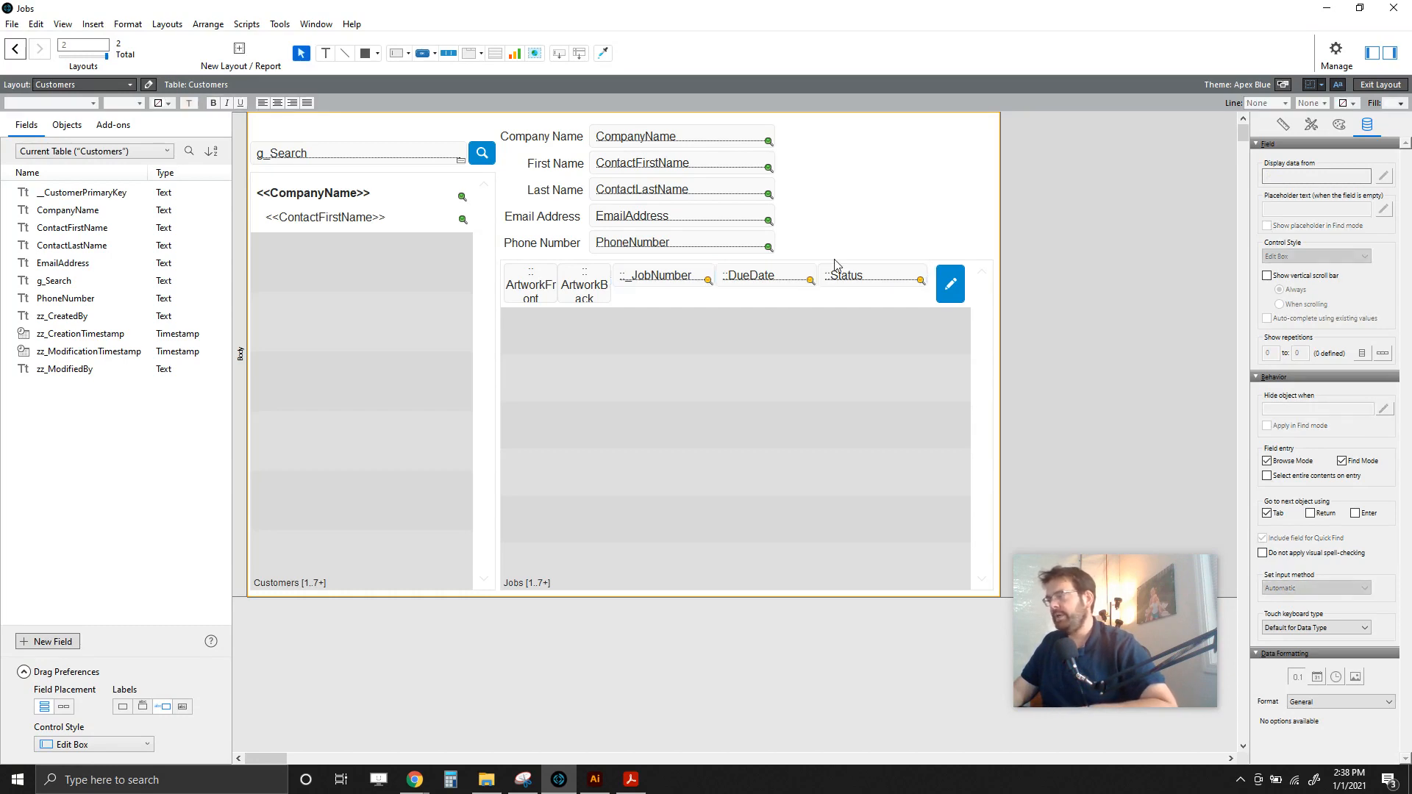
Step: Leave layout editing with the changes saved and run a quick find for "new" from the search field
click(1385, 85)
click(743, 387)
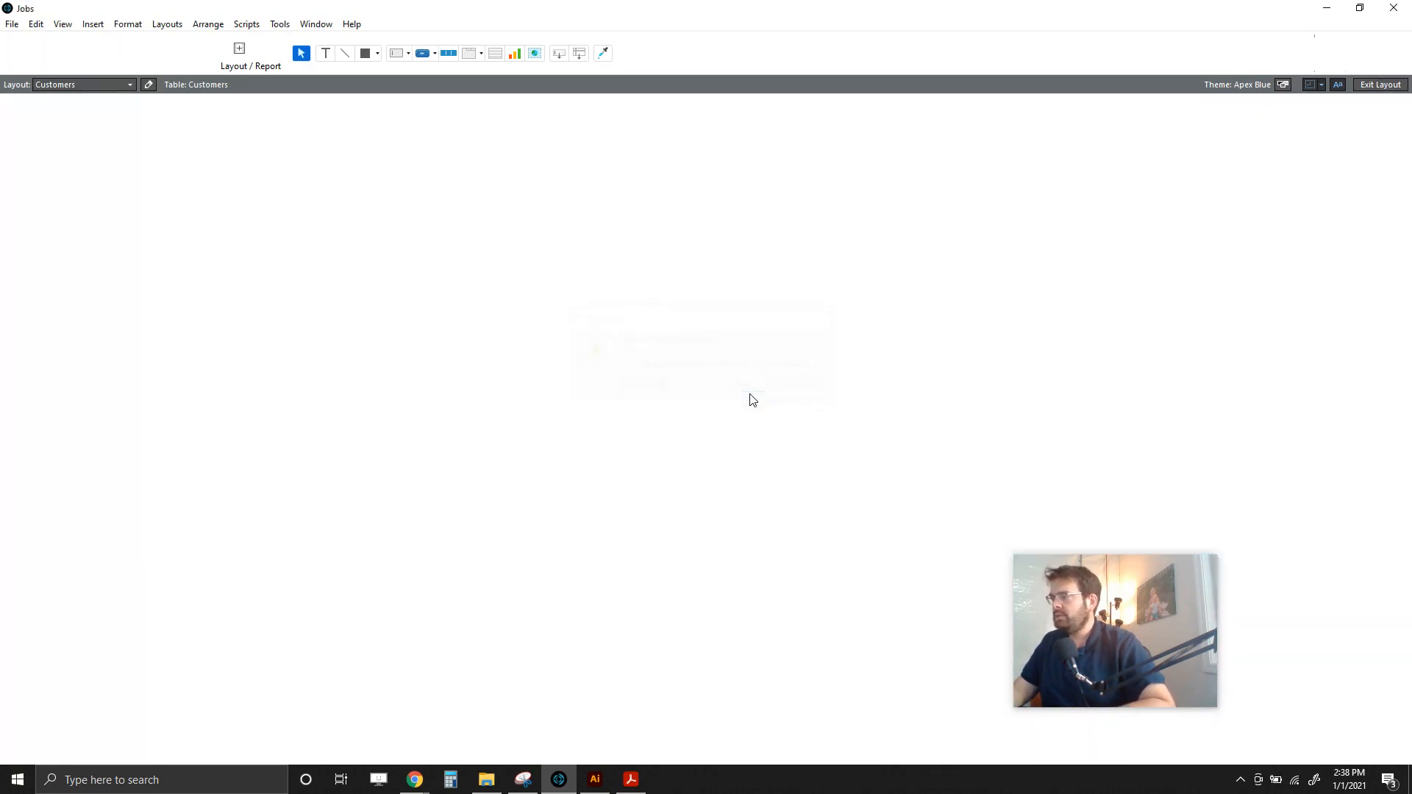
click(78, 133)
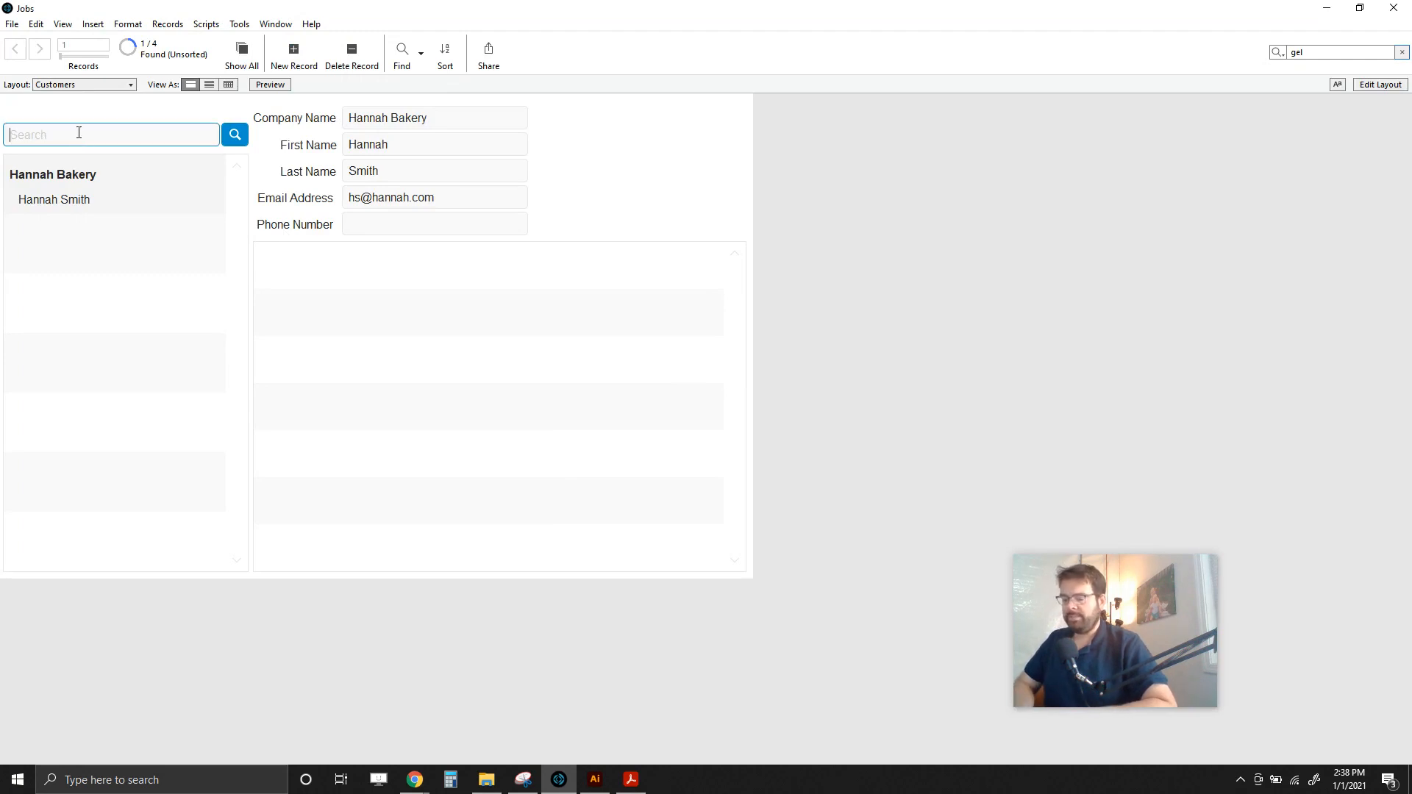
text(new)
key(Return)
key(BackSpace)
key(BackSpace)
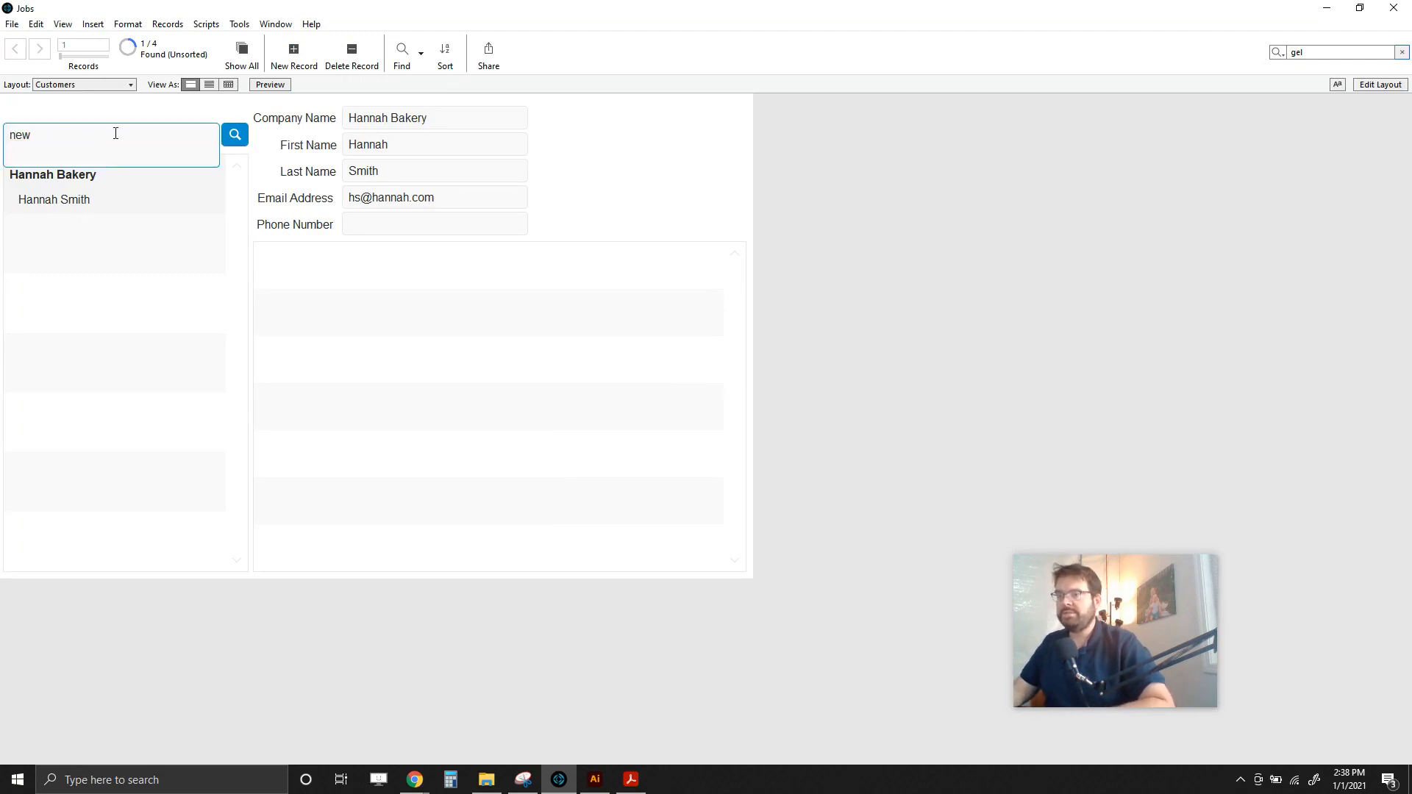
text(w)
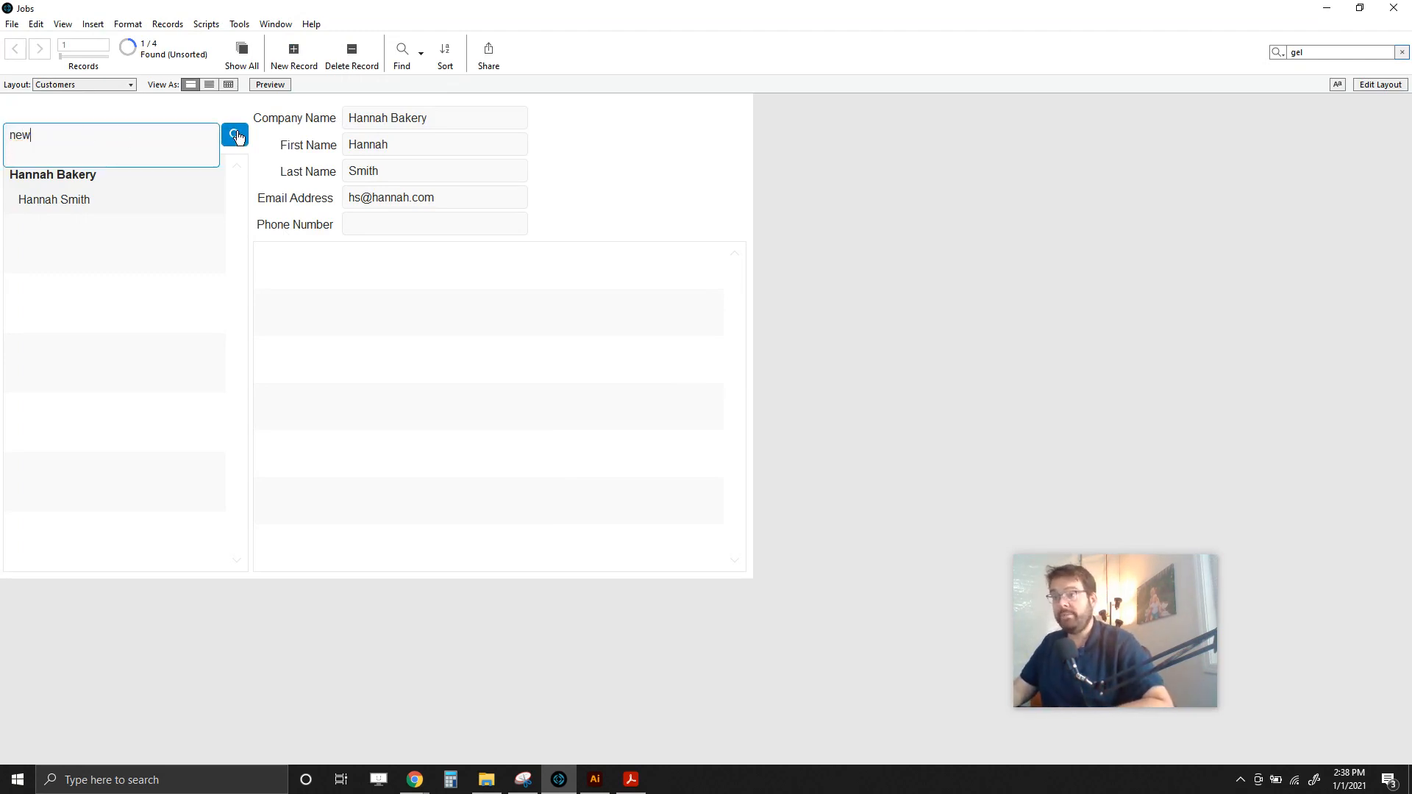
click(234, 135)
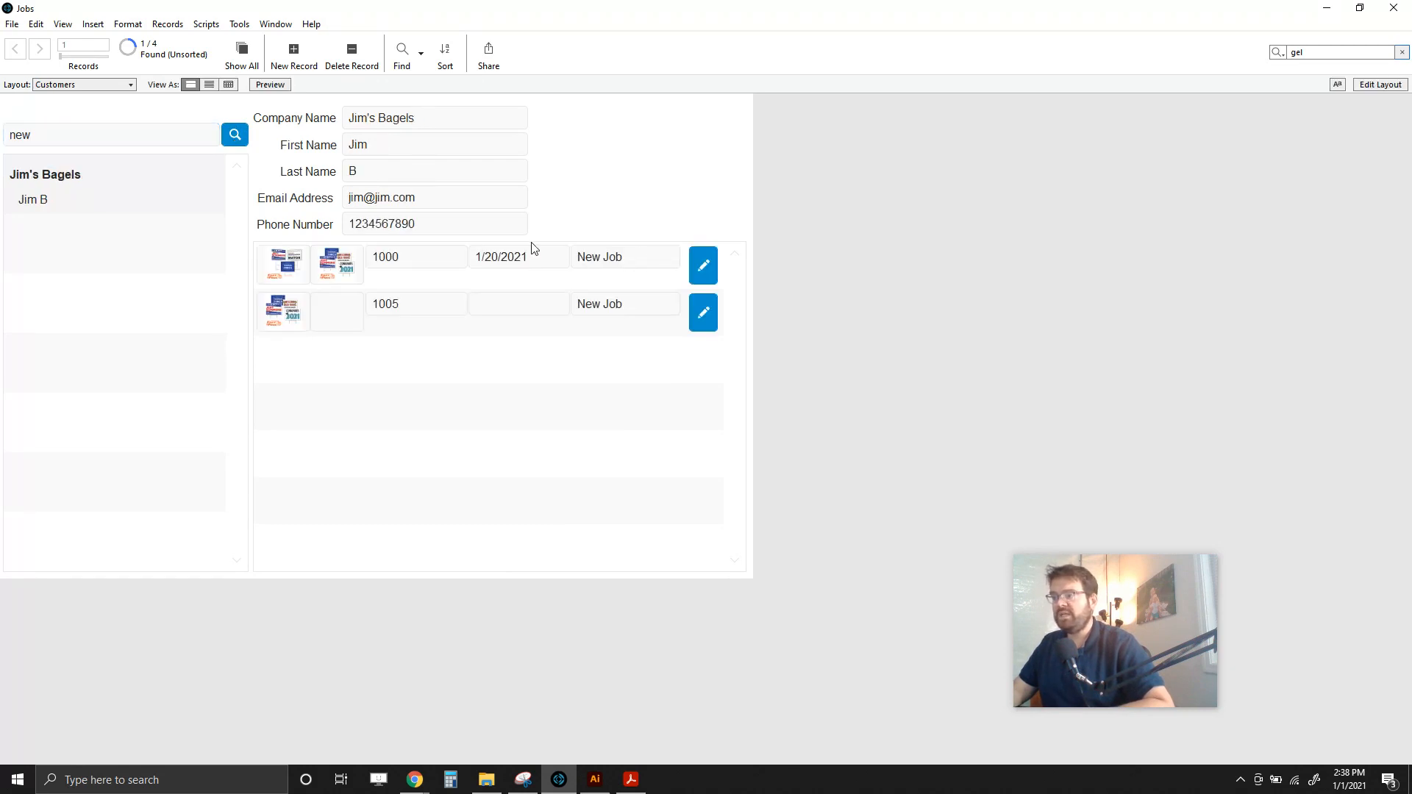
Step: Run a quick find for "1005" from the search field on the Customers layout
click(39, 130)
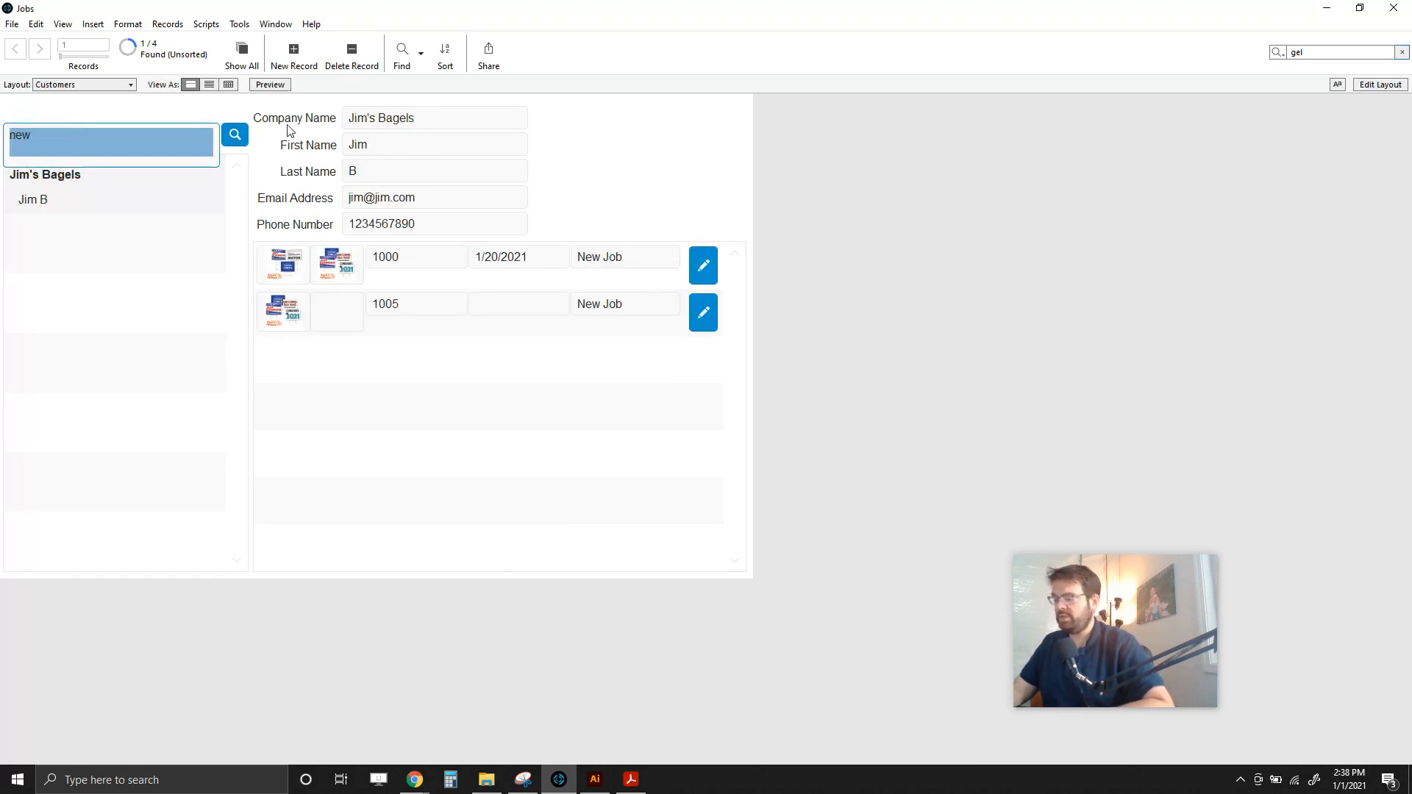
text(00)
key(BackSpace)
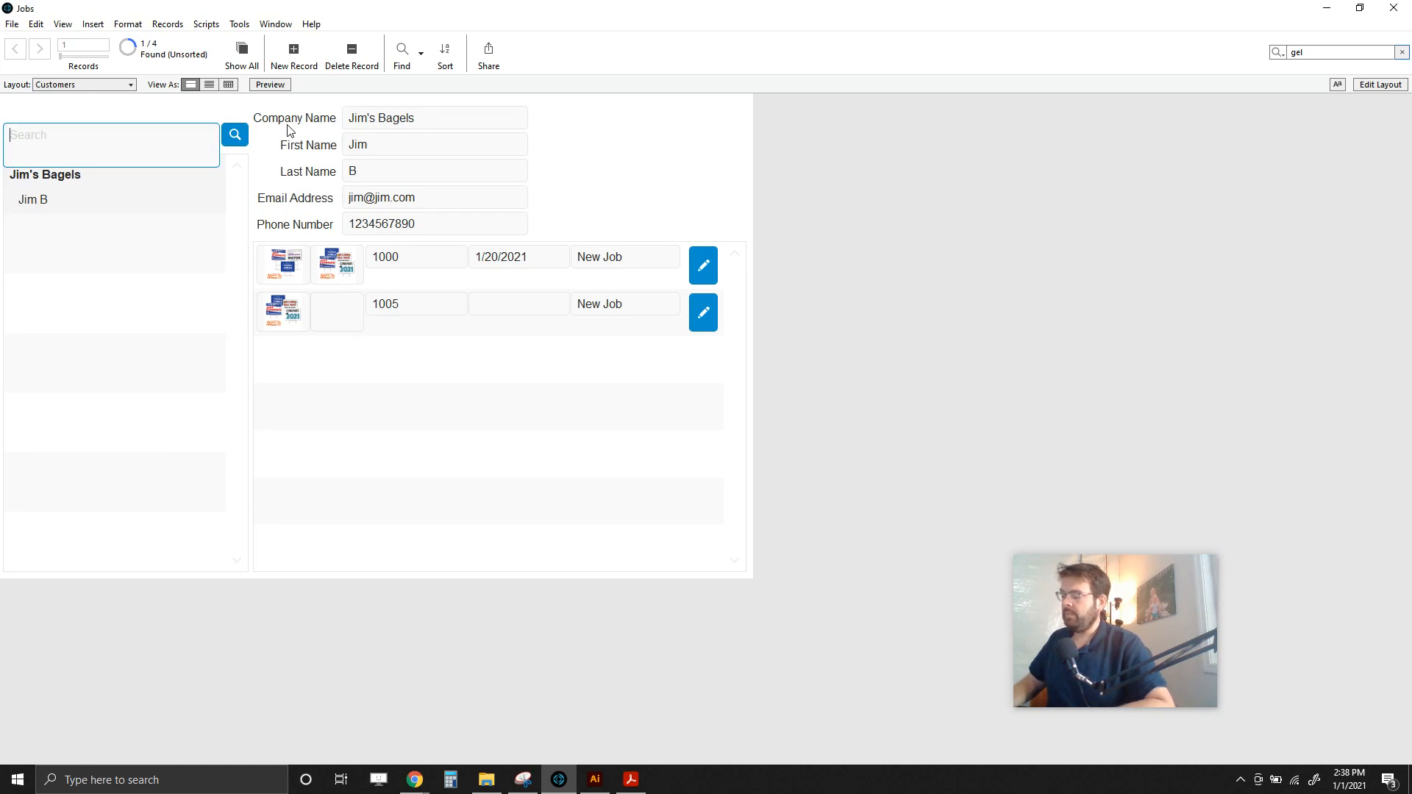
text(1005)
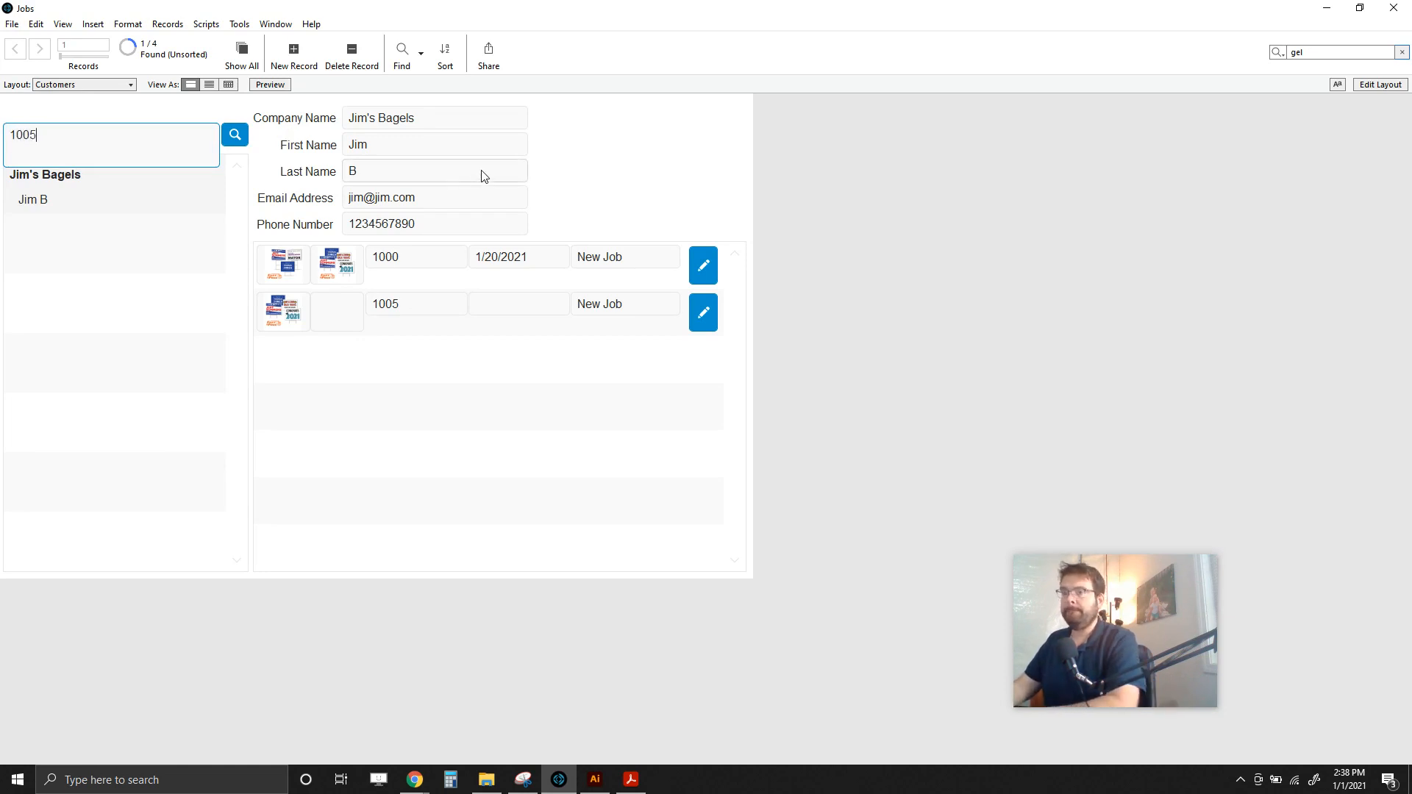
click(235, 137)
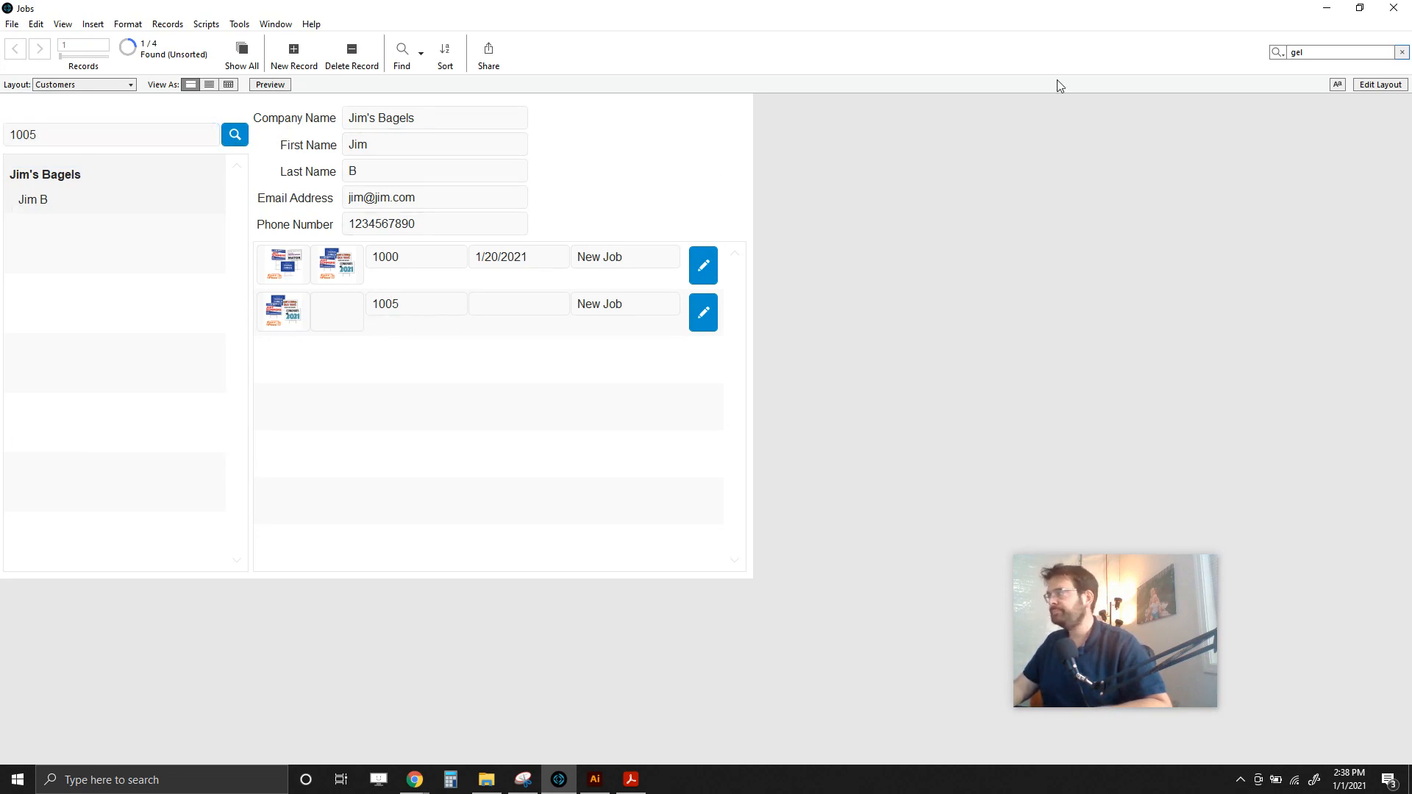
Step: Exclude the related _JobNumber, DueDate and Status fields in the Jobs portal from Quick Find and save the Customers layout
click(1380, 85)
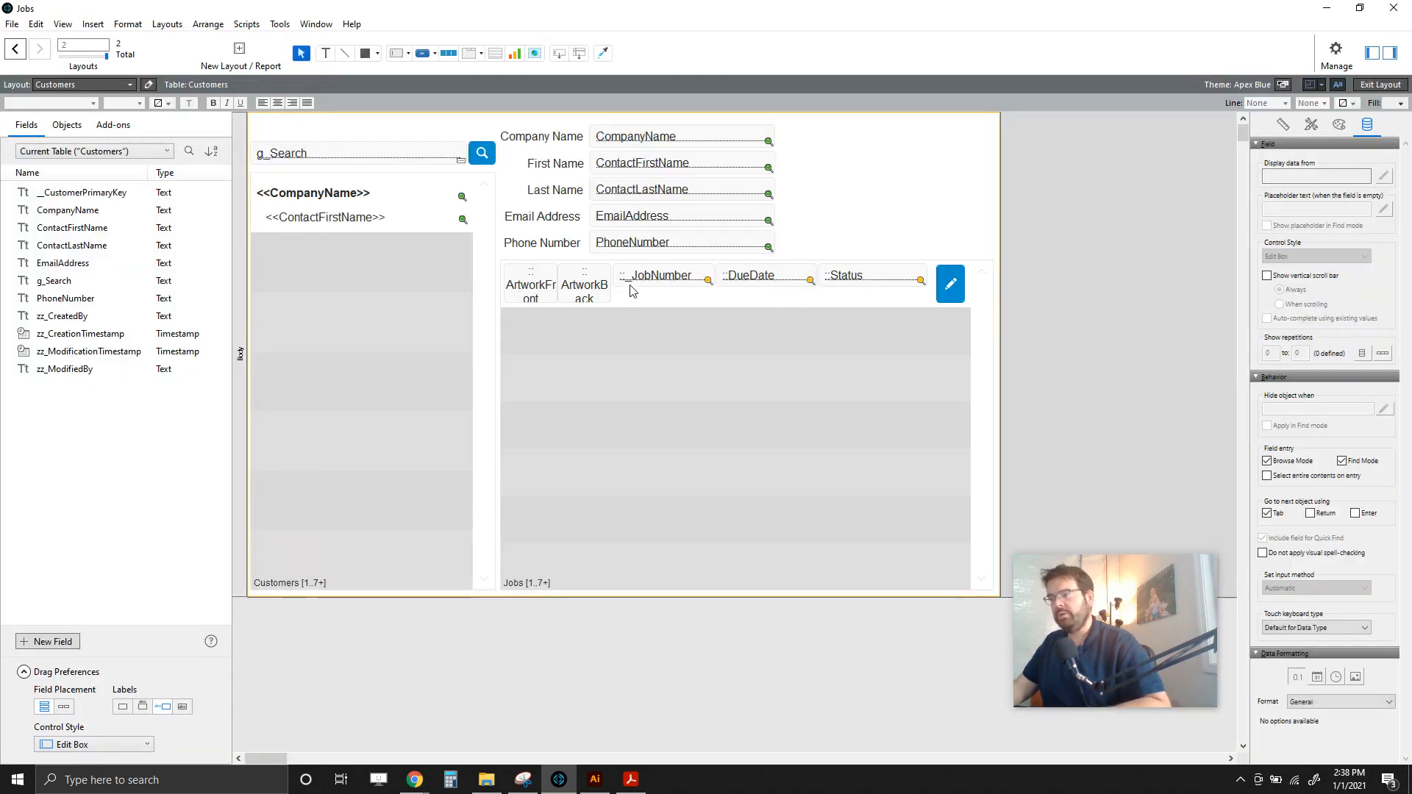
click(631, 284)
shift+click(770, 285)
shift+click(830, 281)
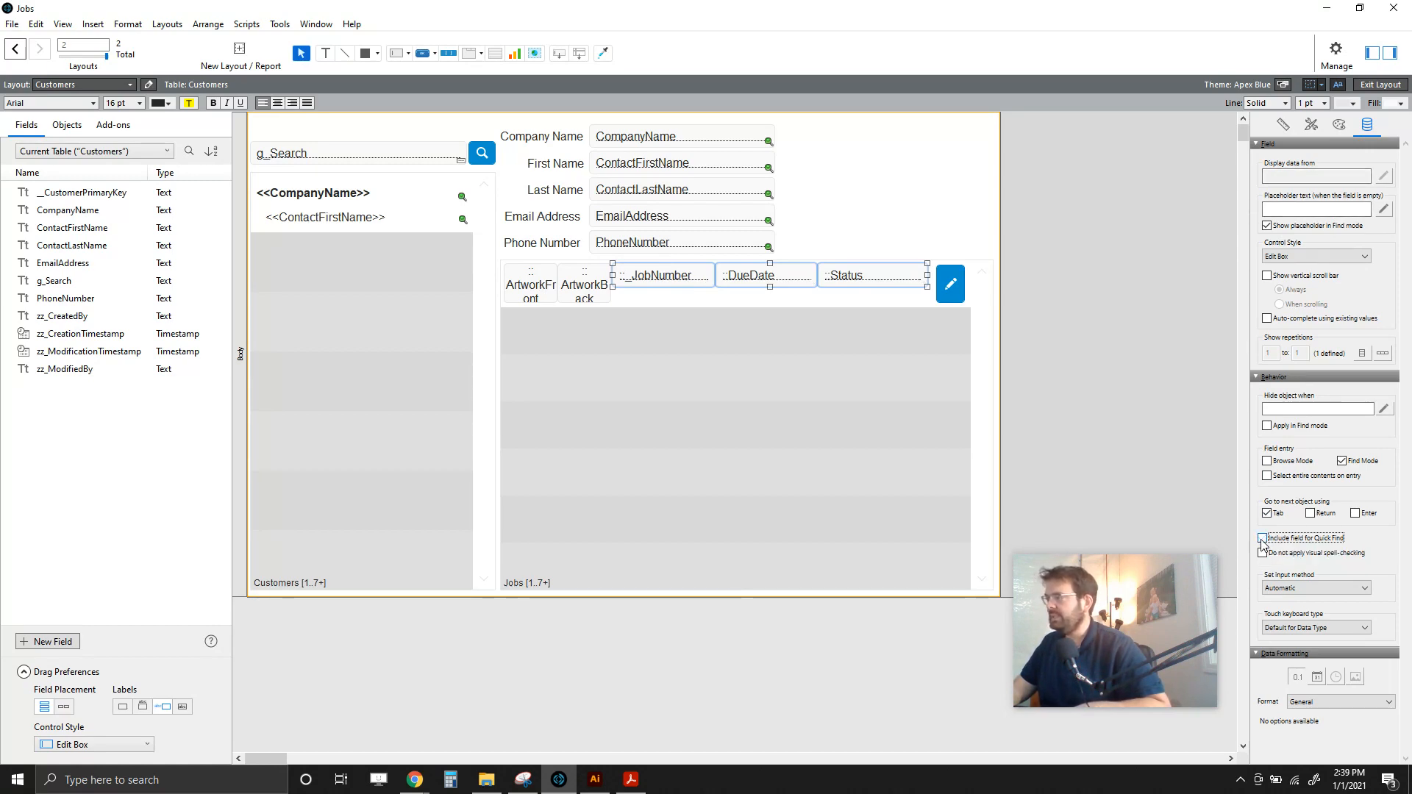
click(1075, 371)
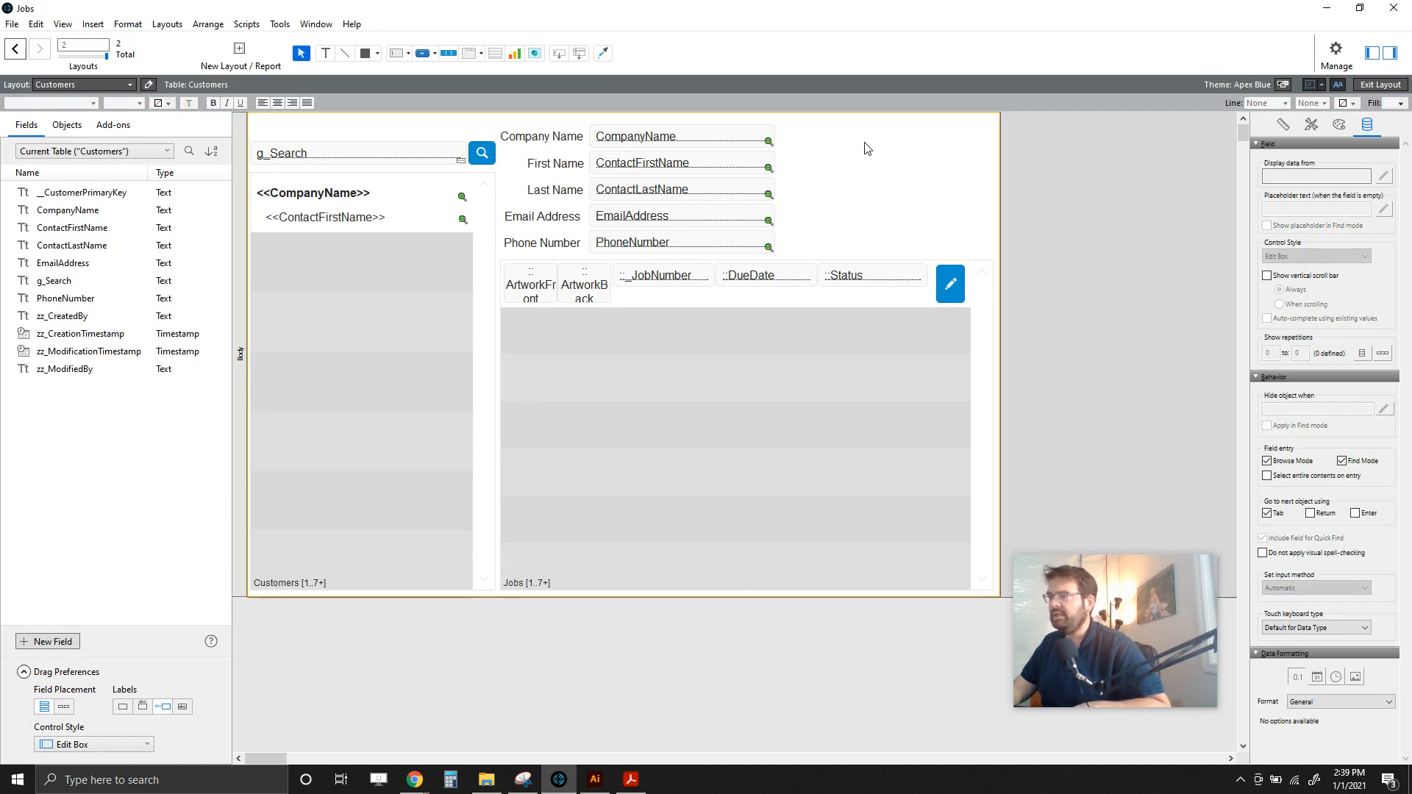
click(1381, 85)
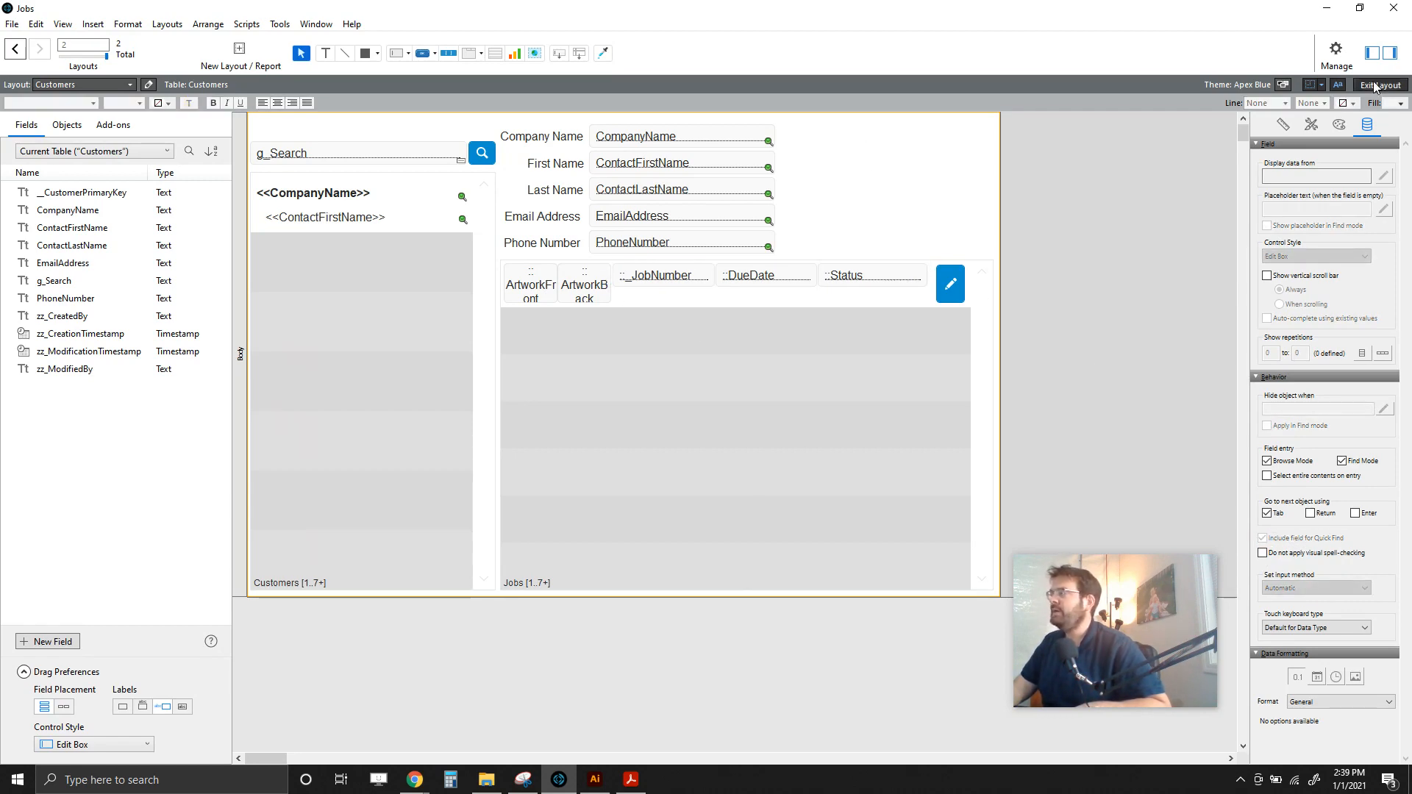
click(742, 390)
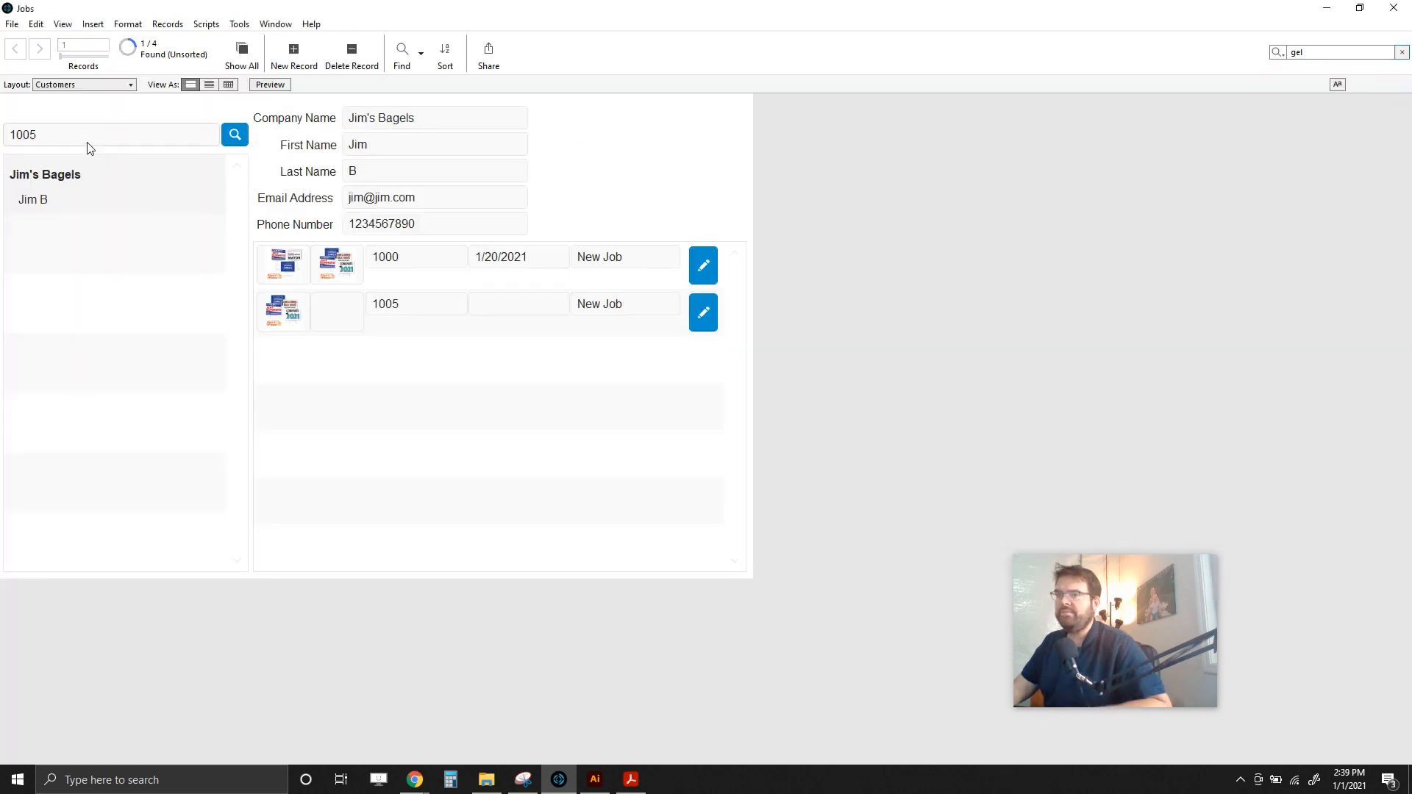
Step: Test the quick find for "new" on the Customers layout, show all customer records and repeat the same find
click(98, 139)
text(new)
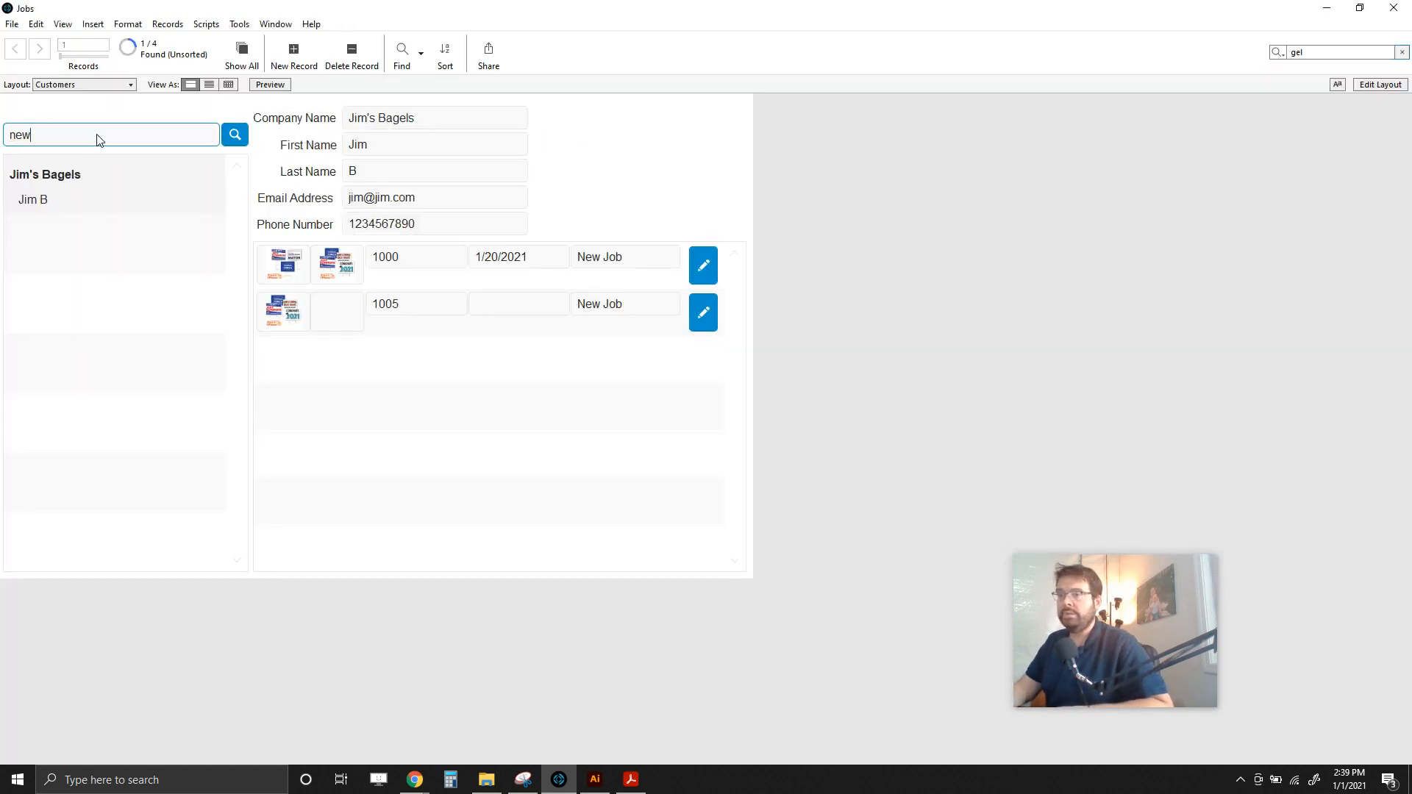
click(234, 137)
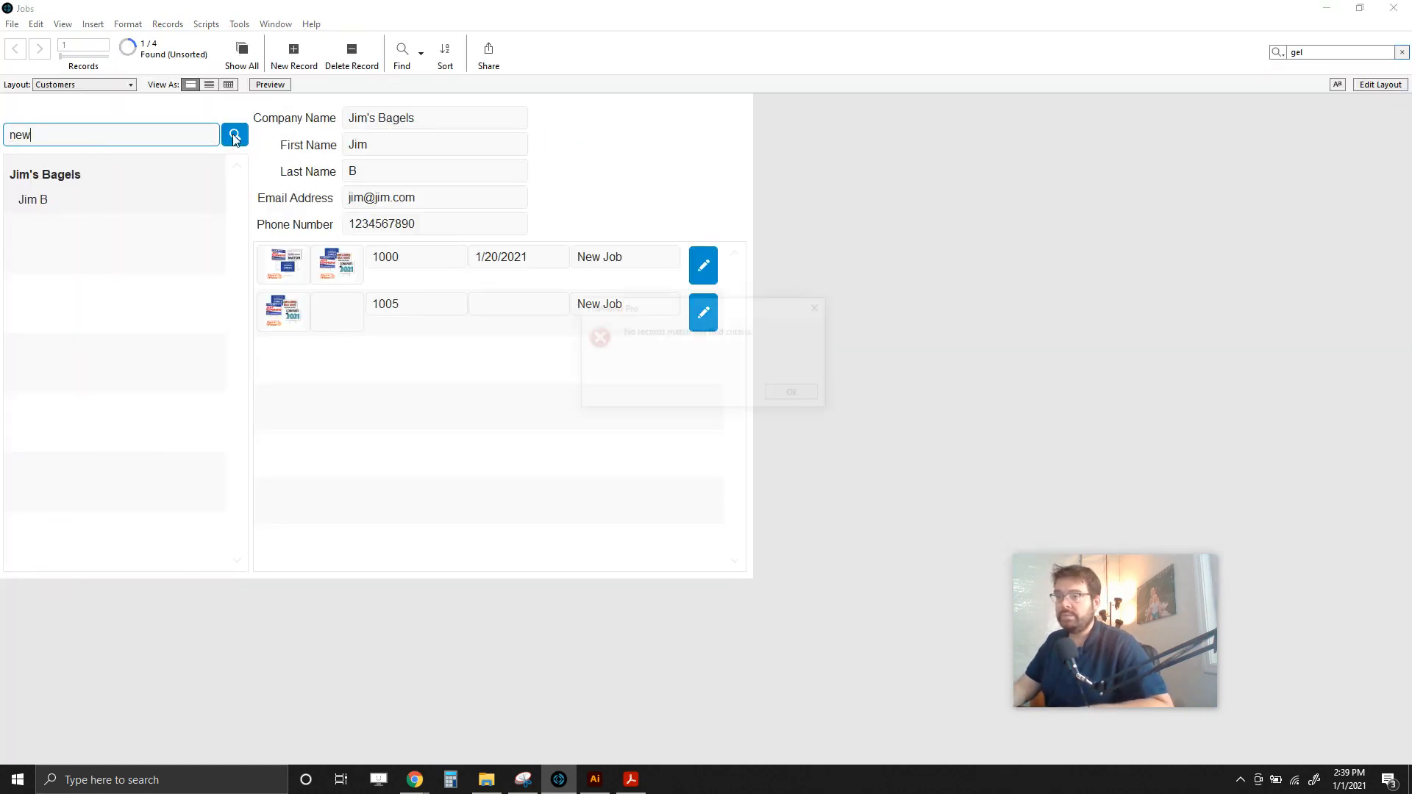
click(792, 391)
click(243, 58)
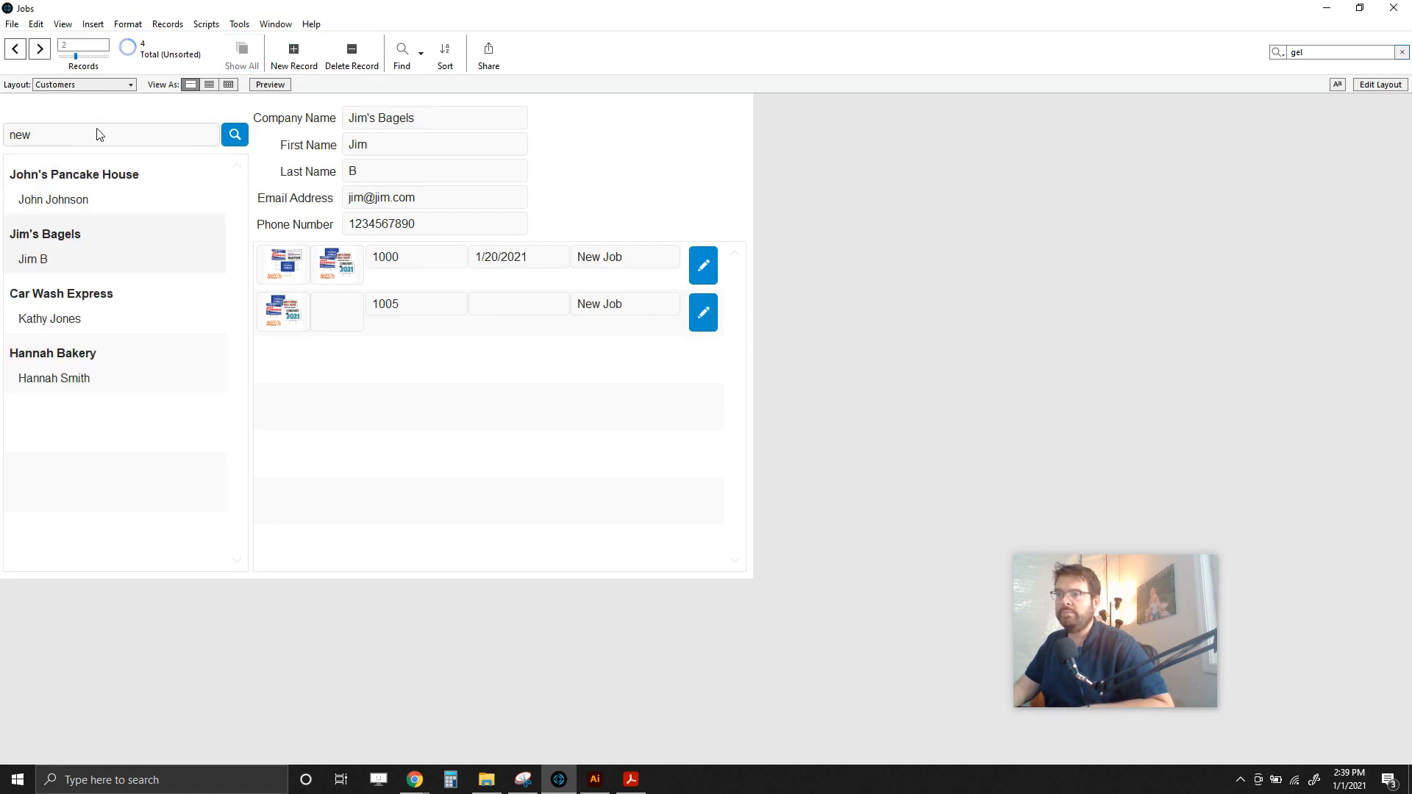
click(169, 131)
key(Return)
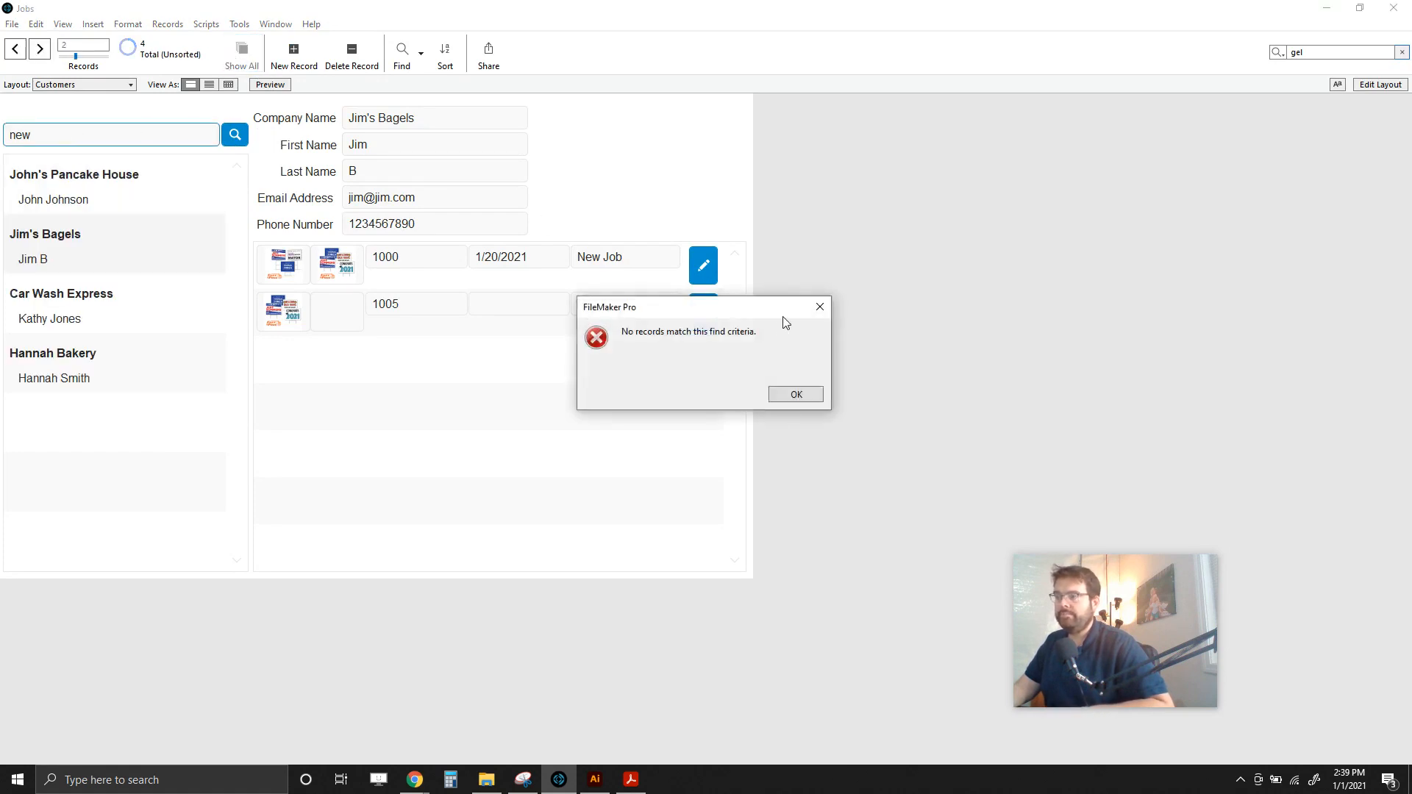
click(797, 395)
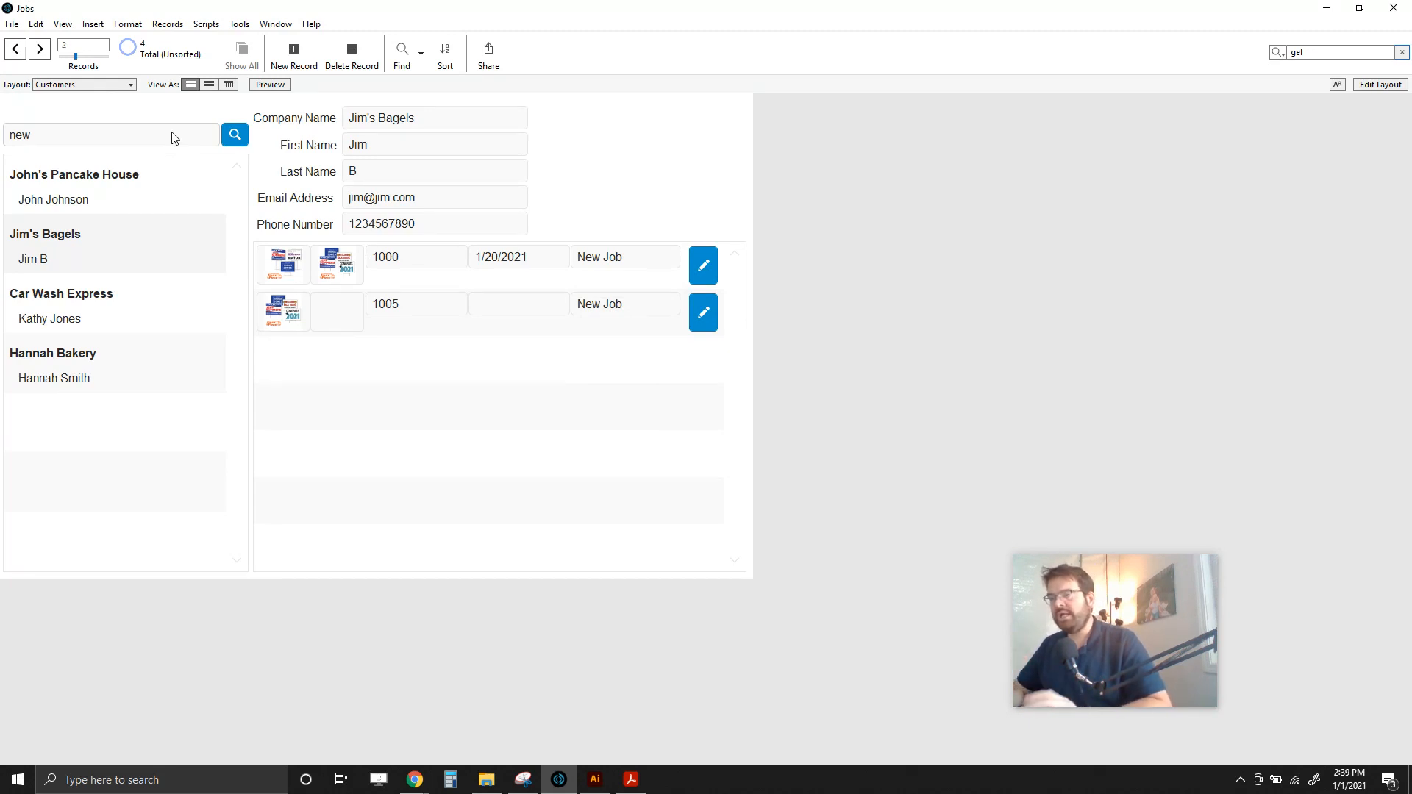
Step: Copy the g_Search field and its search button from the Customers layout and open the Jobs layout for editing
click(1381, 85)
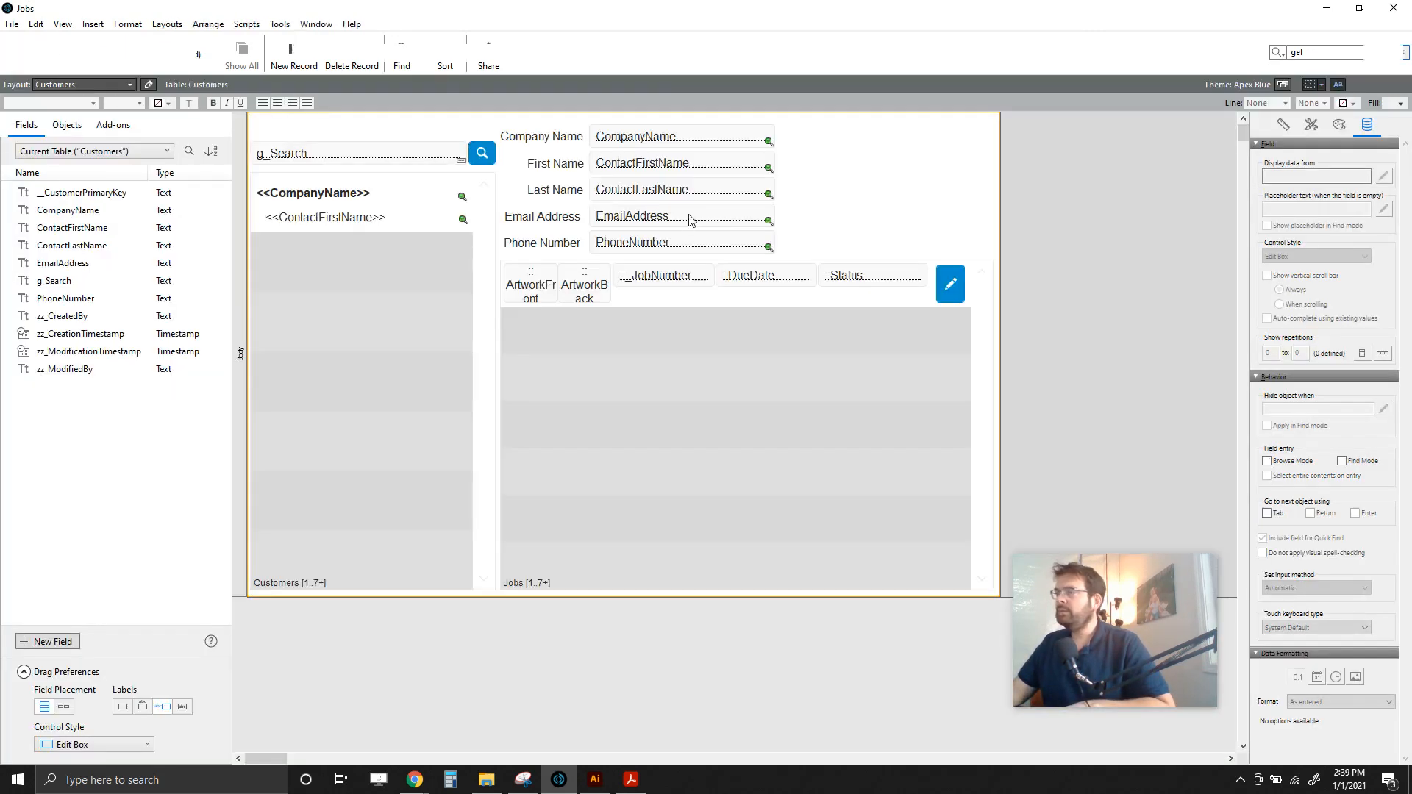
shift+click(482, 156)
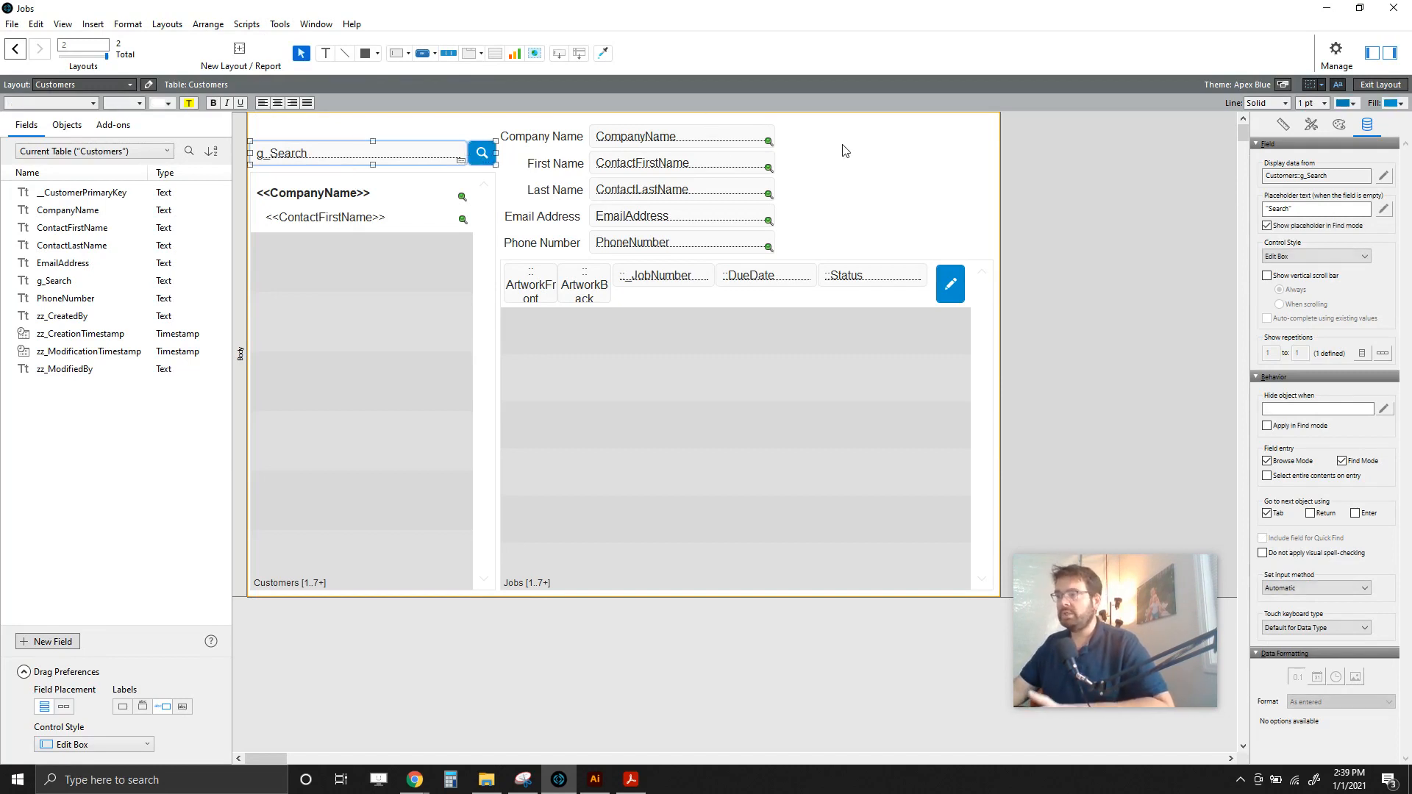
click(106, 87)
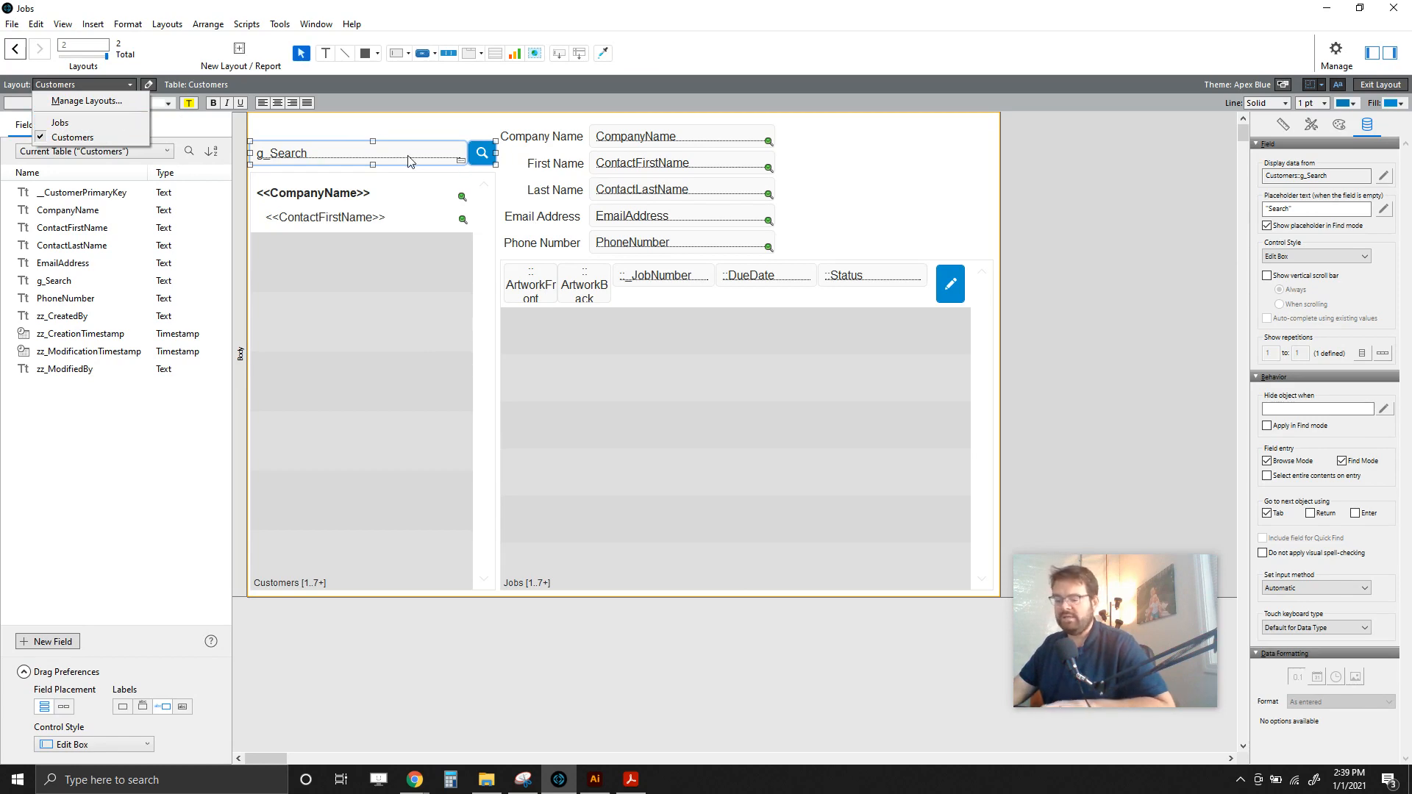
click(102, 125)
Step: Set the Jobs portal to 7 rows and move it down to leave room for a search bar above it
double_click(440, 252)
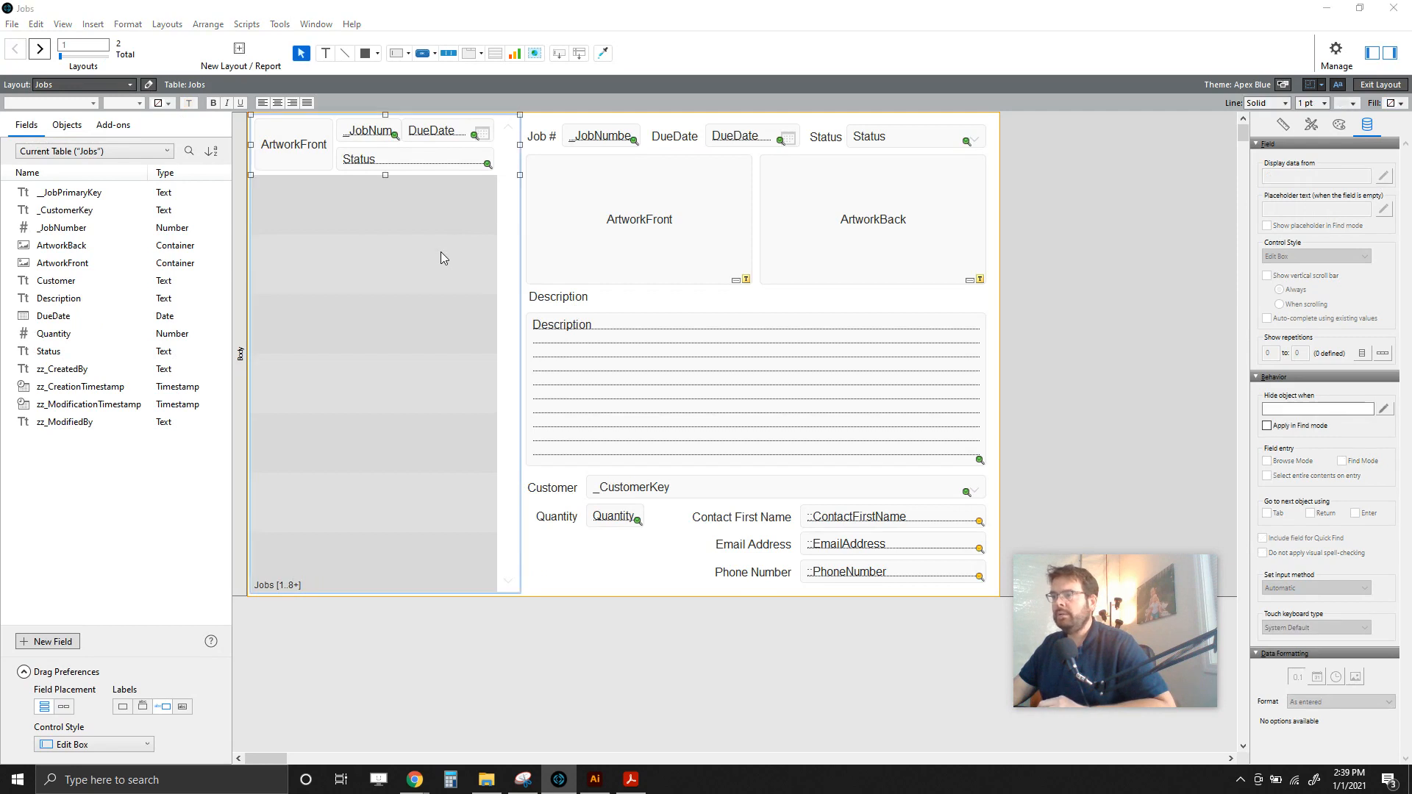
double_click(793, 406)
text(7)
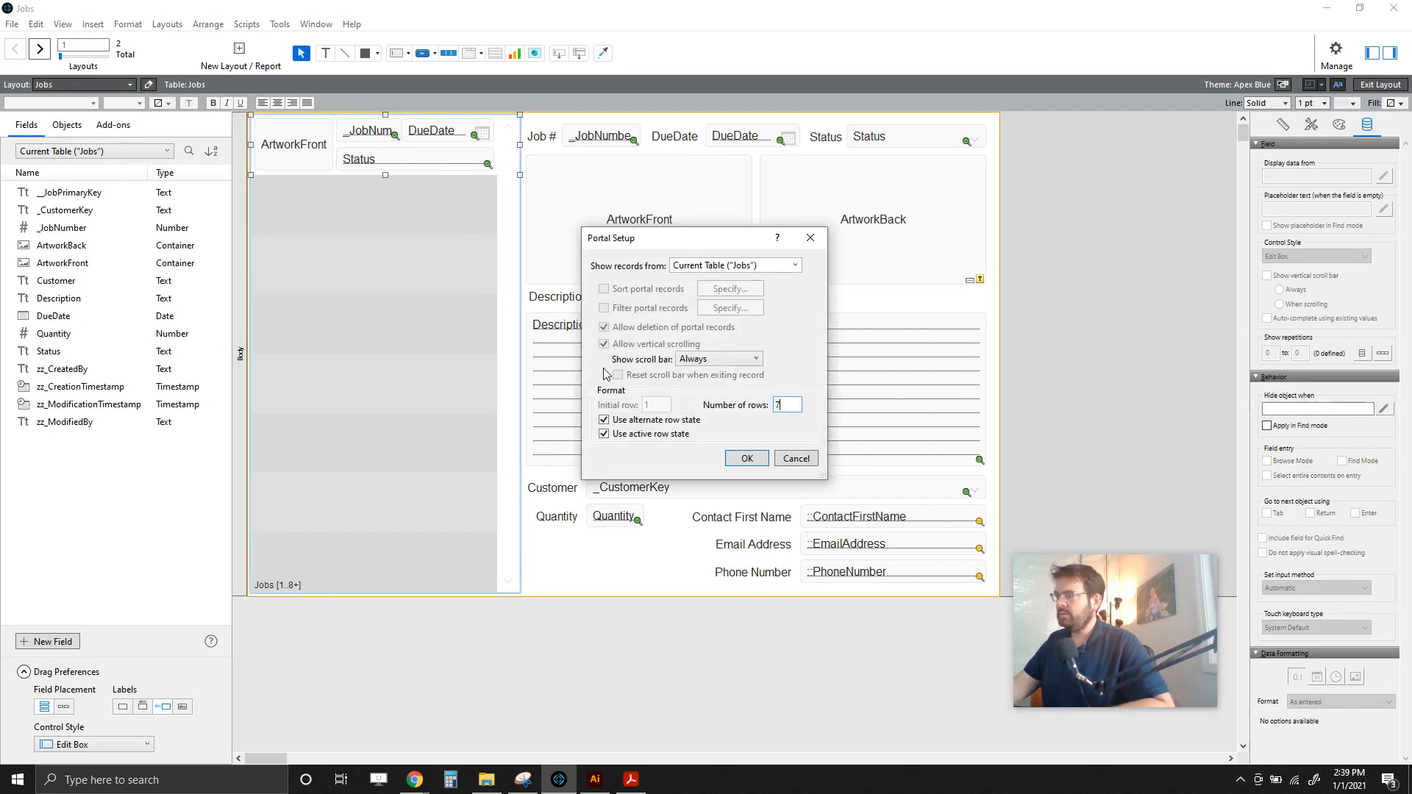
click(734, 457)
drag(341, 328, 342, 386)
click(1048, 315)
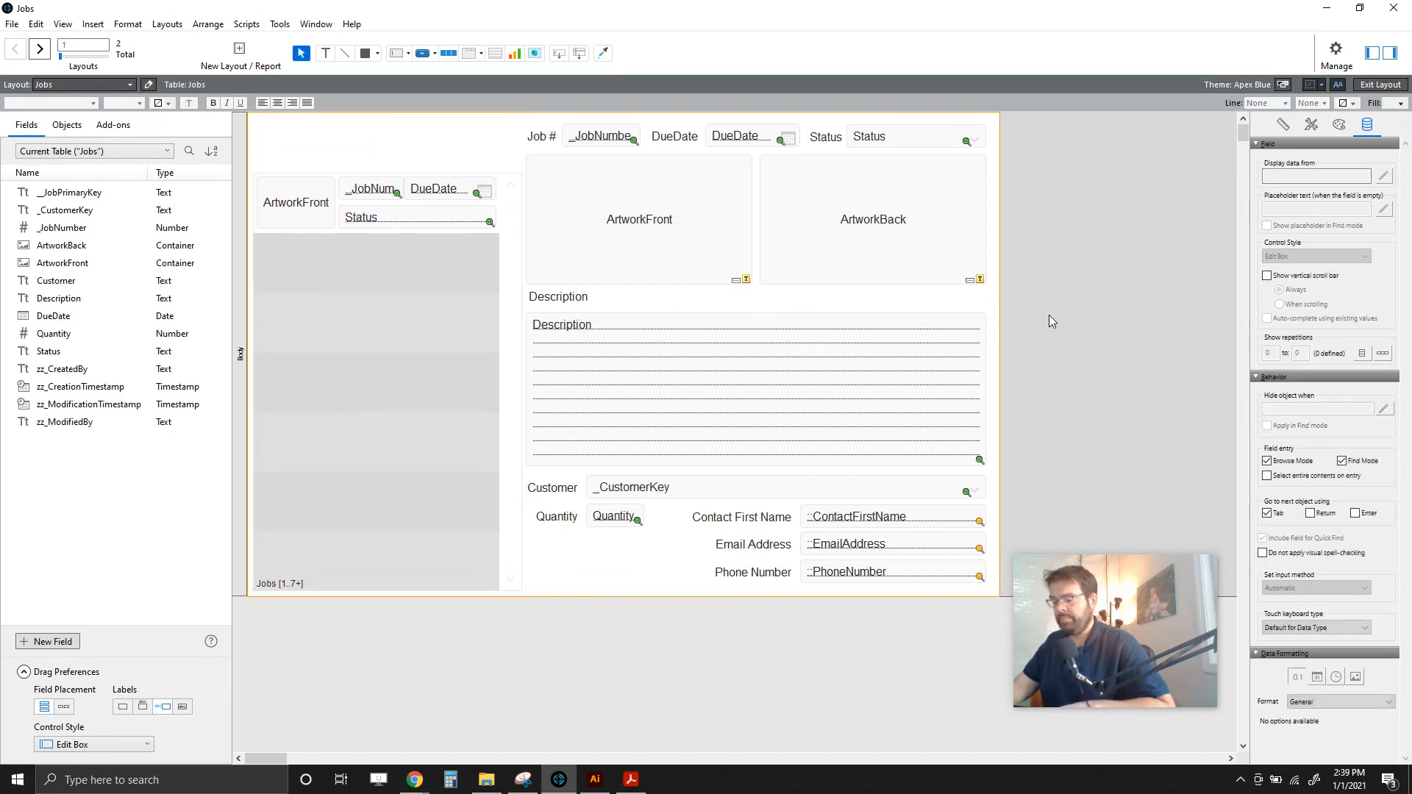
Step: Paste the search field and button above the Jobs portal, widen the field to match the portal, and save the layout
key(ctrl+v)
drag(1064, 303, 490, 157)
click(480, 159)
click(468, 158)
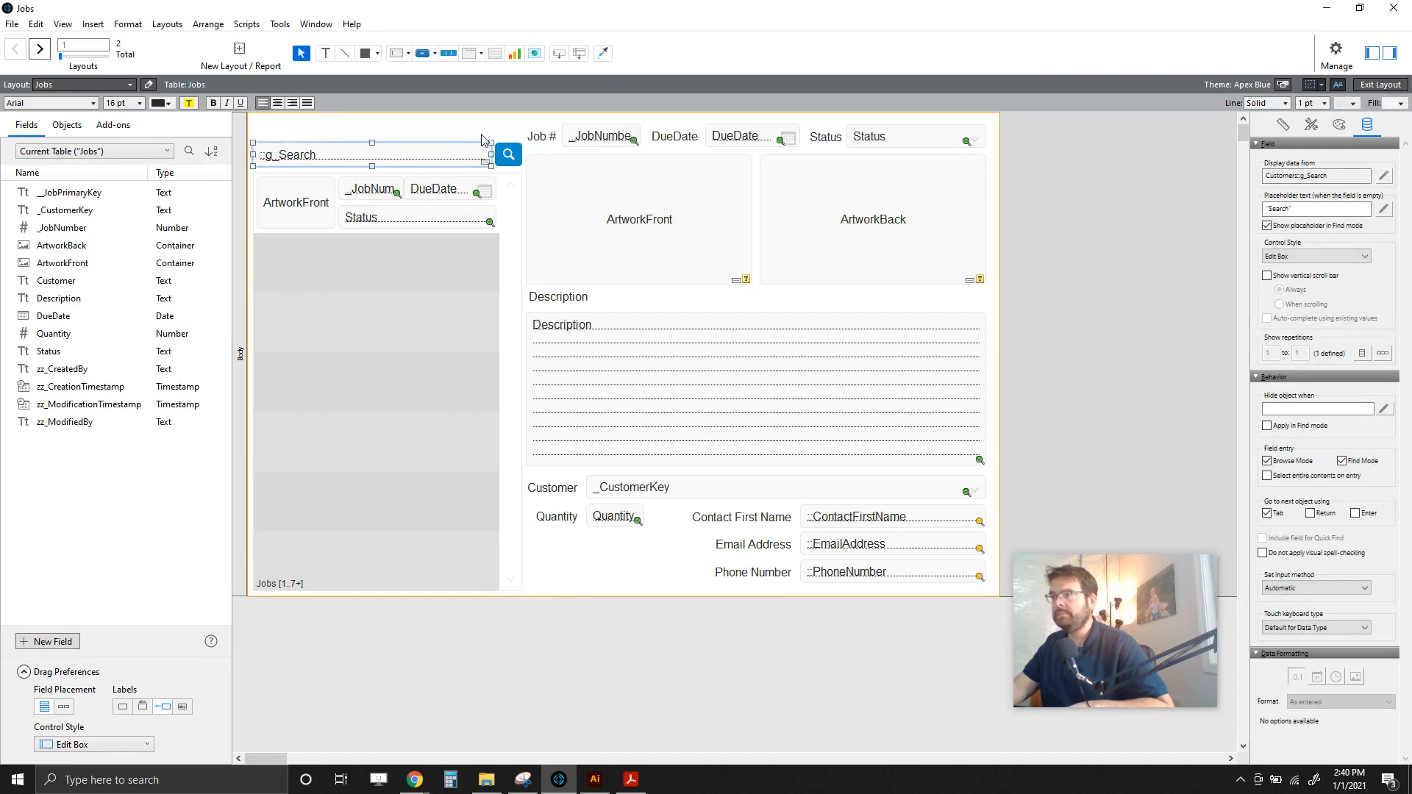
click(513, 124)
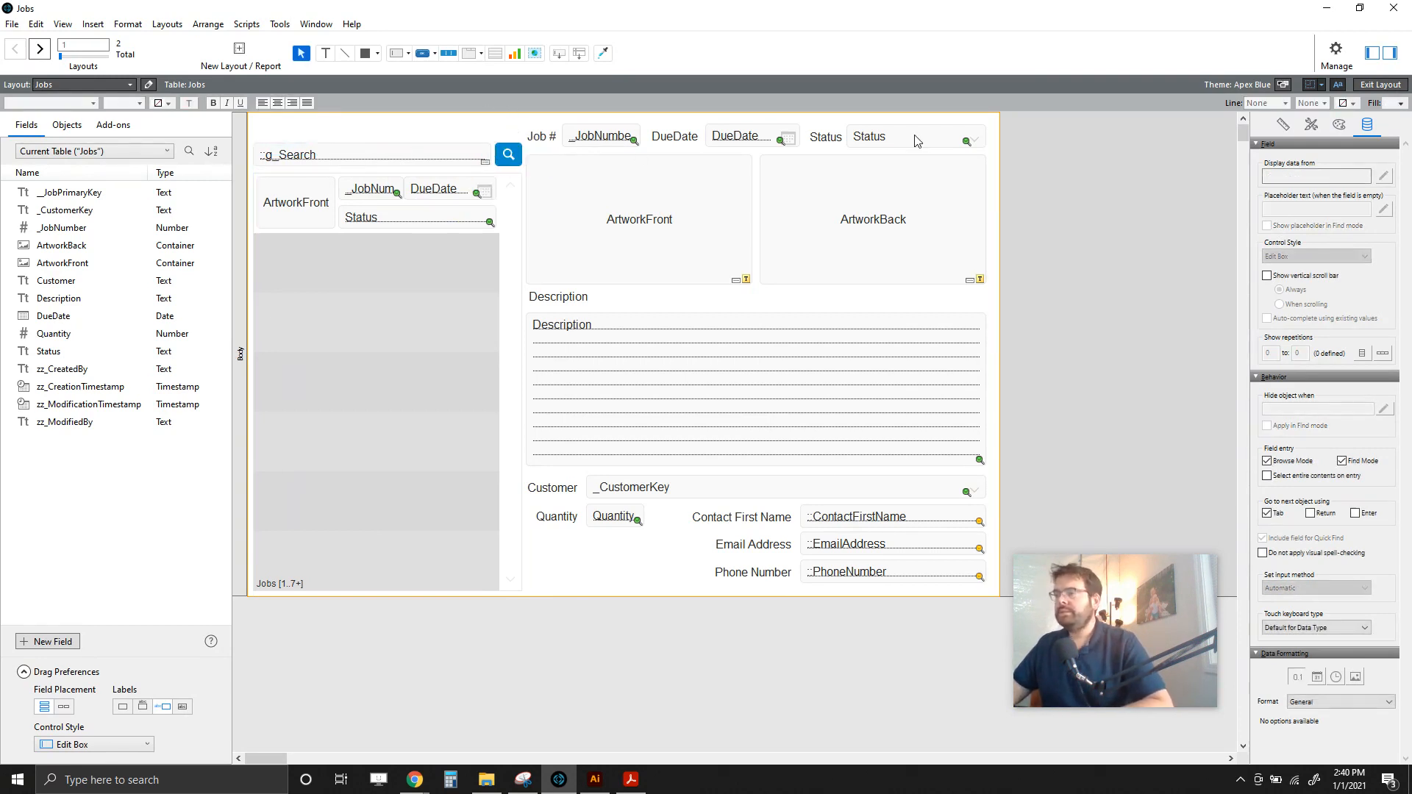
click(1381, 84)
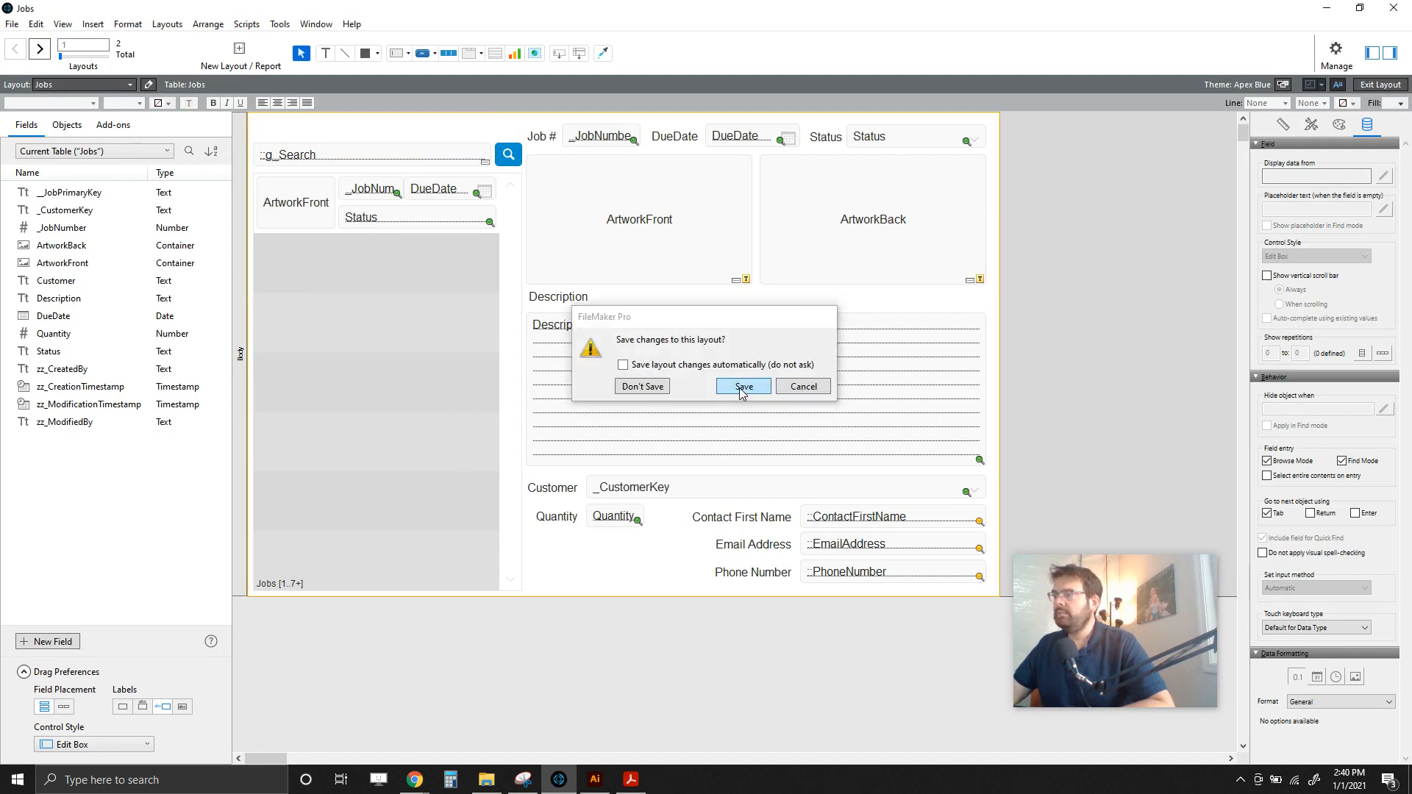
click(744, 387)
Step: Clear the search field on the Jobs layout and run a quick find for "1005"
click(121, 142)
key(ctrl+a)
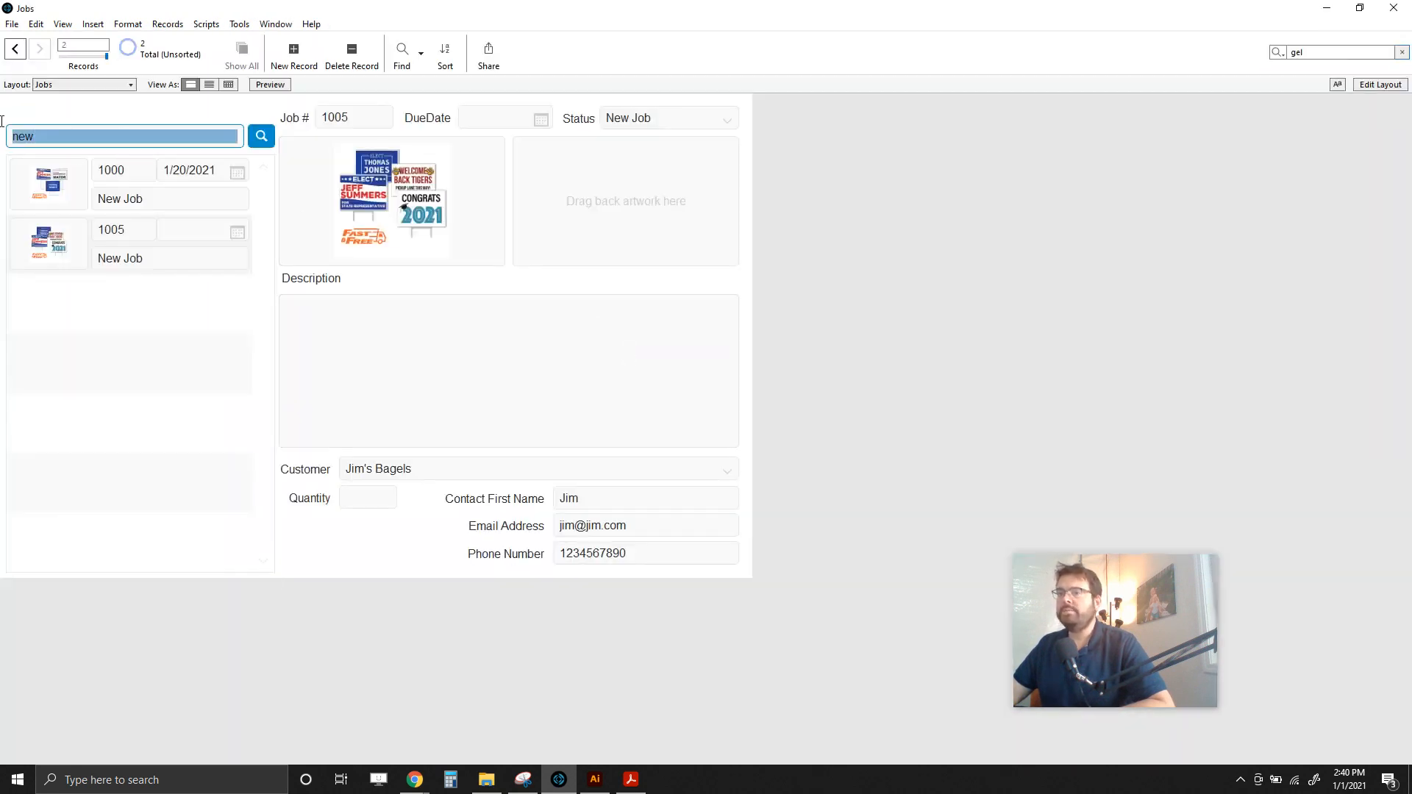
key(BackSpace)
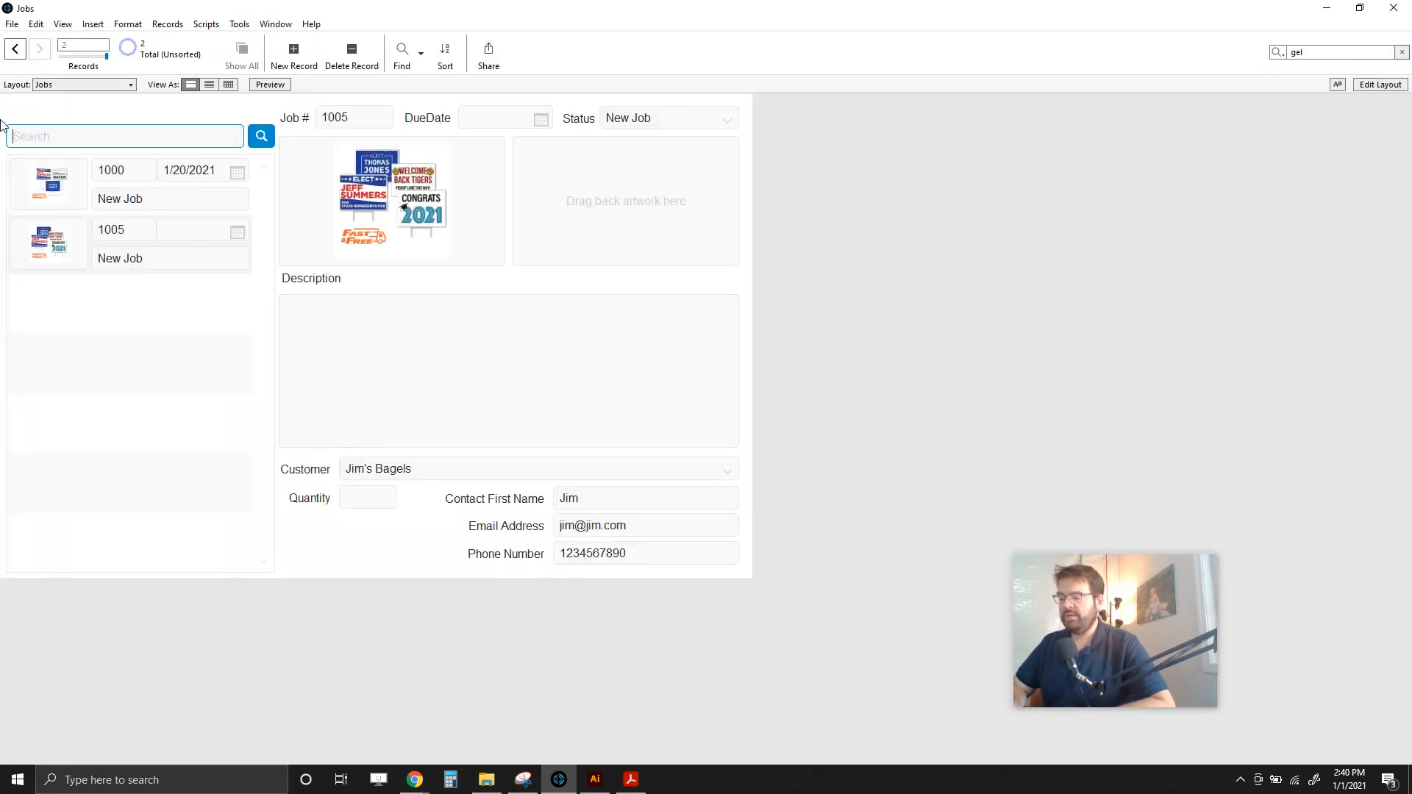
text(1005)
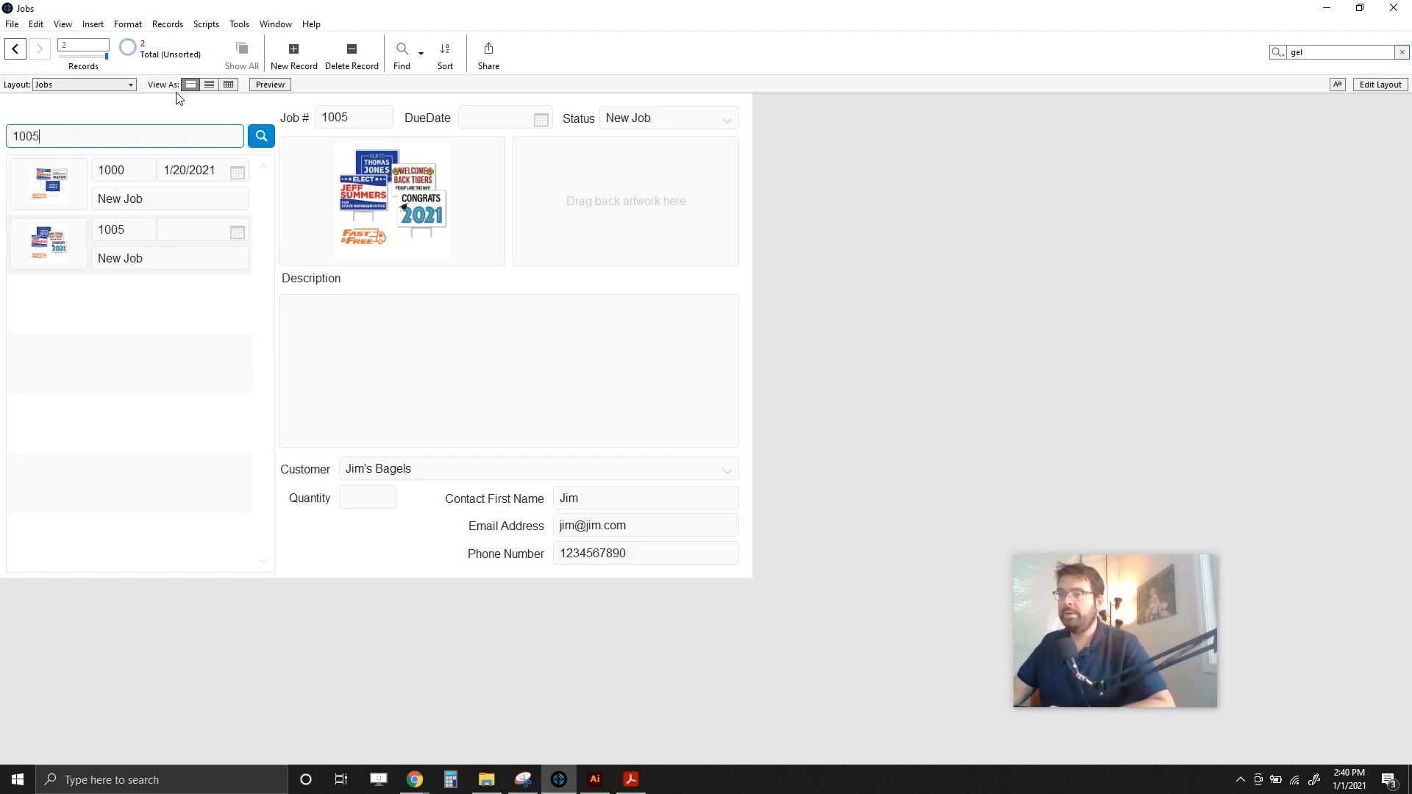
click(261, 140)
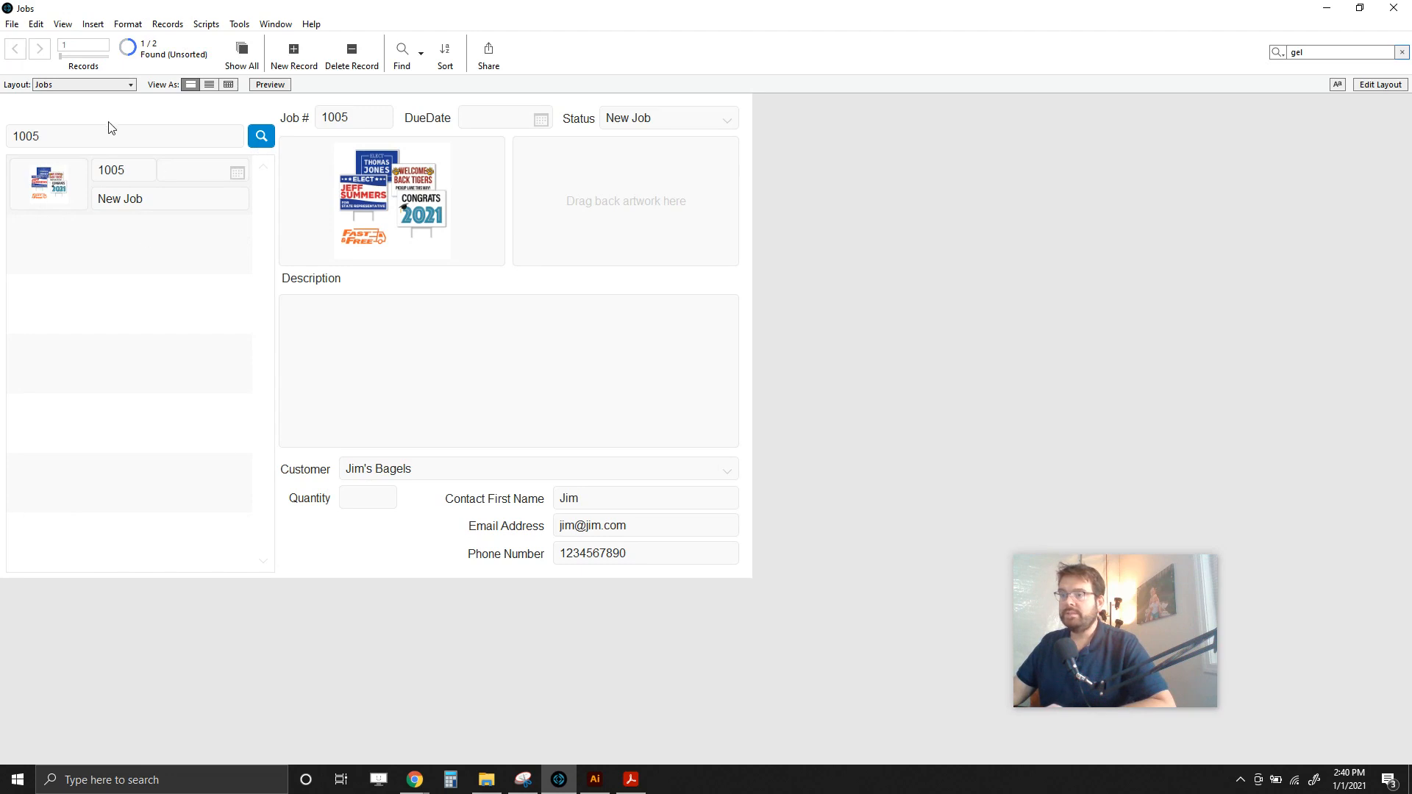
click(103, 140)
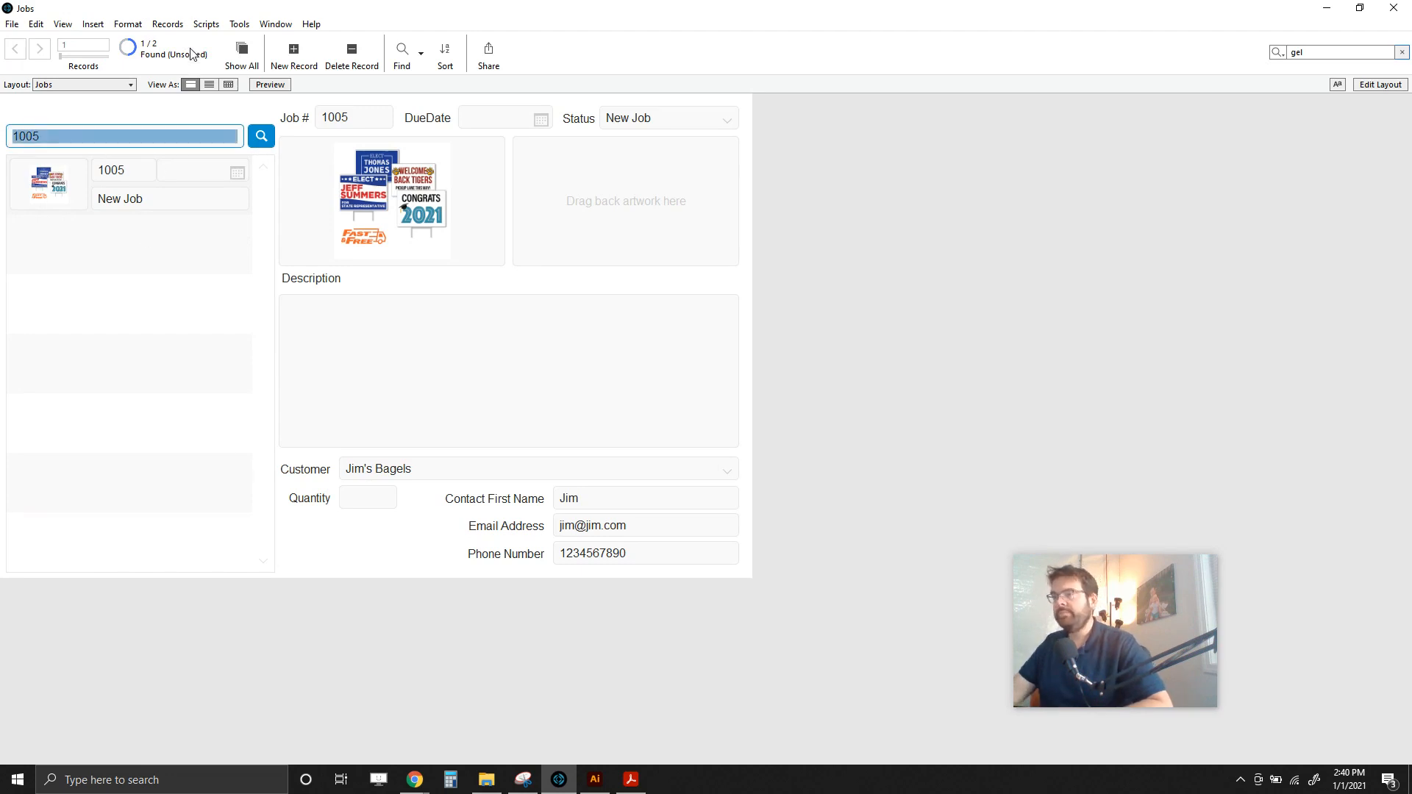
click(205, 108)
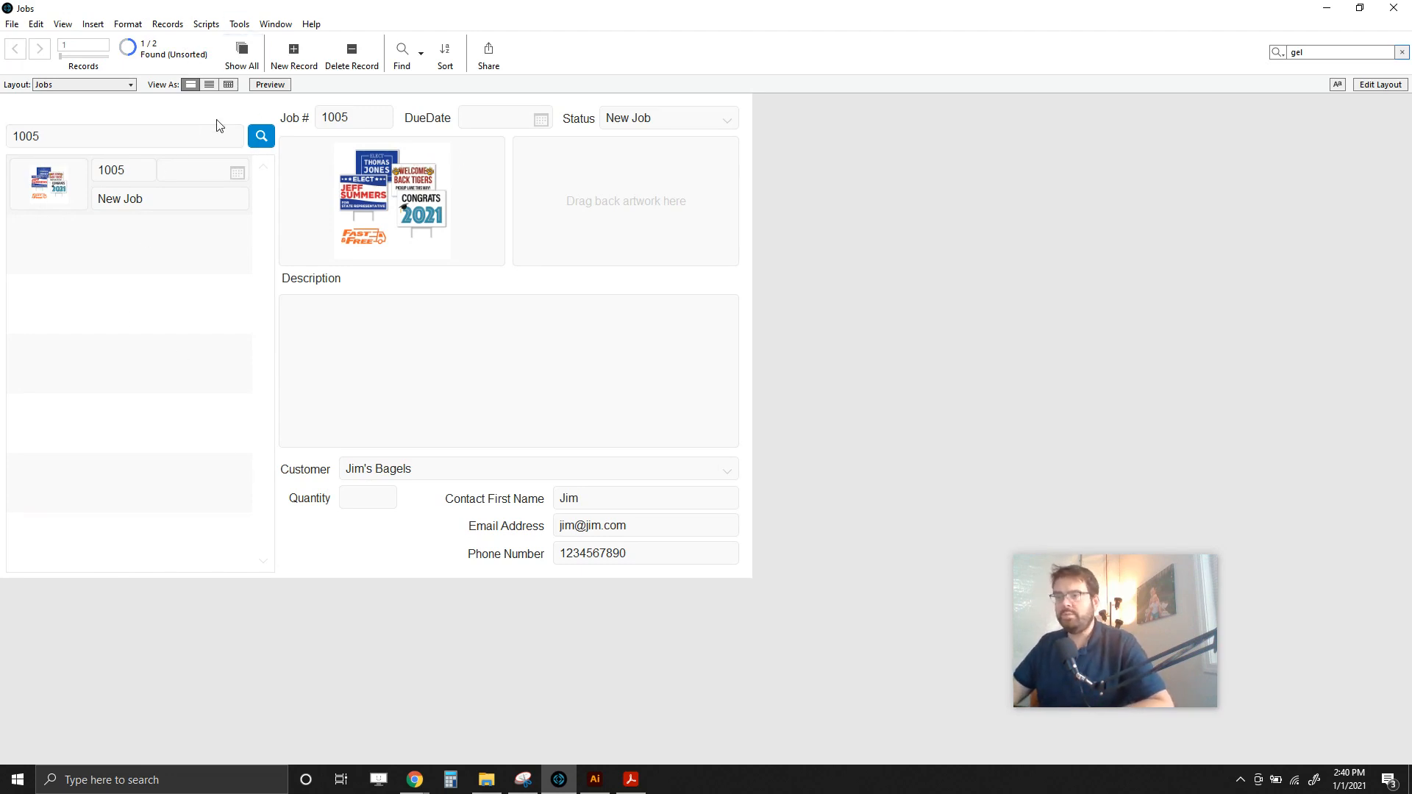
click(169, 144)
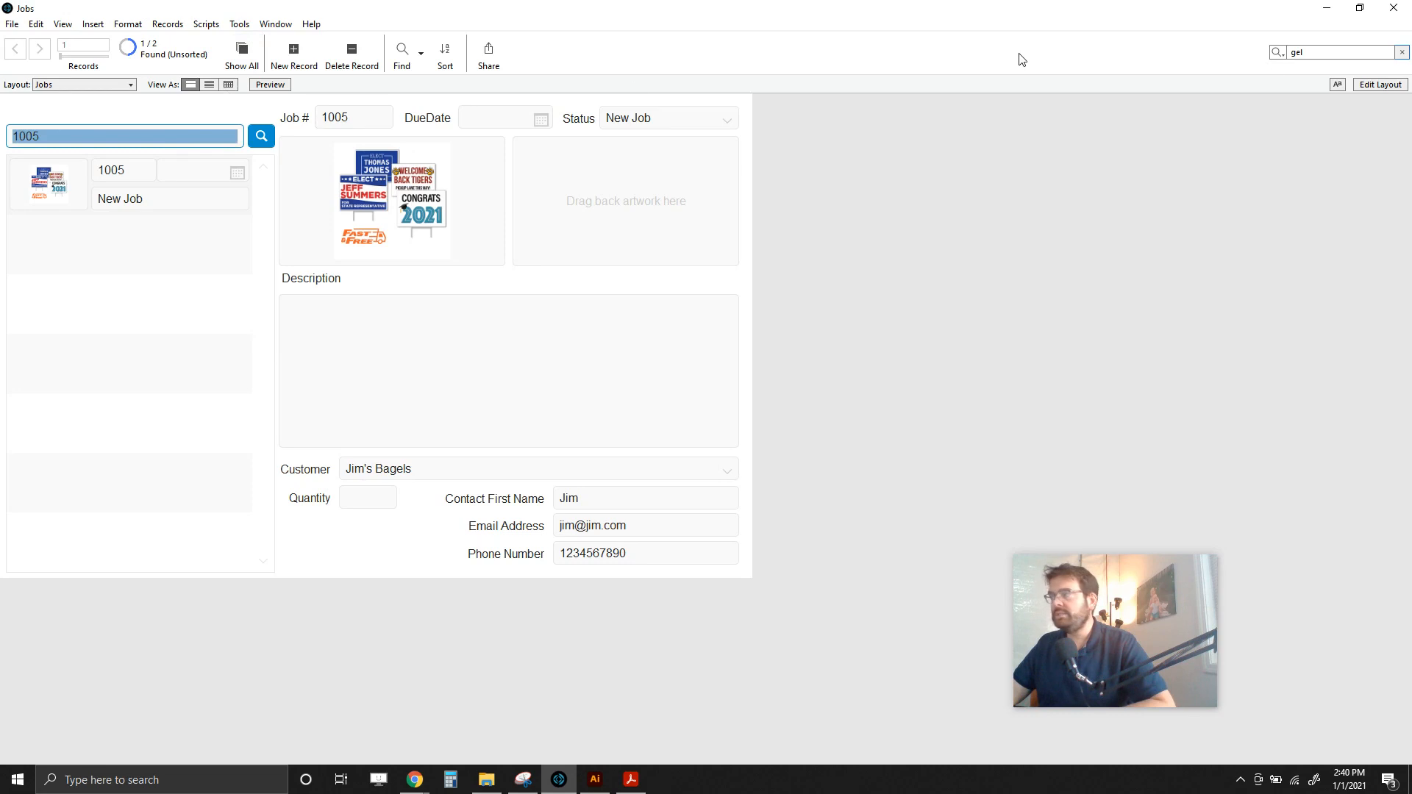
Step: Edit the Jobs layout to exclude the related ContactFirstName, EmailAddress and PhoneNumber fields from Quick Find
click(1380, 83)
click(902, 525)
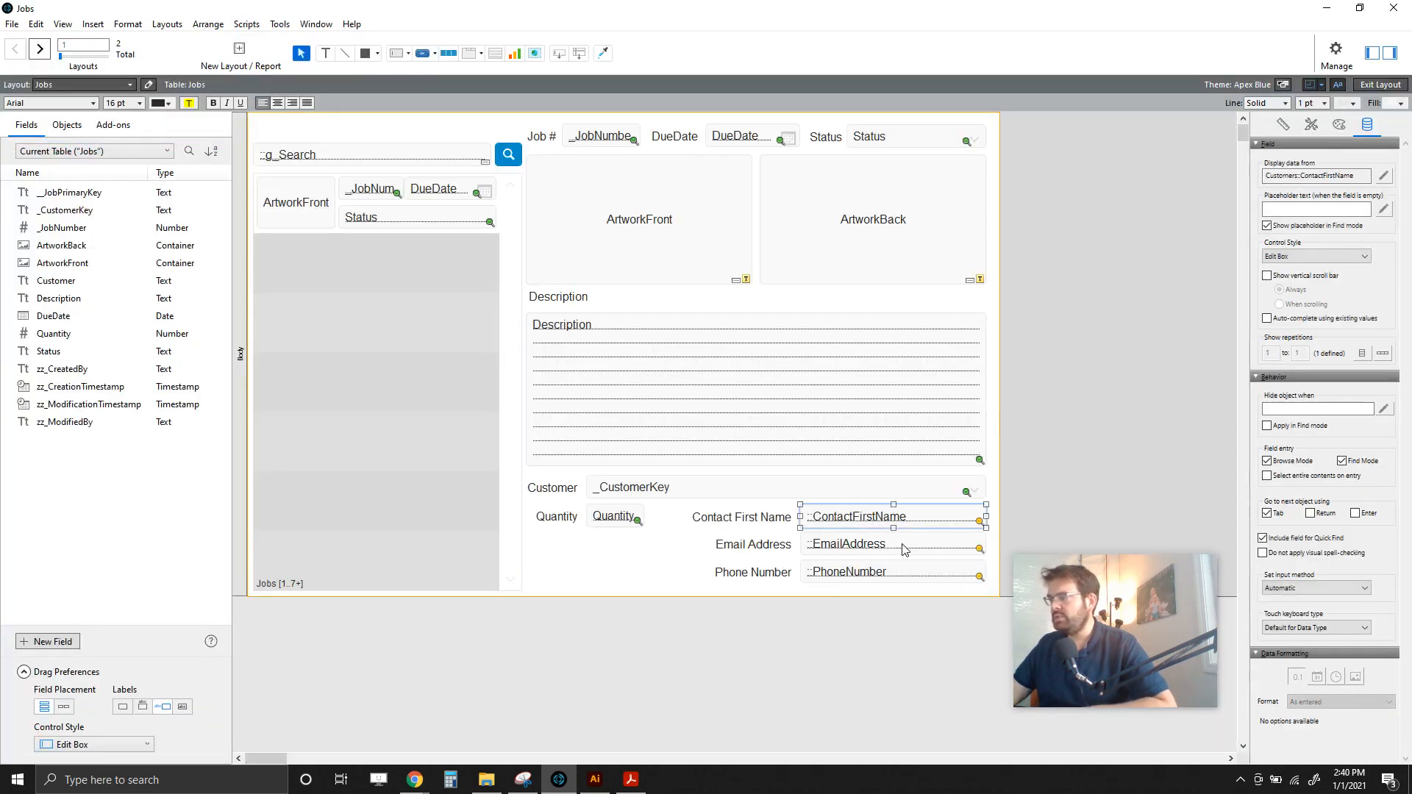
shift+click(906, 548)
shift+click(910, 575)
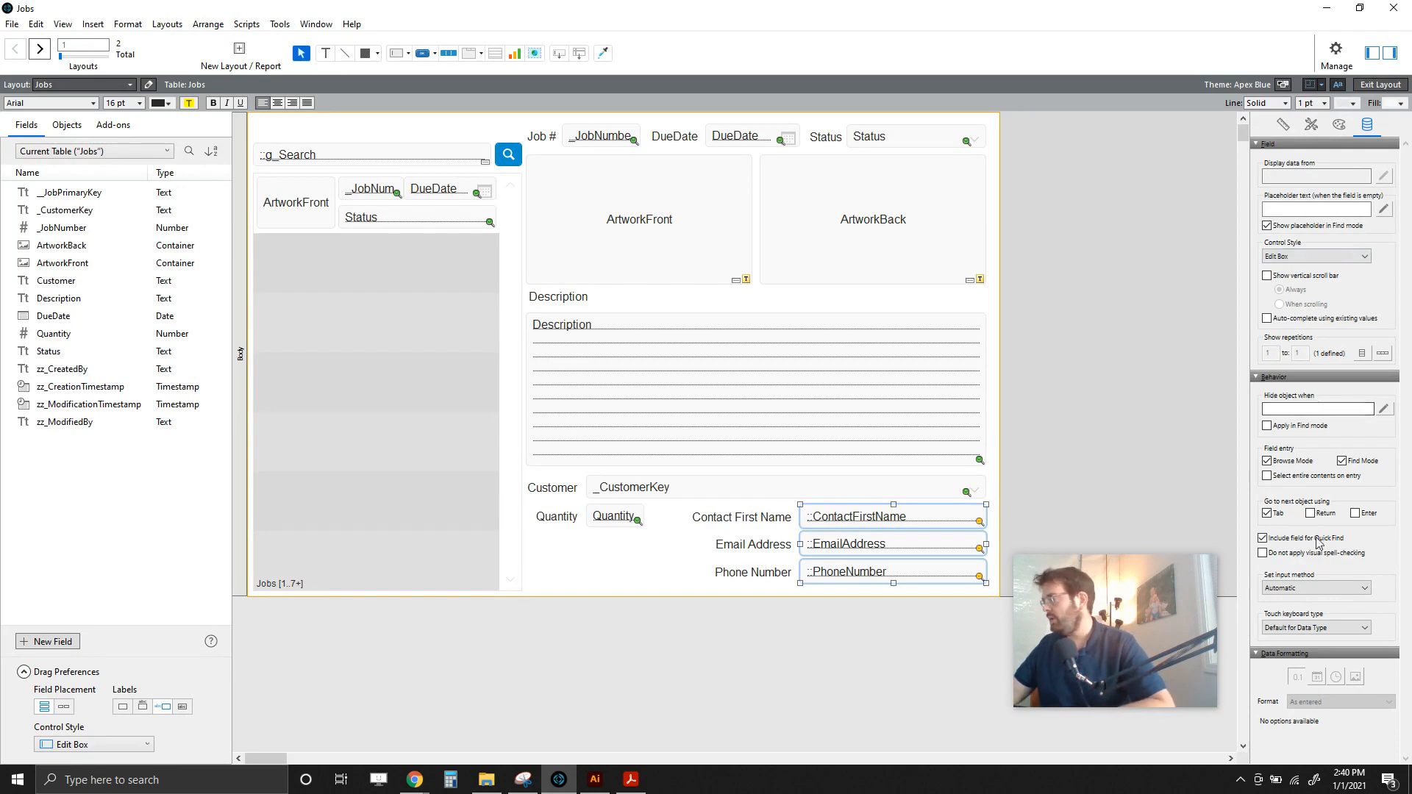
click(1126, 453)
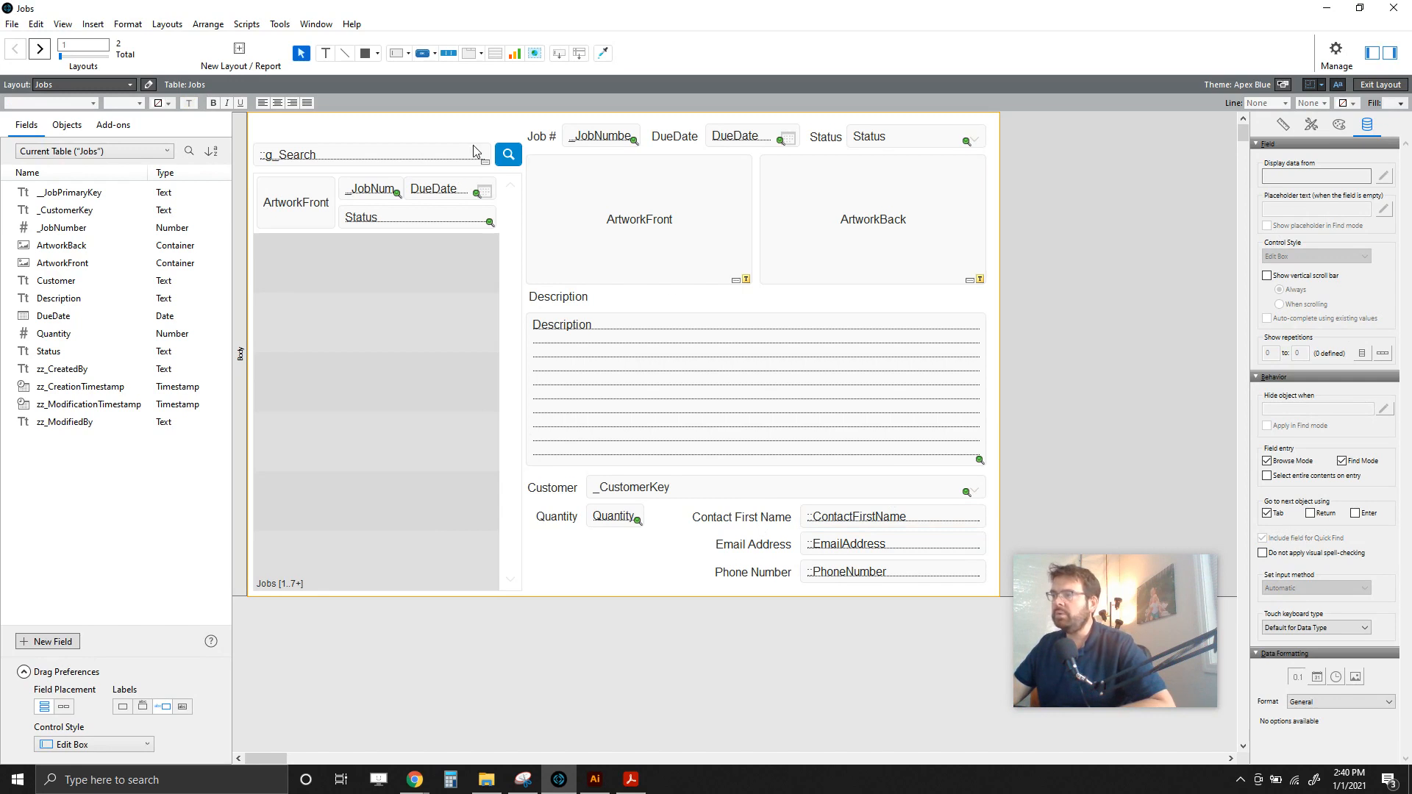
click(354, 152)
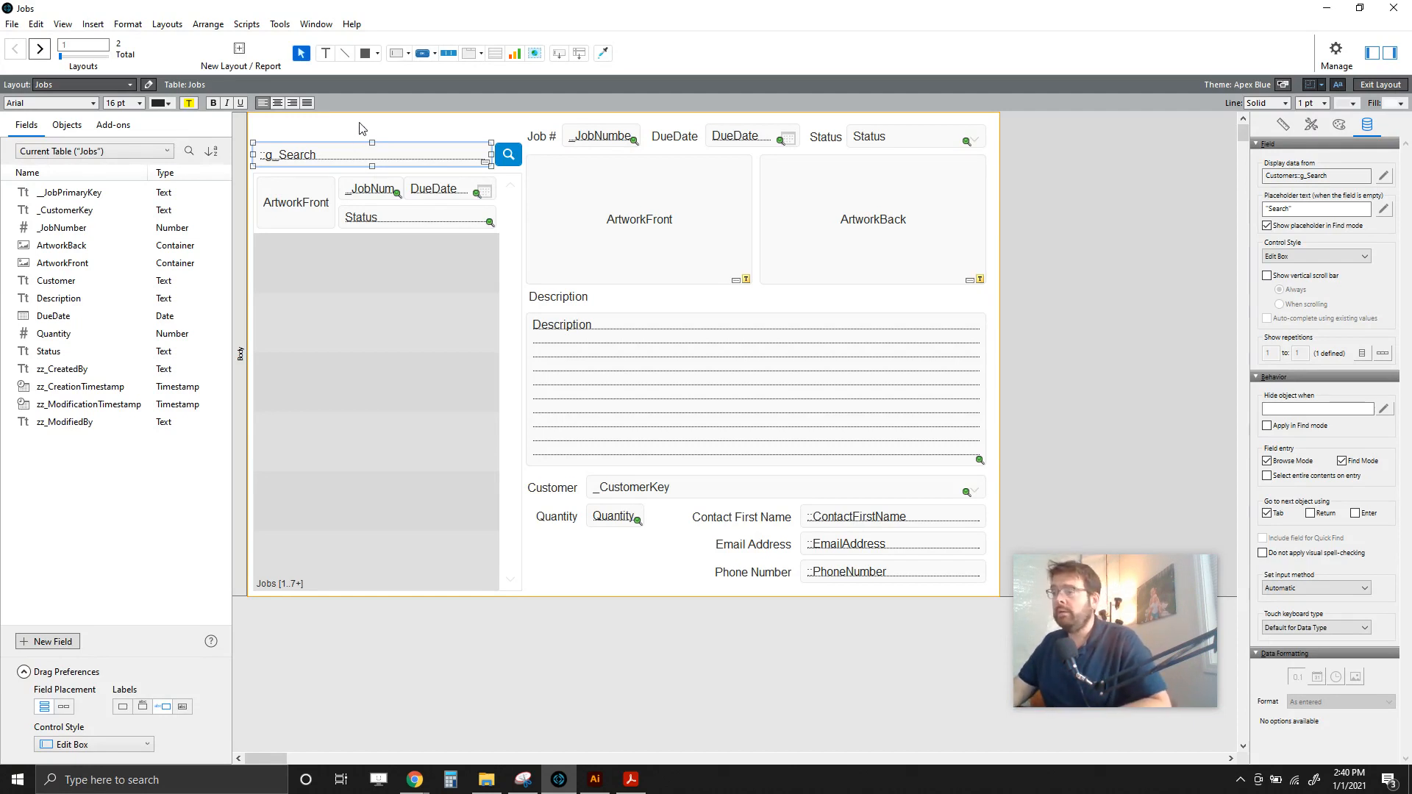
click(1011, 146)
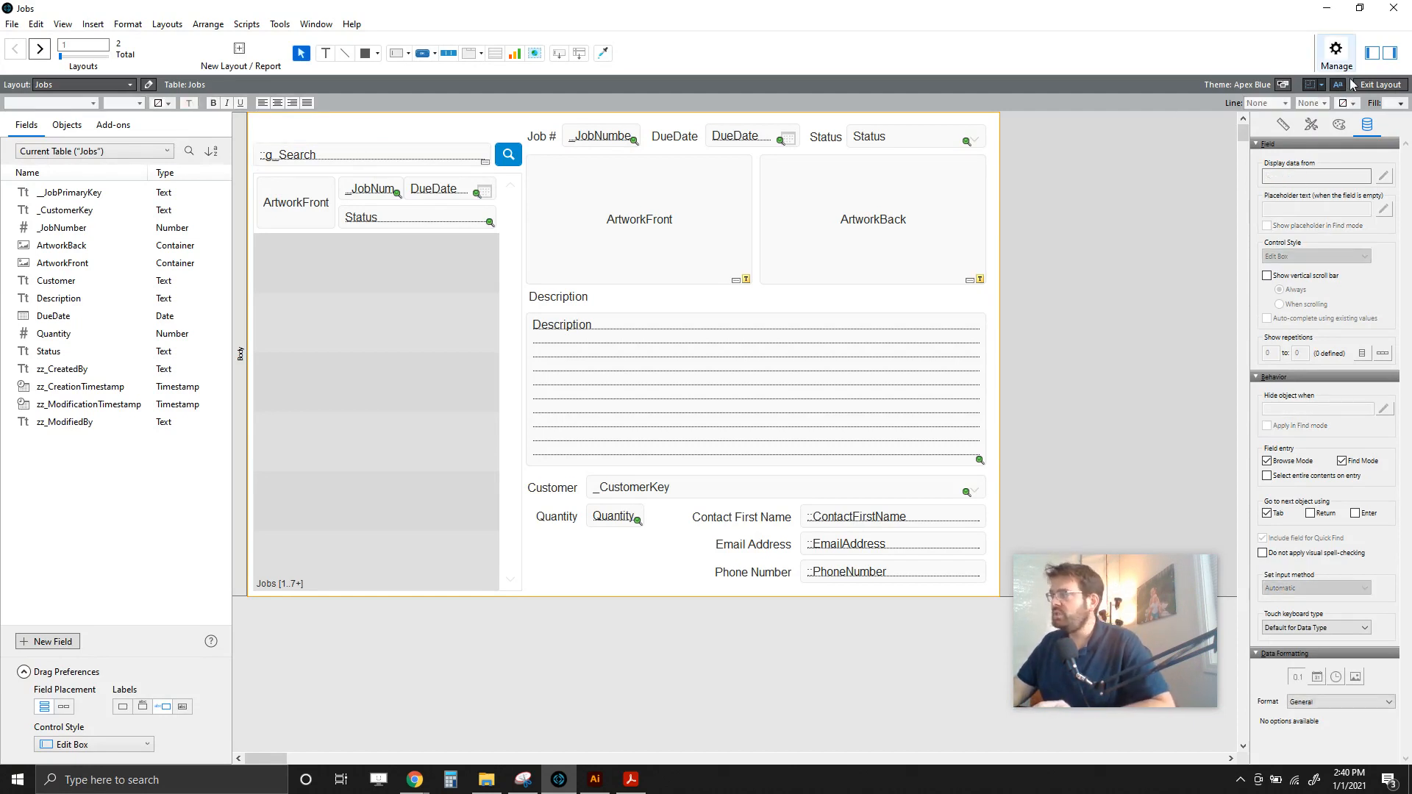
Step: Save the Jobs layout, return to browsing records, and replace the search field's text with "I am searching for a job"
click(1381, 83)
click(749, 388)
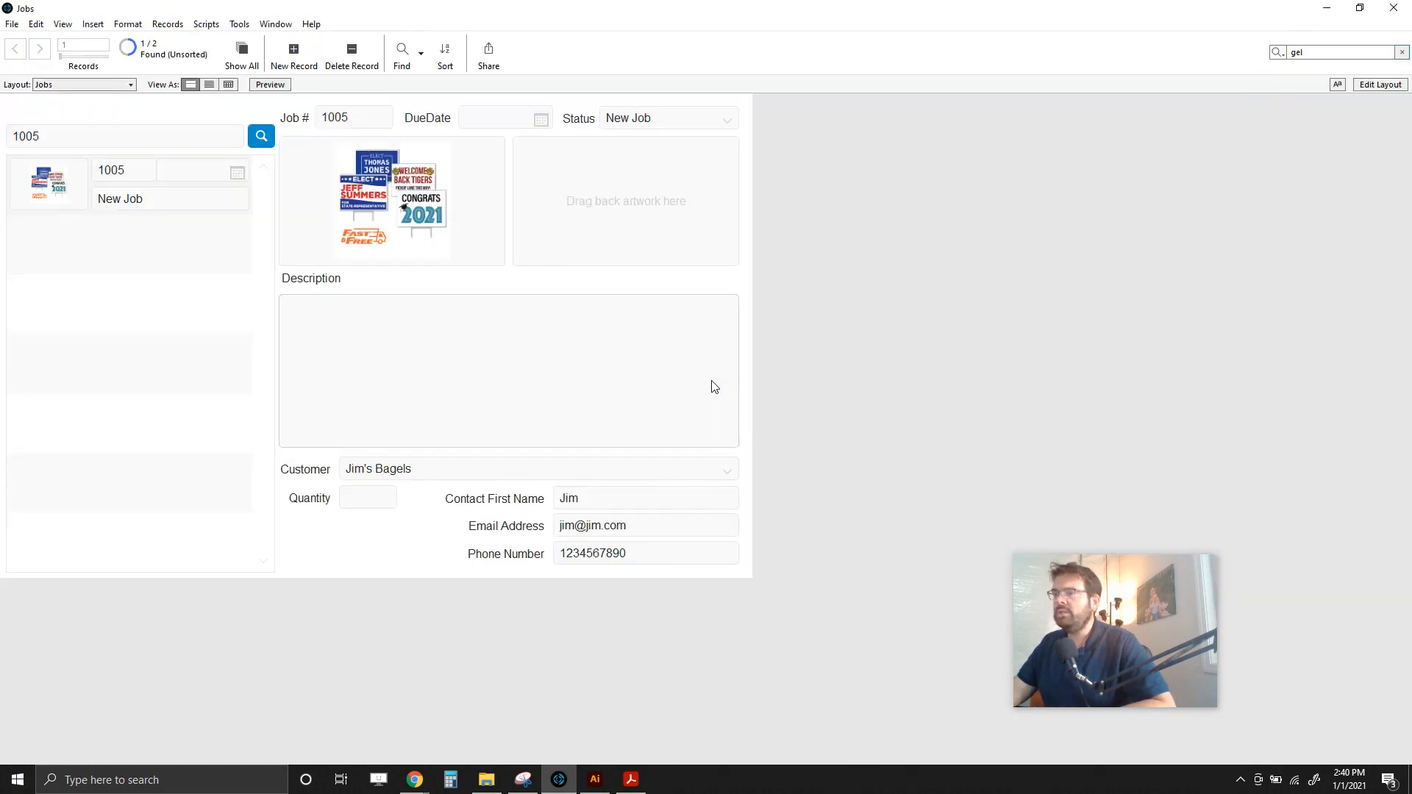
click(16, 138)
key(ctrl+a)
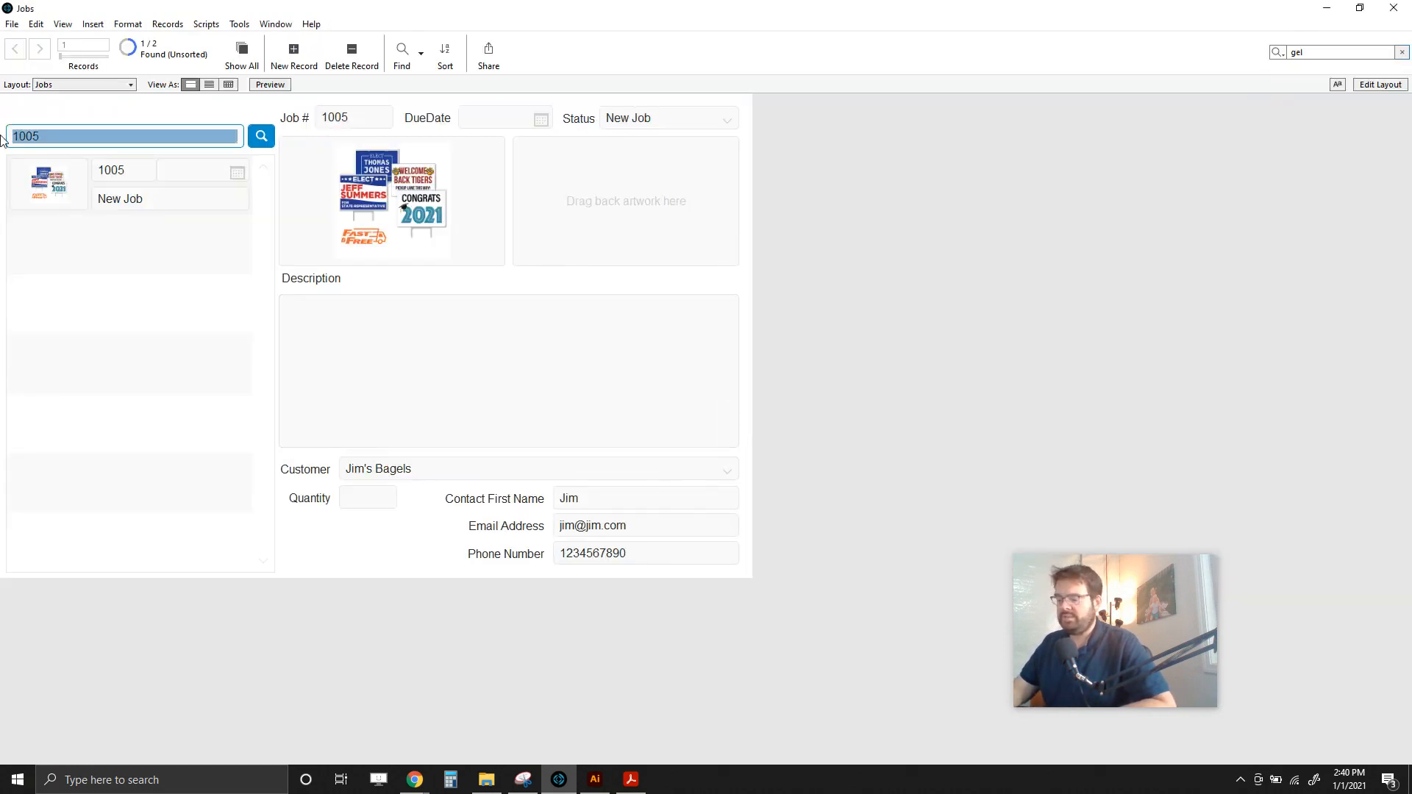
text(I am searc)
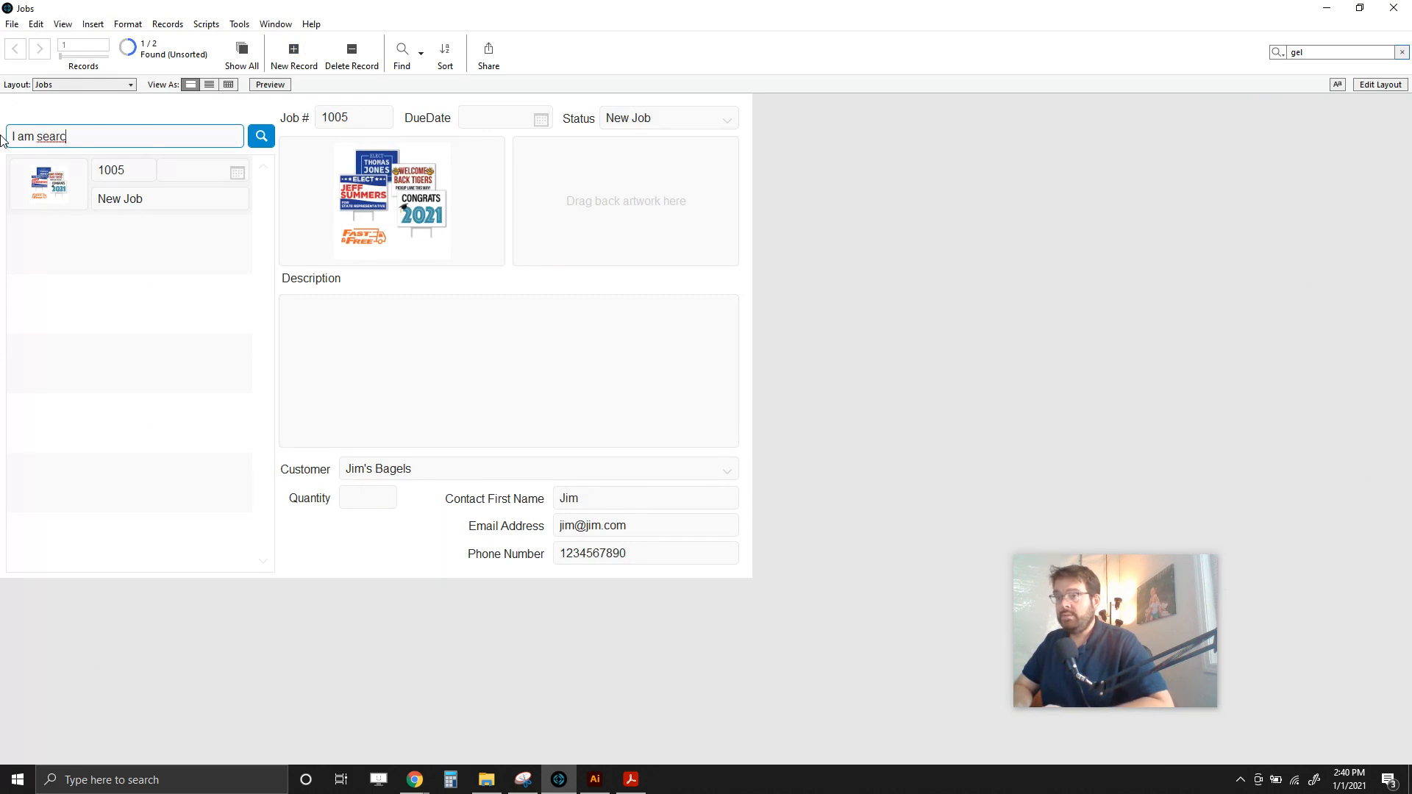
text(hing for a job)
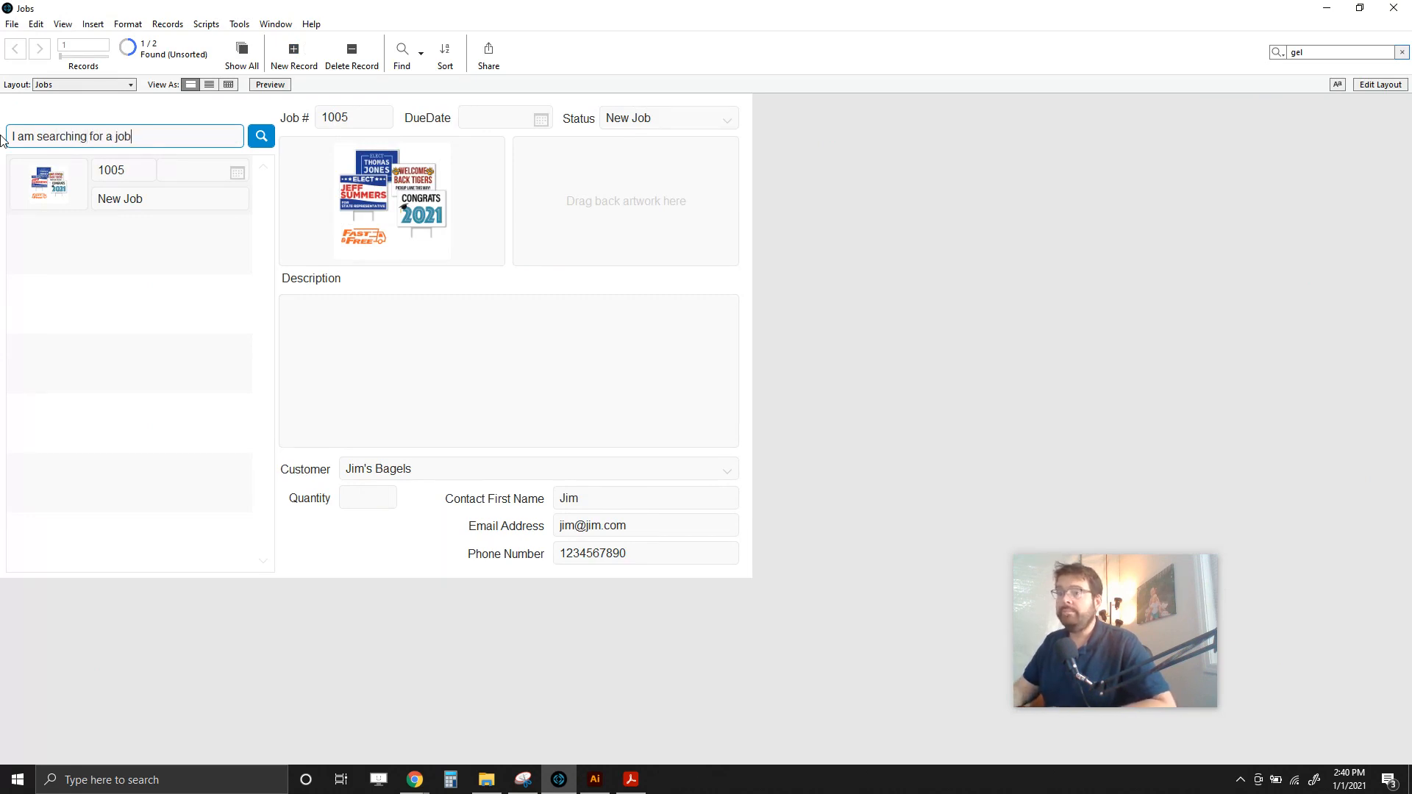
Step: Switch to the Customers layout and run a quick find with the text carried over in the search field
click(57, 108)
click(72, 85)
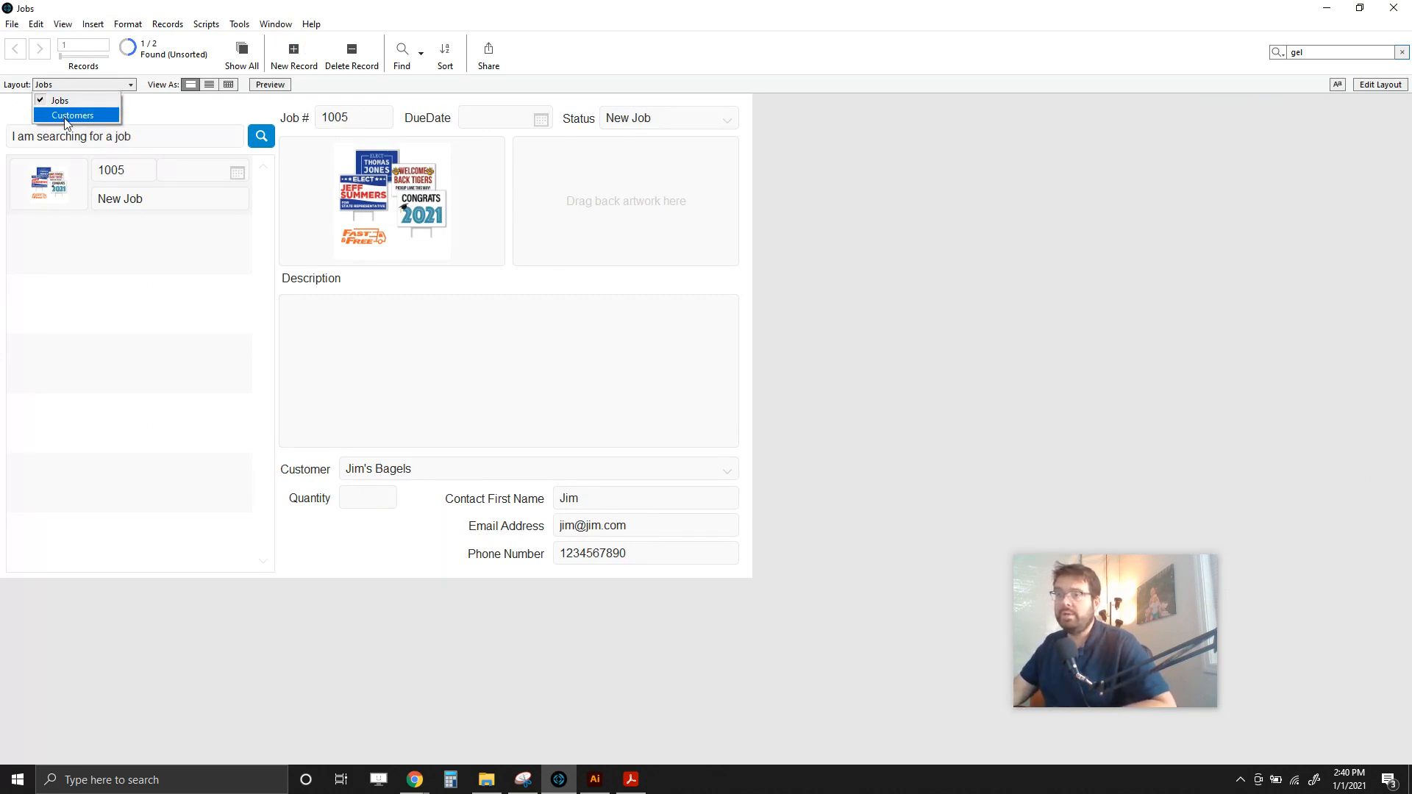
click(72, 115)
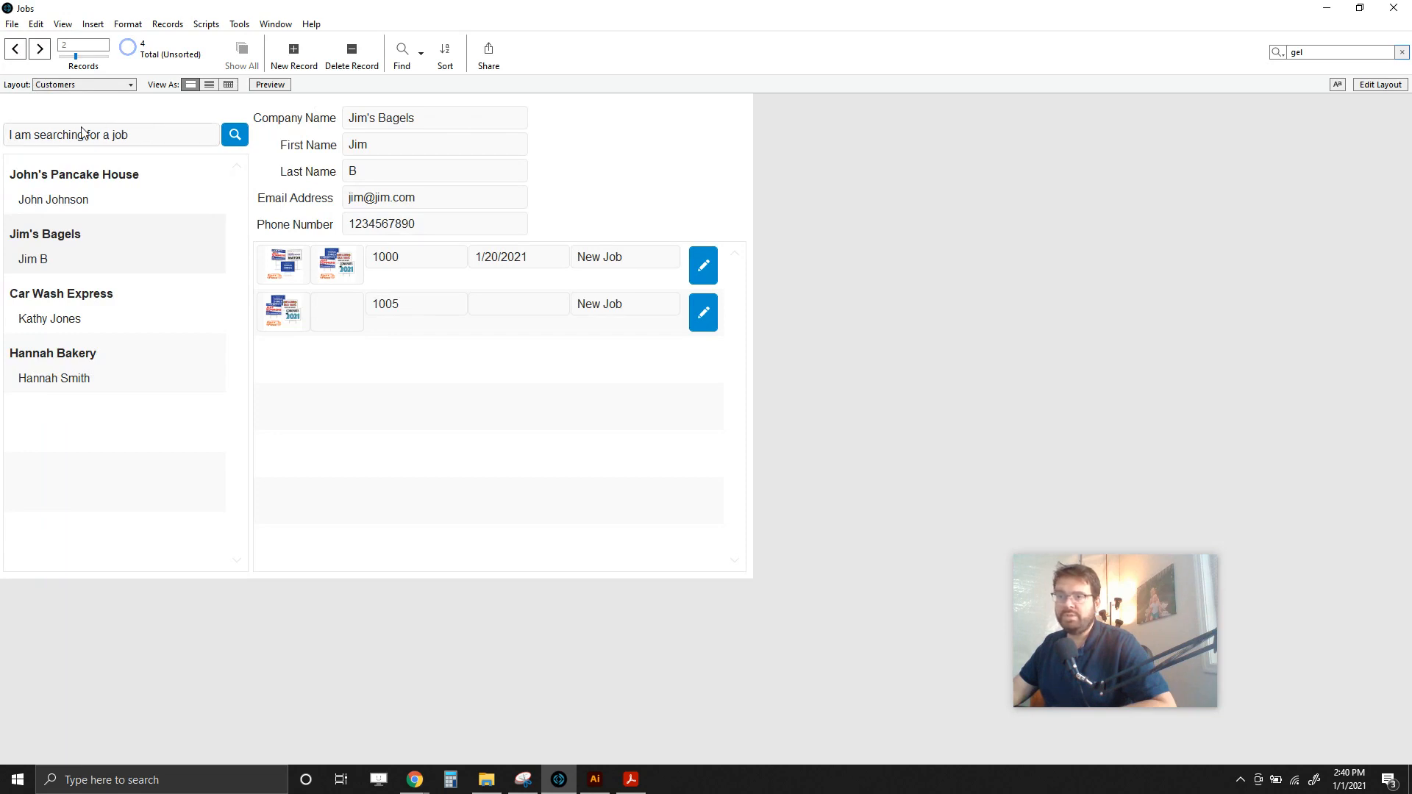
click(147, 135)
click(243, 138)
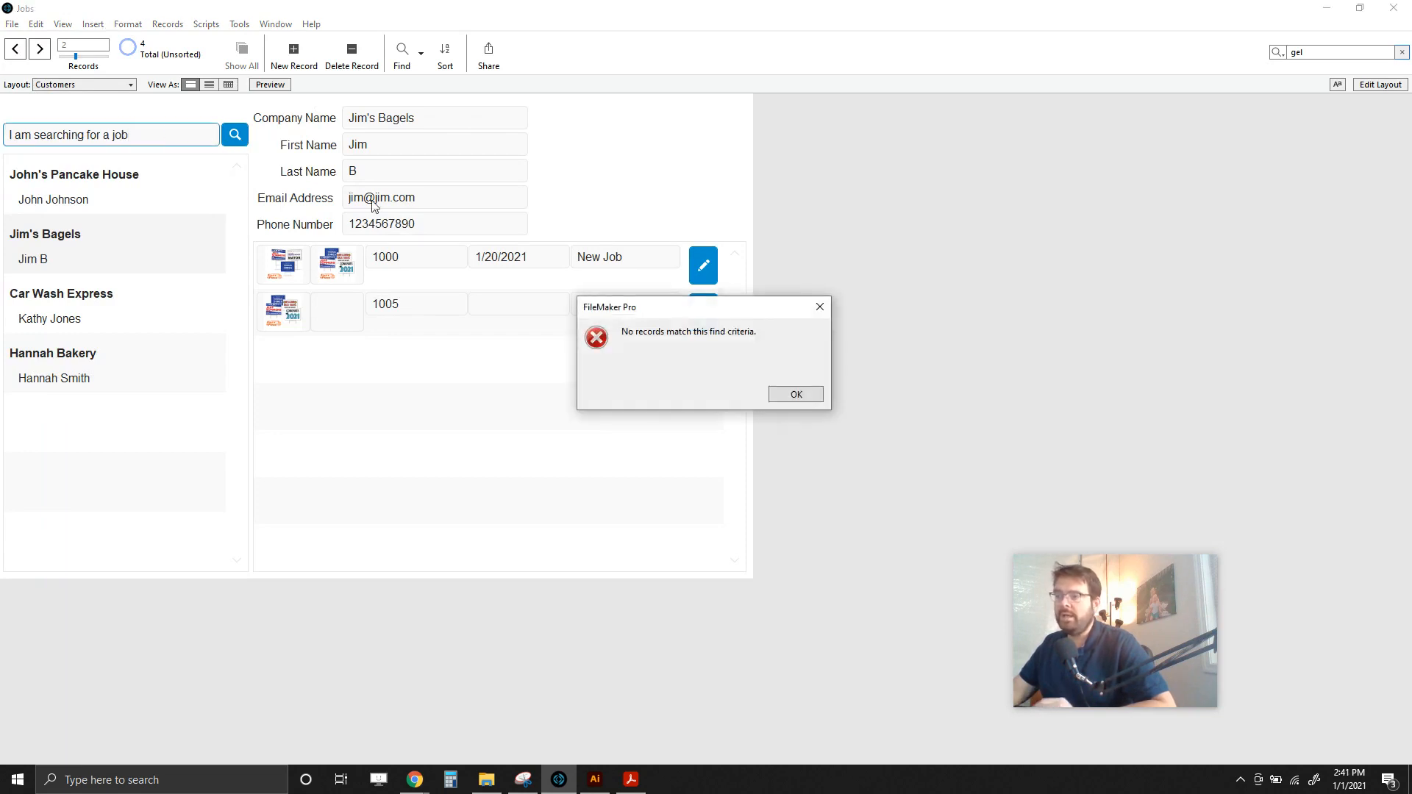
click(809, 395)
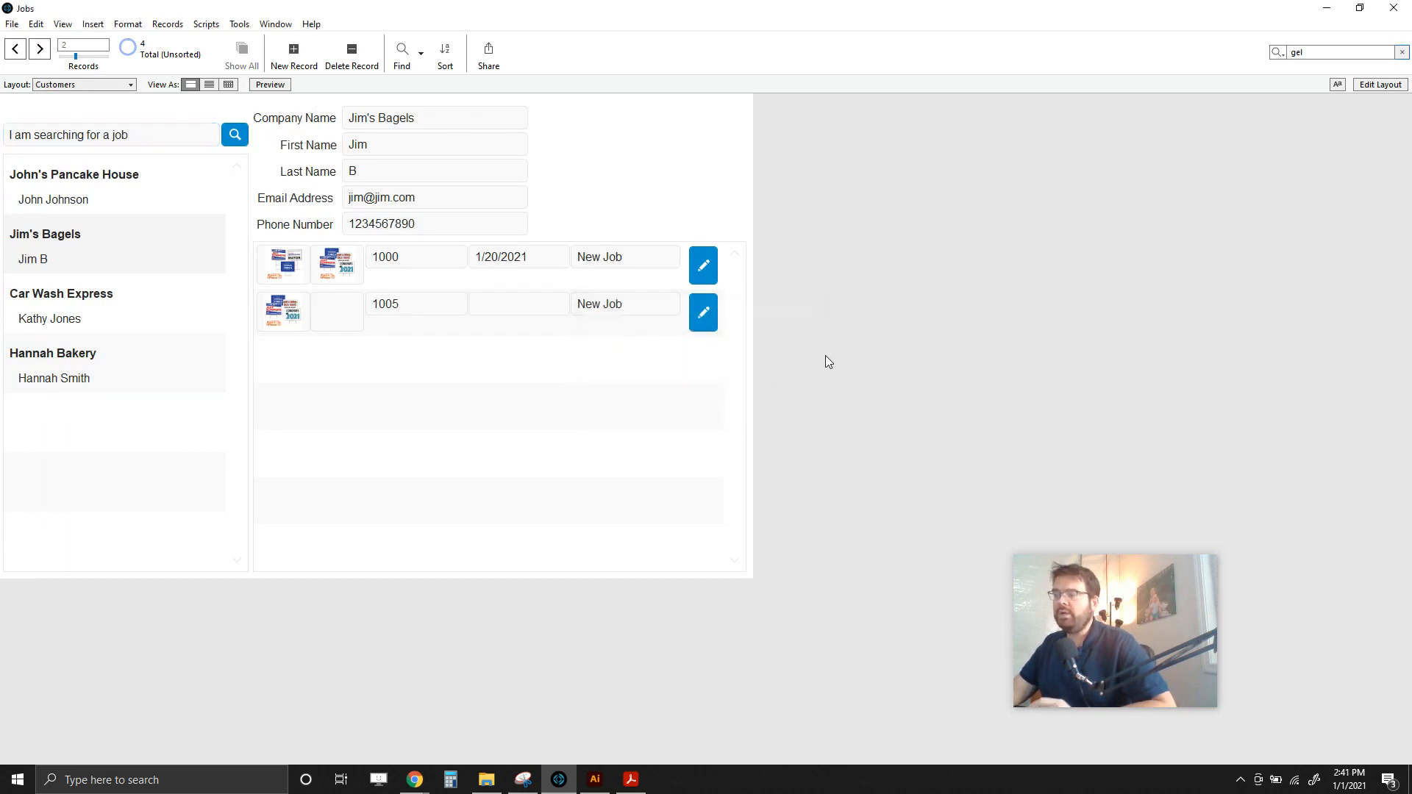
Step: Clear the search text on the Customers layout and commit the empty field
click(174, 142)
key(ctrl+a)
key(BackSpace)
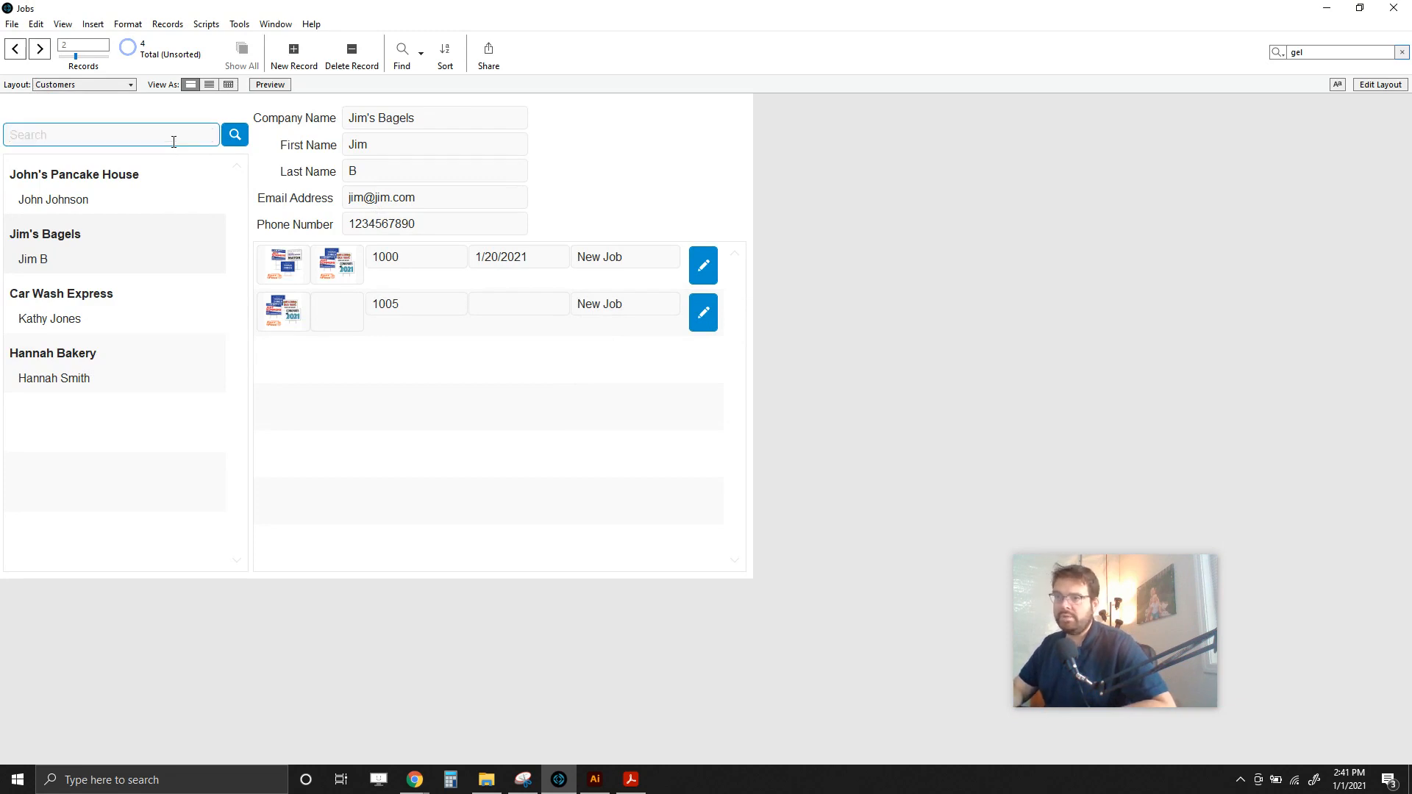
click(697, 185)
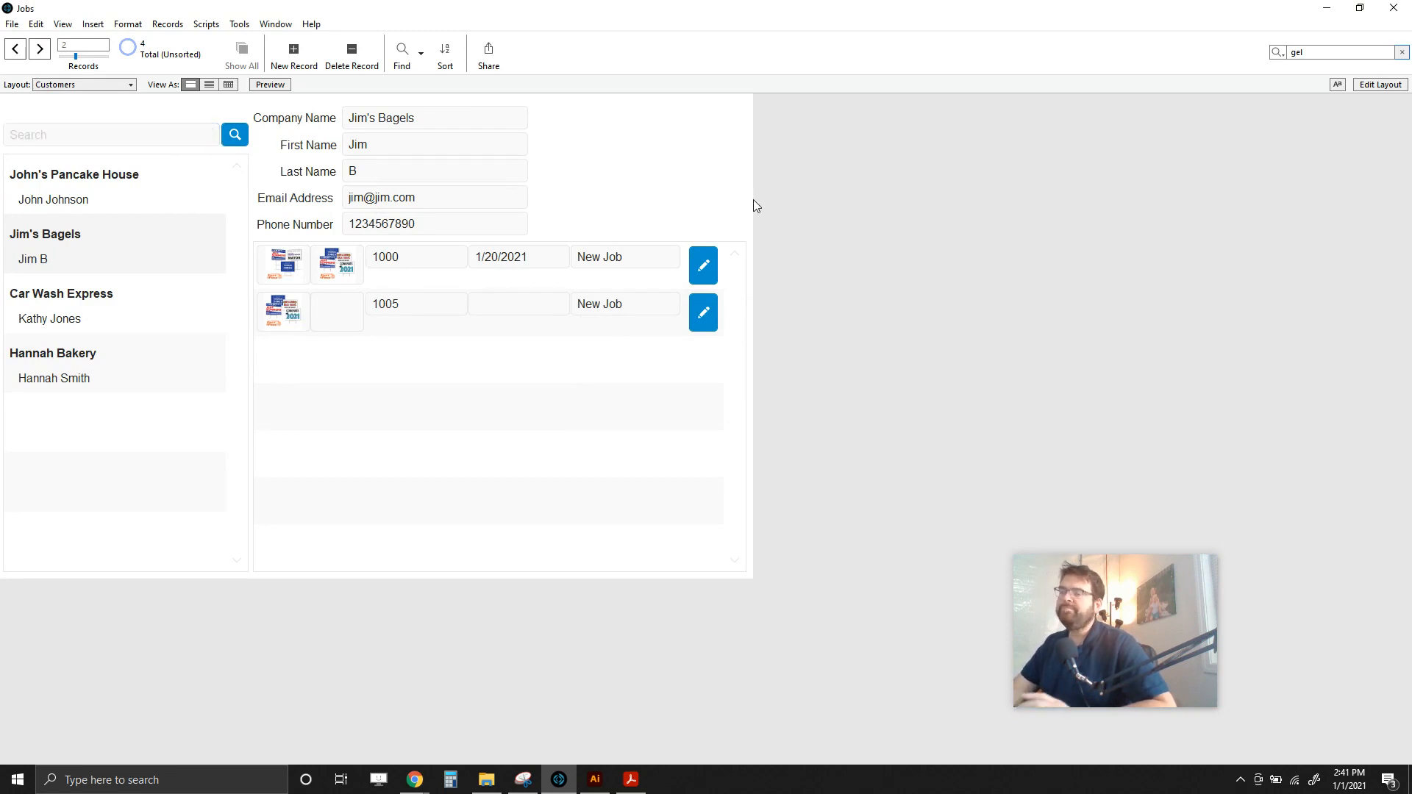